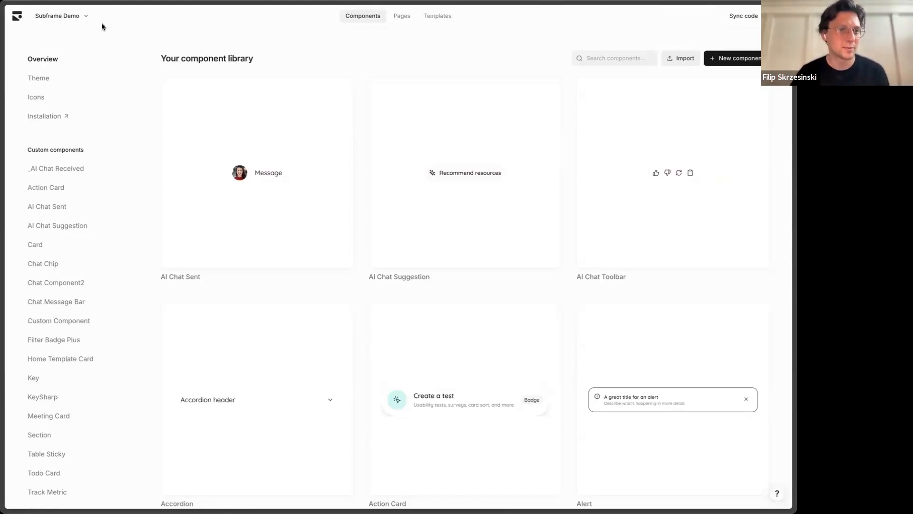
# Switch to the Subframe App project and open the Pages Editor Split page from the Editor Split Pages flow.
pyautogui.click(76, 18)
pyautogui.click(120, 44)
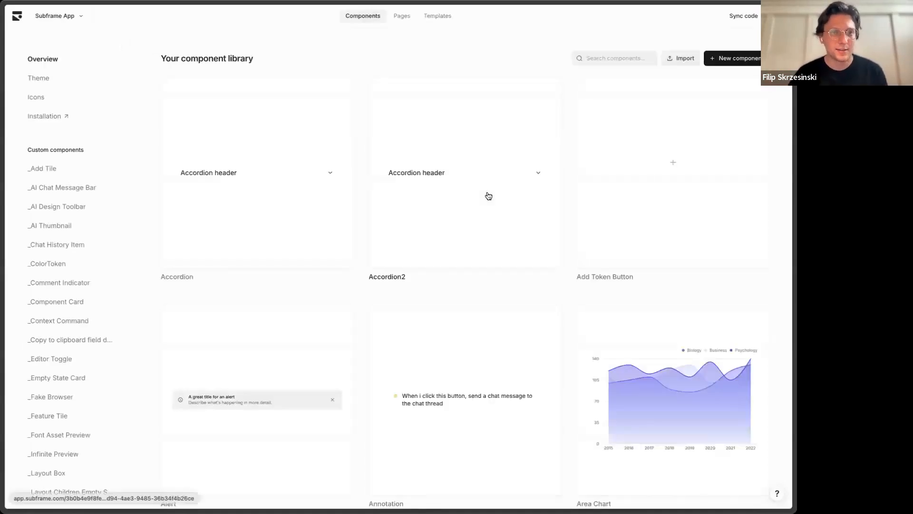
pyautogui.click(400, 18)
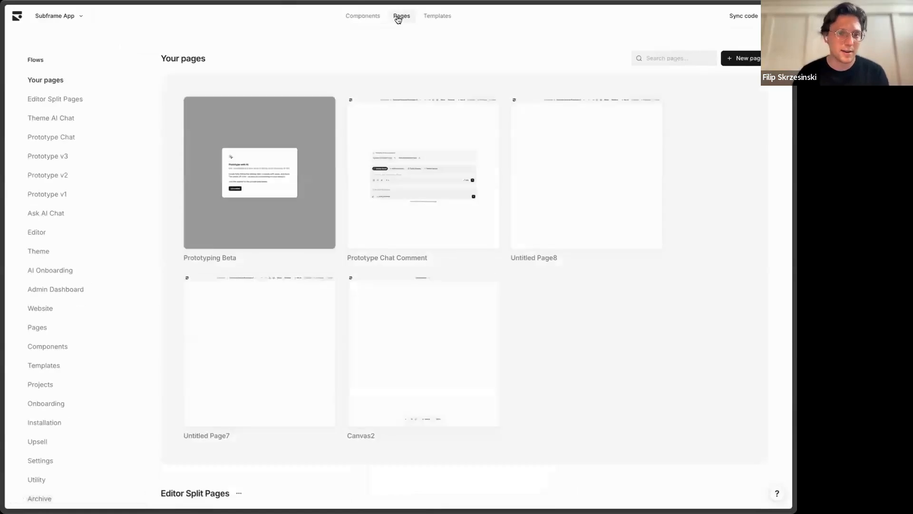
pyautogui.scroll(-5, 441, 197)
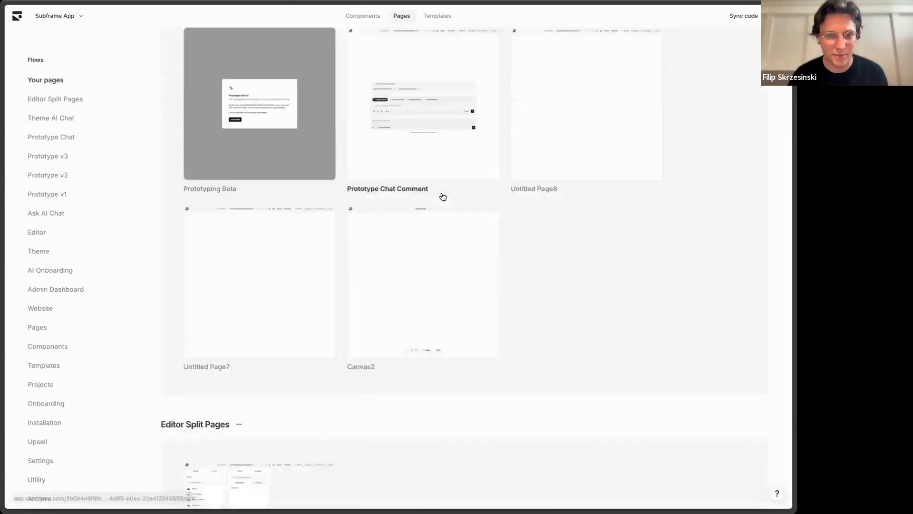
pyautogui.scroll(-5, 441, 196)
pyautogui.scroll(2, 442, 194)
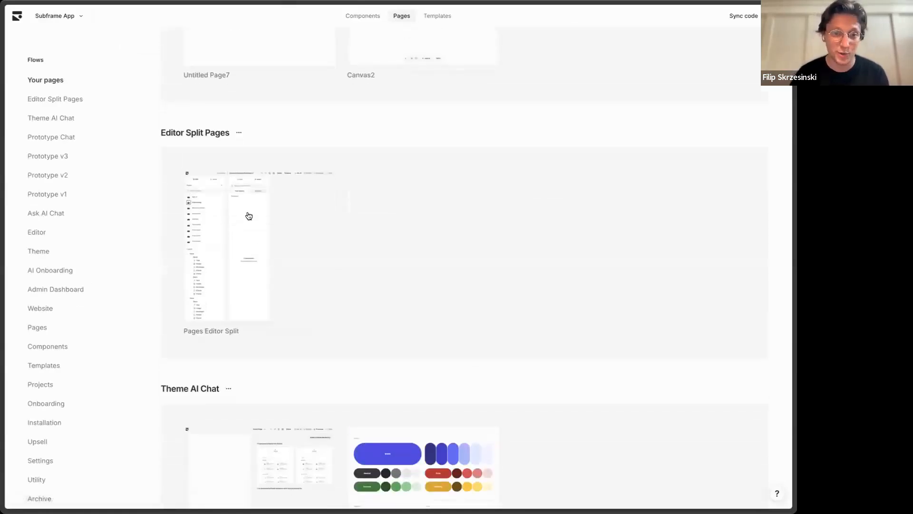
pyautogui.click(233, 217)
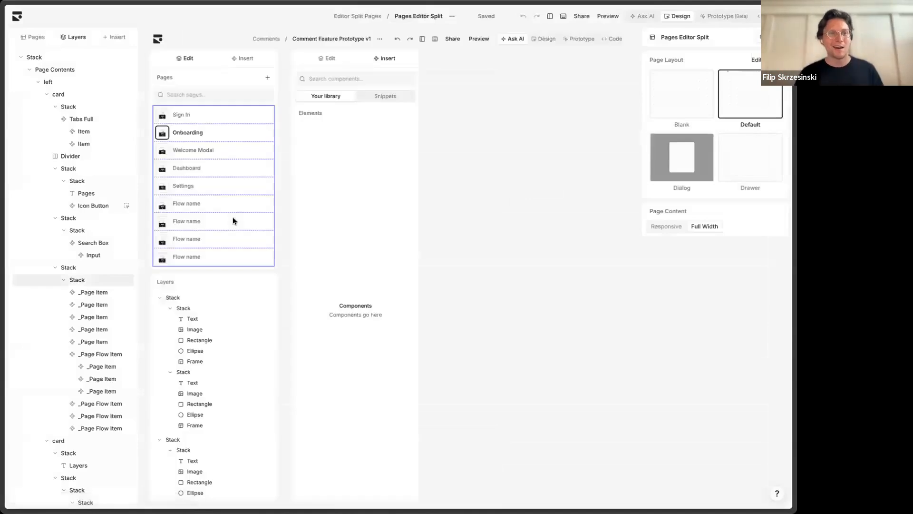
# Compare the editor's list of pages and flows with the layer tree of the Pages Editor Split page.
pyautogui.click(34, 37)
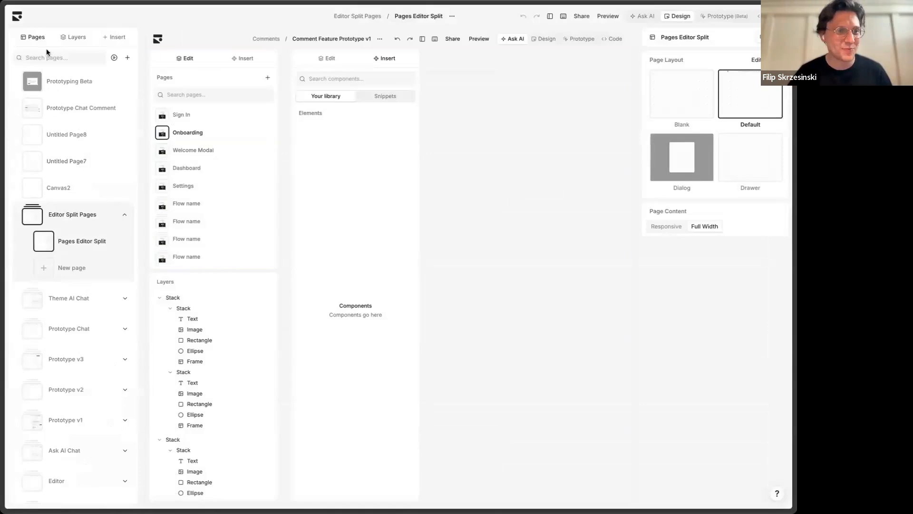
pyautogui.click(73, 37)
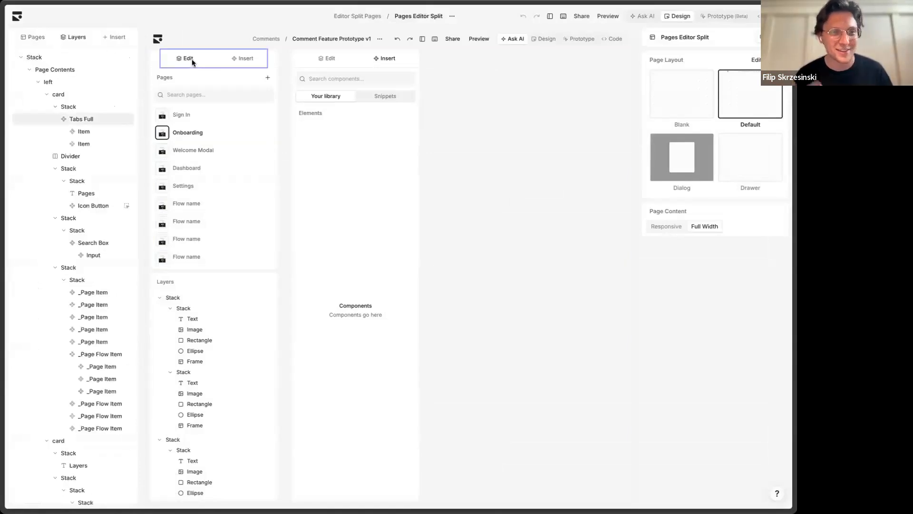
pyautogui.click(114, 37)
pyautogui.click(57, 37)
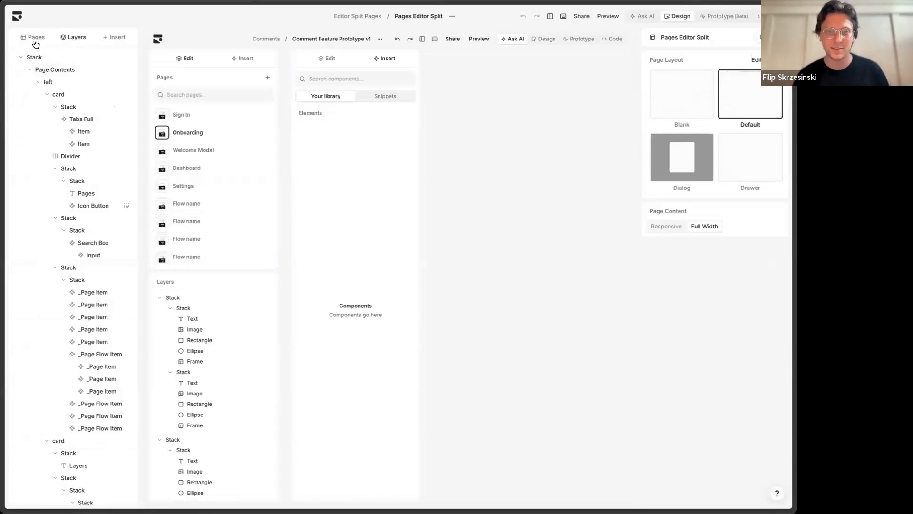
pyautogui.click(38, 38)
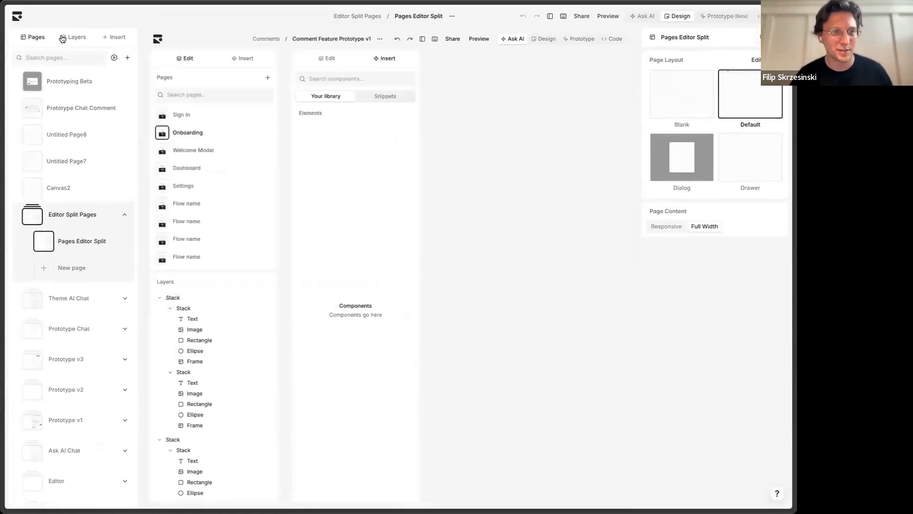
pyautogui.click(63, 37)
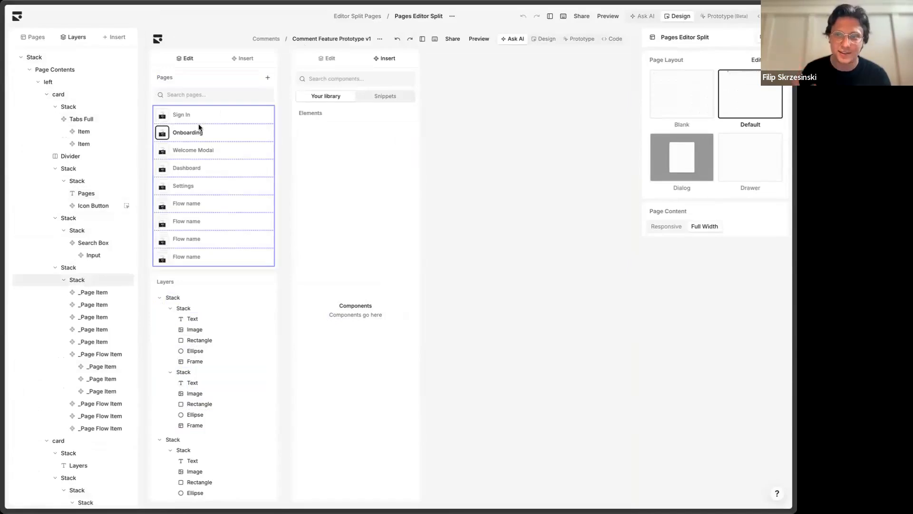
# Inspect the mockup's outer stack, its Layers card stack and the Onboarding page item against the editor's own page list.
pyautogui.click(287, 78)
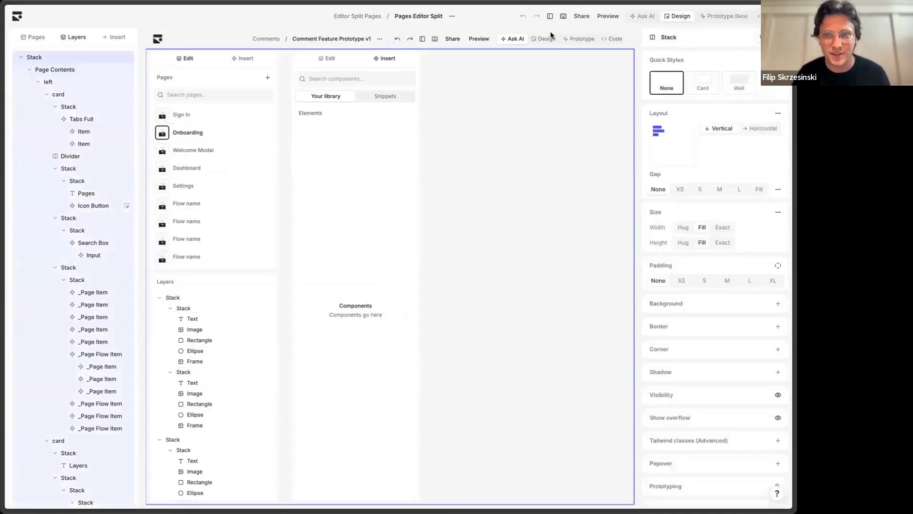
pyautogui.click(161, 300)
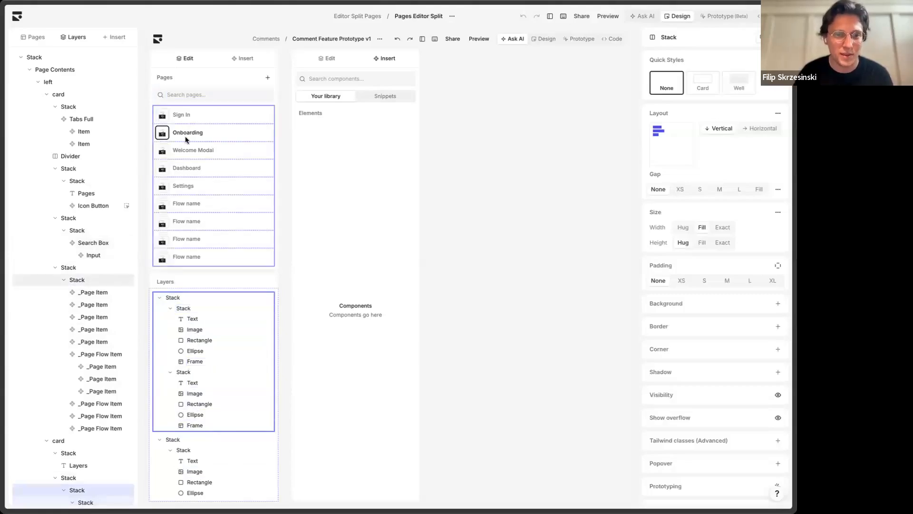
pyautogui.click(227, 131)
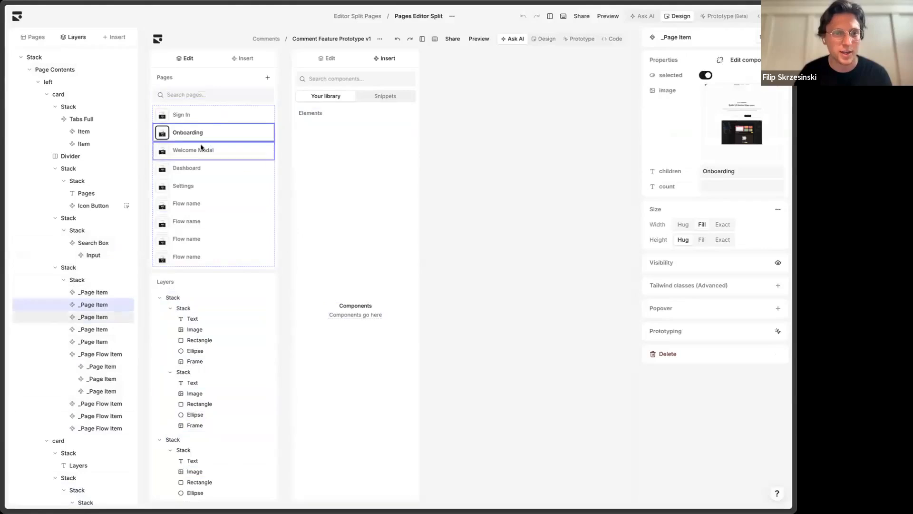
pyautogui.click(33, 36)
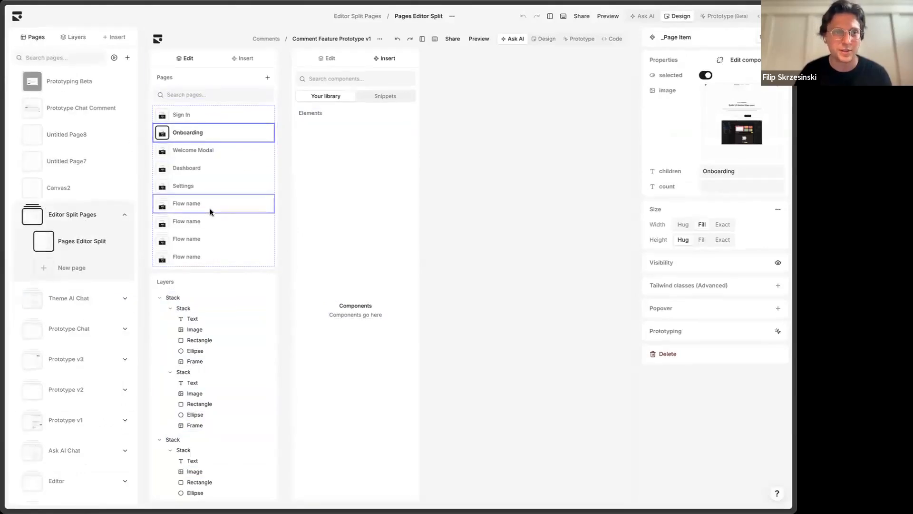
pyautogui.click(74, 37)
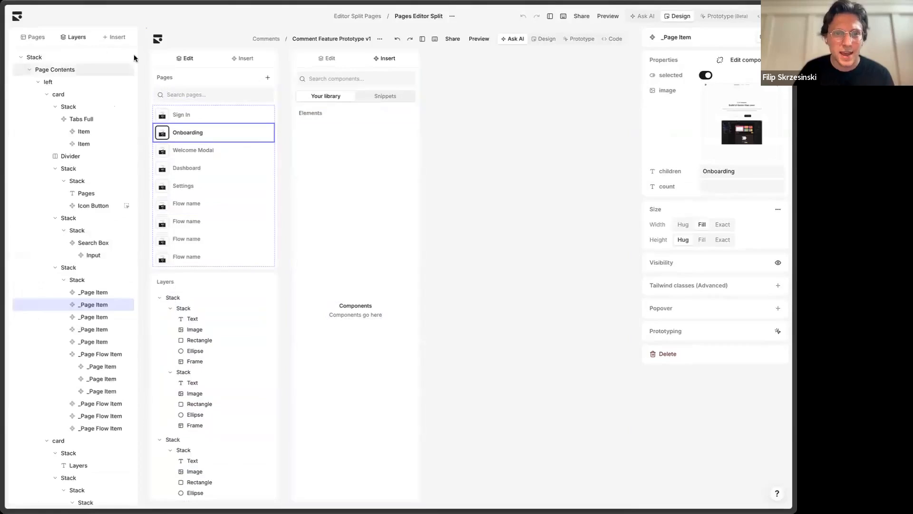
# Insert an _Editor Toggle component beneath the first card's Edit/Insert tabs and set its width to Fill.
pyautogui.click(232, 58)
pyautogui.click(214, 74)
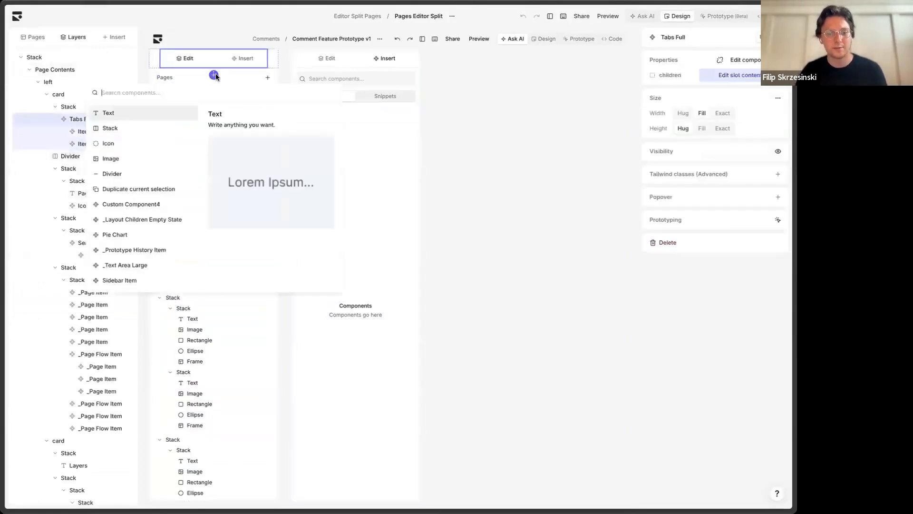
pyautogui.write('tog')
pyautogui.press('Down')
pyautogui.press('Down')
pyautogui.press('Down')
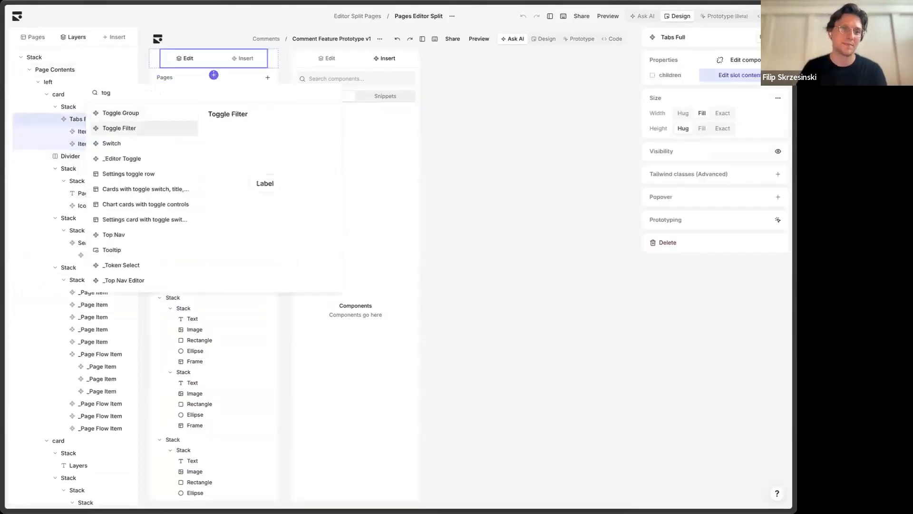
pyautogui.press('Return')
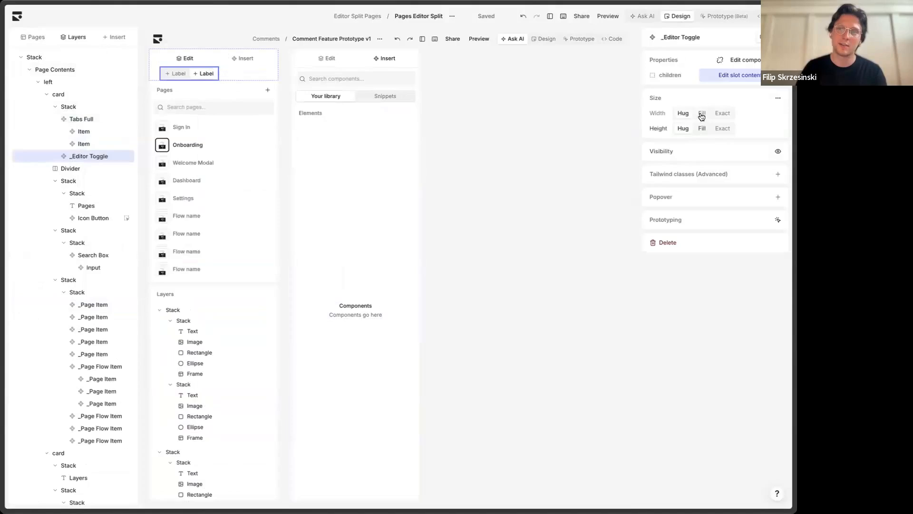
# Label the toggle's two items Layers and Insert, and hide the Edit/Insert tabs above it.
pyautogui.click(189, 74)
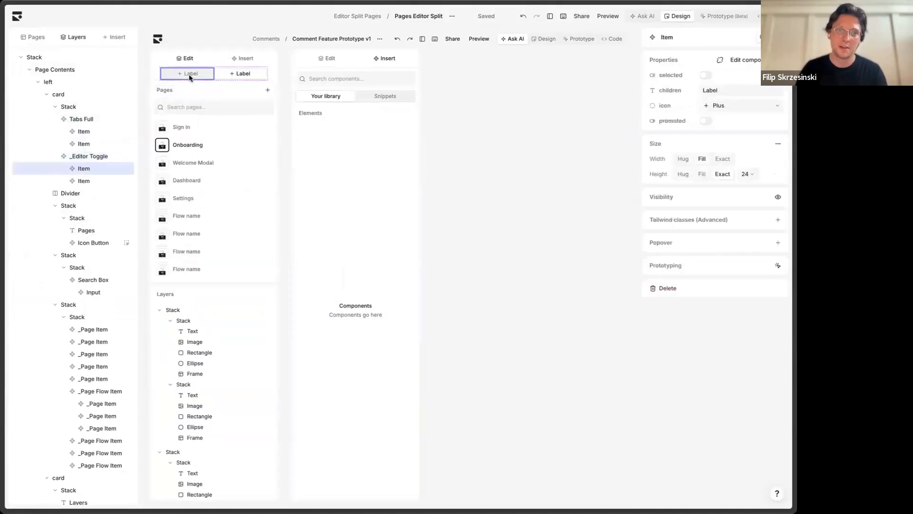
pyautogui.doubleClick(190, 74)
pyautogui.write('Layers')
pyautogui.click(238, 75)
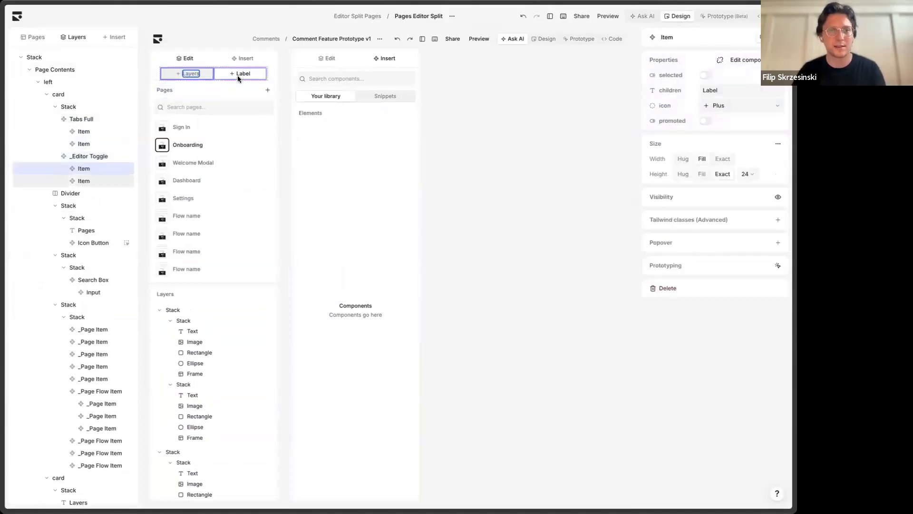
pyautogui.doubleClick(238, 75)
pyautogui.write('Insert')
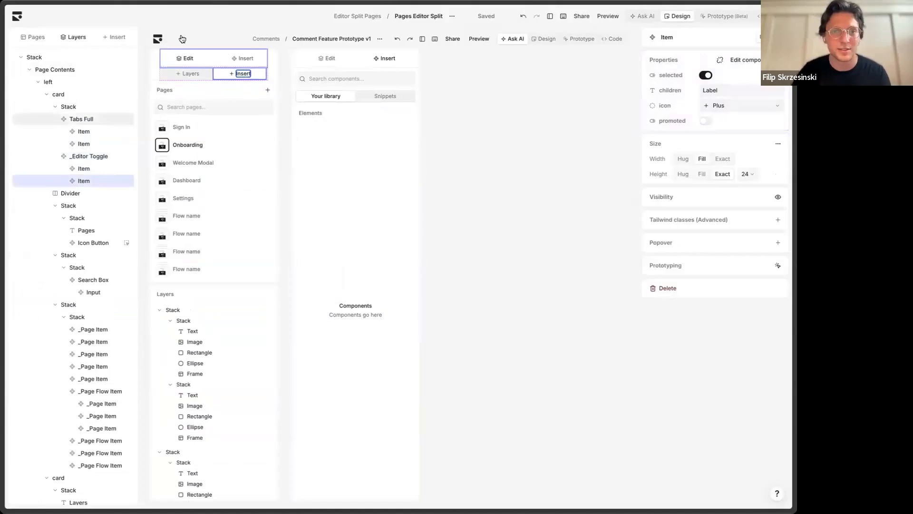
pyautogui.click(224, 57)
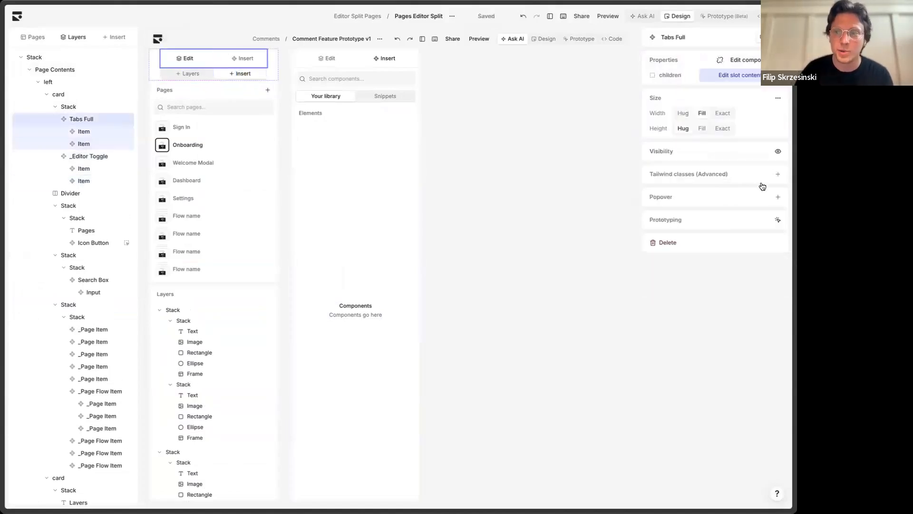
pyautogui.click(673, 158)
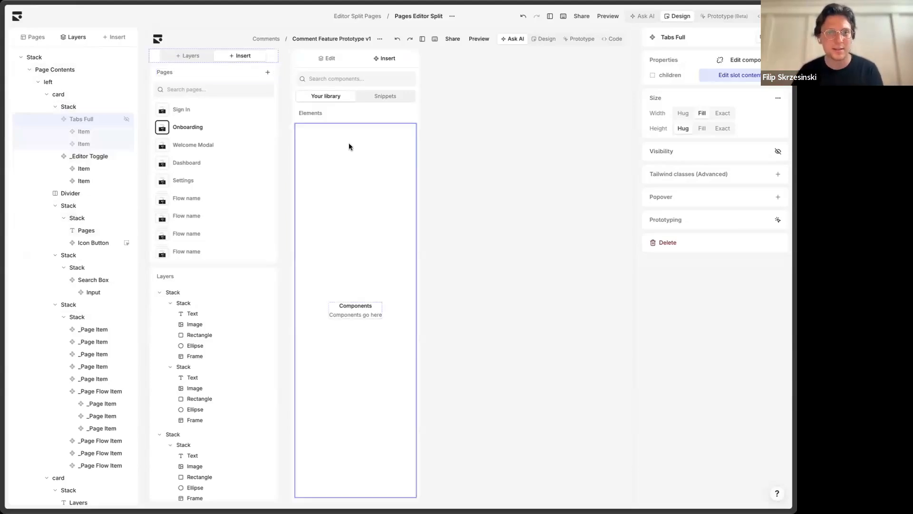
# Undo the tab hiding and the toggle's label changes, and remove the toggle from the first card.
pyautogui.hotkey('ctrl', 'z')
pyautogui.hotkey('ctrl', 'z')
pyautogui.hotkey('ctrl', 'z')
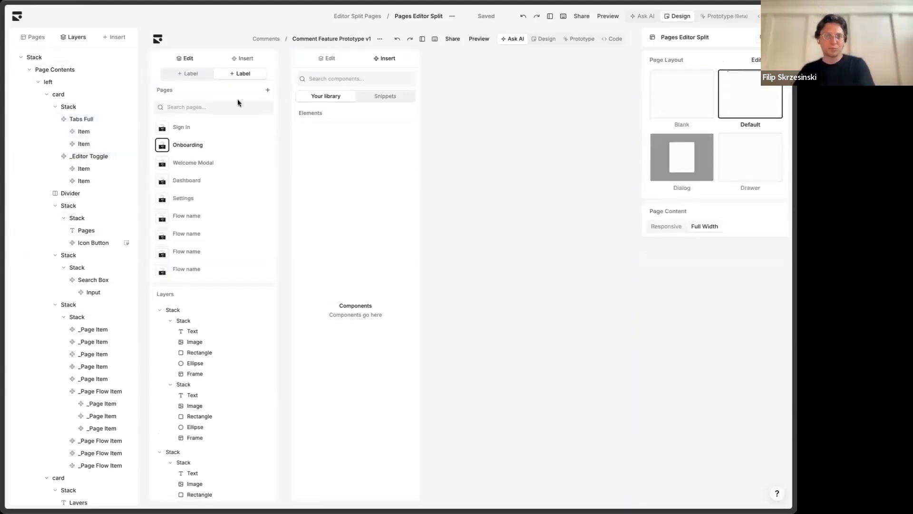
pyautogui.click(230, 65)
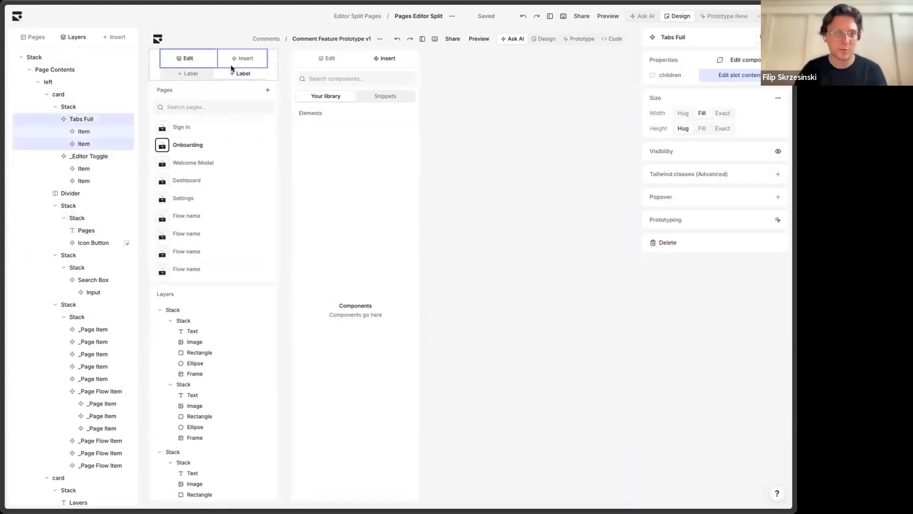
pyautogui.click(192, 75)
pyautogui.press('Delete')
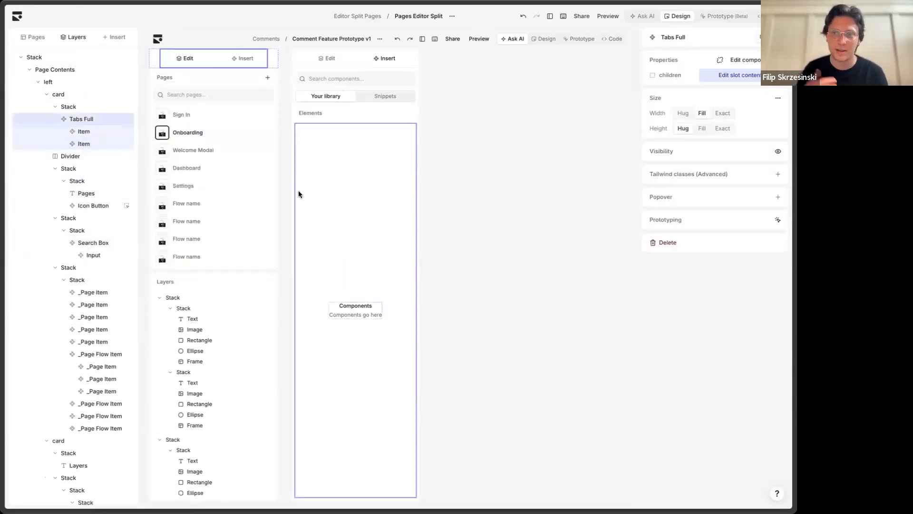
# Collapse the editor's side panel and review the React export code of the whole Pages Editor Split page.
pyautogui.click(723, 345)
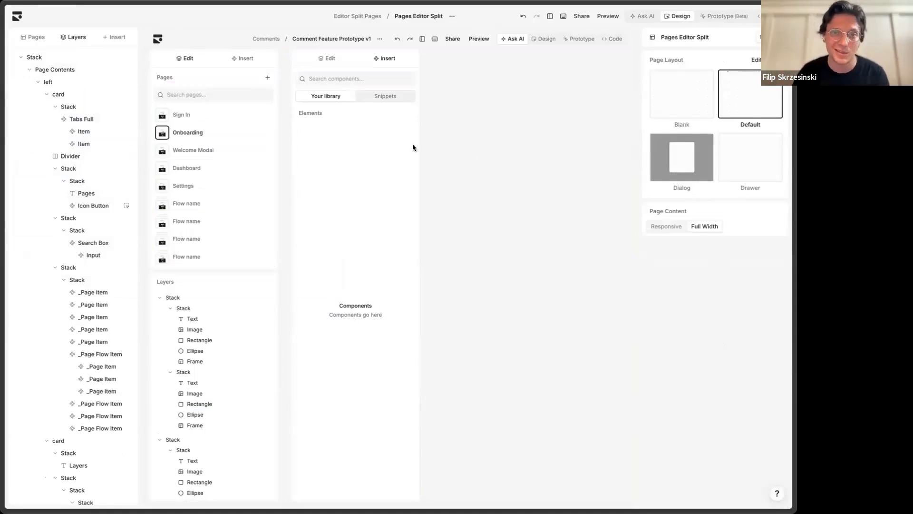
pyautogui.click(324, 97)
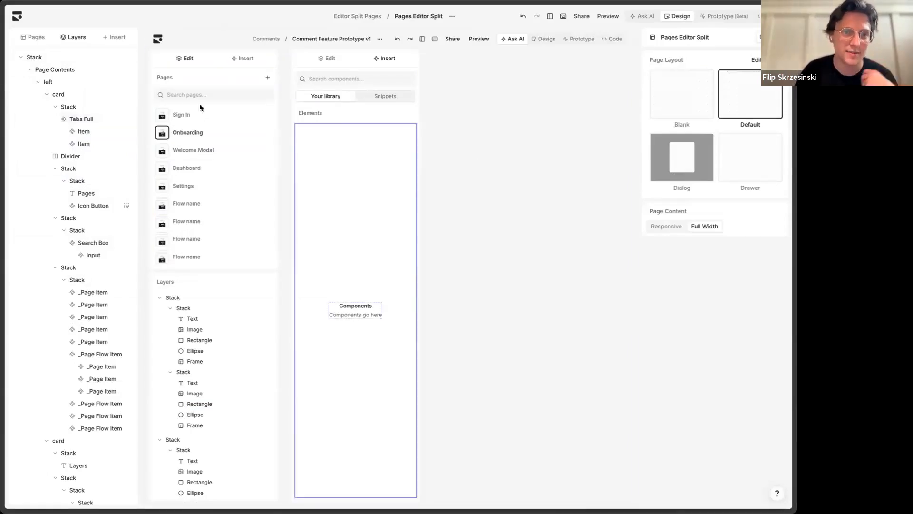
pyautogui.click(550, 16)
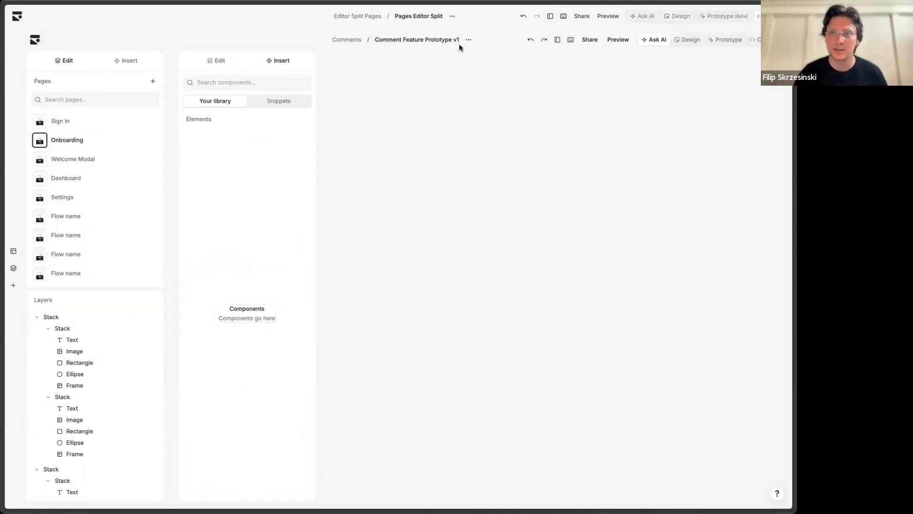
pyautogui.click(550, 16)
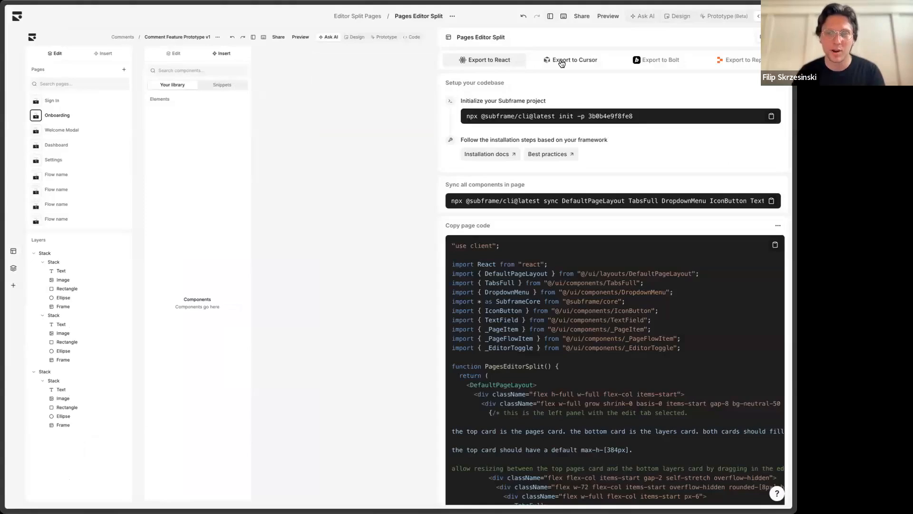
pyautogui.scroll(-7, 677, 326)
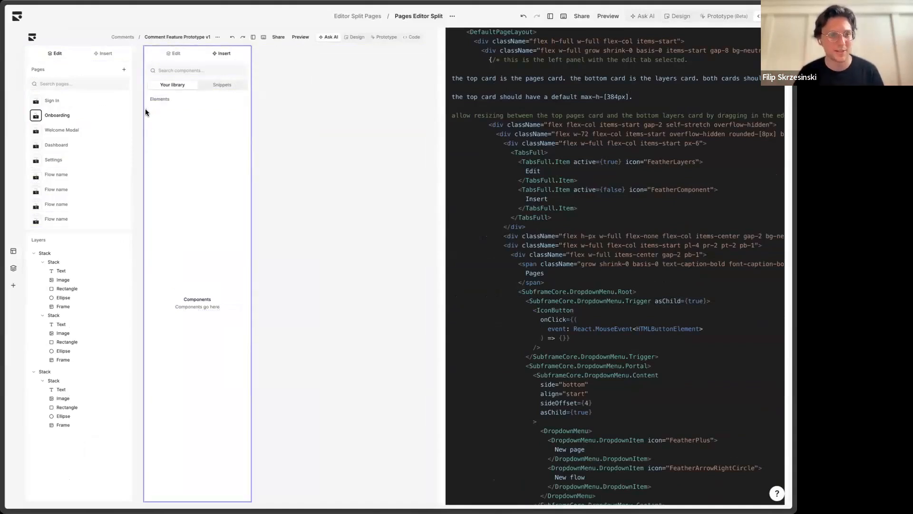
pyautogui.scroll(8, 694, 74)
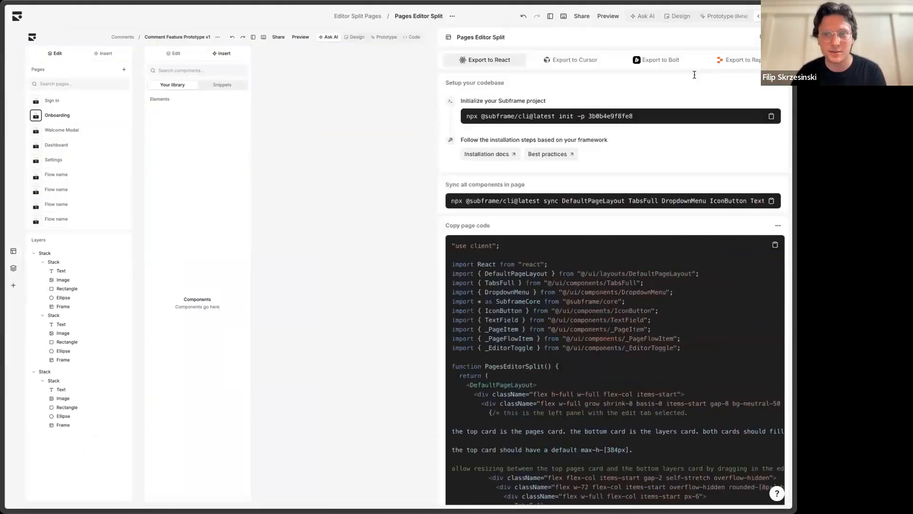
# Examine the React code snippets for the Sign In page item and for the Page Contents container.
pyautogui.doubleClick(100, 103)
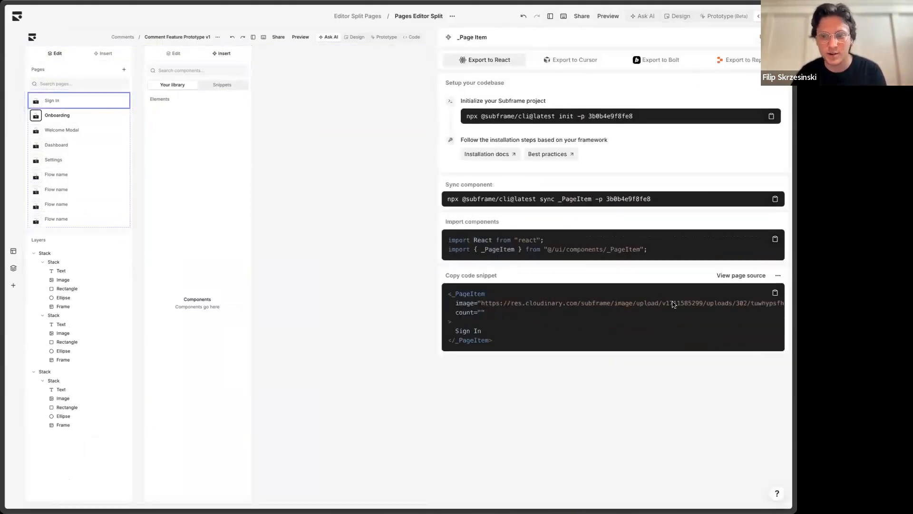
pyautogui.moveTo(672, 294); pyautogui.dragTo(662, 362)
pyautogui.click(131, 88)
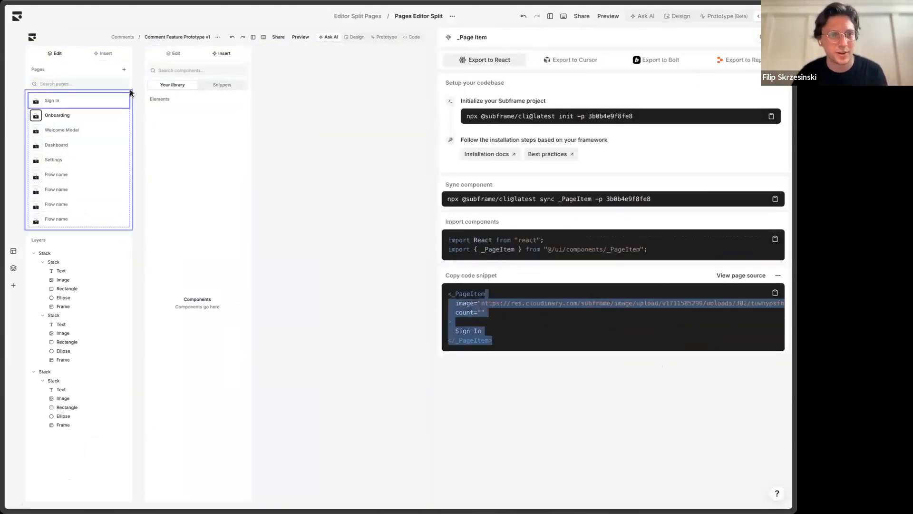
pyautogui.click(126, 63)
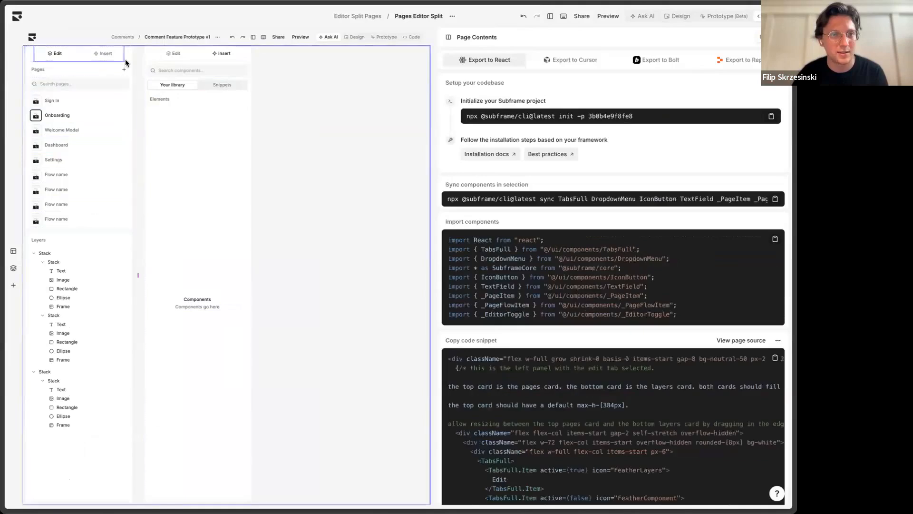
# Examine the React code snippet for the card containing the Pages list, copy it, and clear the selection.
pyautogui.click(126, 62)
pyautogui.scroll(-5, 730, 190)
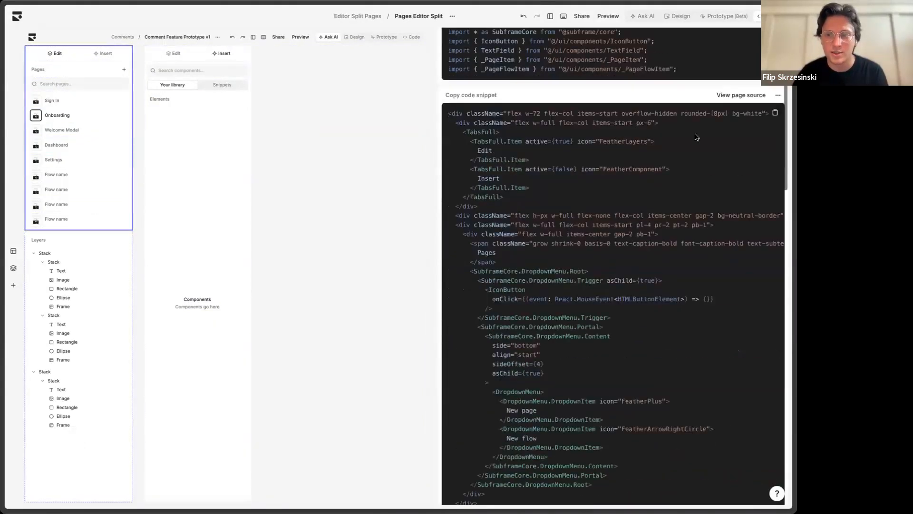
pyautogui.moveTo(729, 114); pyautogui.dragTo(597, 113)
pyautogui.click(642, 159)
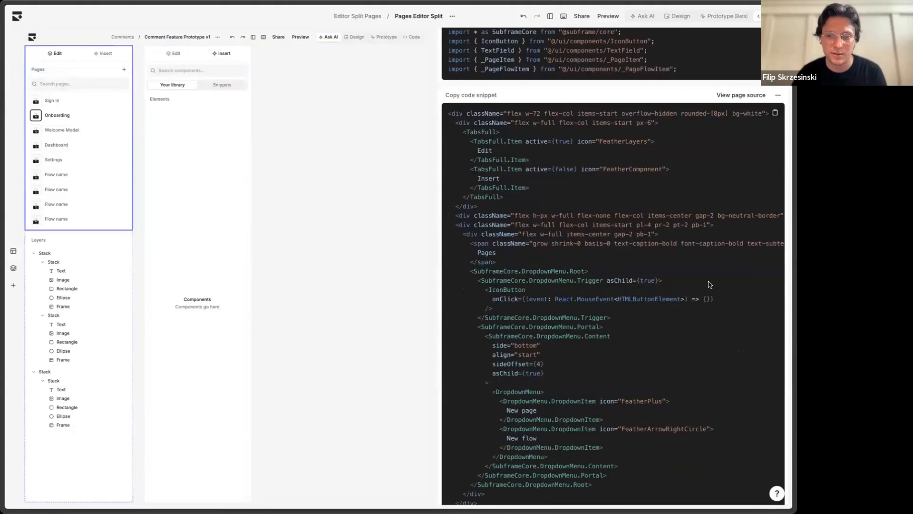
pyautogui.scroll(-15, 708, 284)
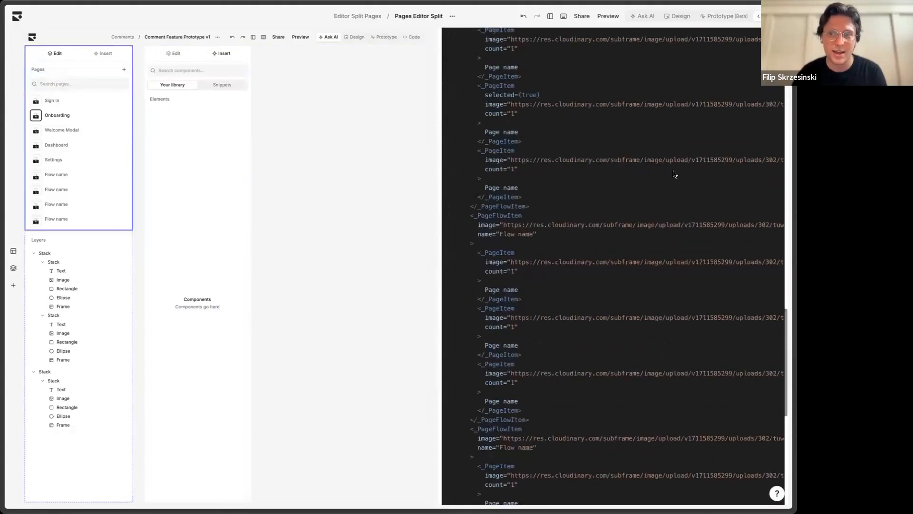
pyautogui.scroll(20, 673, 174)
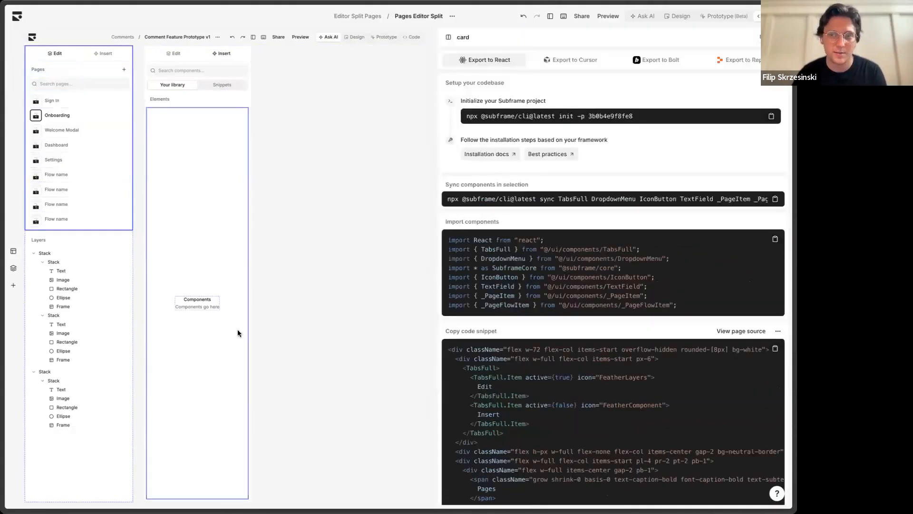
pyautogui.click(775, 350)
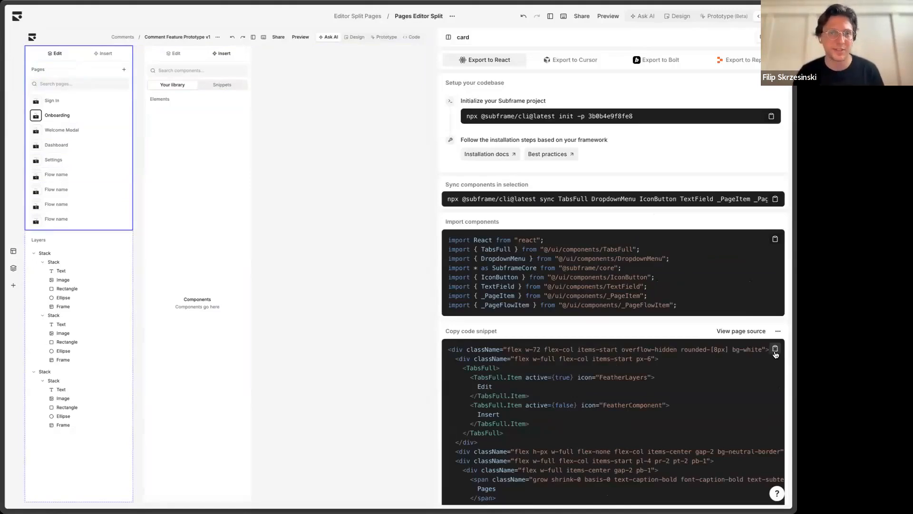
pyautogui.click(435, 58)
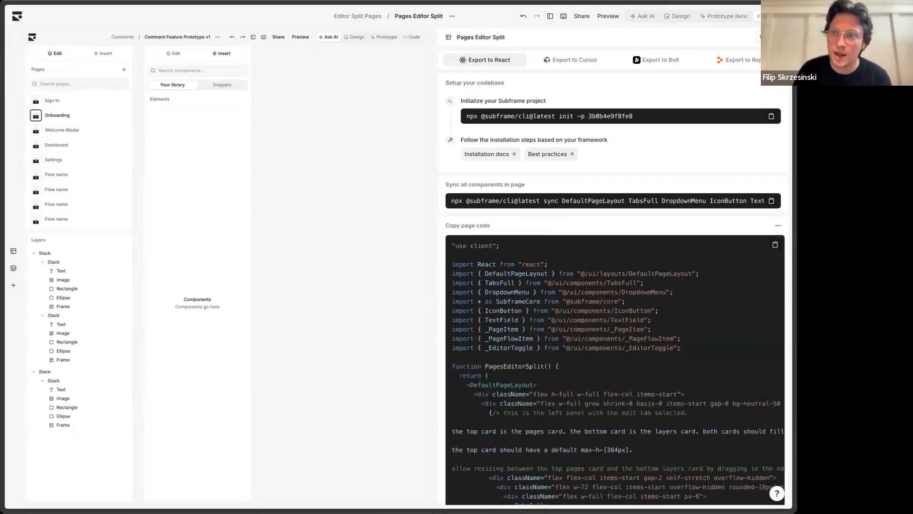
# Switch to Prototype mode and read the left panel's comment on filling vertical space and resizing between the cards.
pyautogui.click(712, 18)
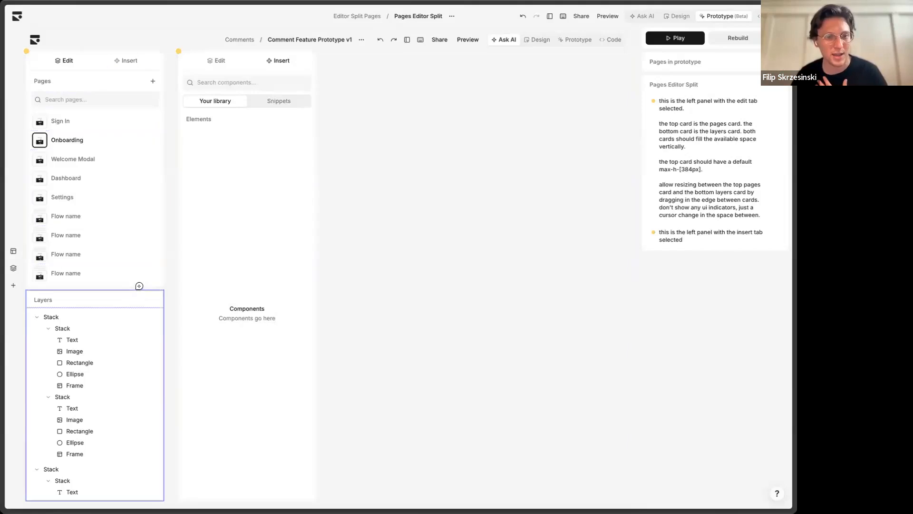
pyautogui.click(139, 286)
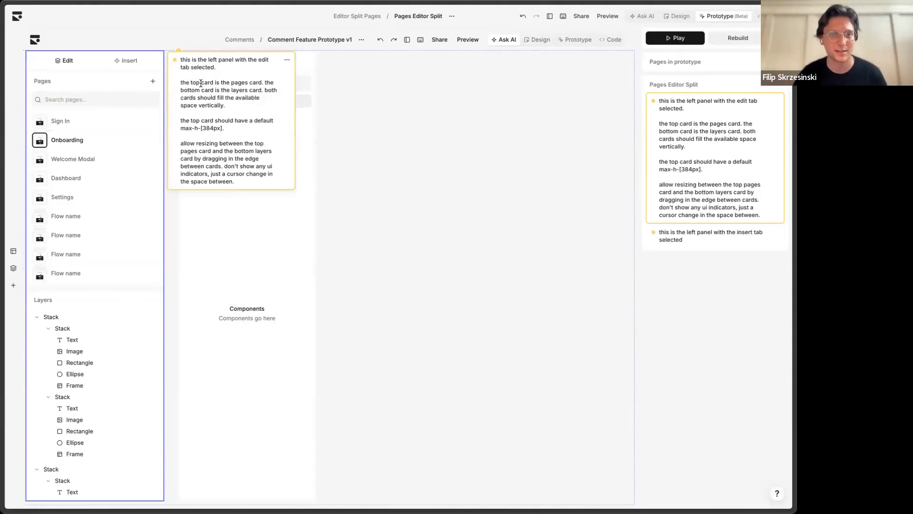
pyautogui.moveTo(214, 105); pyautogui.dragTo(214, 97)
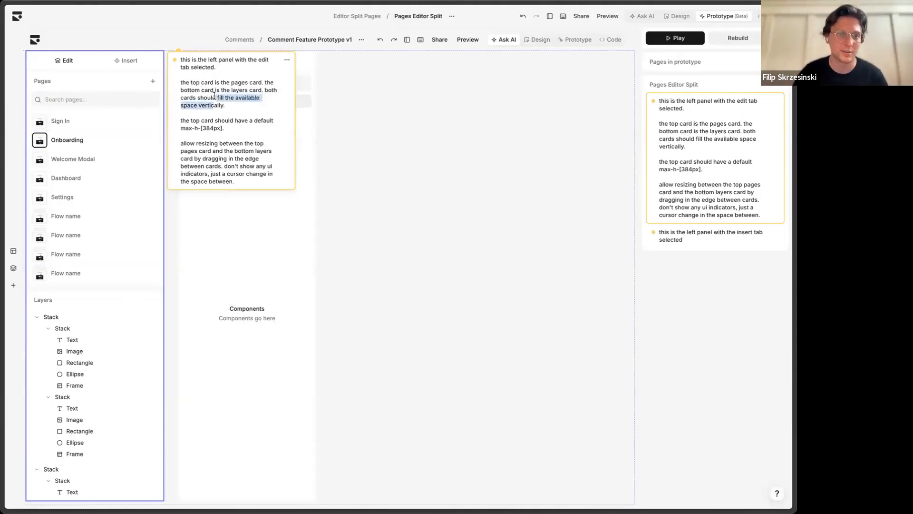
pyautogui.moveTo(211, 144); pyautogui.dragTo(211, 164)
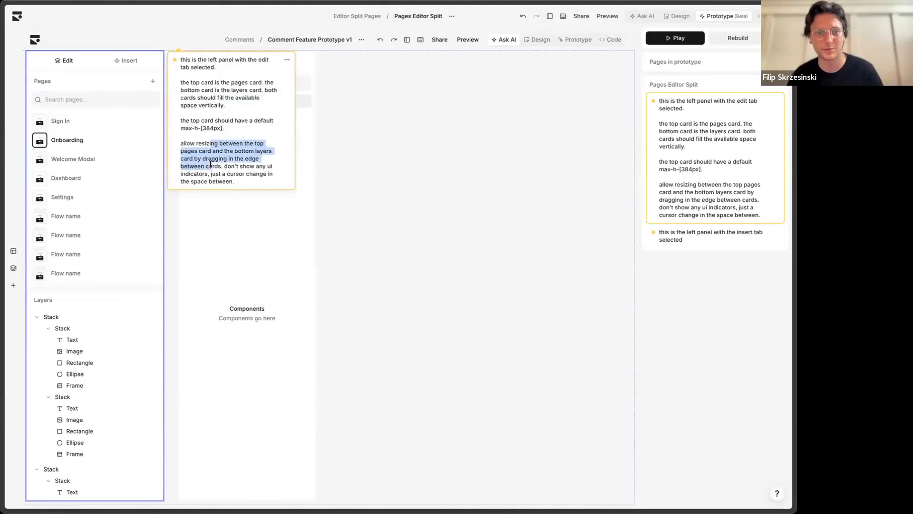
pyautogui.click(681, 333)
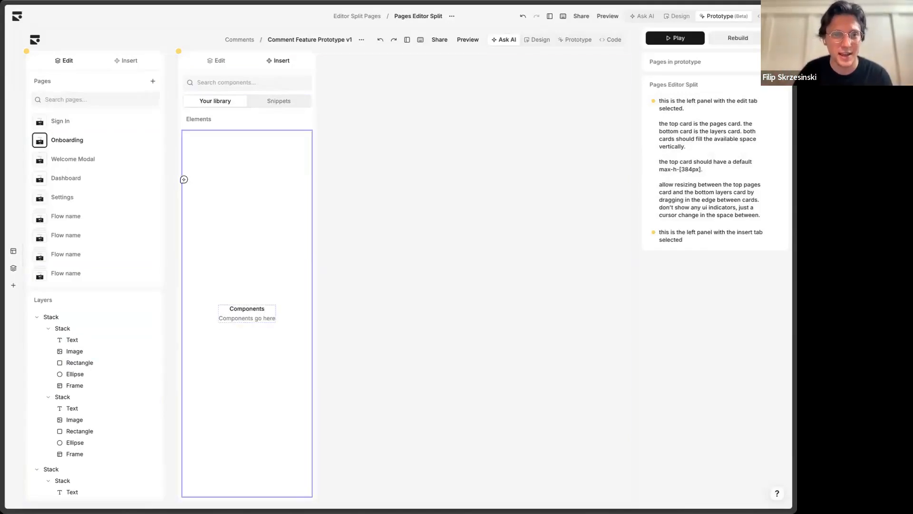
# Try to run the Portage and Butterfly Bush versions from the prototype history.
pyautogui.moveTo(310, 146)
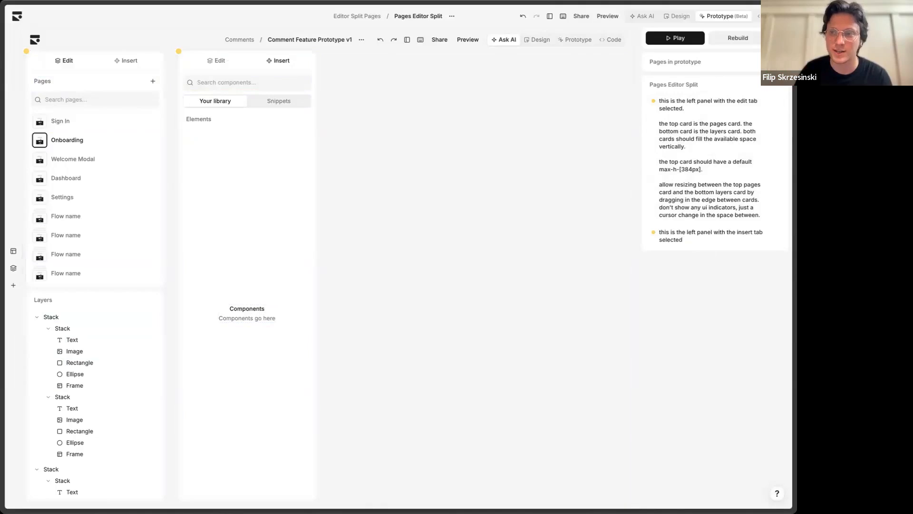
pyautogui.click(777, 38)
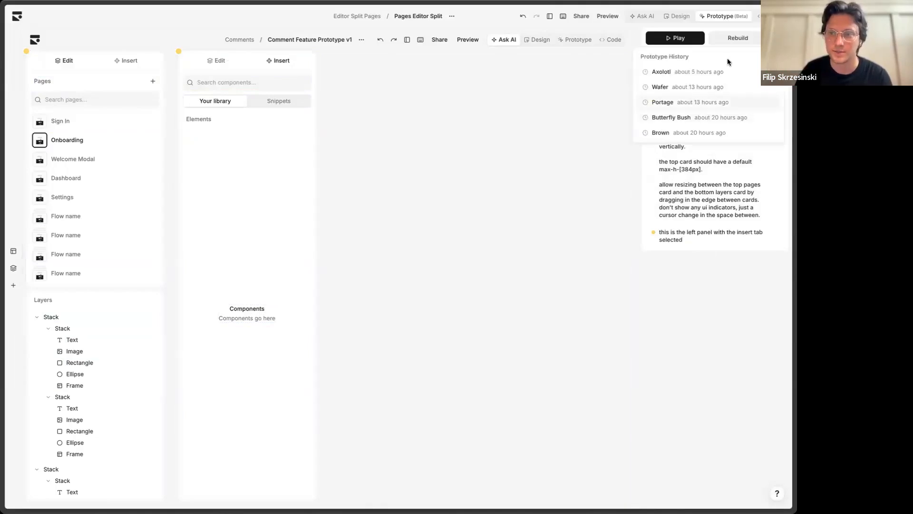
pyautogui.click(723, 104)
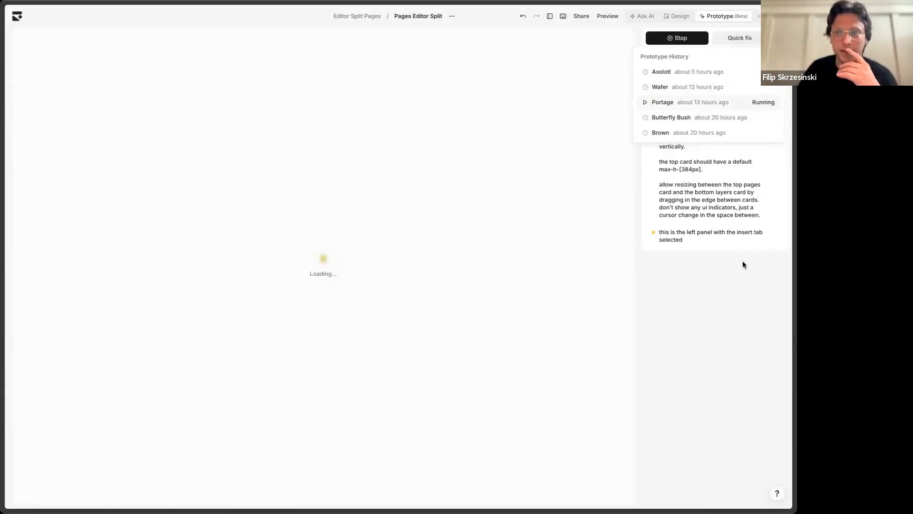
pyautogui.click(721, 119)
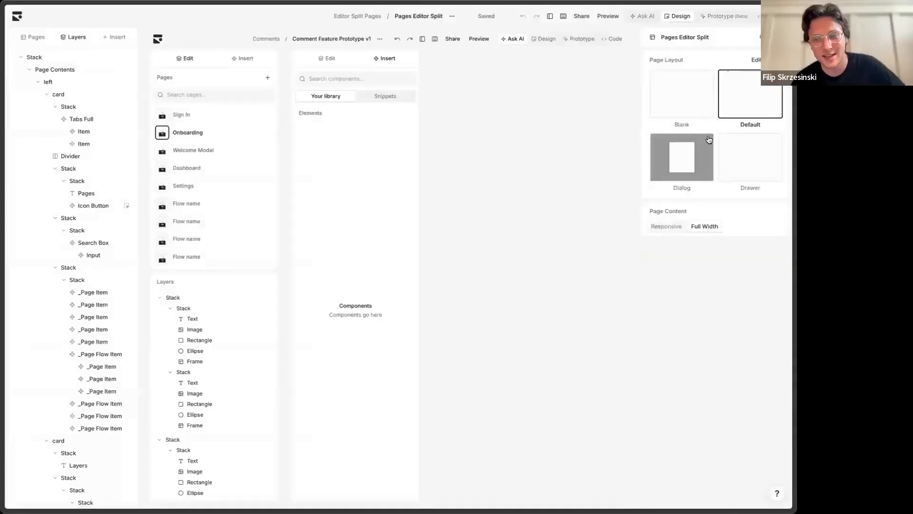
# Run the Butterfly Bush version from the prototype history and hide the side panel to enlarge the preview.
pyautogui.click(721, 19)
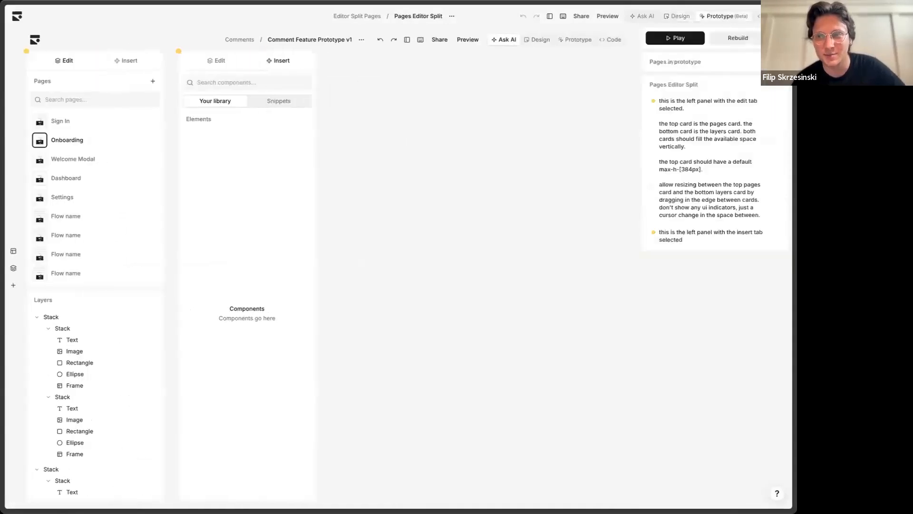
pyautogui.click(707, 118)
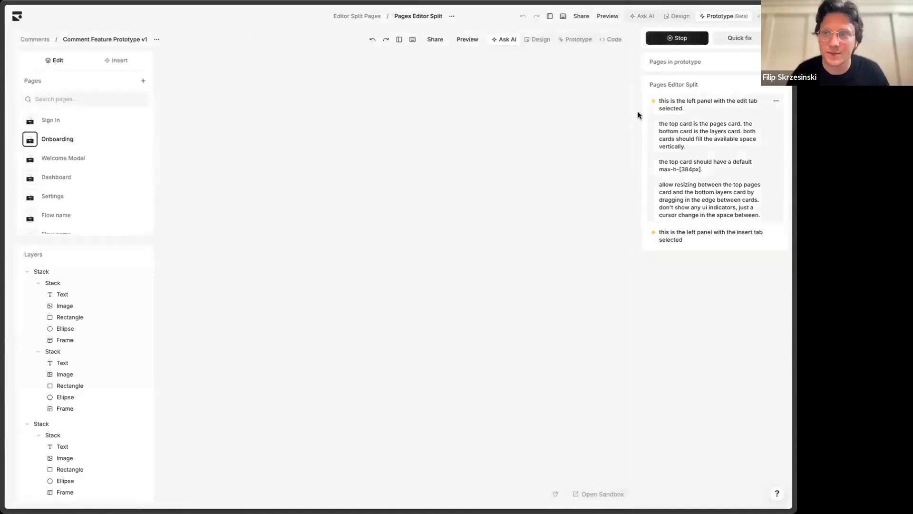
pyautogui.click(549, 16)
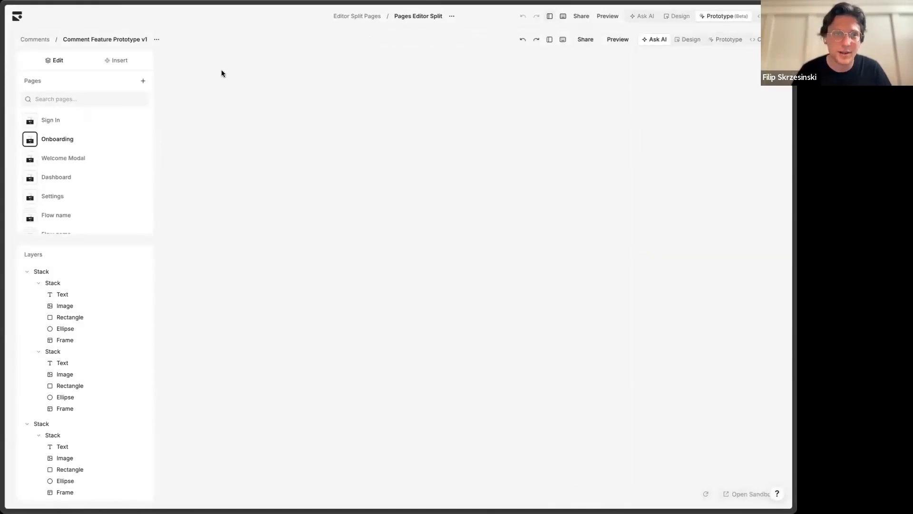
# Test the running prototype's Pages card by scrolling its page list and checking the add menu's options.
pyautogui.scroll(-2, 60, 161)
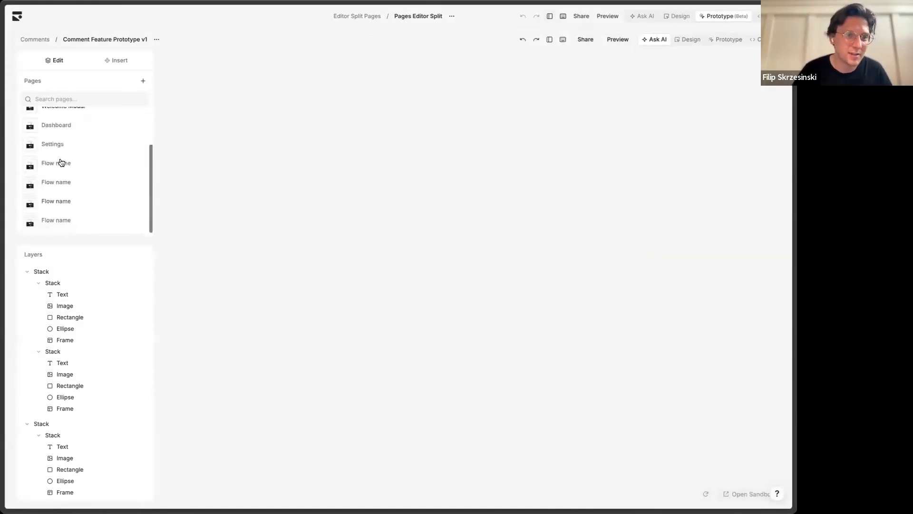
pyautogui.scroll(2, 64, 153)
pyautogui.scroll(-3, 76, 179)
pyautogui.scroll(3, 76, 179)
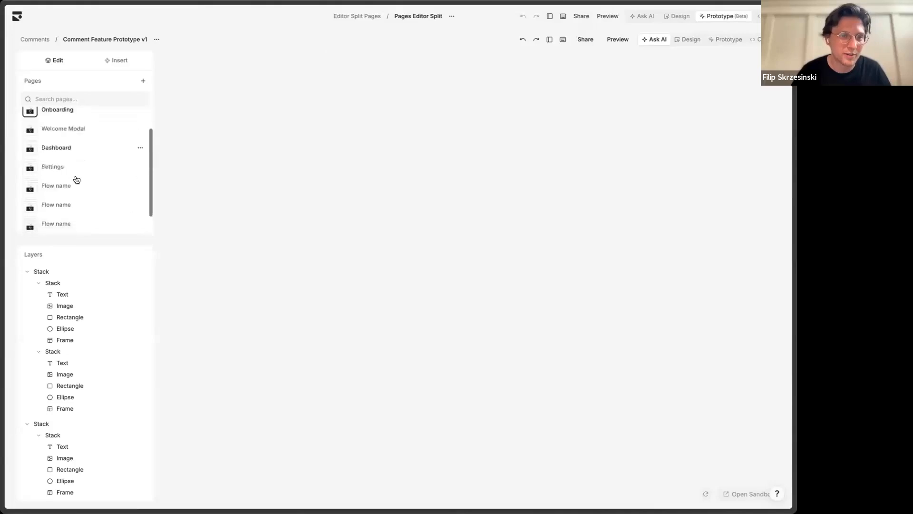
pyautogui.scroll(-3, 60, 114)
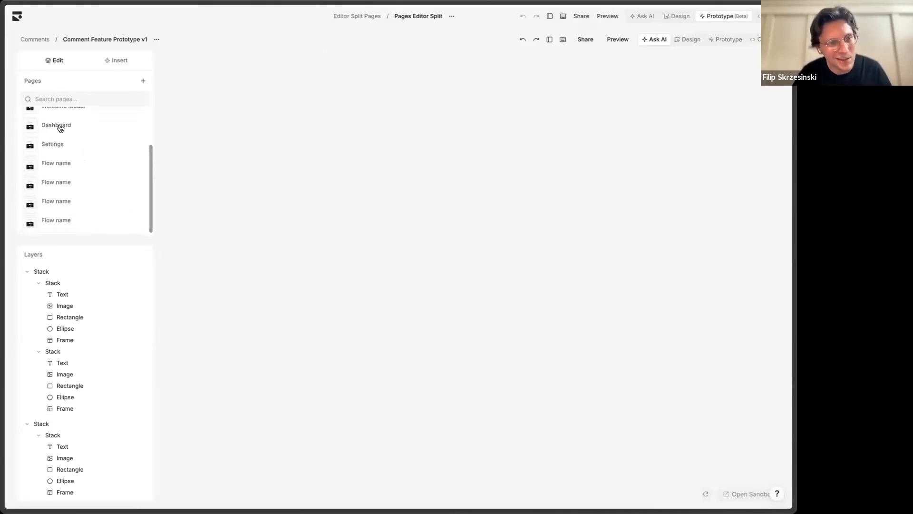
pyautogui.scroll(3, 59, 121)
pyautogui.click(142, 81)
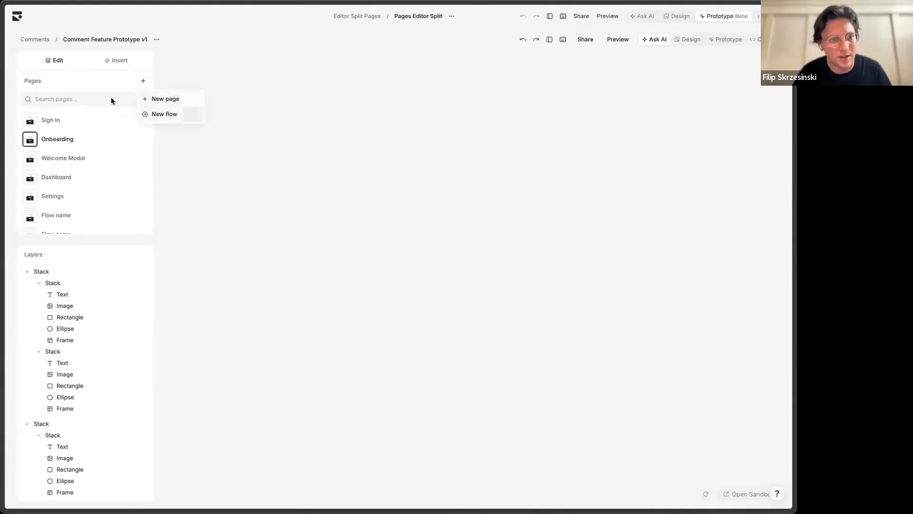
pyautogui.press('Escape')
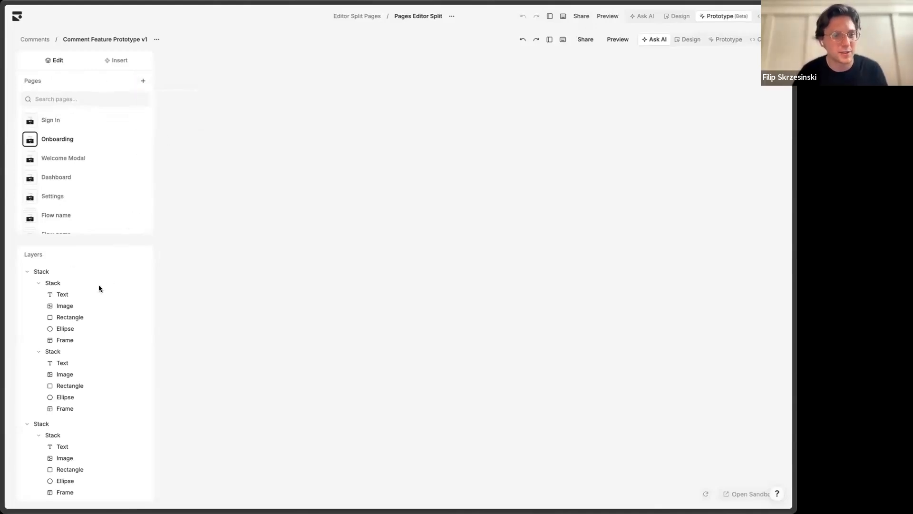
# Check the prototype's Layers card and test switching between the Insert and Edit views.
pyautogui.scroll(-1, 97, 292)
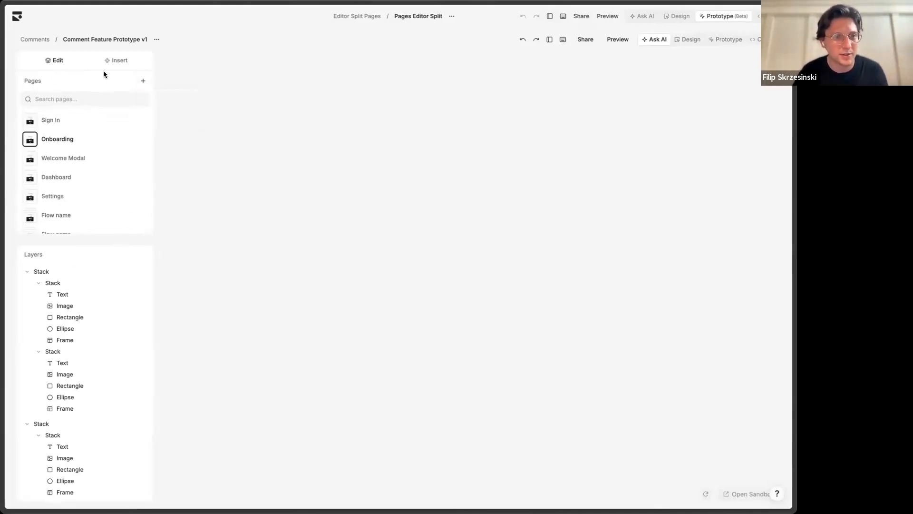
pyautogui.click(114, 61)
pyautogui.click(61, 61)
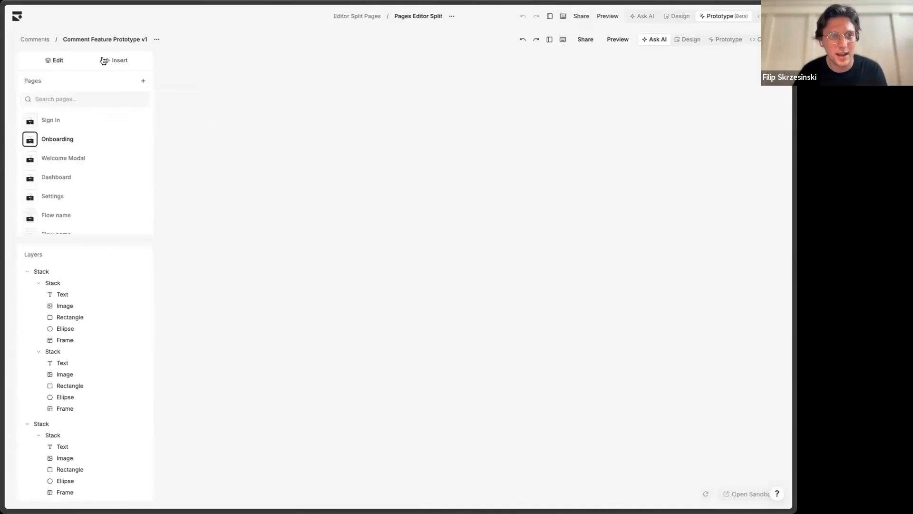
pyautogui.click(104, 61)
pyautogui.click(67, 61)
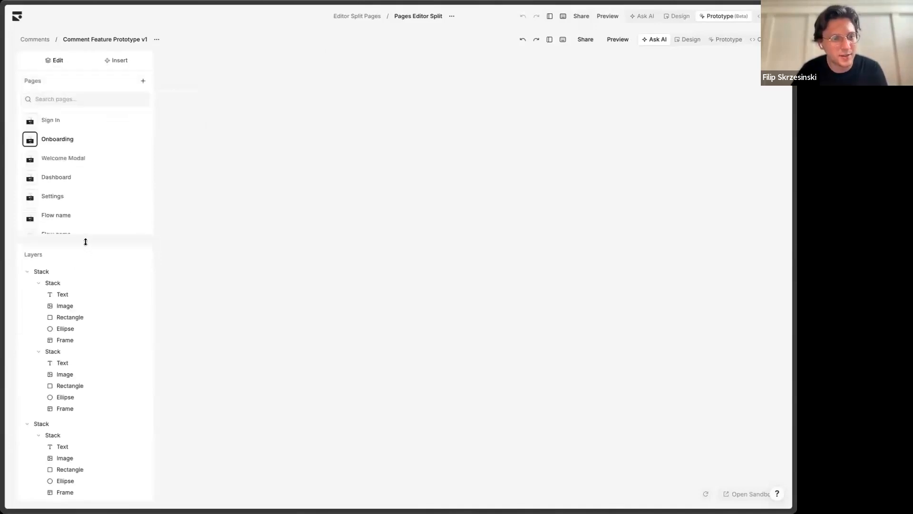
# Shrink the prototype's Pages card by moving its boundary with the Layers card up, and test scrolling its list.
pyautogui.moveTo(83, 238); pyautogui.dragTo(102, 222)
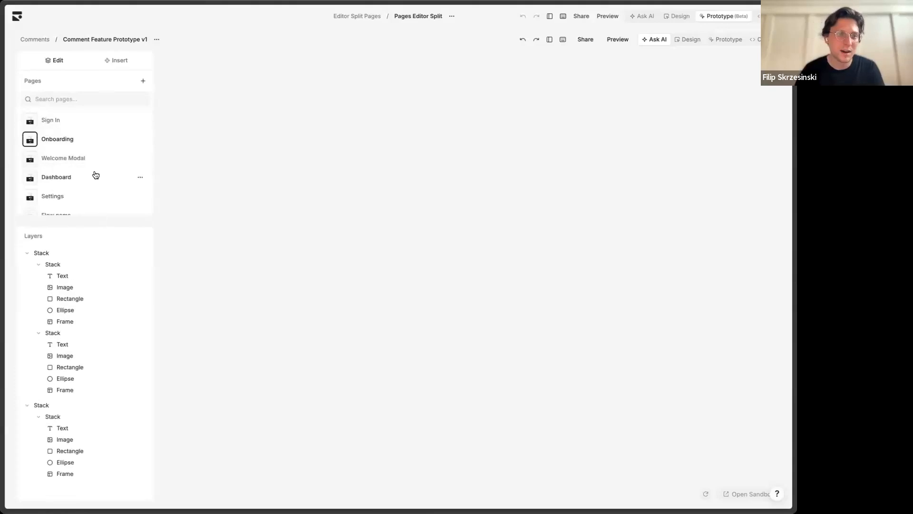
pyautogui.scroll(-3, 94, 175)
pyautogui.scroll(3, 94, 175)
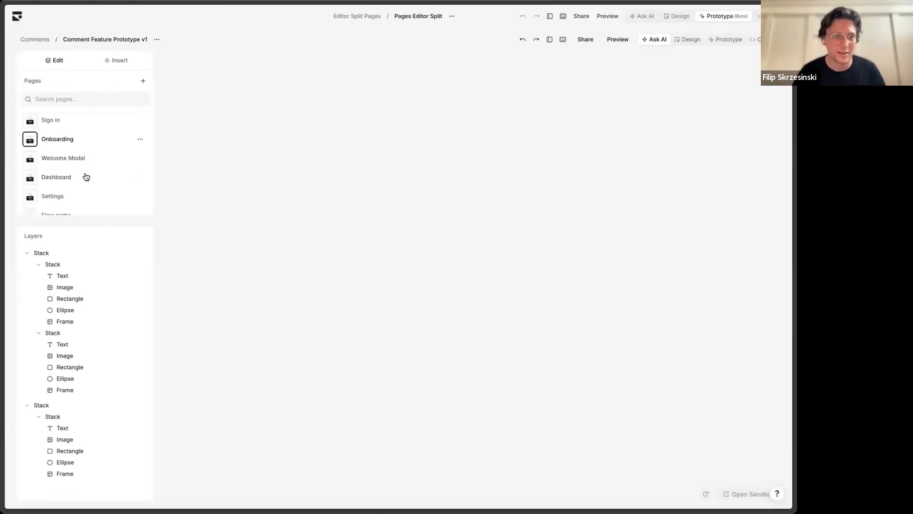
pyautogui.scroll(-3, 86, 178)
pyautogui.scroll(3, 79, 178)
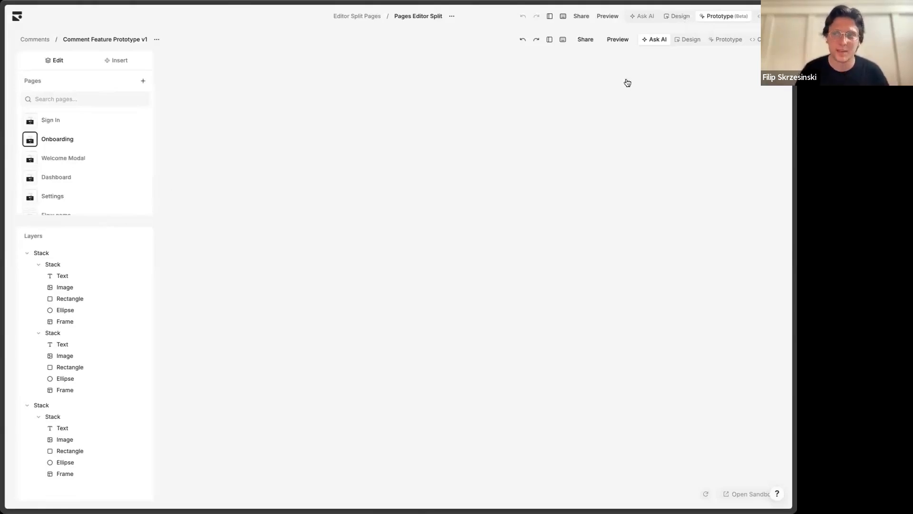
# Return to Design mode and inspect the Pages header row and the left panel stack by selecting each.
pyautogui.click(680, 17)
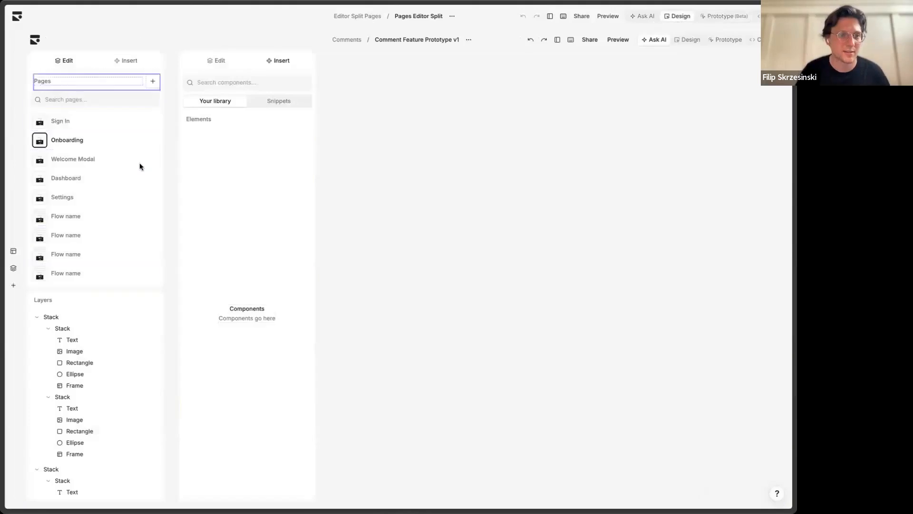
pyautogui.click(70, 85)
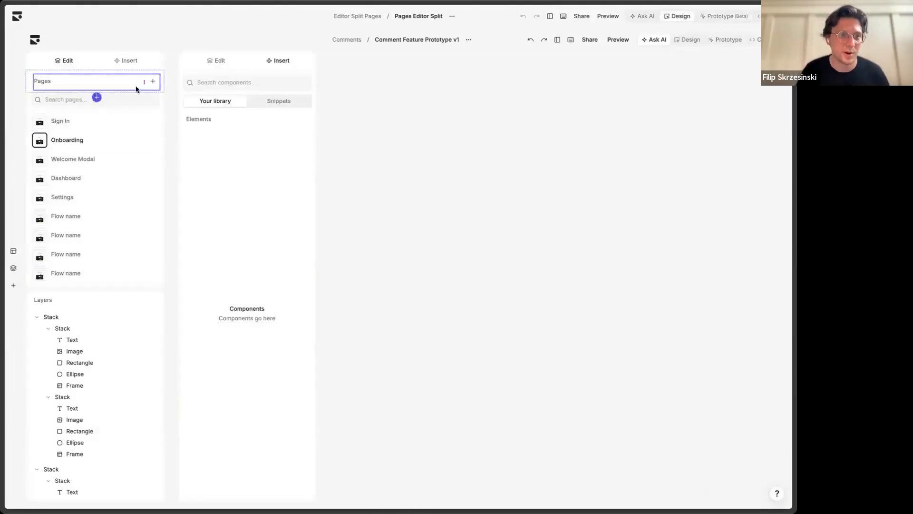
pyautogui.click(79, 290)
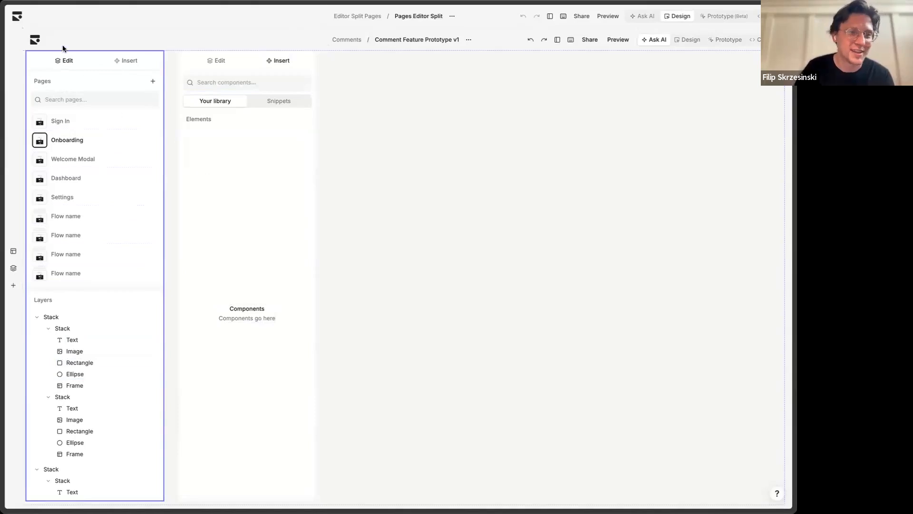
# Leave the page editor and create a new project named "Design Jam".
pyautogui.click(17, 21)
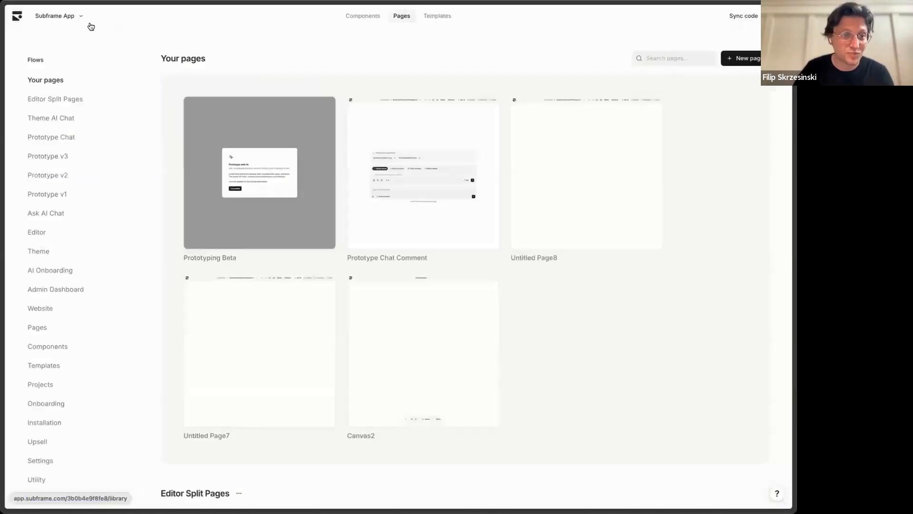
pyautogui.click(69, 19)
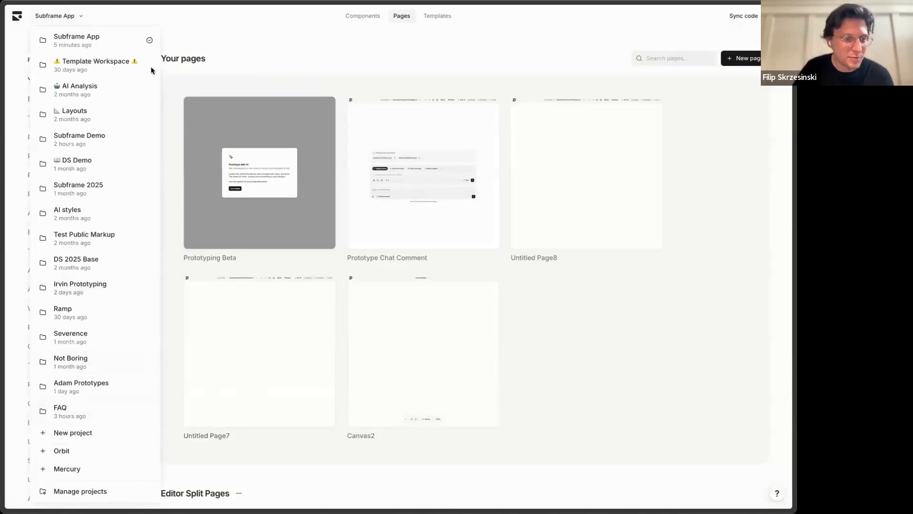
pyautogui.click(93, 436)
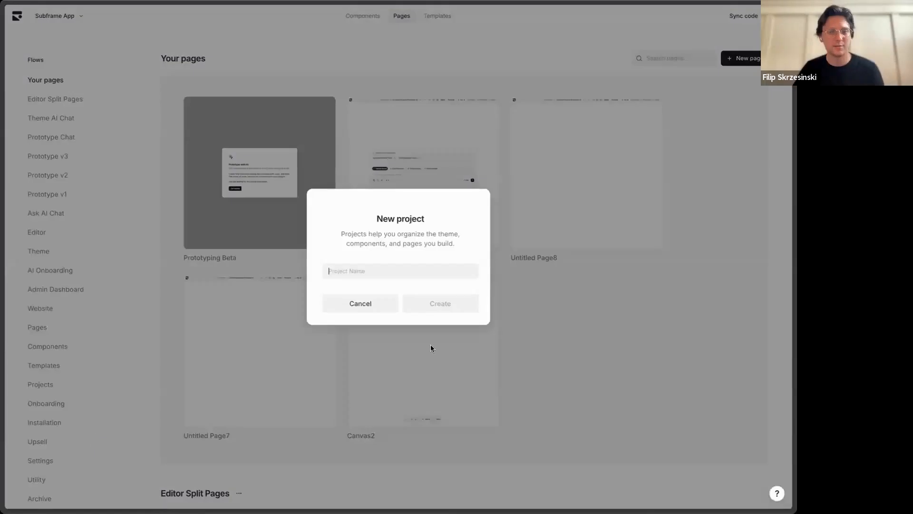
pyautogui.write('Design Jam')
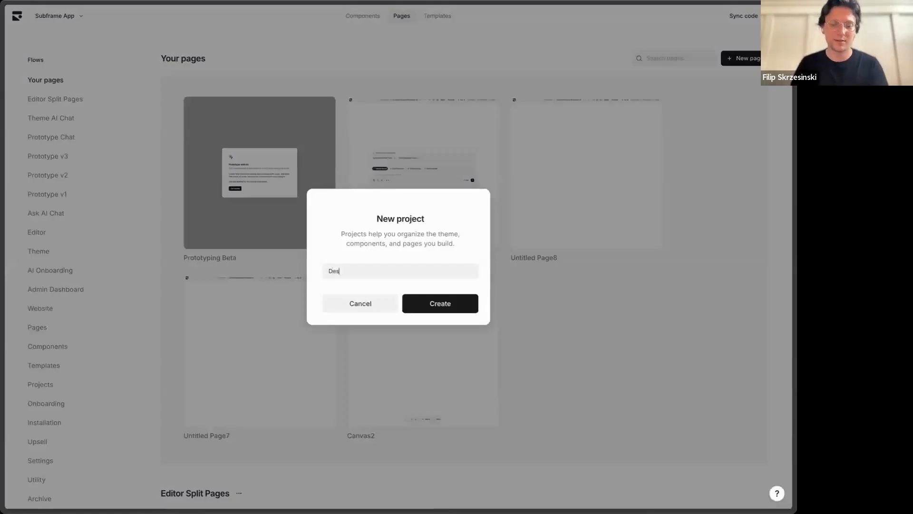
pyautogui.click(429, 309)
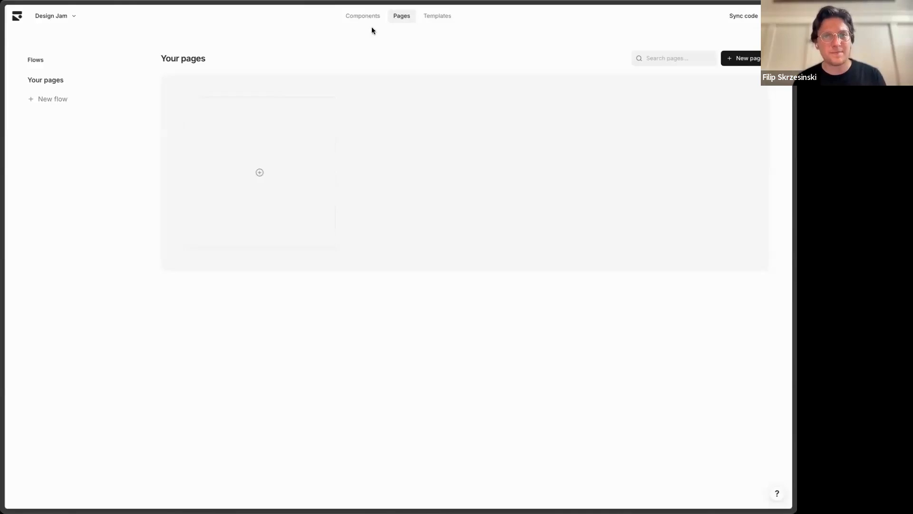
# Browse the Design Jam project's component library overview.
pyautogui.click(357, 16)
pyautogui.scroll(-20, 381, 279)
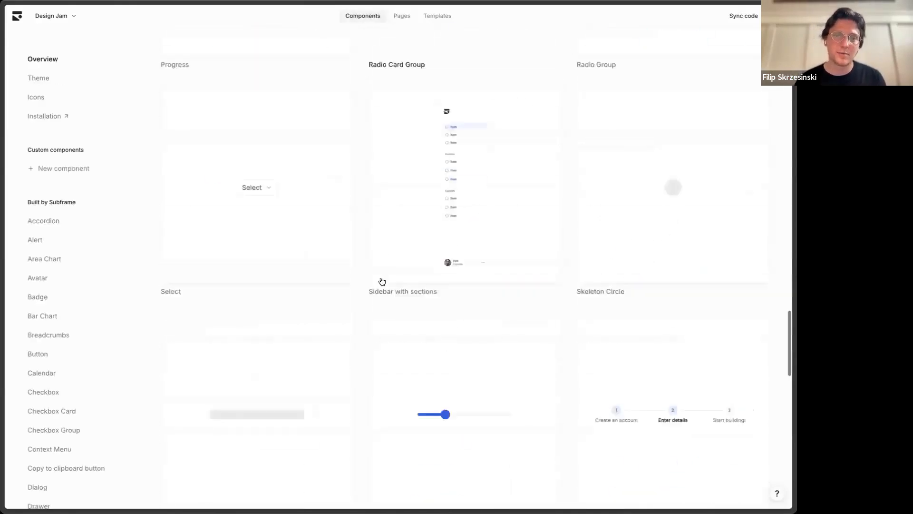
pyautogui.scroll(20, 382, 281)
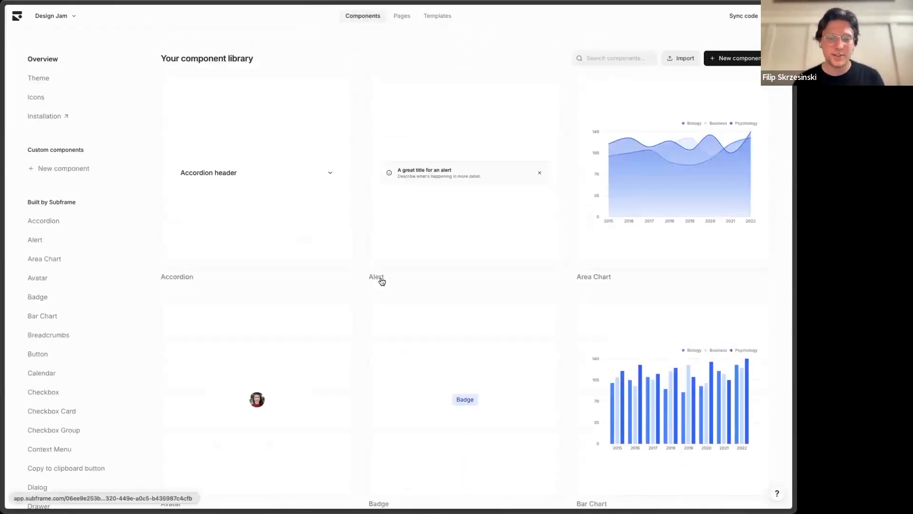
pyautogui.scroll(-5, 382, 281)
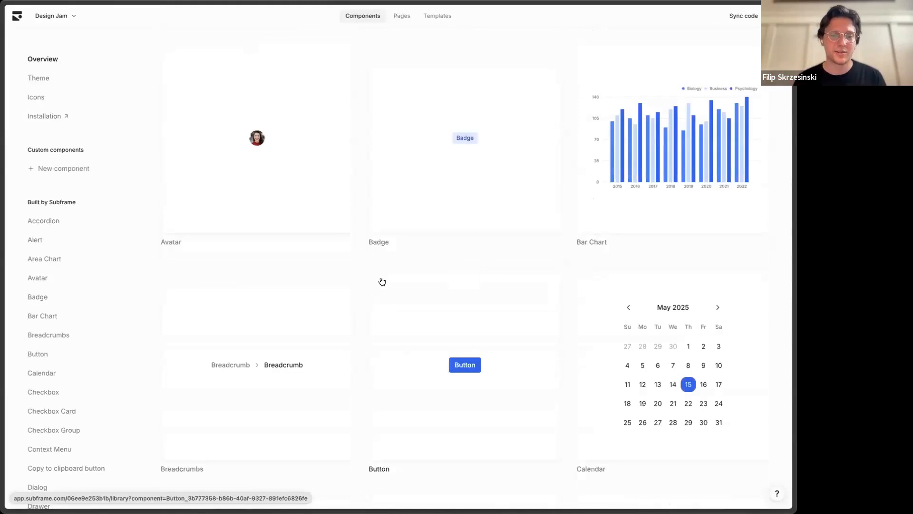
pyautogui.scroll(5, 308, 185)
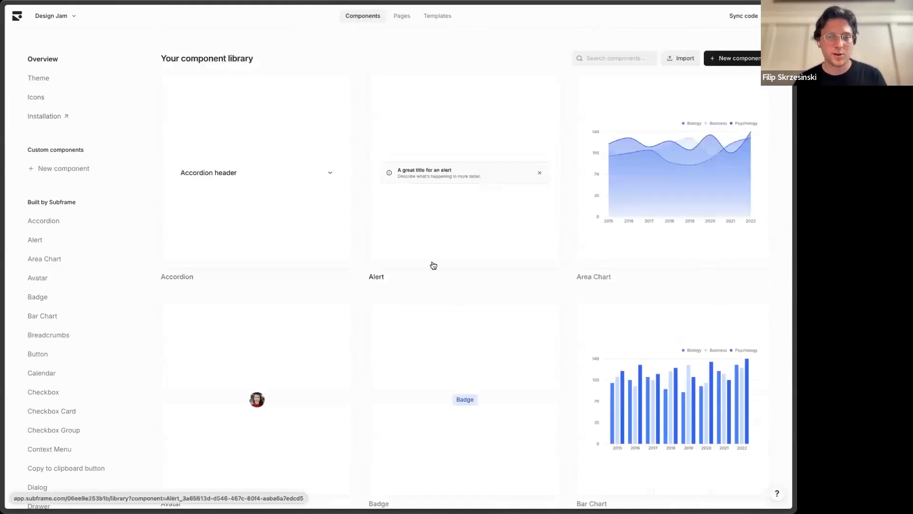
pyautogui.scroll(-8, 432, 265)
# Review the Button component's usage example and source code, and preview its brand secondary variant.
pyautogui.click(463, 245)
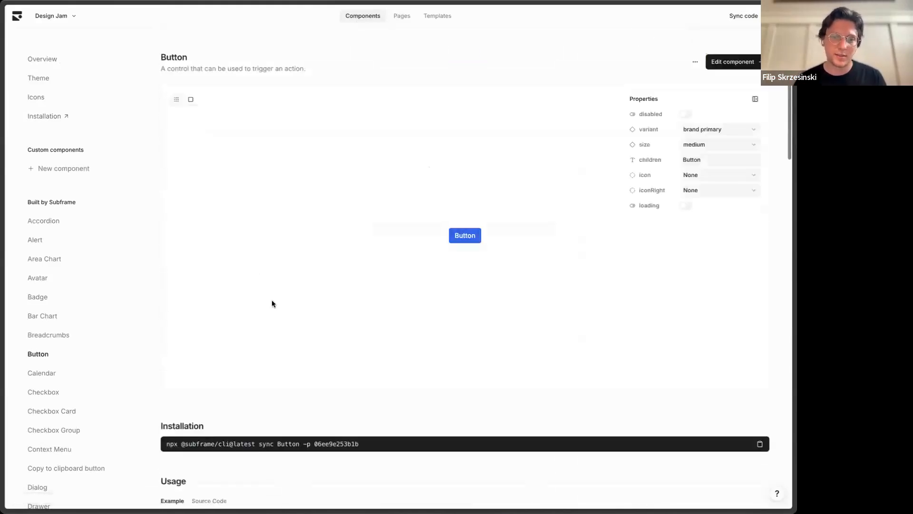
pyautogui.scroll(-5, 272, 300)
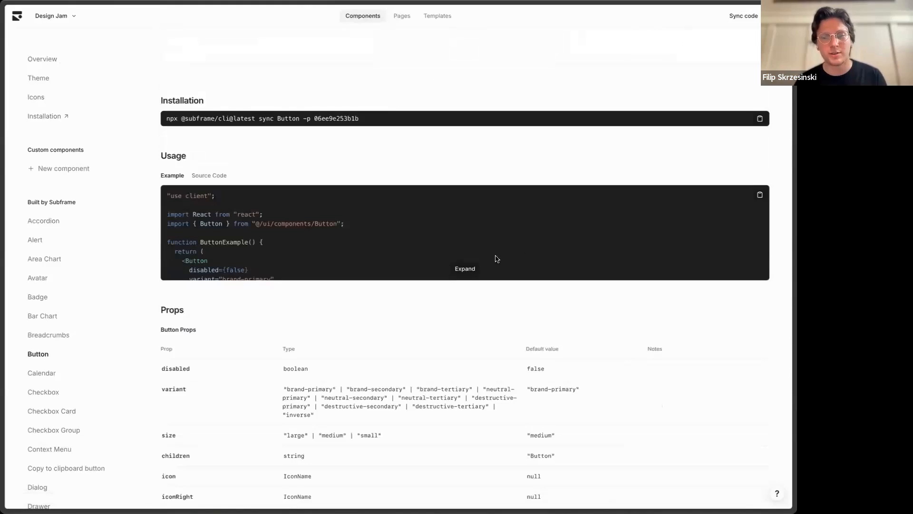
pyautogui.click(463, 269)
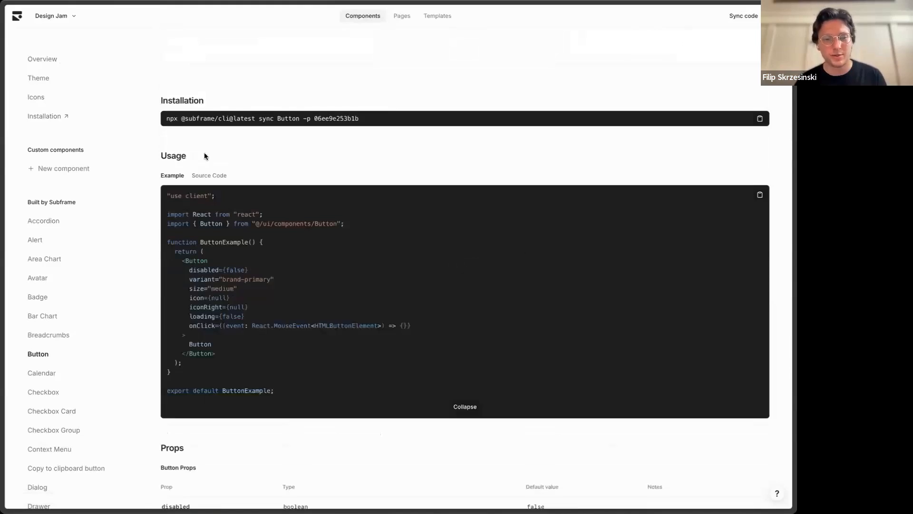
pyautogui.click(212, 180)
pyautogui.click(173, 176)
pyautogui.scroll(6, 373, 175)
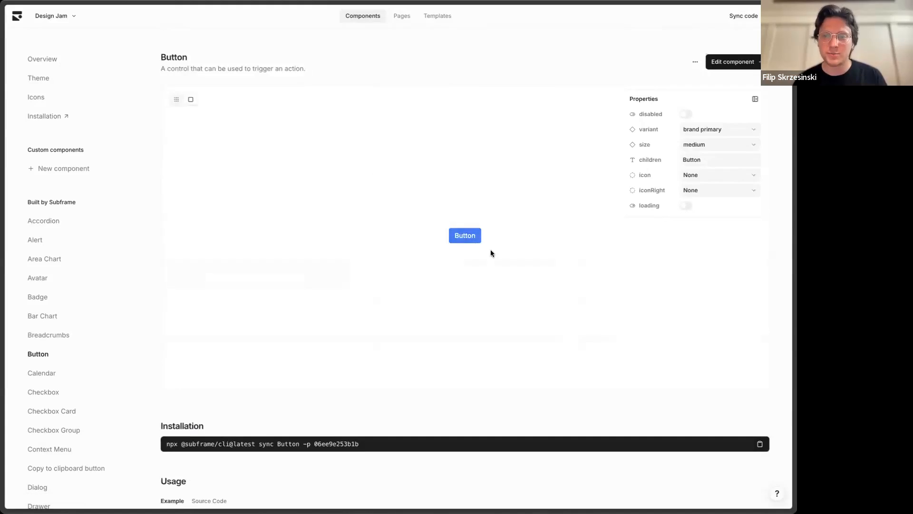
pyautogui.click(695, 129)
pyautogui.click(704, 143)
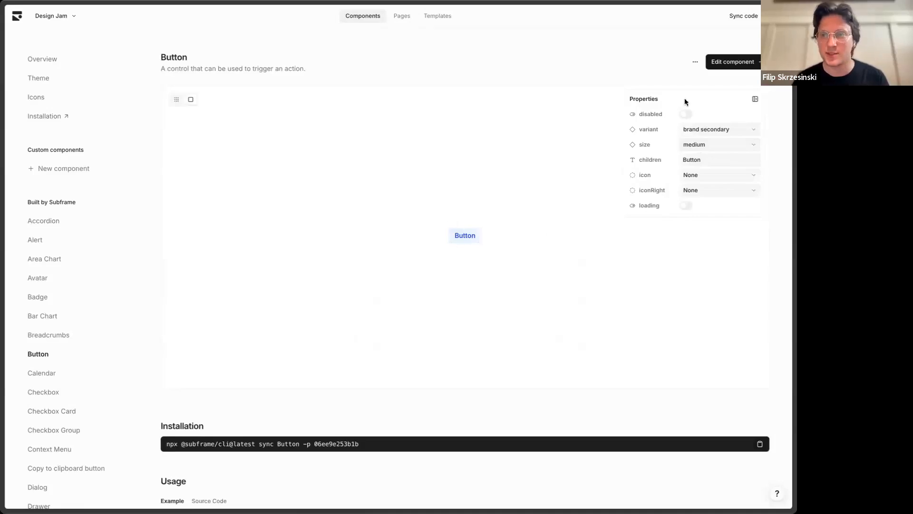
# Open the Button component for editing and examine its variants and hover and pressed states across the canvas.
pyautogui.click(715, 65)
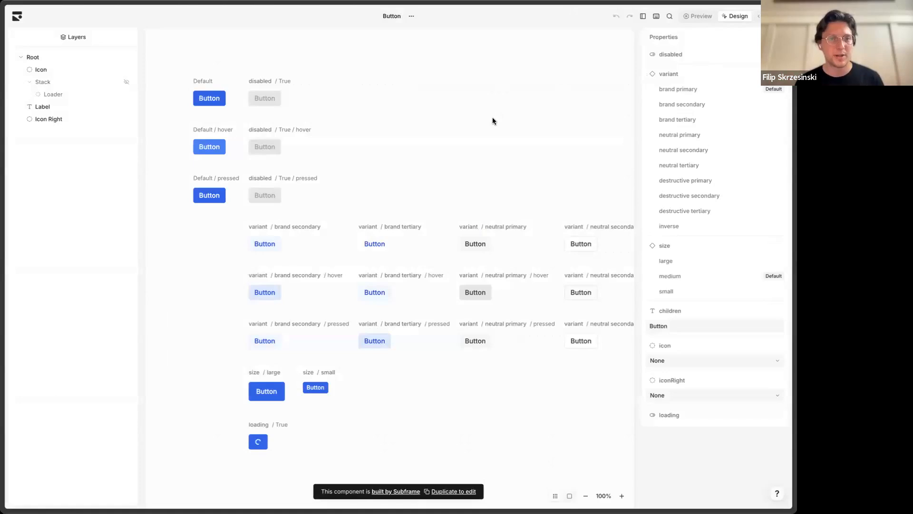
pyautogui.hscroll(4, 493, 121)
pyautogui.scroll(-2, 493, 120)
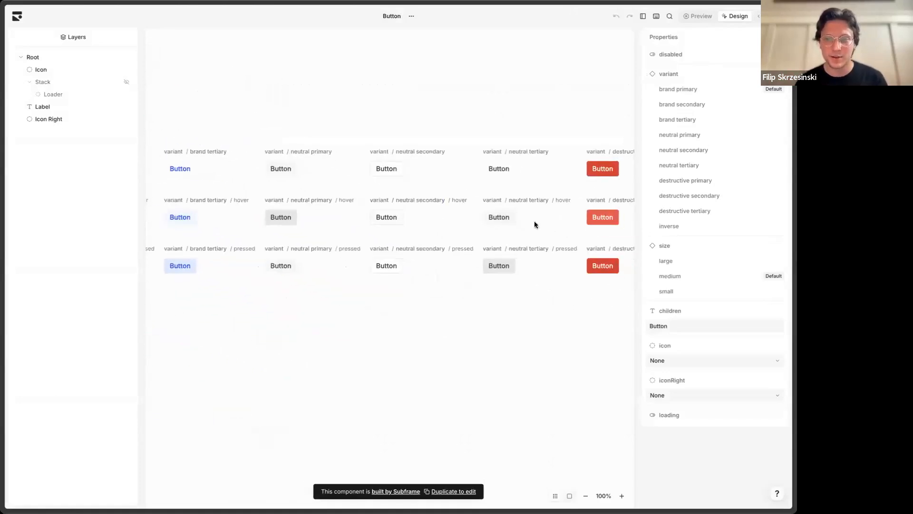
pyautogui.hscroll(-6, 393, 223)
pyautogui.scroll(2, 394, 223)
pyautogui.hscroll(3, 393, 223)
pyautogui.scroll(1, 393, 223)
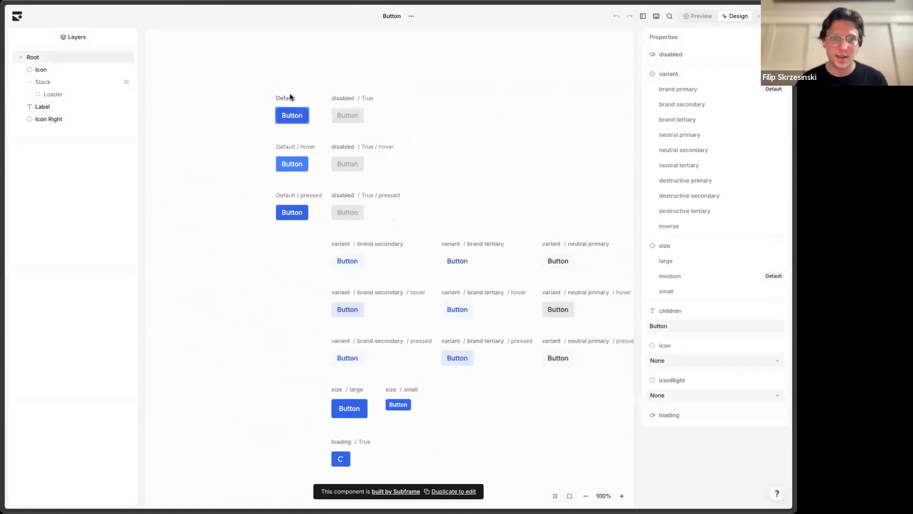
# Try Rounded Large corners on the Default button and set its corner style to Circular.
pyautogui.click(291, 111)
pyautogui.click(679, 394)
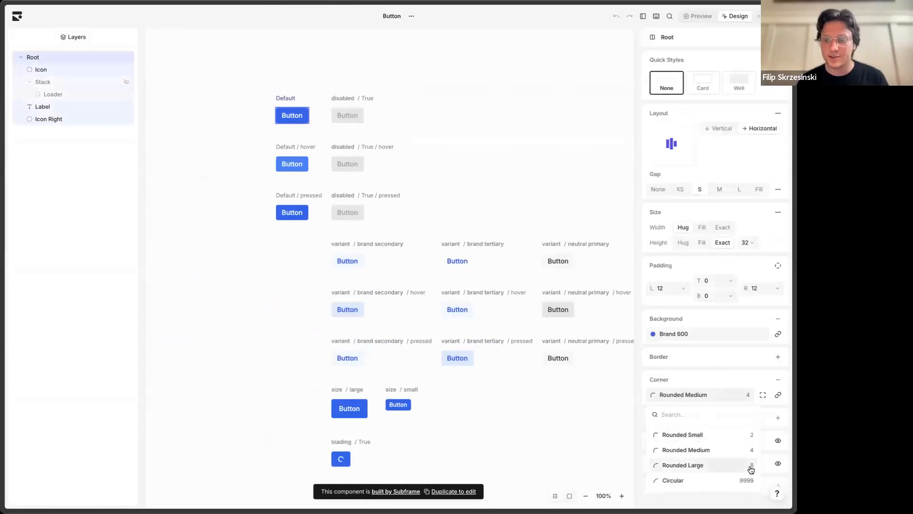
pyautogui.click(750, 465)
pyautogui.click(730, 400)
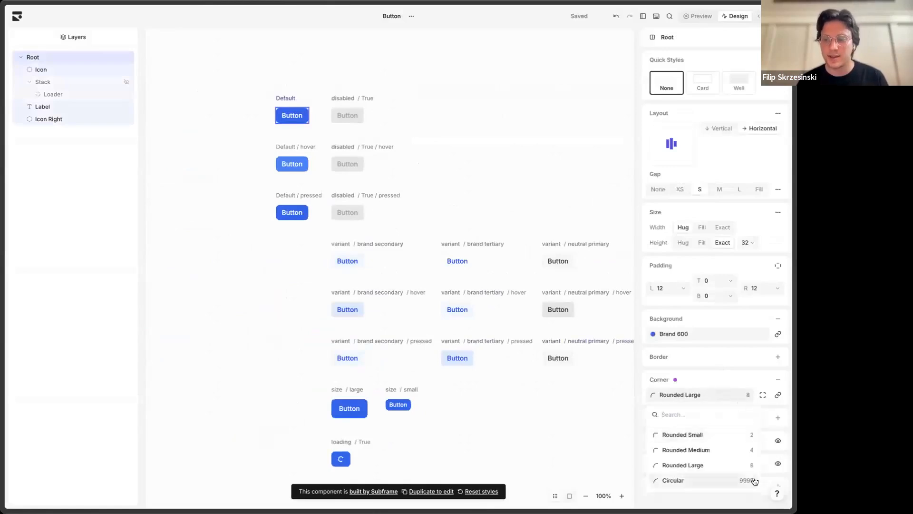
pyautogui.click(752, 480)
# Set the Default button's left and right padding to 16.
pyautogui.click(677, 293)
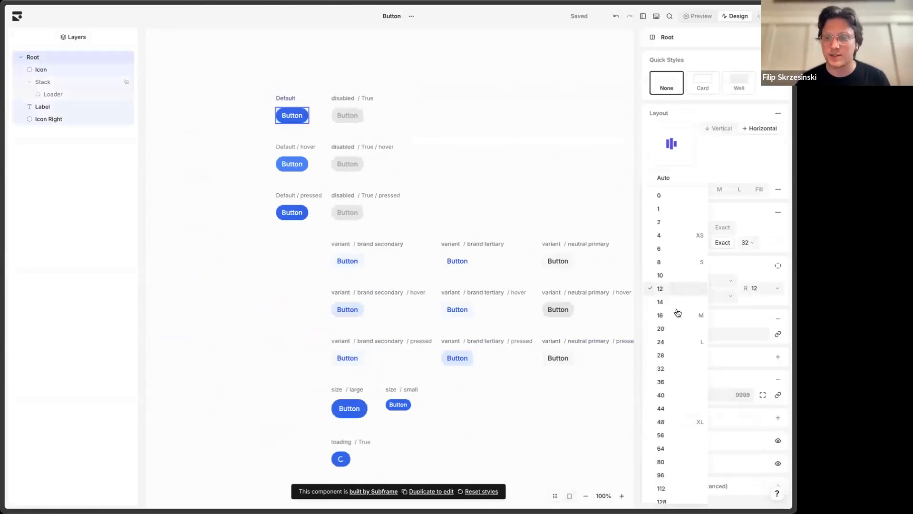
pyautogui.click(678, 313)
pyautogui.click(765, 290)
pyautogui.click(761, 315)
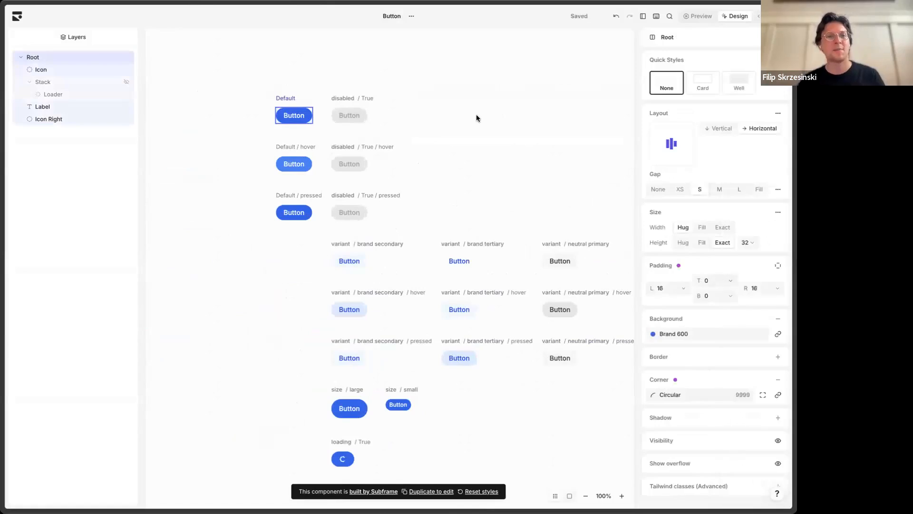
# Set the background of the Default / hover button state to Brand 700.
pyautogui.click(291, 162)
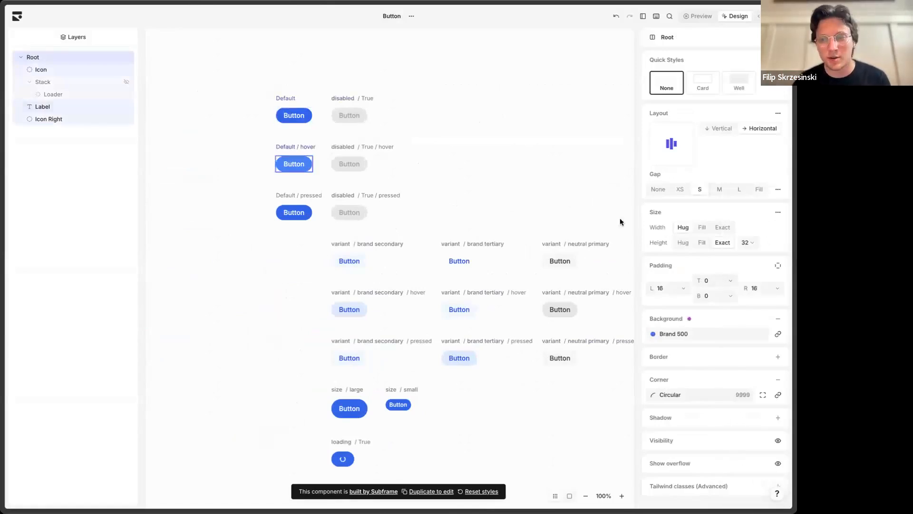
pyautogui.click(720, 334)
pyautogui.write('br')
pyautogui.click(714, 267)
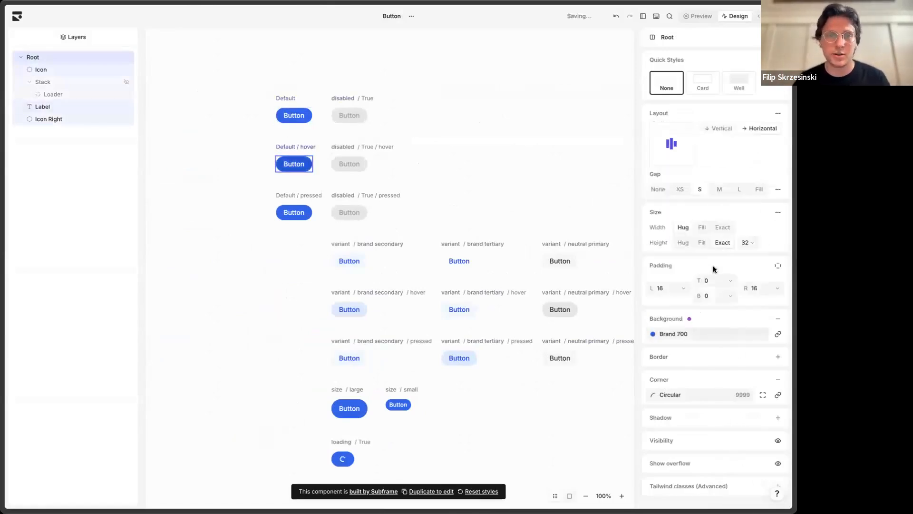
pyautogui.click(570, 91)
# Preview the edited Button component and return to its page in the component library.
pyautogui.click(698, 16)
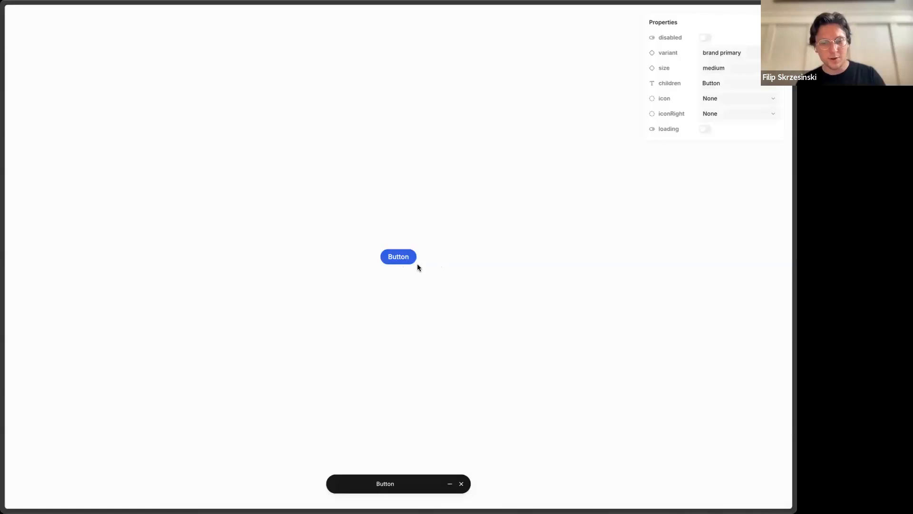
pyautogui.press('Escape')
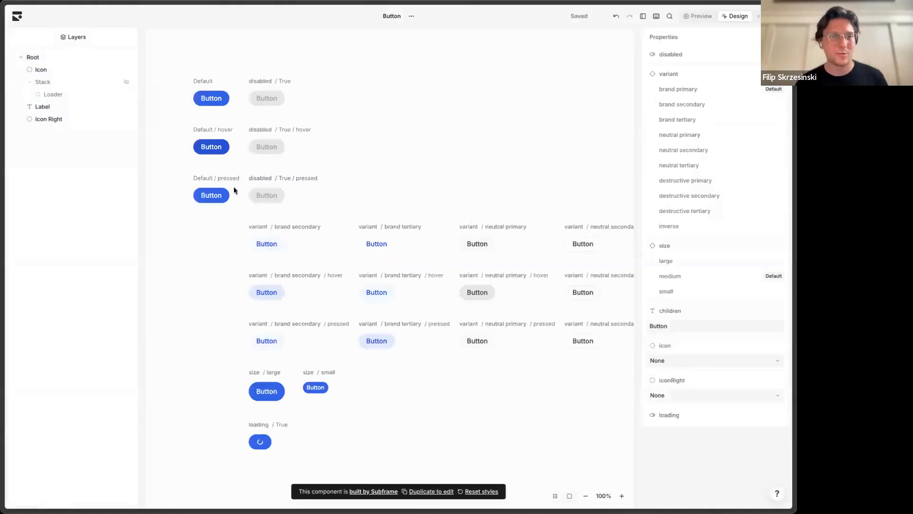
pyautogui.click(19, 19)
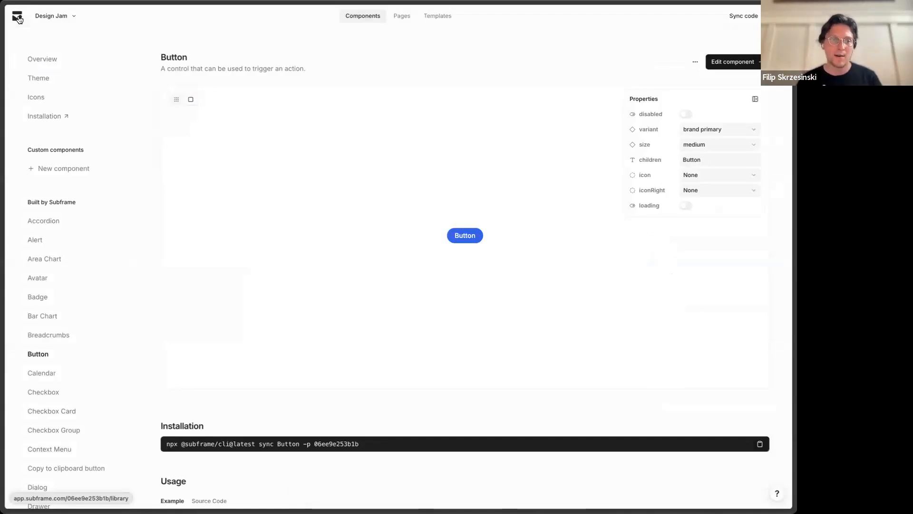
# Look through the full list of built-in components and open the library overview.
pyautogui.scroll(-15, 47, 320)
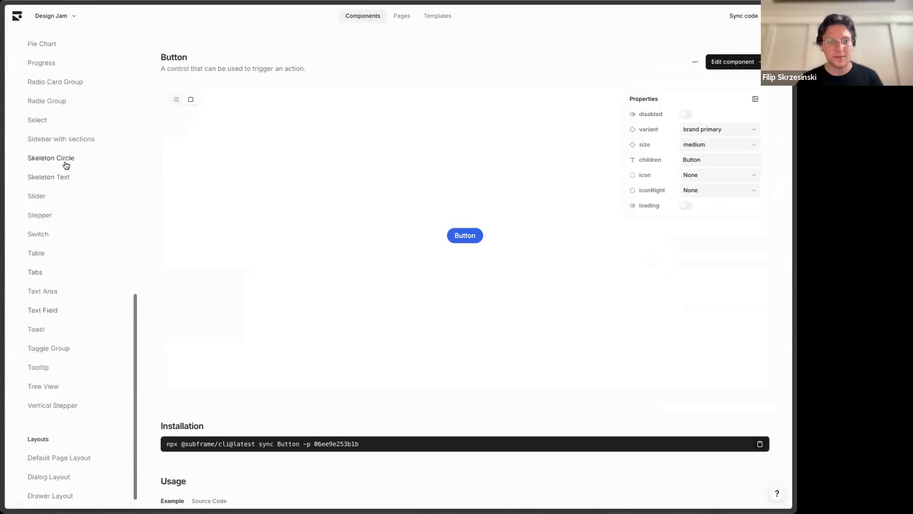
pyautogui.scroll(15, 57, 190)
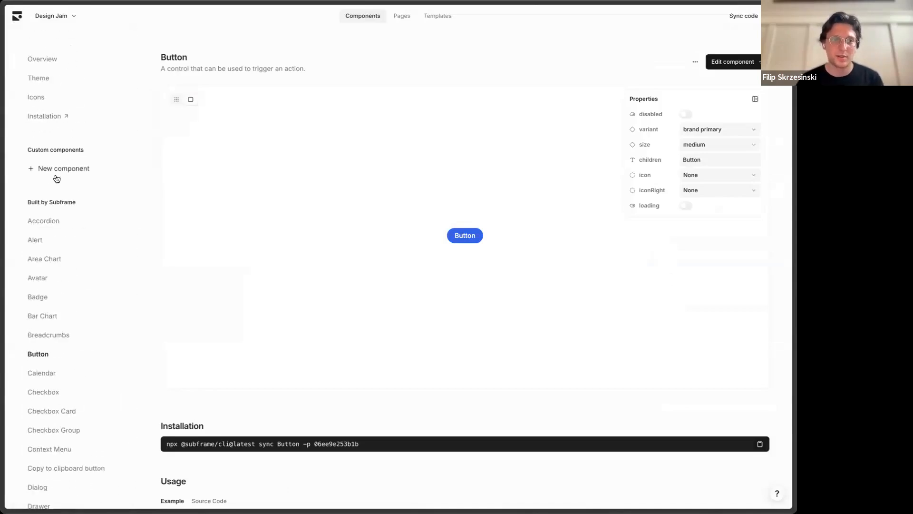
pyautogui.click(46, 61)
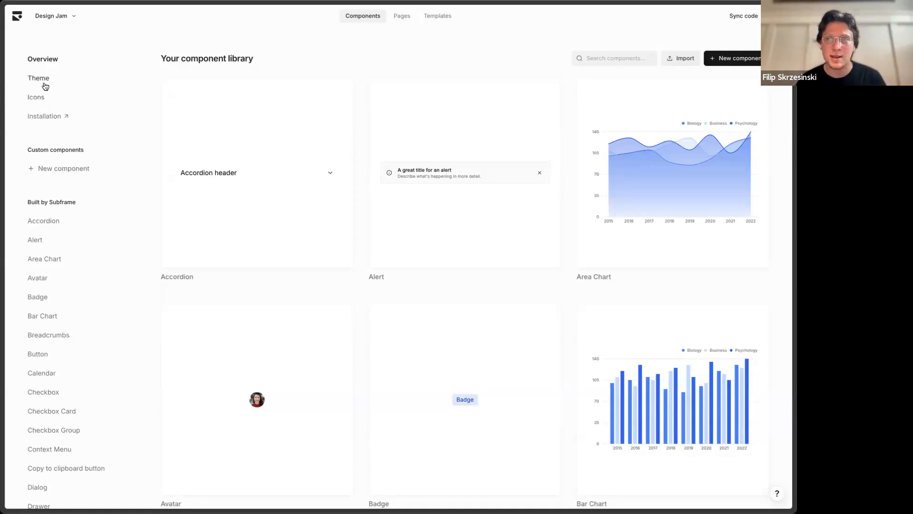
# Open the project's theme and review its color tokens and its brand, neutral, error, warning and success palettes.
pyautogui.click(44, 84)
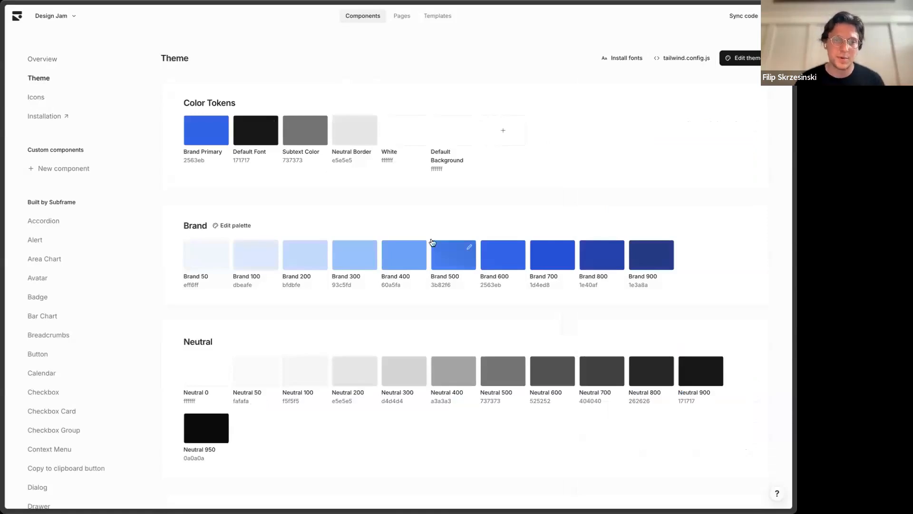
pyautogui.scroll(-7, 294, 108)
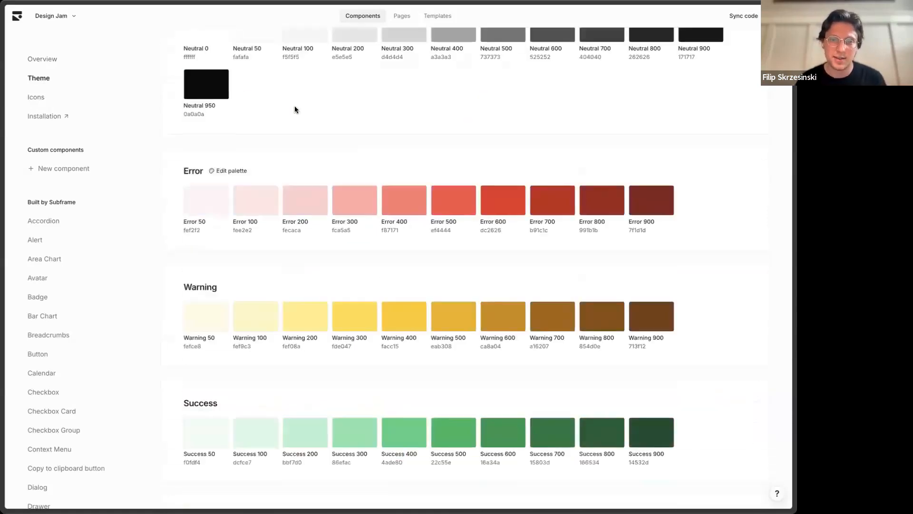
pyautogui.scroll(7, 295, 109)
# Preview the Coinbase, Google and Spotify quick styles, and apply the Medium quick style with Merriweather headings and Manrope body text.
pyautogui.click(742, 58)
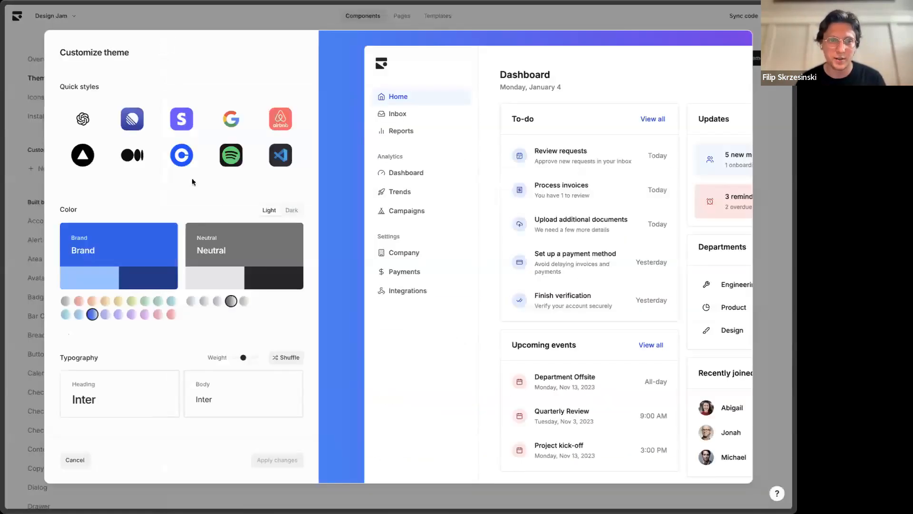
pyautogui.click(187, 165)
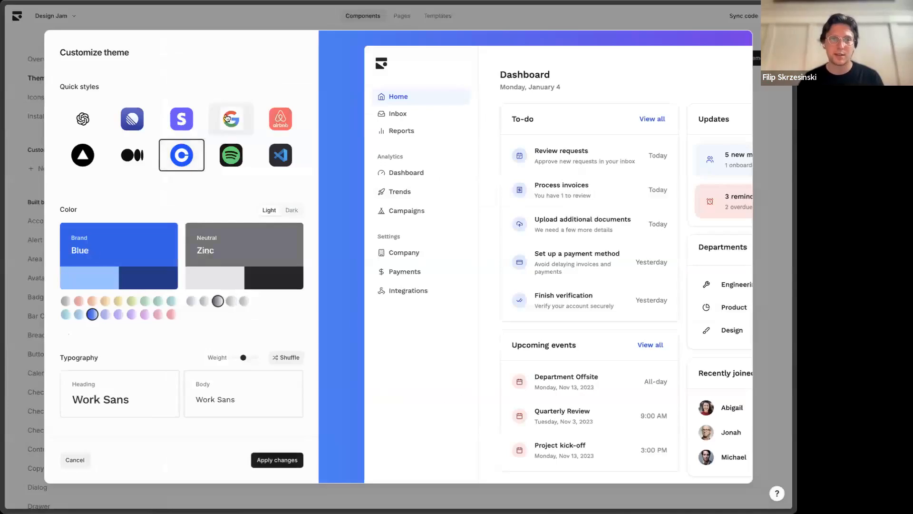
pyautogui.click(231, 120)
pyautogui.click(229, 159)
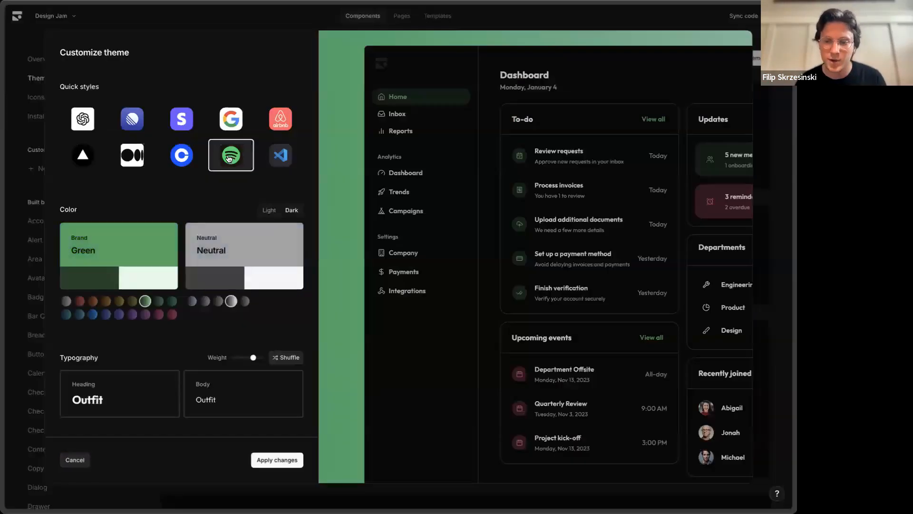
pyautogui.click(132, 155)
pyautogui.scroll(-3, 219, 378)
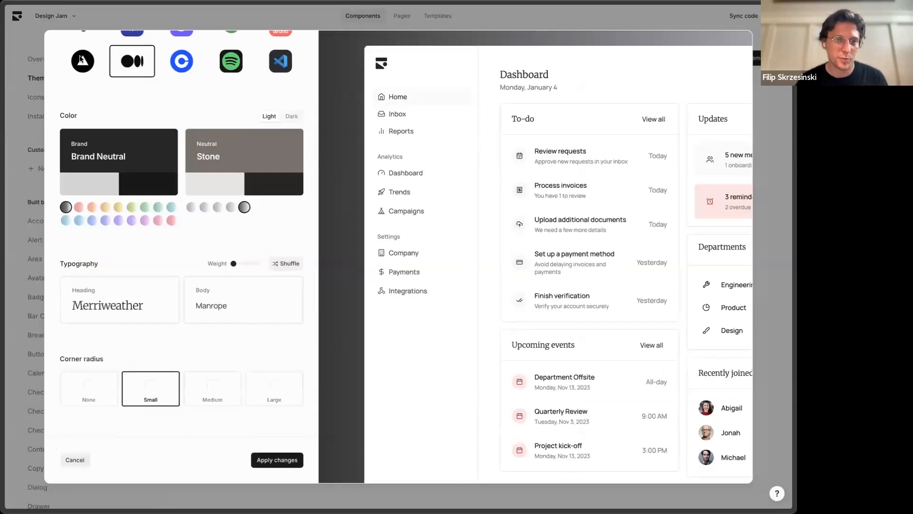
pyautogui.click(281, 460)
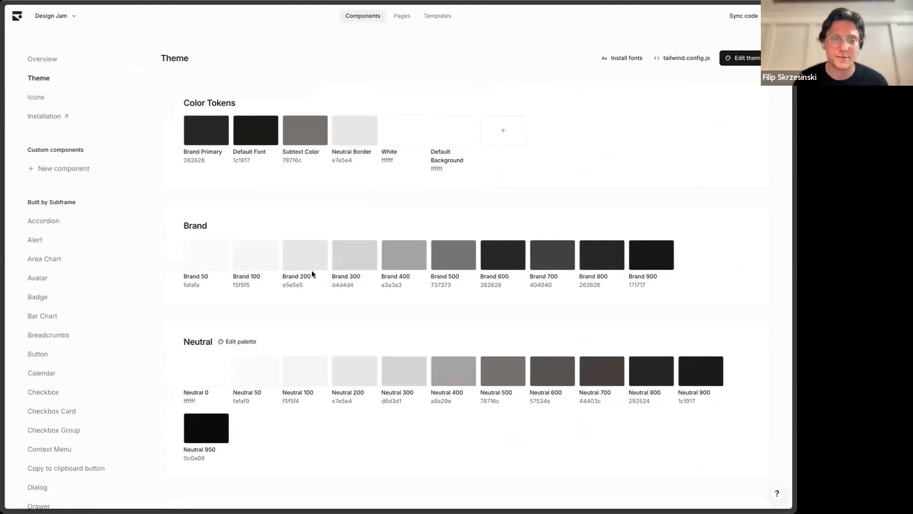
# Review the project theme's updated color tokens, palettes, typography and borders.
pyautogui.scroll(1, 294, 224)
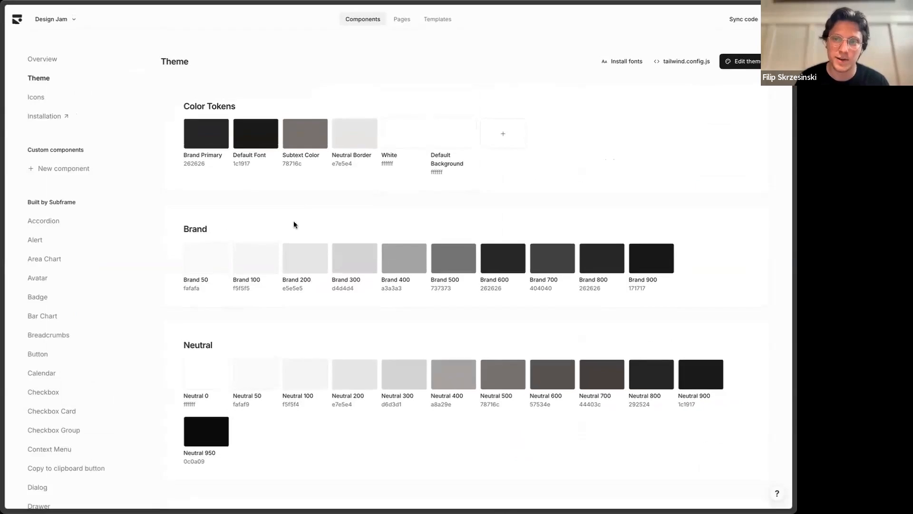
pyautogui.scroll(-1, 367, 404)
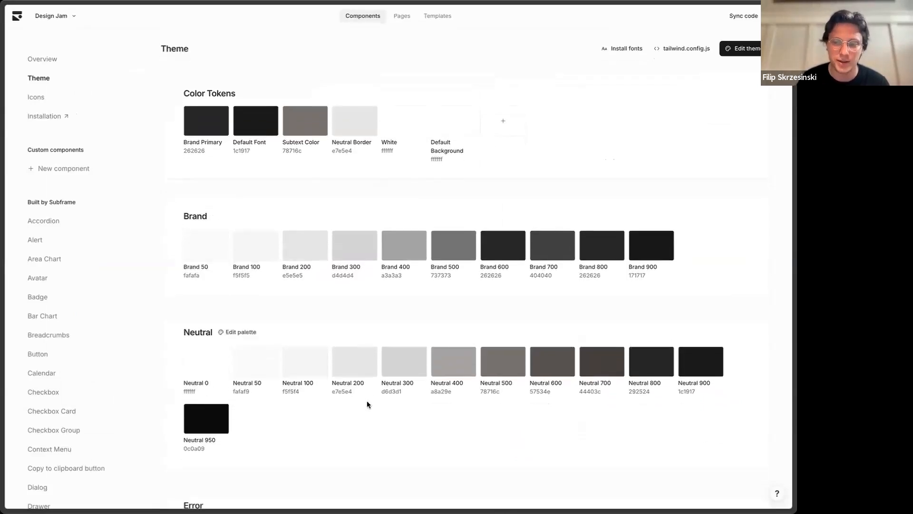
pyautogui.scroll(-4, 367, 404)
pyautogui.scroll(-10, 373, 394)
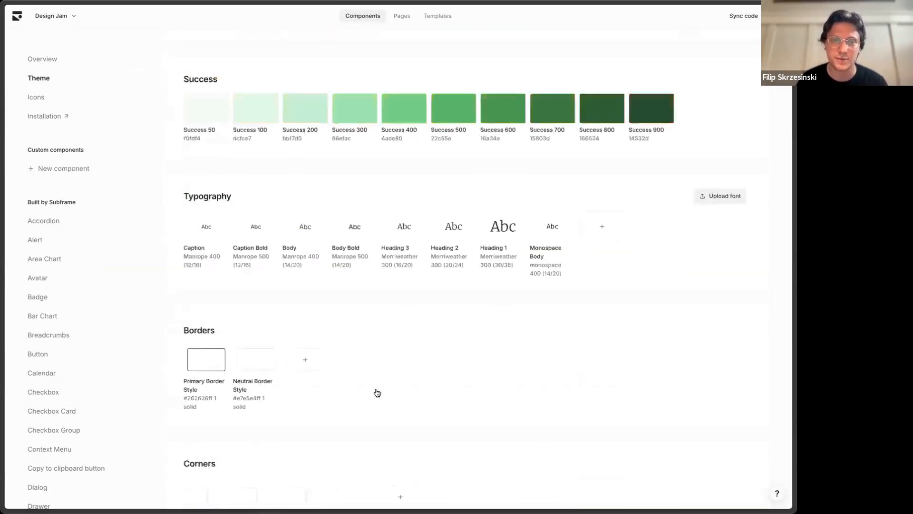
pyautogui.scroll(15, 466, 218)
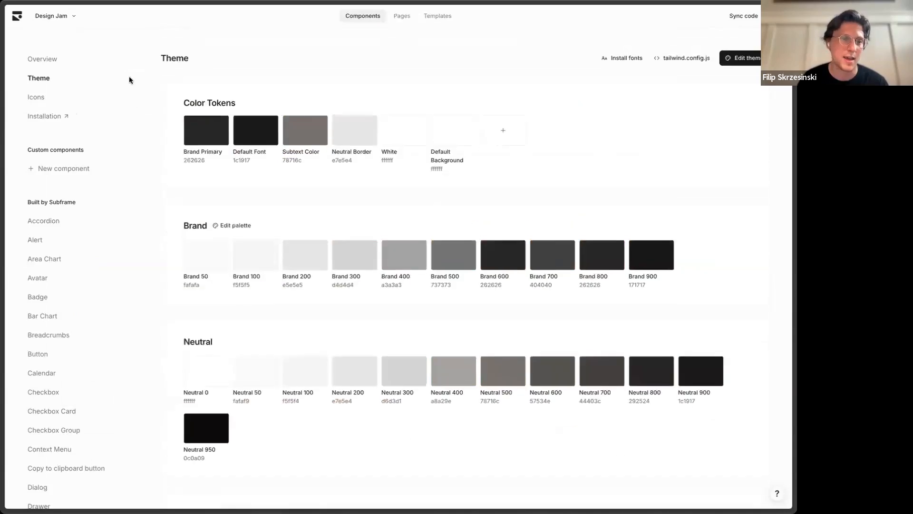
# Create a new blank page in the project's pages.
pyautogui.click(399, 16)
pyautogui.click(271, 204)
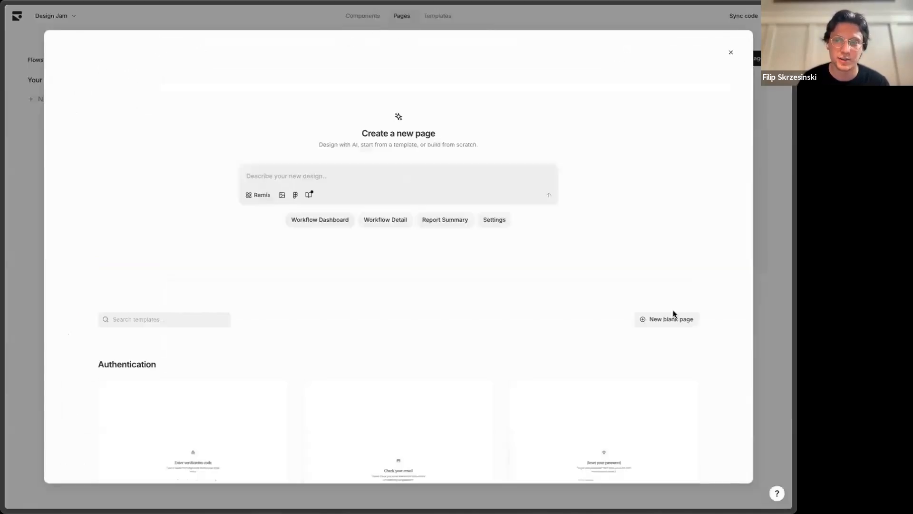
pyautogui.click(658, 319)
# Set uniform L padding on all sides of the page contents container.
pyautogui.click(337, 210)
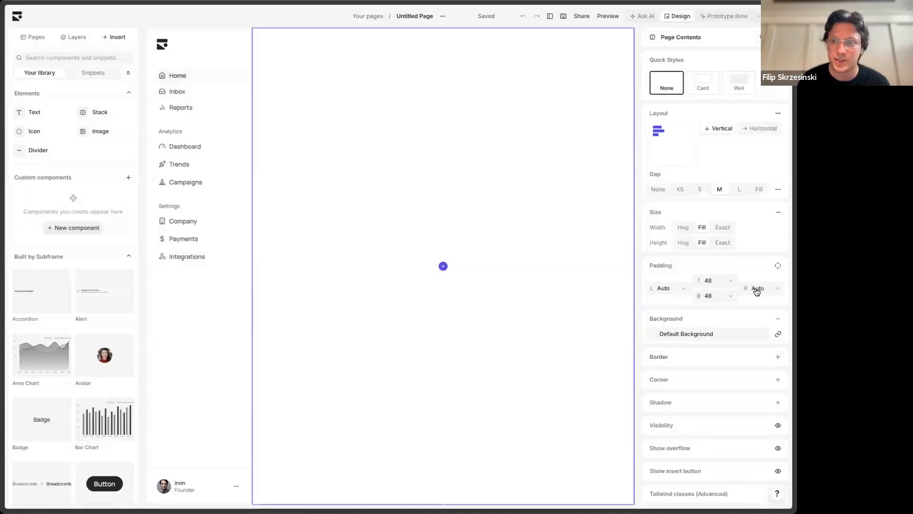
pyautogui.click(780, 269)
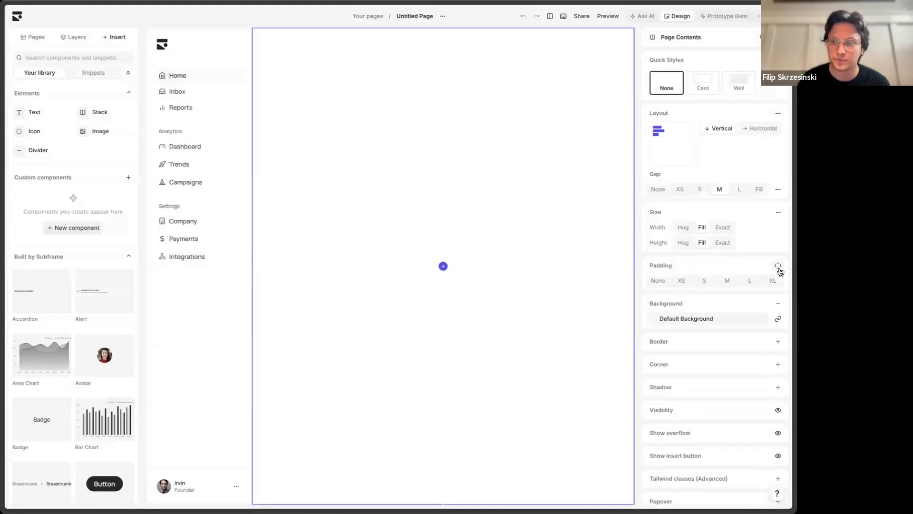
pyautogui.click(704, 281)
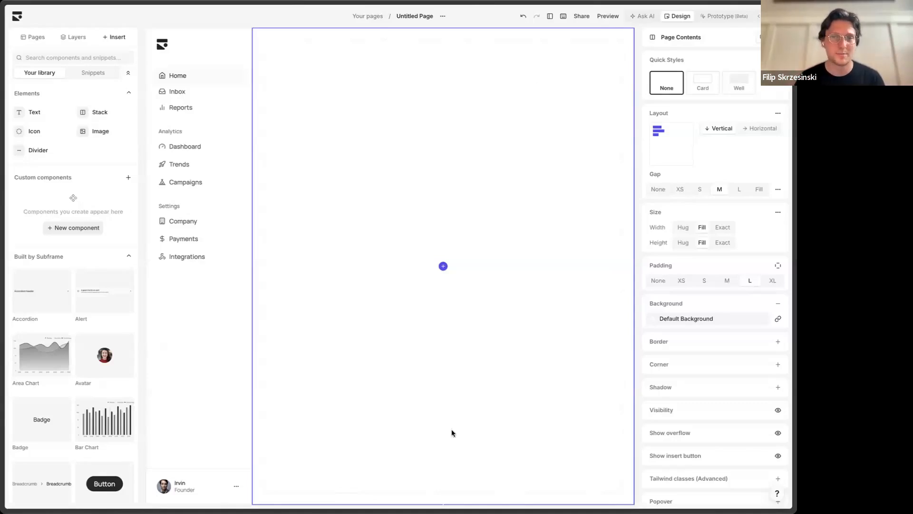
# Search the components for "stat card" and insert the "Stats cards with percent change" snippet into the empty page.
pyautogui.click(443, 265)
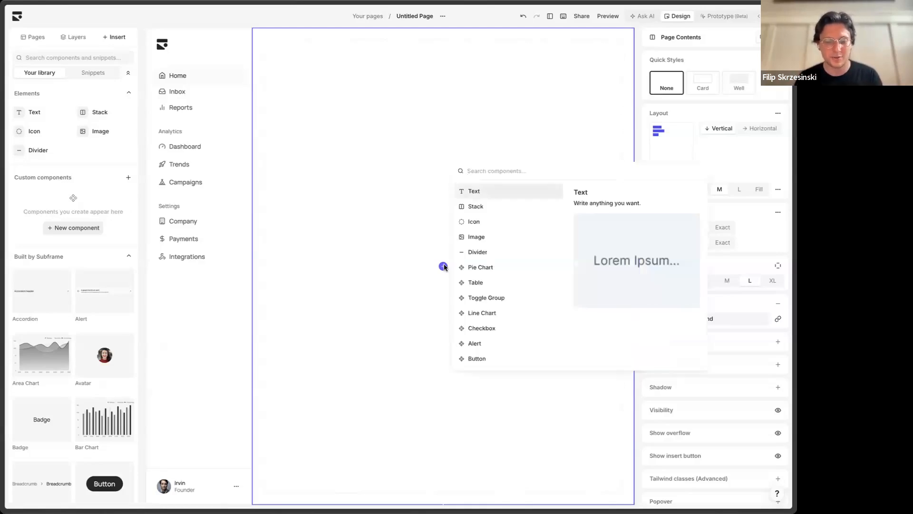
pyautogui.write('stat card')
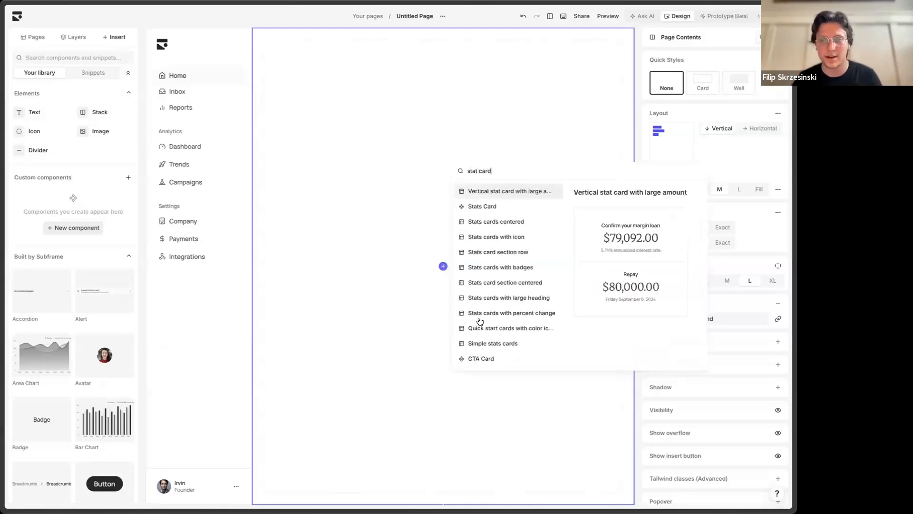
pyautogui.scroll(-2, 514, 228)
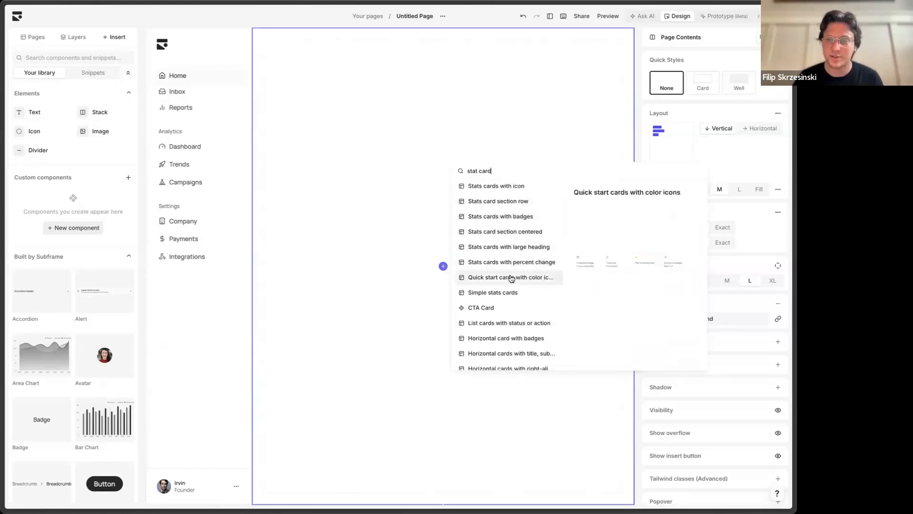
pyautogui.scroll(-2, 511, 278)
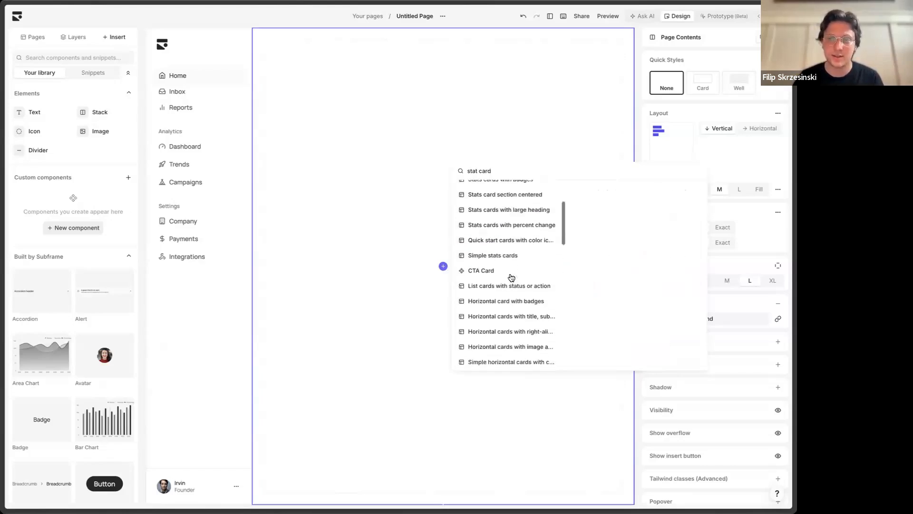
pyautogui.click(524, 232)
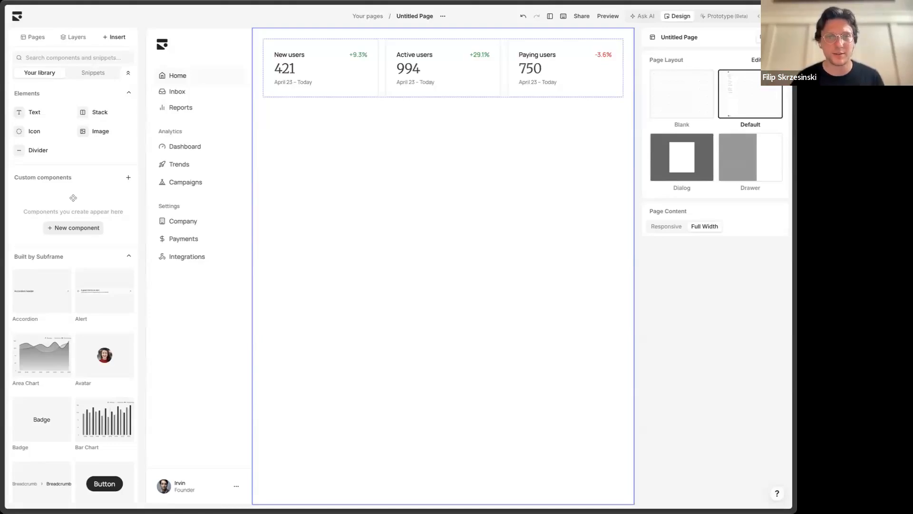
# Delete the row of stats cards from the page and undo the deletion.
pyautogui.click(381, 54)
pyautogui.press('Delete')
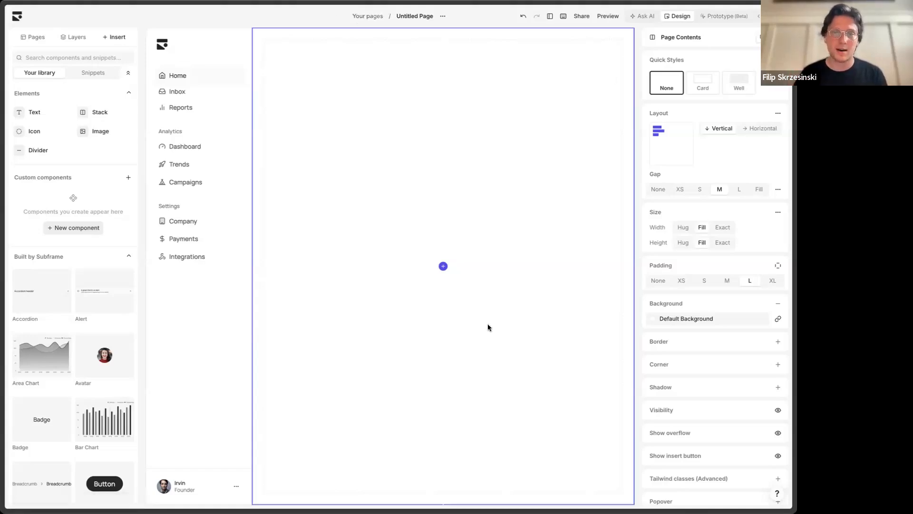
pyautogui.click(443, 267)
pyautogui.click(523, 17)
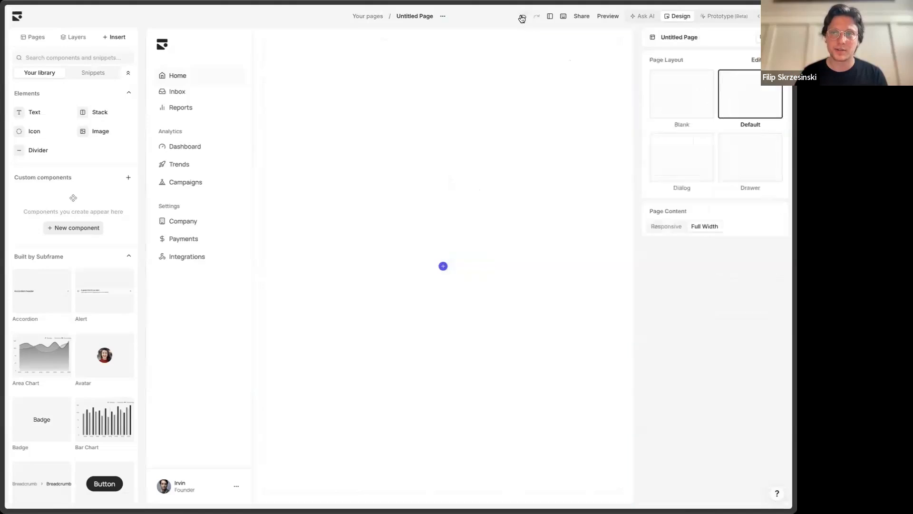
# Inspect the React export code of the page, the stats cards row and the Paying users card.
pyautogui.click(758, 17)
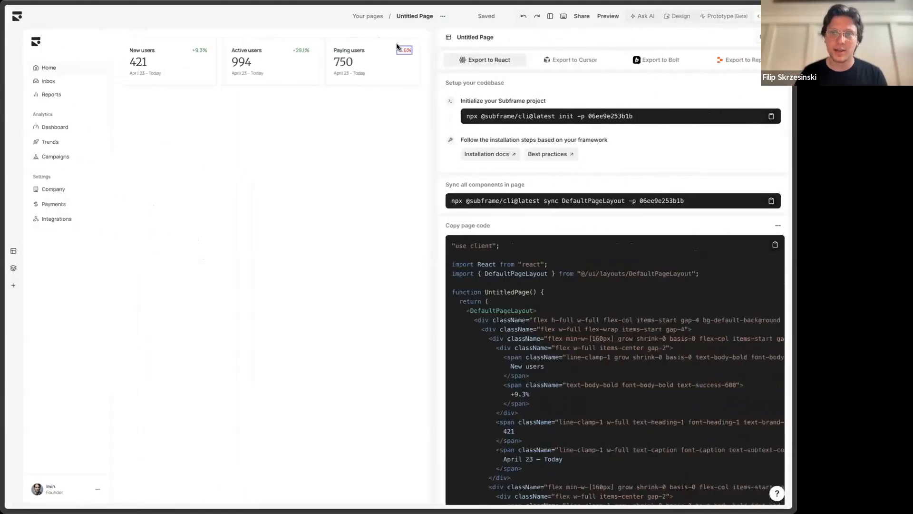
pyautogui.click(403, 43)
pyautogui.click(321, 42)
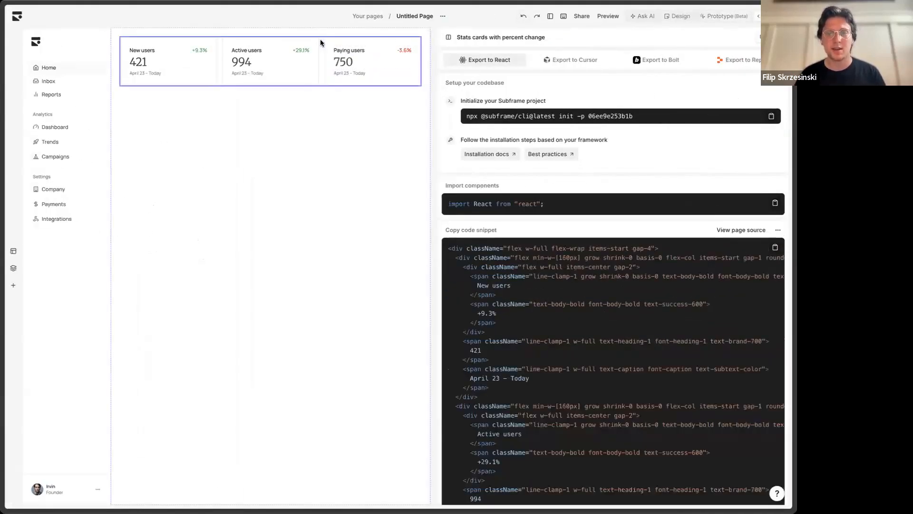
pyautogui.click(349, 47)
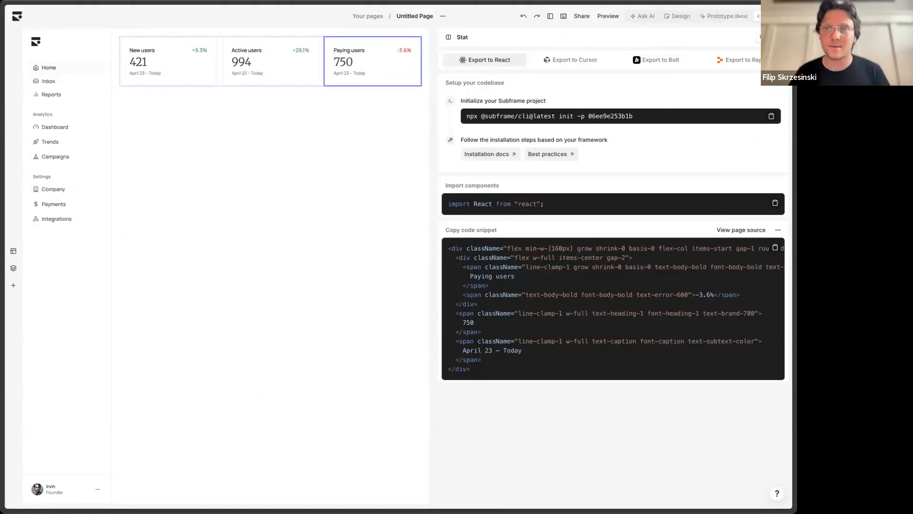
# Open the AI design assistant and examine the product description in its personalization settings.
pyautogui.click(642, 16)
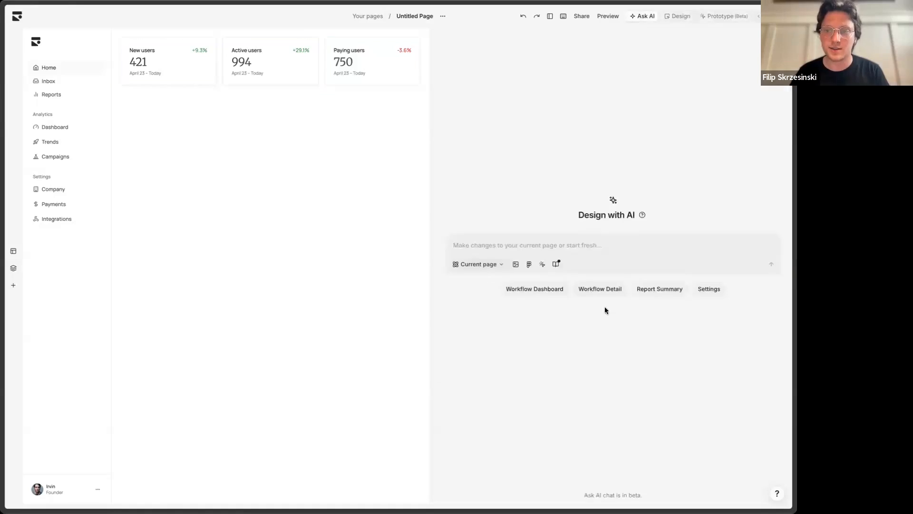
pyautogui.click(555, 269)
pyautogui.moveTo(558, 354); pyautogui.dragTo(536, 329)
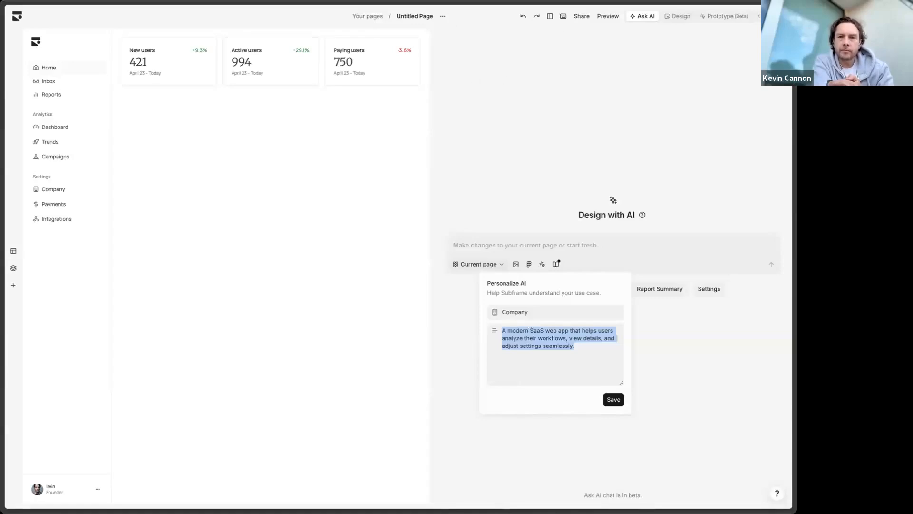
# Delete the Paying users card and move the percent change in the New users card below its title.
pyautogui.click(333, 43)
pyautogui.press('Delete')
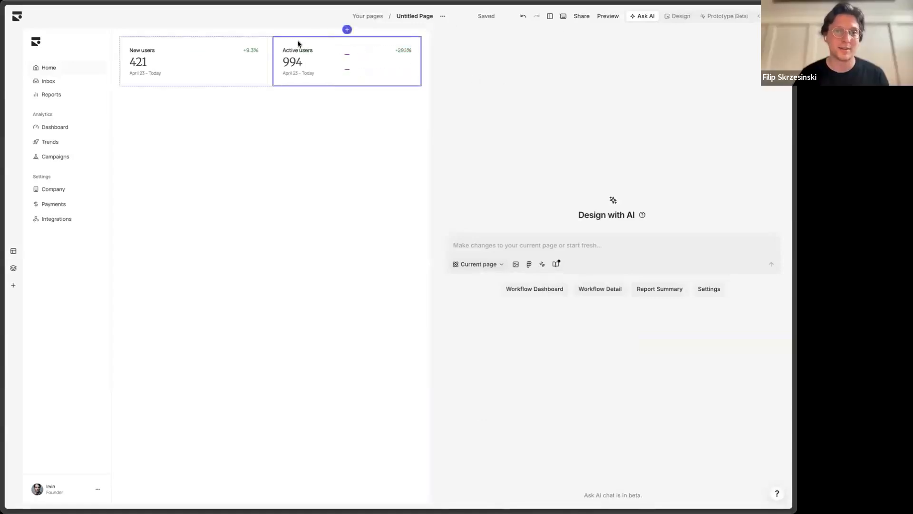
pyautogui.moveTo(250, 51); pyautogui.dragTo(158, 56)
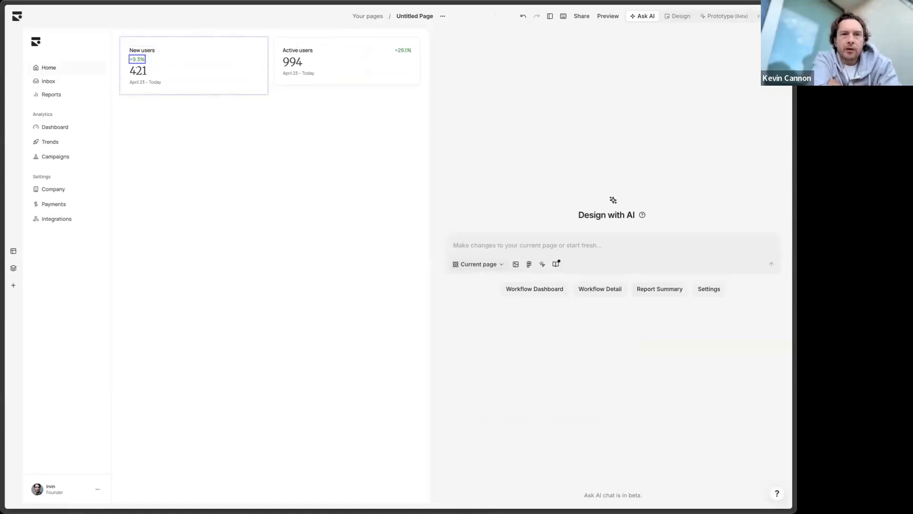
pyautogui.moveTo(2, 257)
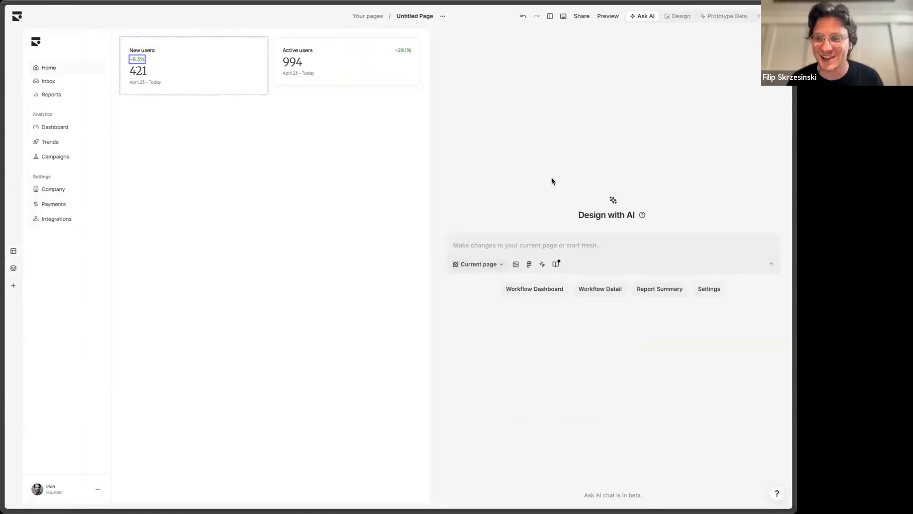
# Delete the remaining stats cards to empty the page, return to design mode and clear the selection.
pyautogui.click(631, 34)
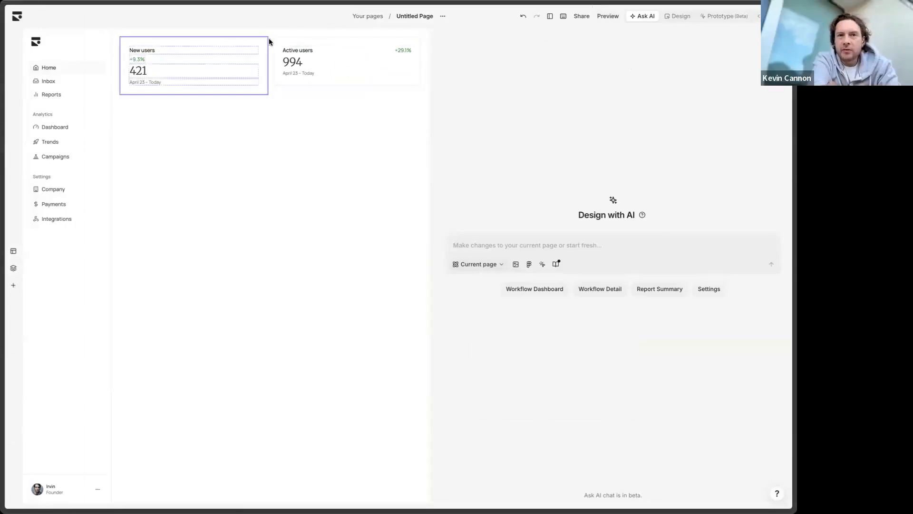
pyautogui.press('Delete')
pyautogui.click(682, 19)
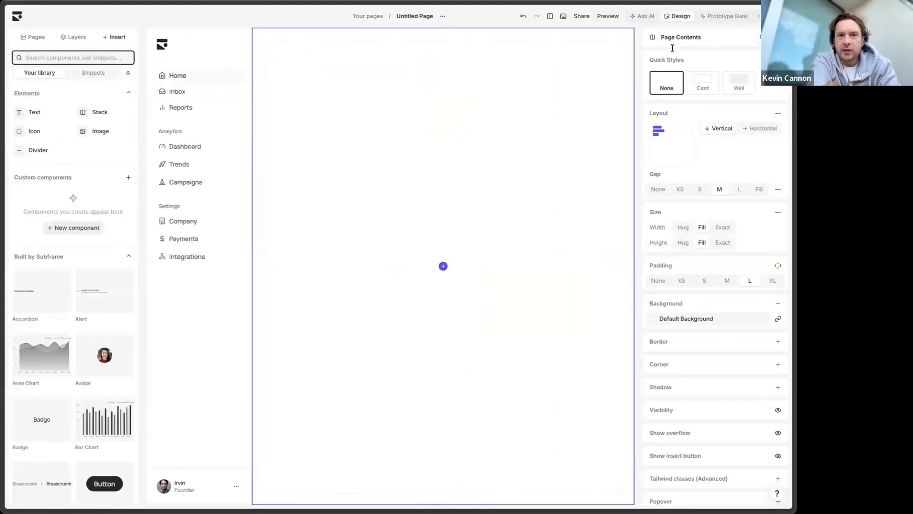
pyautogui.doubleClick(642, 36)
pyautogui.press('Escape')
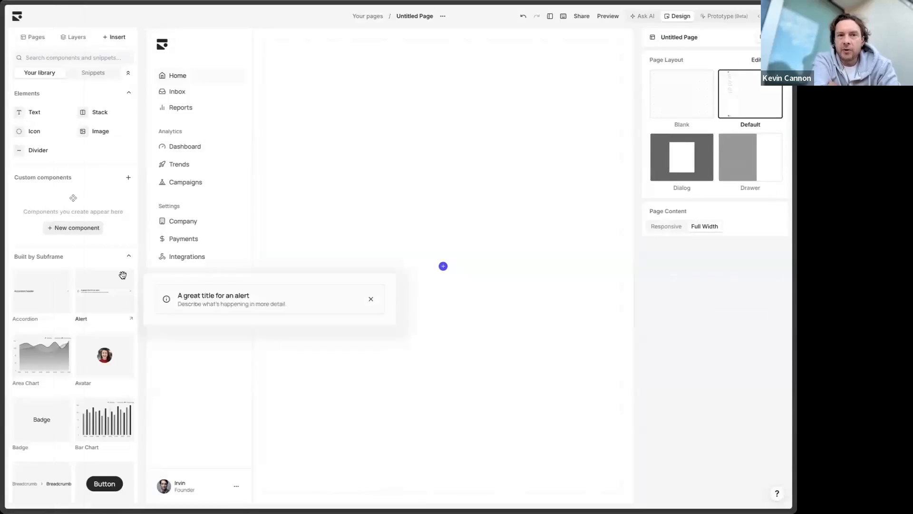
# Open the built-in Alert component from the library and inspect the layout and styling of its Default variant.
pyautogui.click(131, 320)
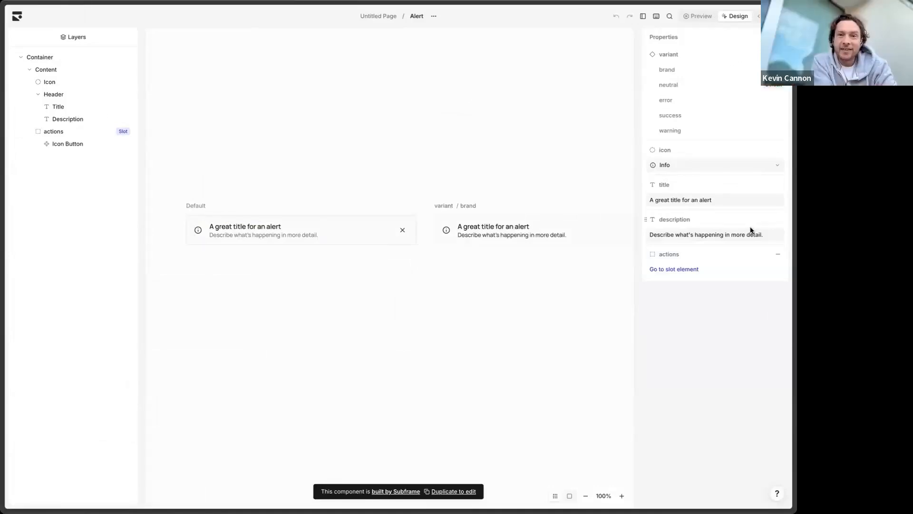
pyautogui.click(186, 204)
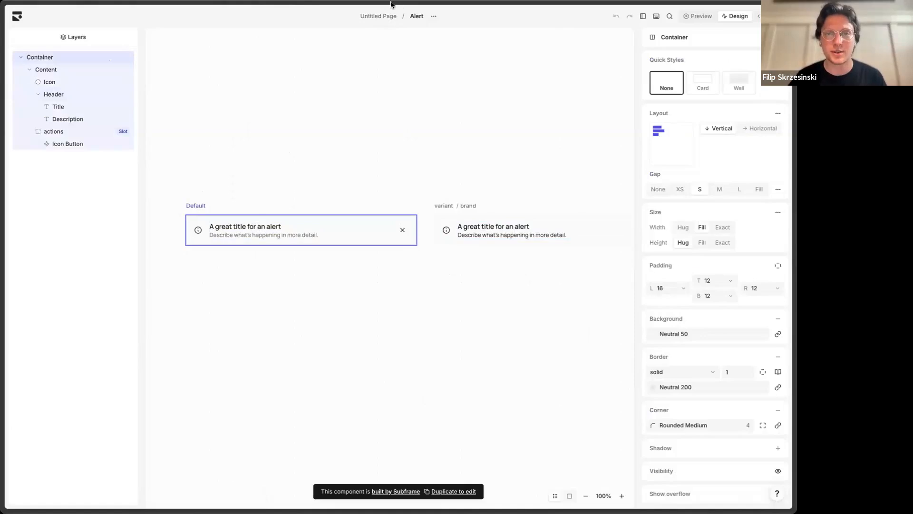
# Return to Untitled Page and view its React export code.
pyautogui.click(381, 16)
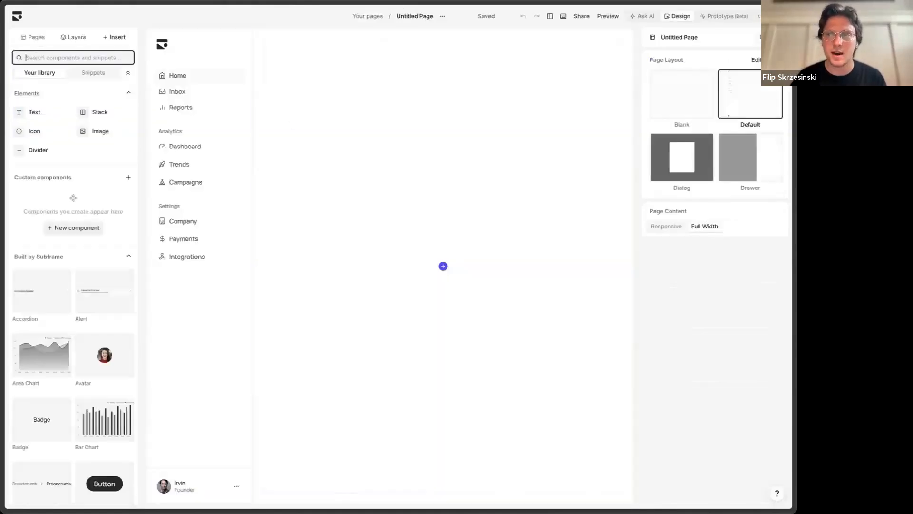
pyautogui.click(763, 16)
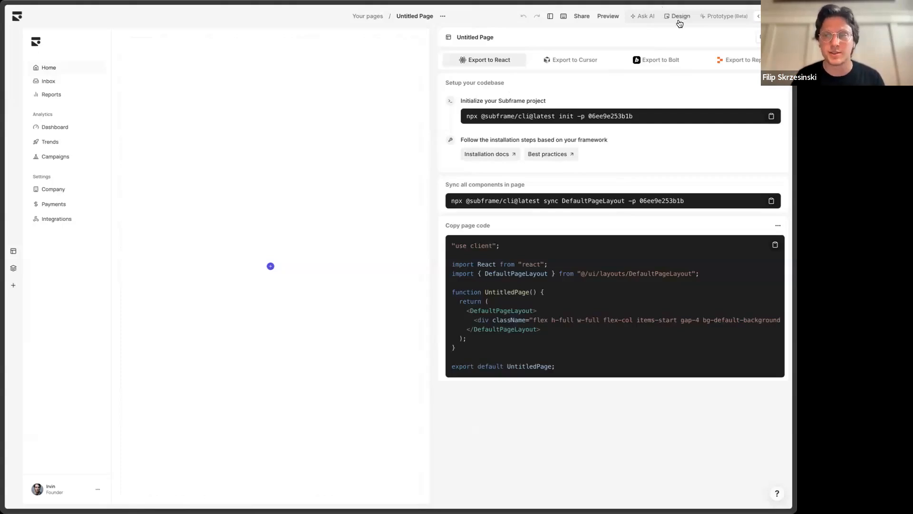
# Personalize the design AI by entering "subframe" as both the company and the use-case description, and save.
pyautogui.click(644, 17)
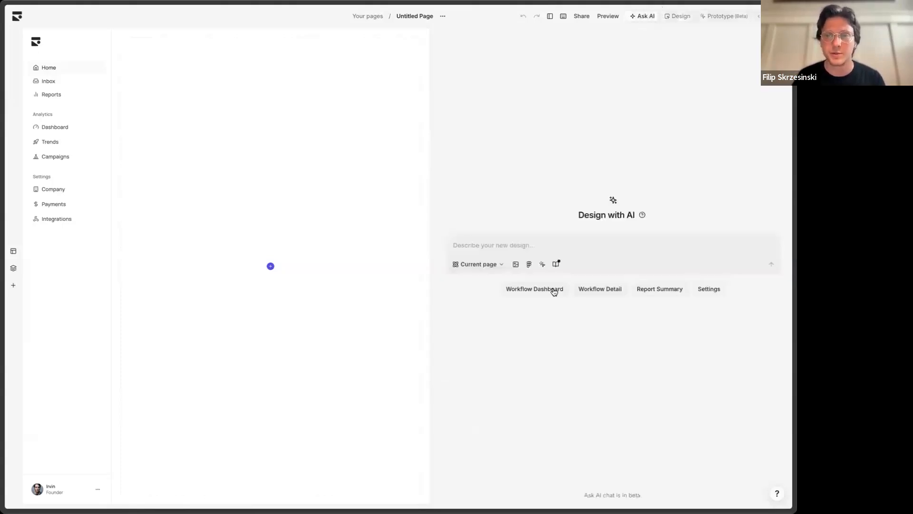
pyautogui.click(551, 266)
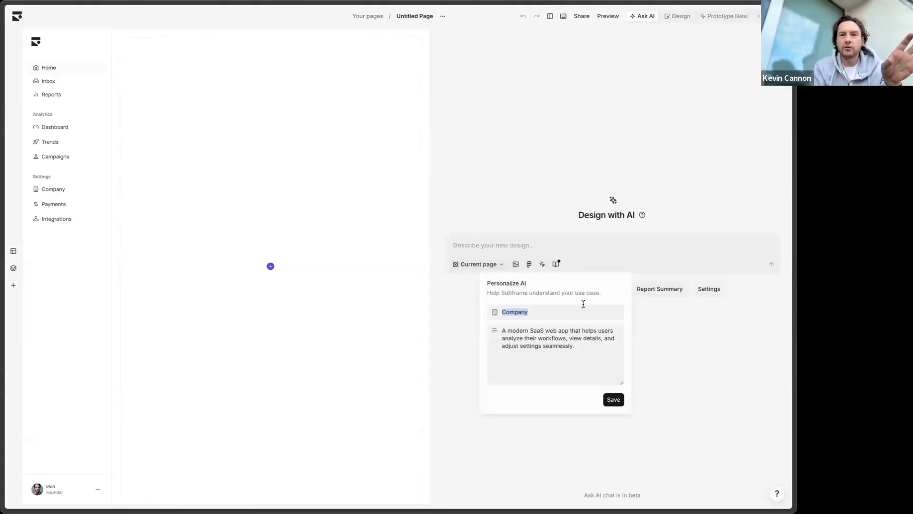
pyautogui.click(562, 339)
pyautogui.write('subframe')
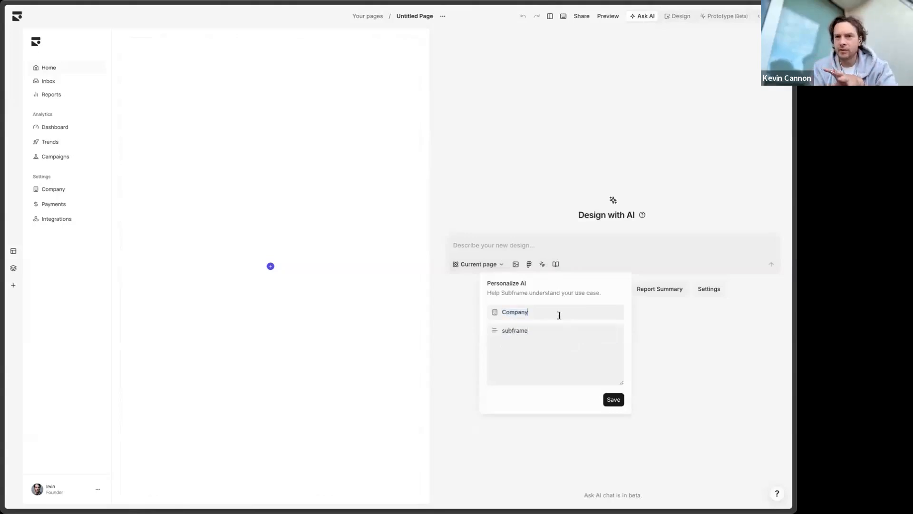
pyautogui.write('subframe')
pyautogui.click(614, 399)
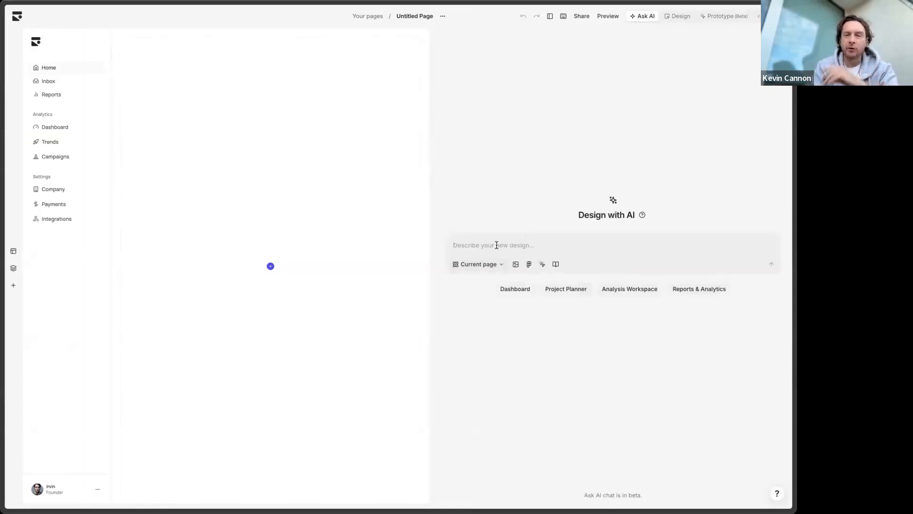
# Set the page layout of Untitled Page to Blank and return to the AI design chat.
pyautogui.click(677, 16)
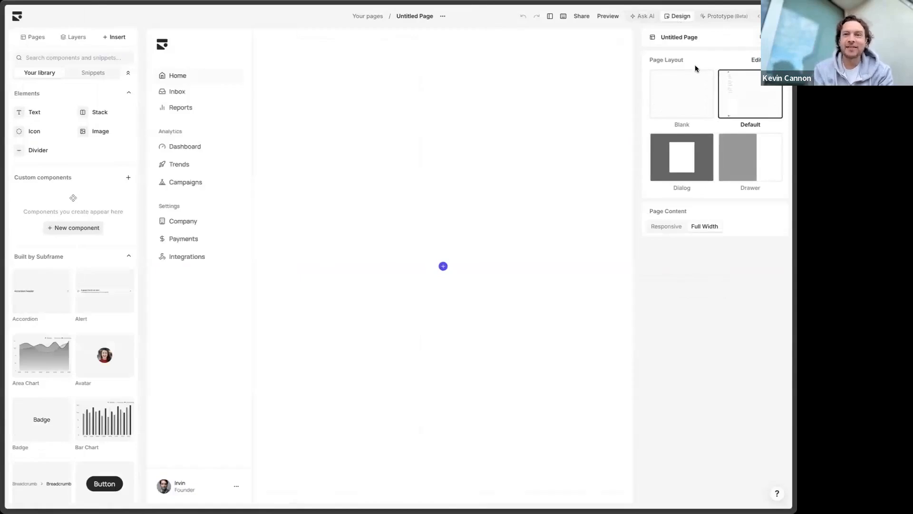
pyautogui.click(679, 78)
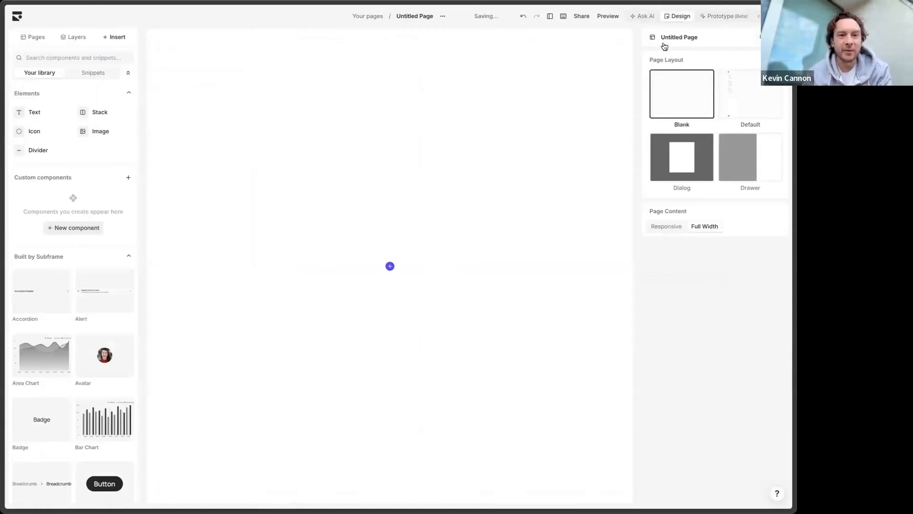
pyautogui.click(643, 16)
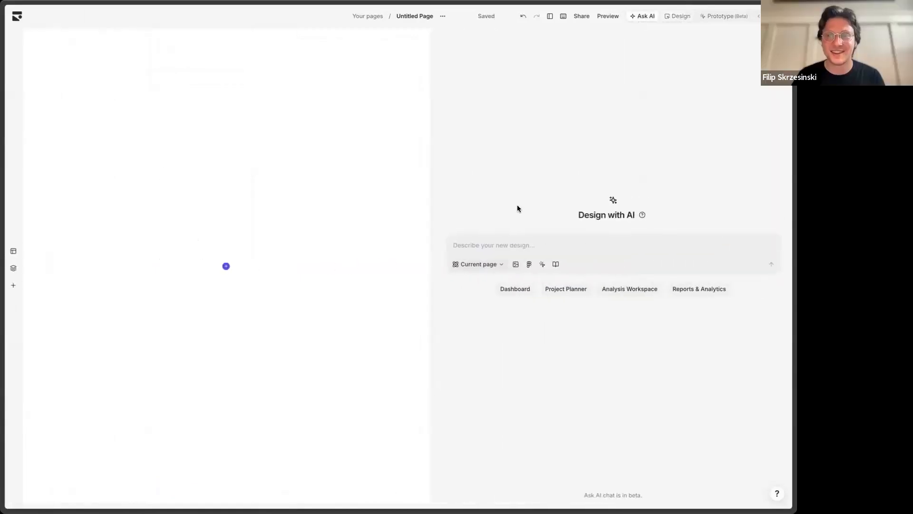
# Ask the AI for a well designed typographical FAQ page about Subframe covering how it works, its capabilities, ideal workflow and limitations.
pyautogui.write("create a well designed typographical faq page about subframe - how it works, it's capabilities, ideal workflow, and limitations")
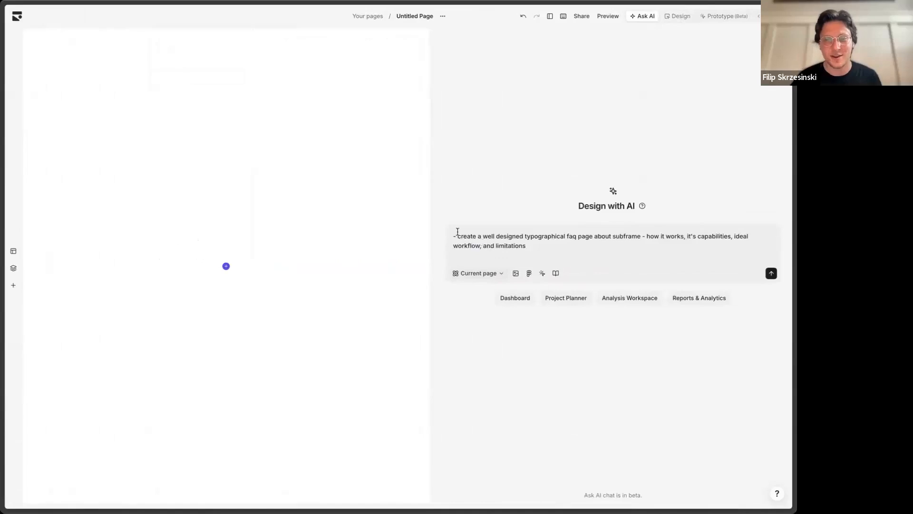
pyautogui.press('BackSpace')
pyautogui.press('BackSpace')
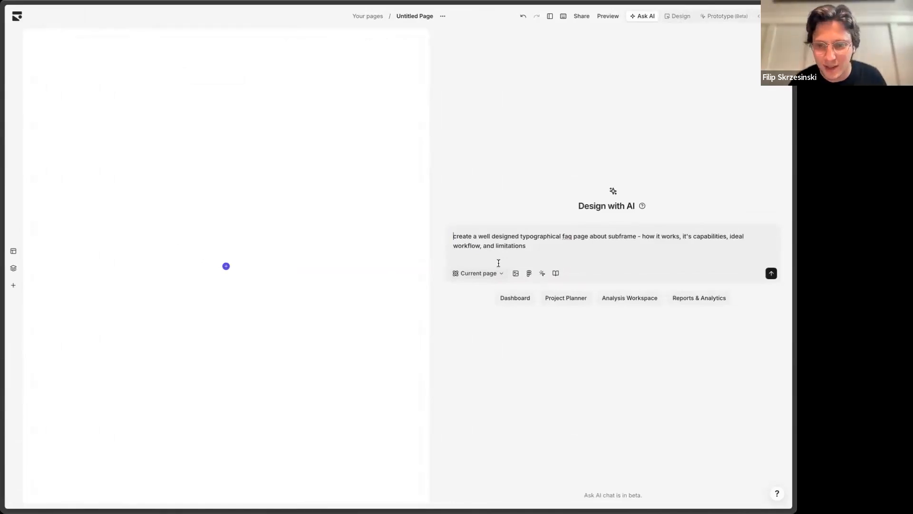
pyautogui.hotkey('ctrl', 'a')
pyautogui.click(607, 236)
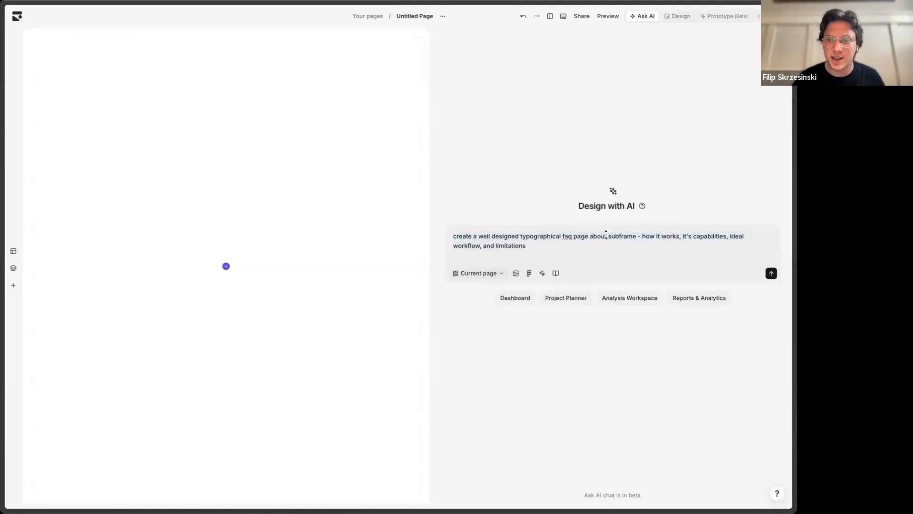
pyautogui.click(771, 273)
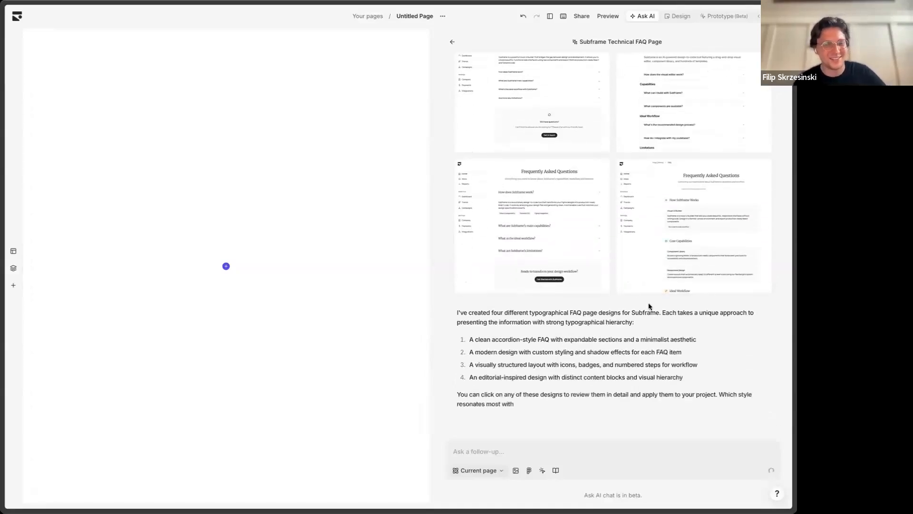
# Look through the four generated FAQ page designs one by one in the large preview.
pyautogui.scroll(3, 632, 290)
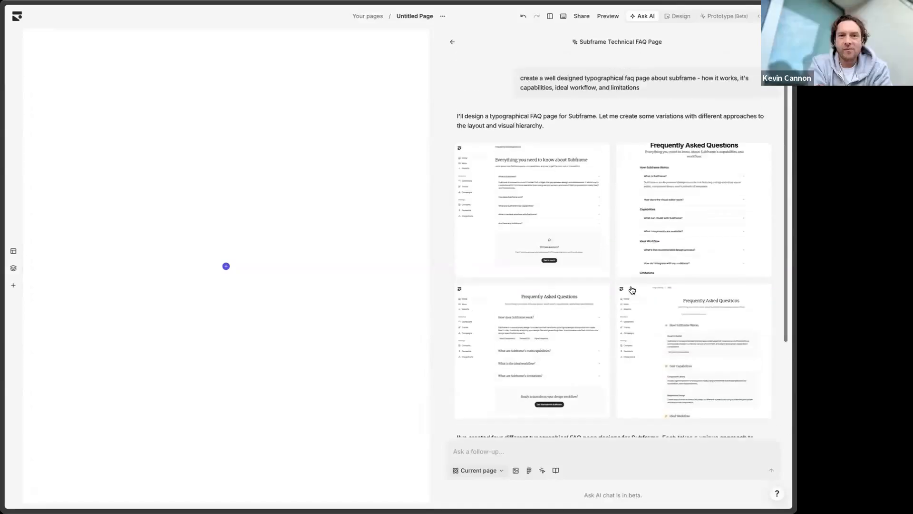
pyautogui.click(561, 192)
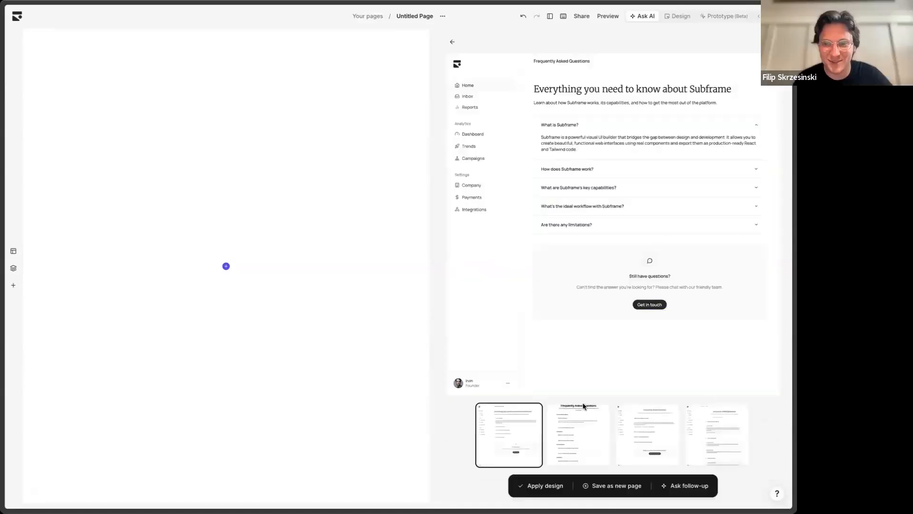
pyautogui.click(584, 426)
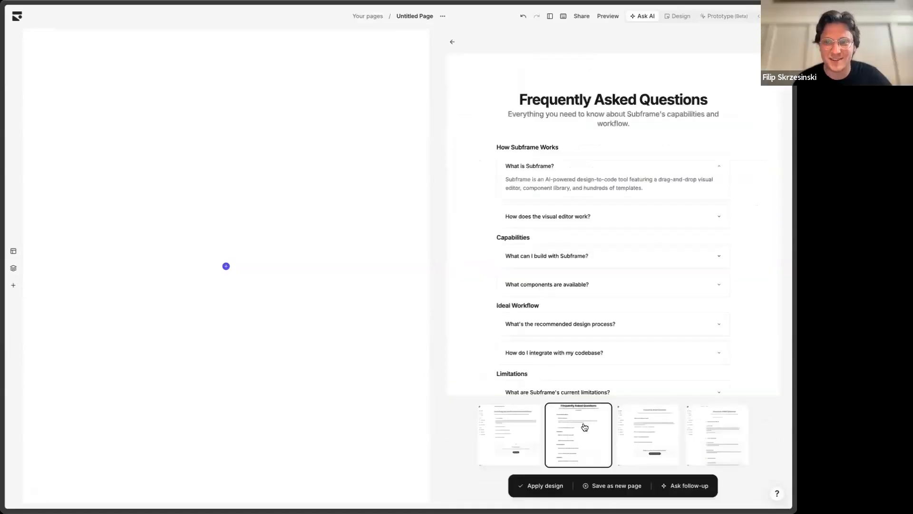
pyautogui.click(659, 434)
pyautogui.click(719, 433)
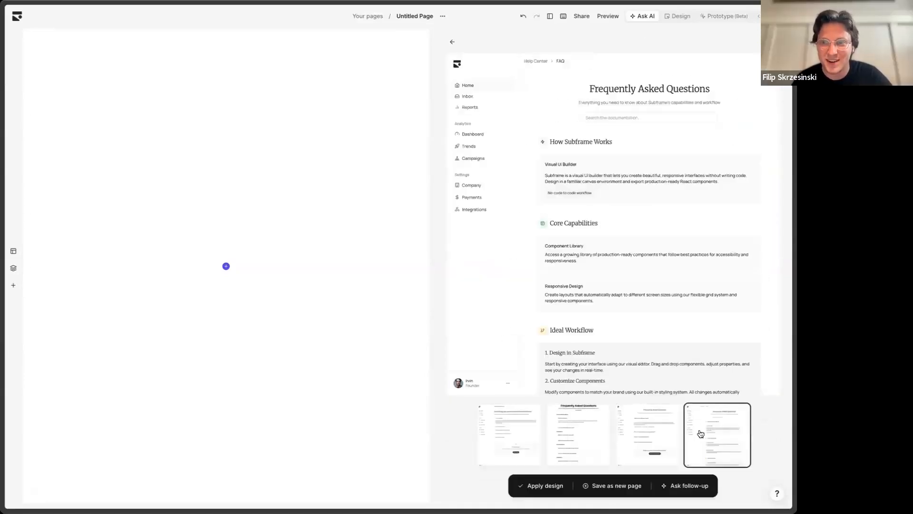
pyautogui.click(664, 434)
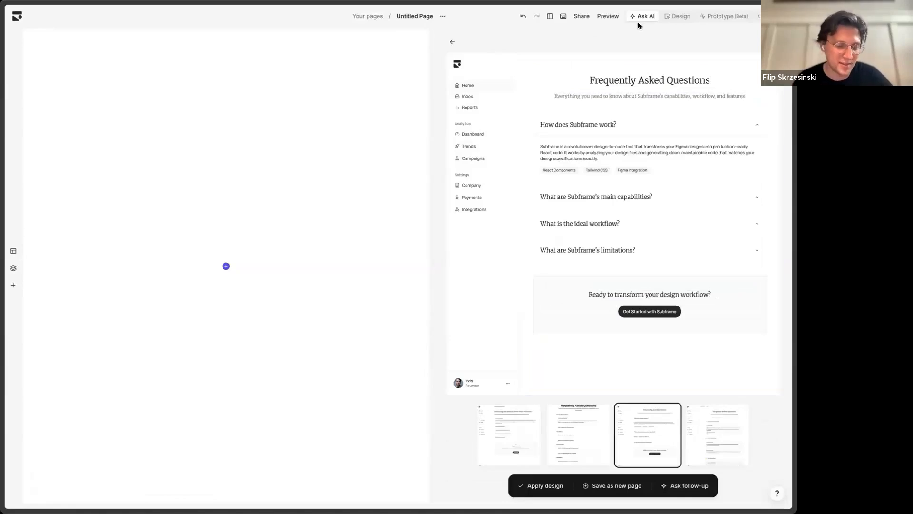
# Return to the AI conversation and check which existing pages can be selected for remixing.
pyautogui.click(454, 43)
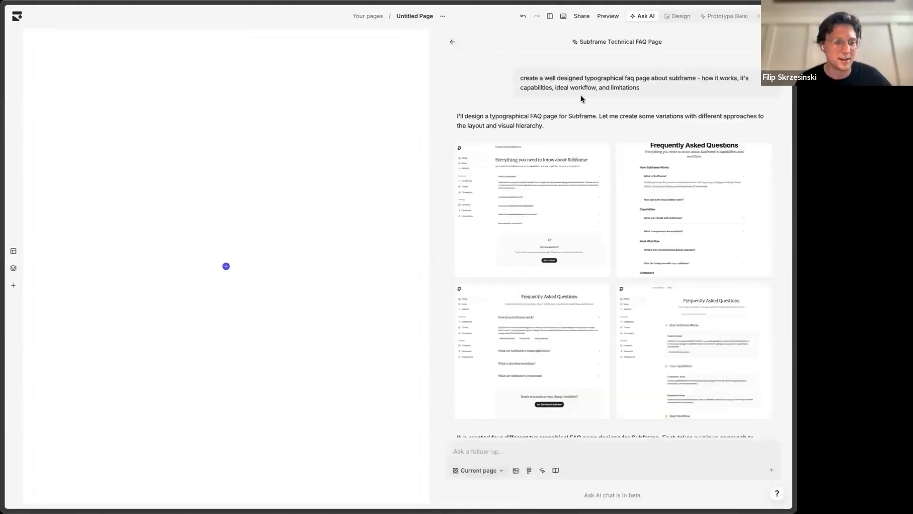
pyautogui.click(470, 472)
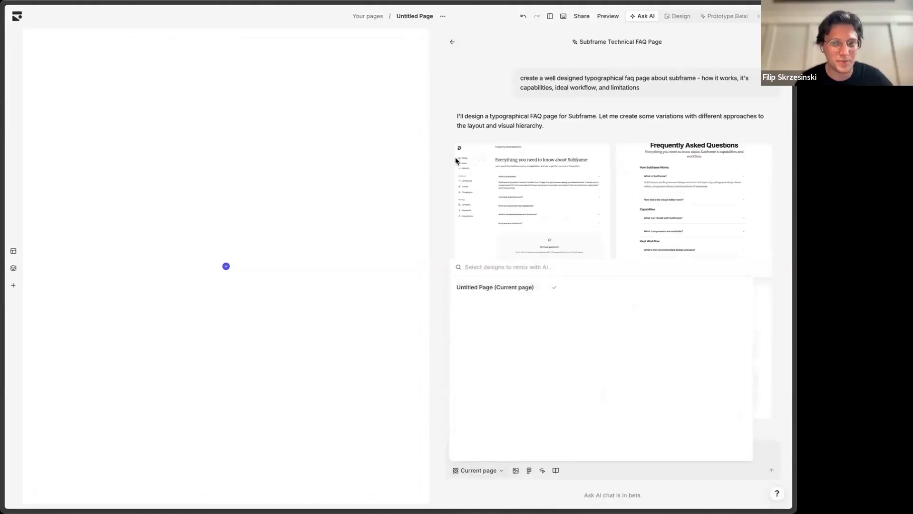
pyautogui.click(251, 137)
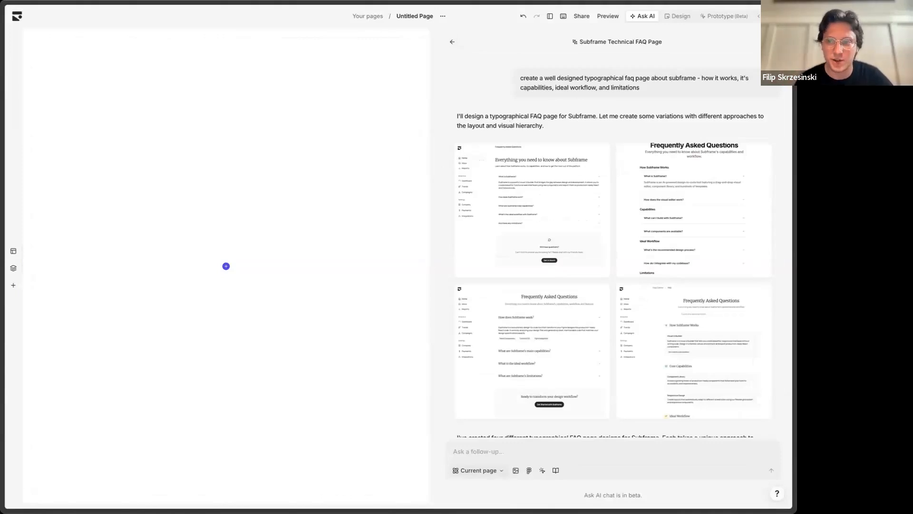
# Open the third generated FAQ design and apply it to the current page.
pyautogui.click(645, 356)
pyautogui.click(668, 452)
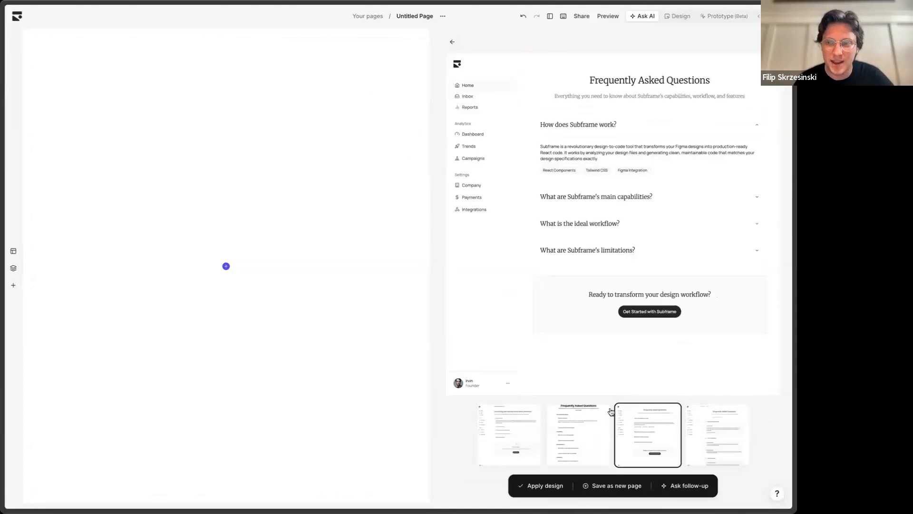
pyautogui.click(538, 486)
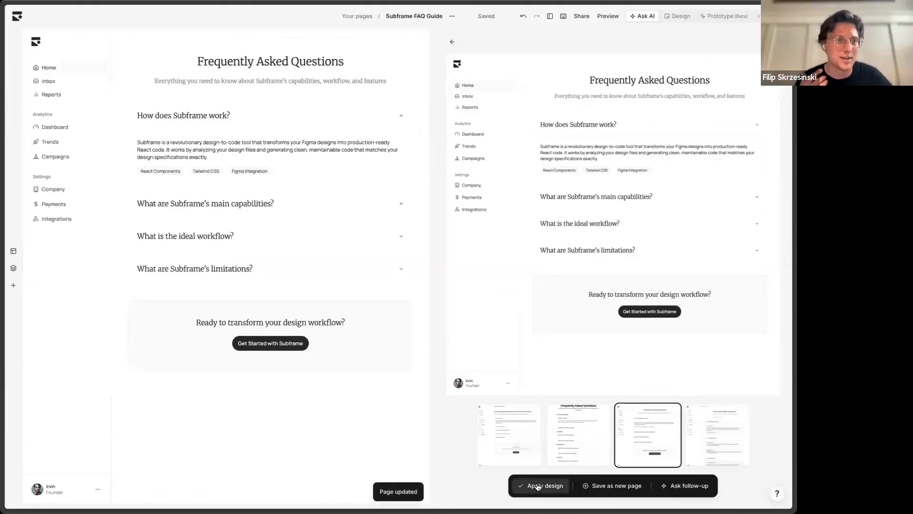
# Replace the page's header with the fourth design's header containing the documentation search field.
pyautogui.click(701, 424)
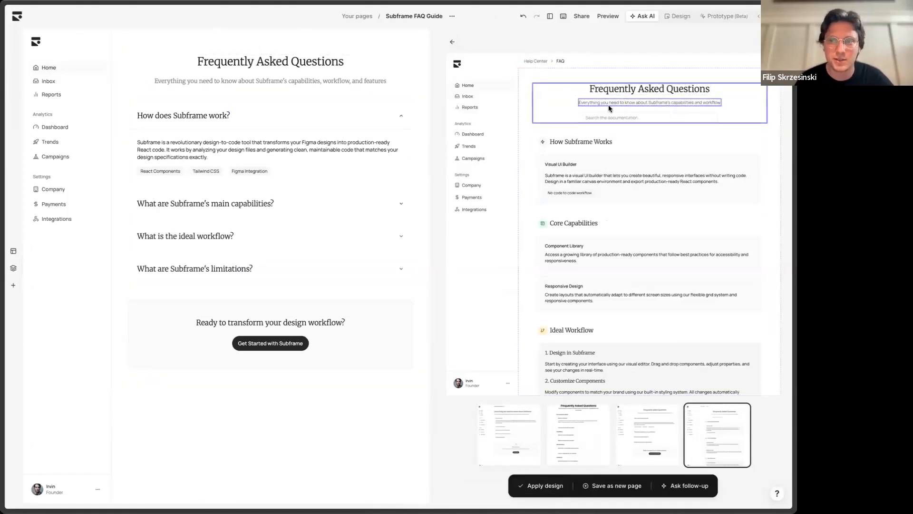
pyautogui.moveTo(629, 93); pyautogui.dragTo(306, 88)
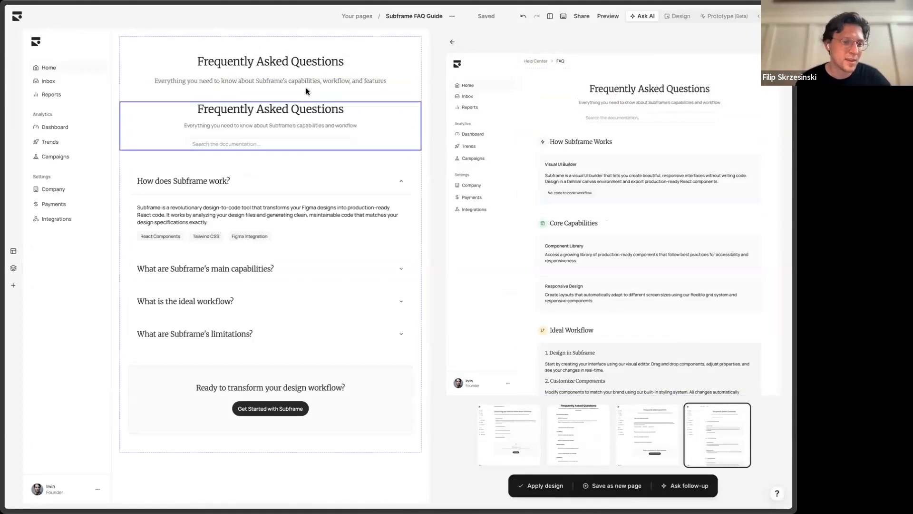
pyautogui.click(396, 74)
pyautogui.press('Delete')
# Preview the second and first generated designs again to compare their FAQ sections with the page.
pyautogui.click(577, 431)
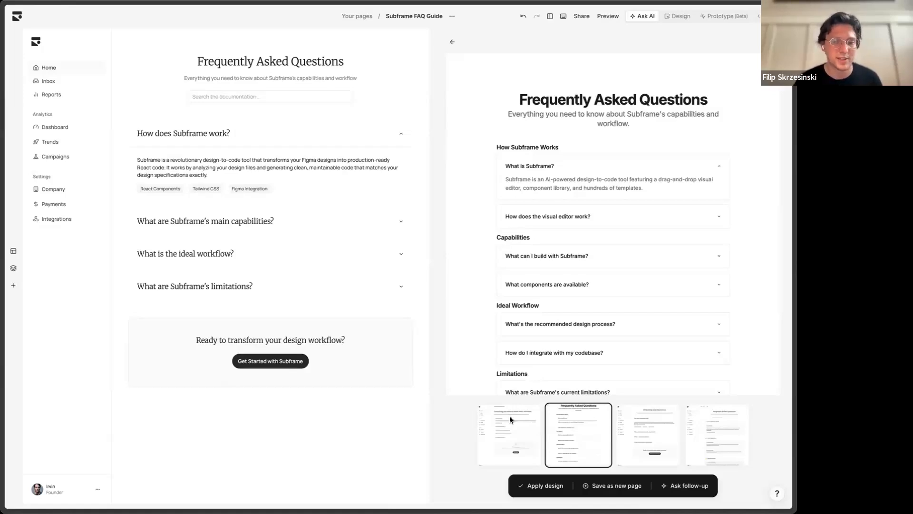
pyautogui.click(489, 420)
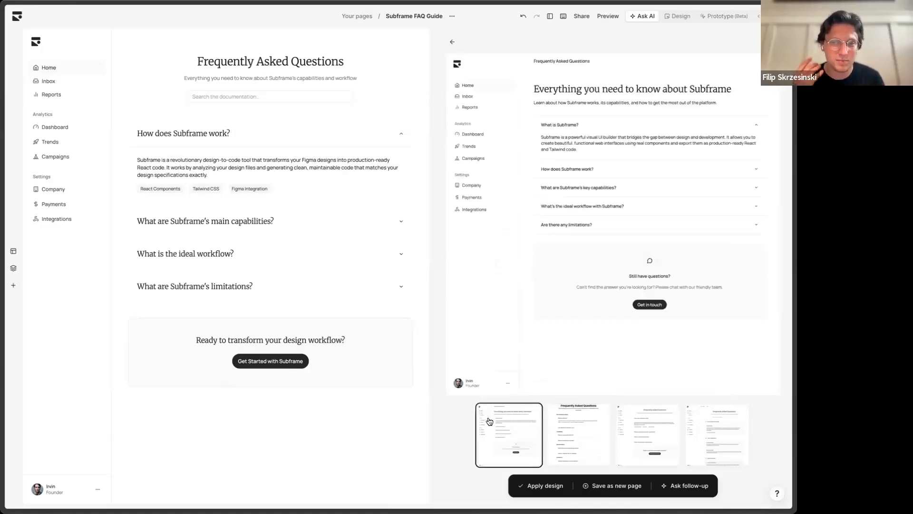
pyautogui.click(568, 430)
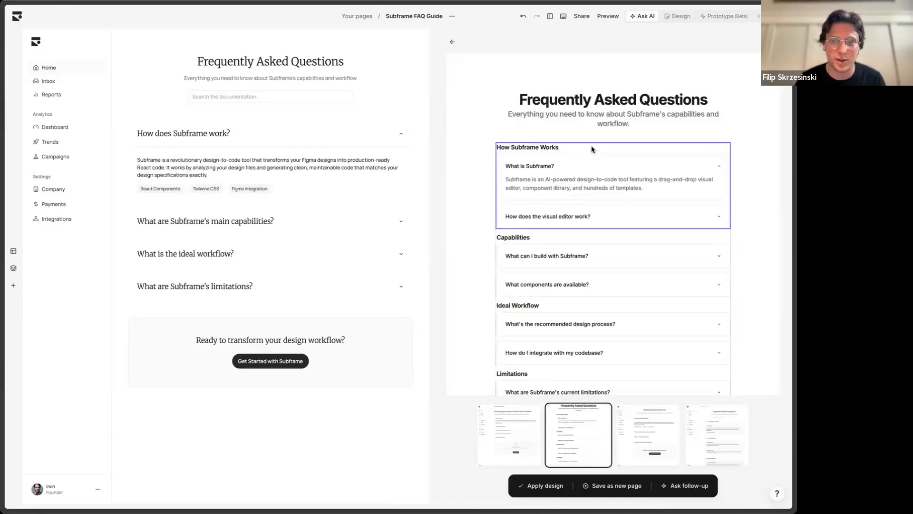
# Switch to design mode, inspect the "How does Subframe work?" accordion's properties and clear the selection.
pyautogui.click(677, 16)
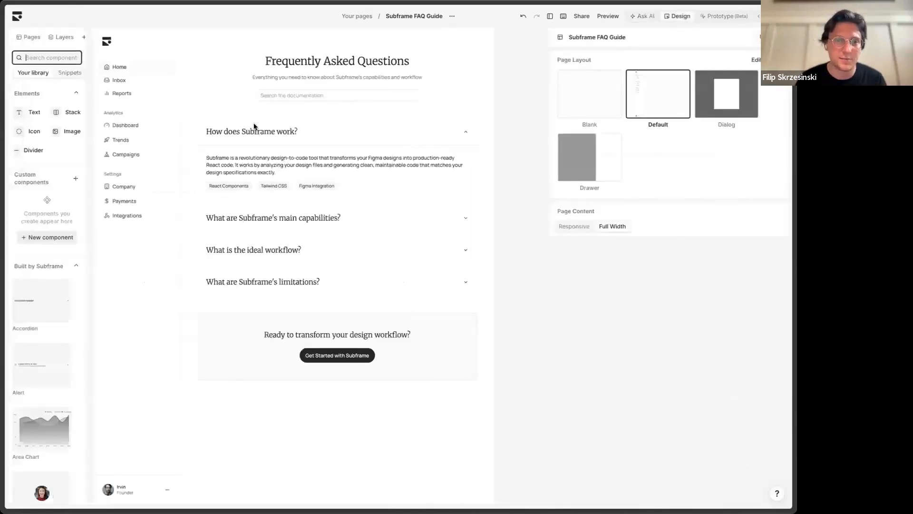
pyautogui.click(354, 142)
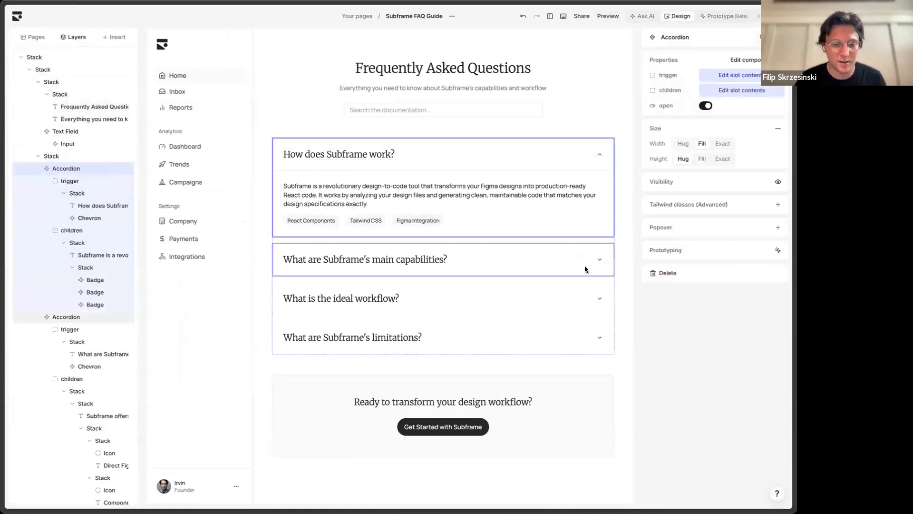
pyautogui.click(641, 154)
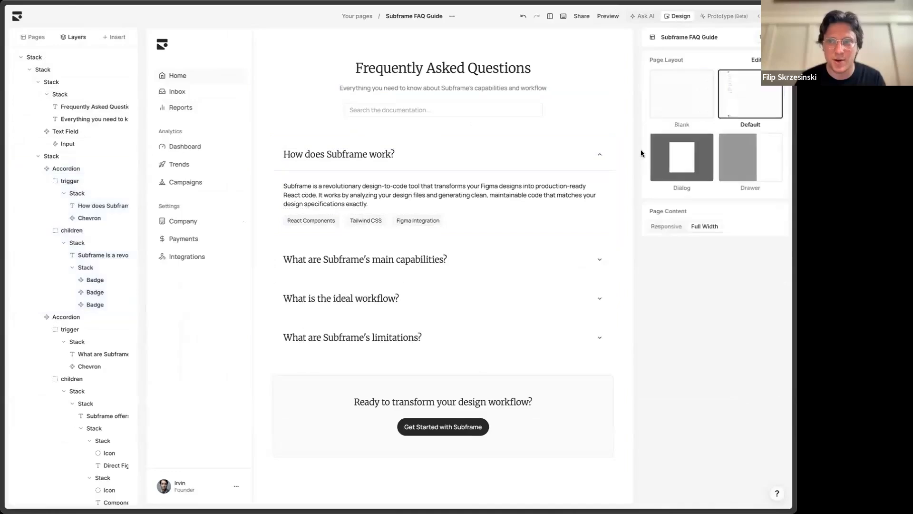
# Return to the AI conversation and examine the second generated design's FAQ sections down to Limitations.
pyautogui.click(643, 16)
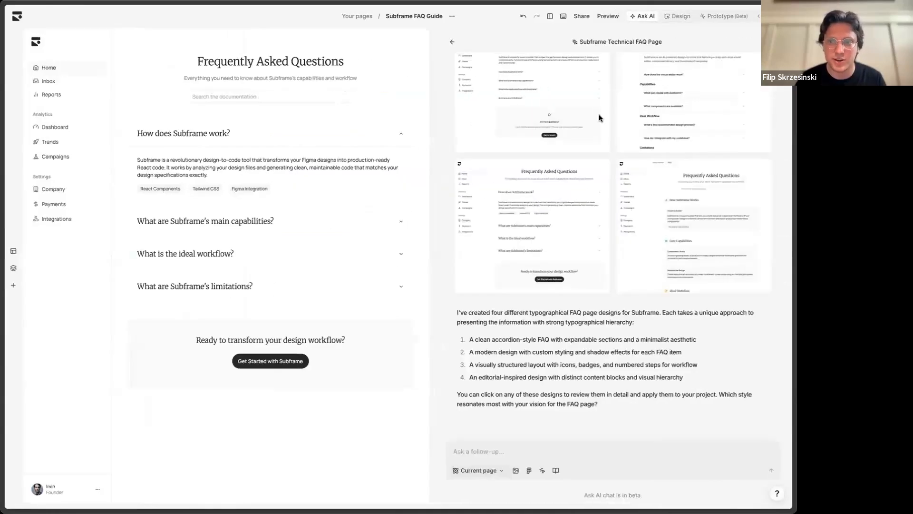
pyautogui.scroll(3, 598, 114)
pyautogui.scroll(-3, 598, 115)
pyautogui.click(539, 250)
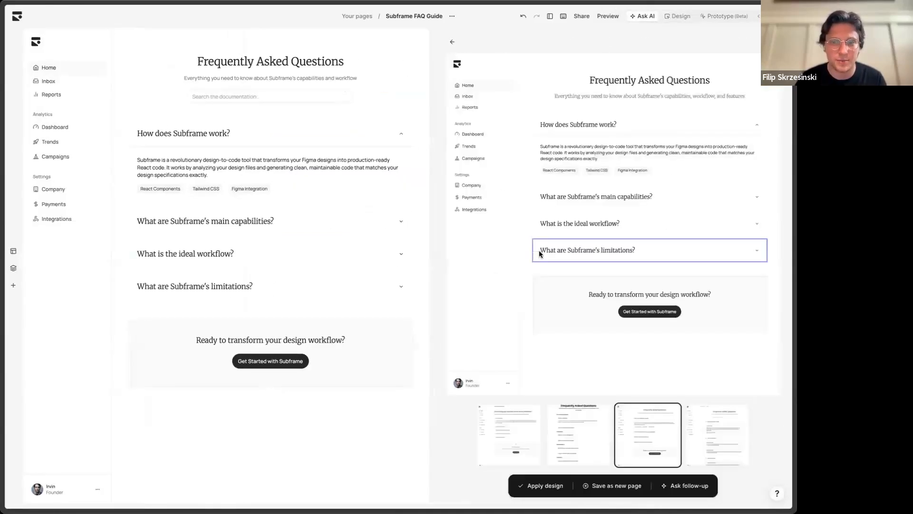
pyautogui.click(577, 415)
pyautogui.scroll(-3, 606, 279)
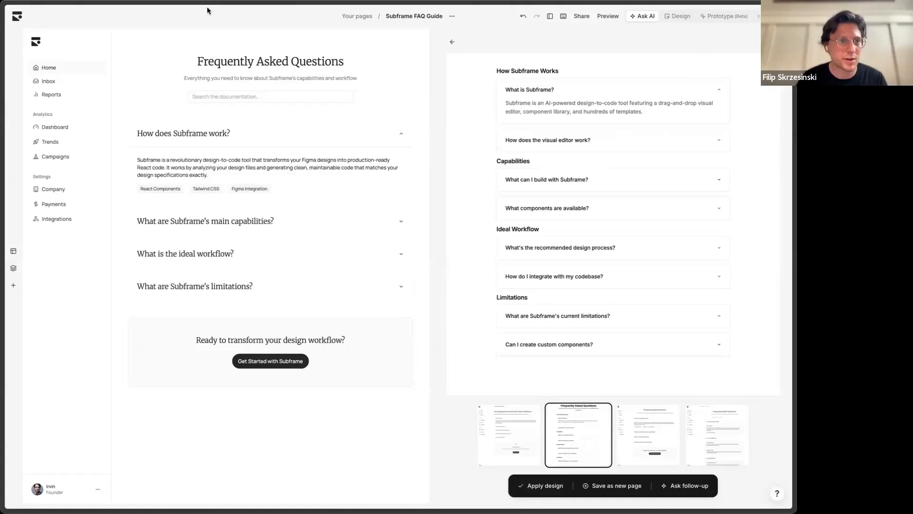
# In design mode, set the page layout to Blank and wrap the "How does Subframe work?" accordion in a stack.
pyautogui.click(678, 16)
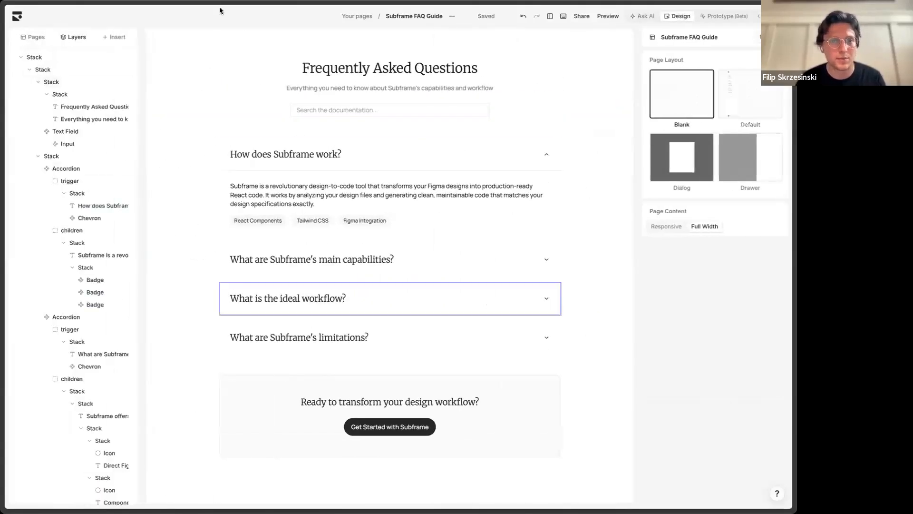
pyautogui.click(424, 169)
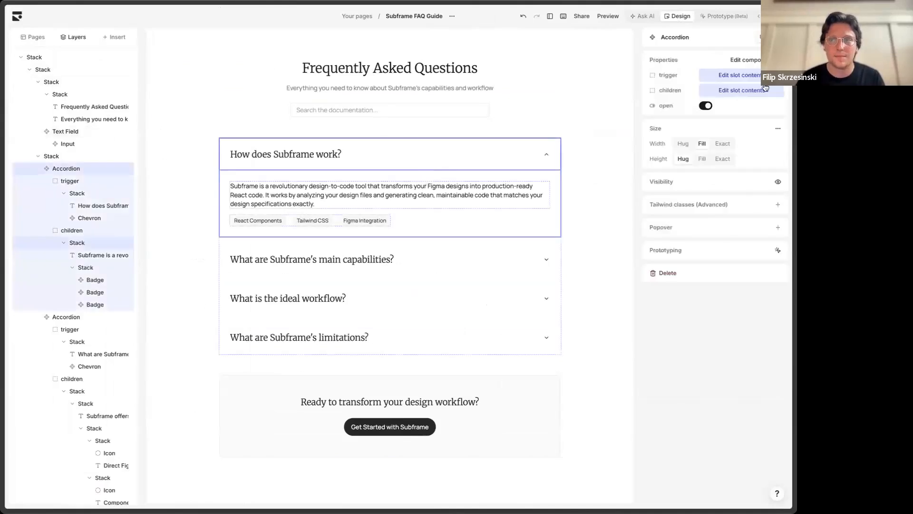
pyautogui.hotkey('ctrl', 'g')
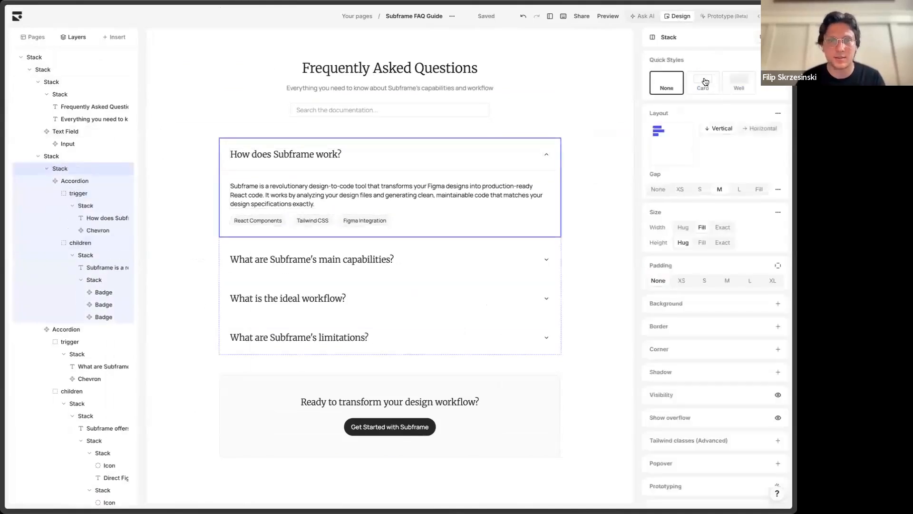
# Apply the Card quick style to the stack around "How does Subframe work?" and set its padding to None.
pyautogui.click(705, 82)
pyautogui.click(354, 285)
pyautogui.click(470, 149)
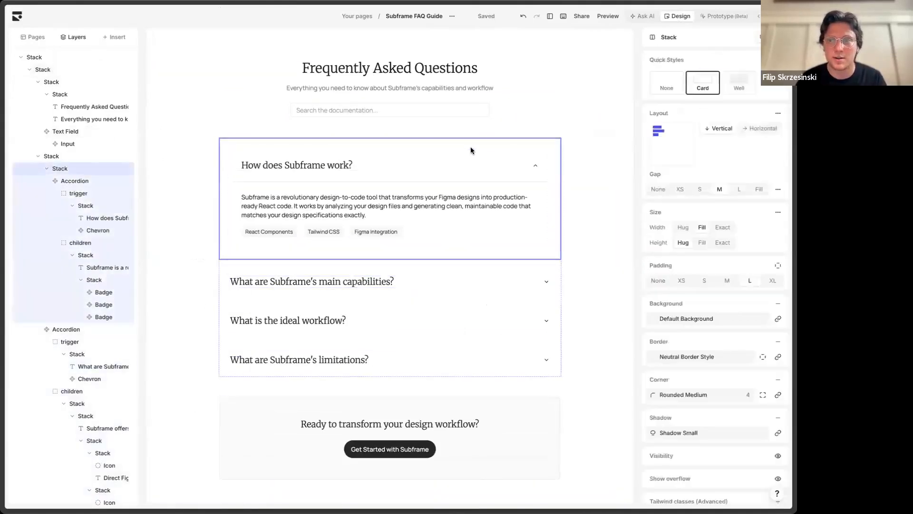
pyautogui.click(655, 282)
# Wrap the "What are Subframe's main capabilities?" accordion in a stack with the Card quick style and padding None.
pyautogui.click(427, 247)
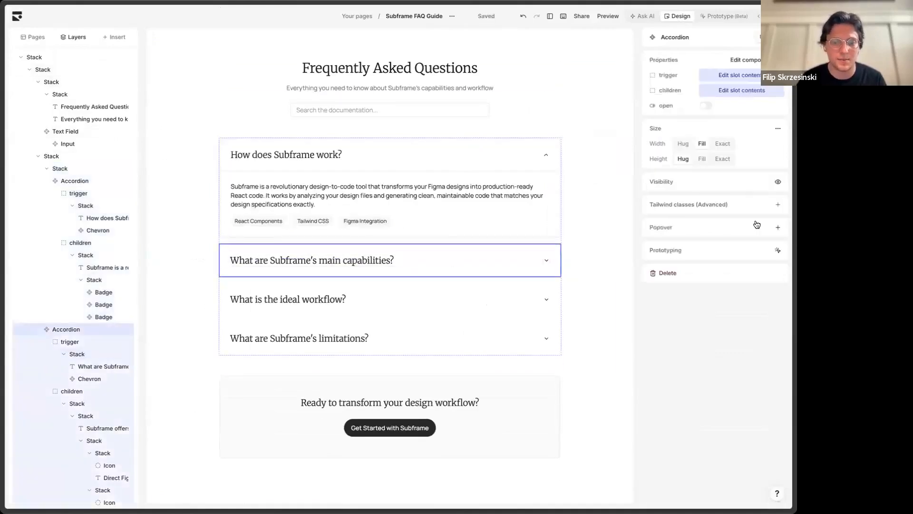
pyautogui.hotkey('ctrl', 'alt', 'g')
pyautogui.click(708, 84)
pyautogui.click(657, 282)
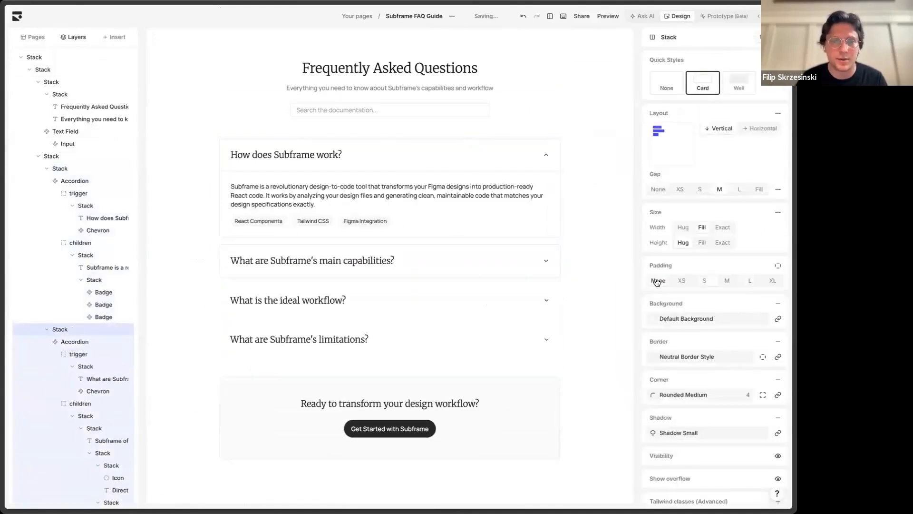
# Wrap the "What is the ideal workflow?" accordion in a stack with the Card quick style and padding None.
pyautogui.click(540, 302)
pyautogui.hotkey('ctrl', 'alt', 'g')
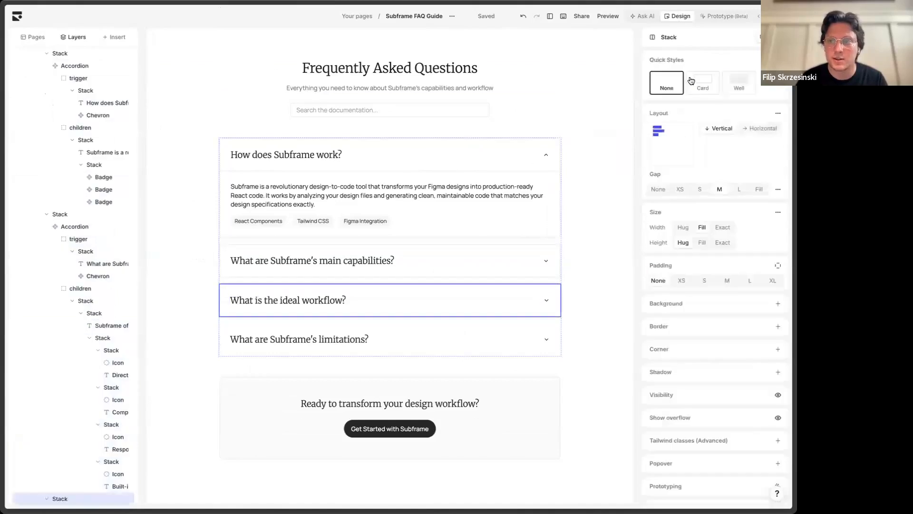
pyautogui.click(691, 81)
pyautogui.click(658, 281)
# Wrap the "What are Subframe's limitations?" accordion in a Card-styled stack with padding None, and clear the selection.
pyautogui.click(550, 334)
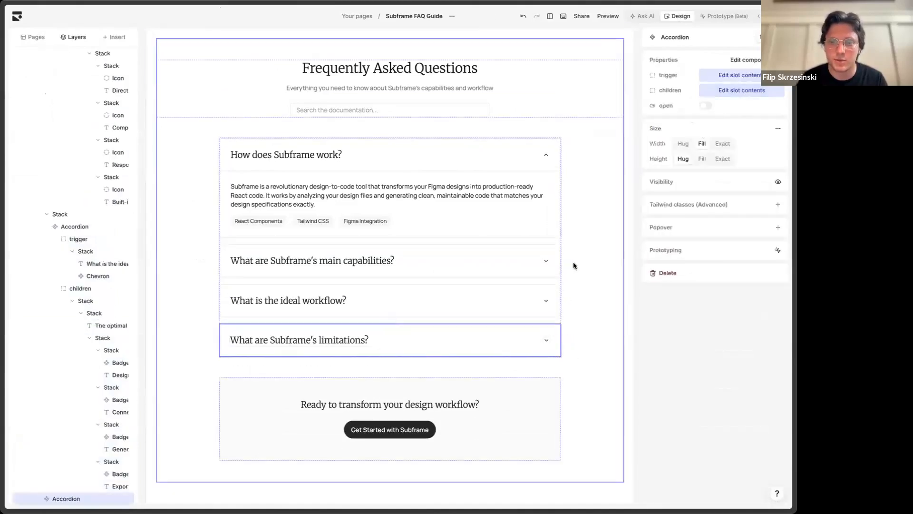
pyautogui.hotkey('ctrl', 'alt', 'g')
pyautogui.click(698, 90)
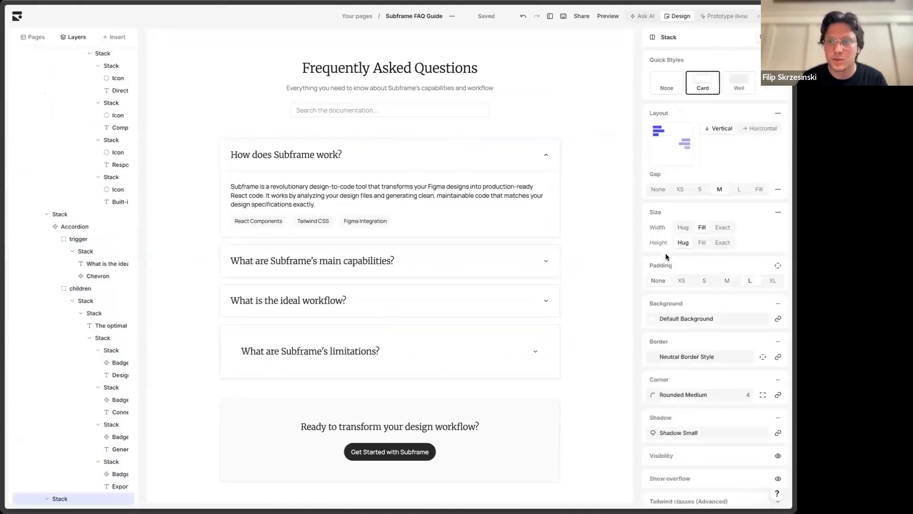
pyautogui.click(658, 280)
pyautogui.click(635, 192)
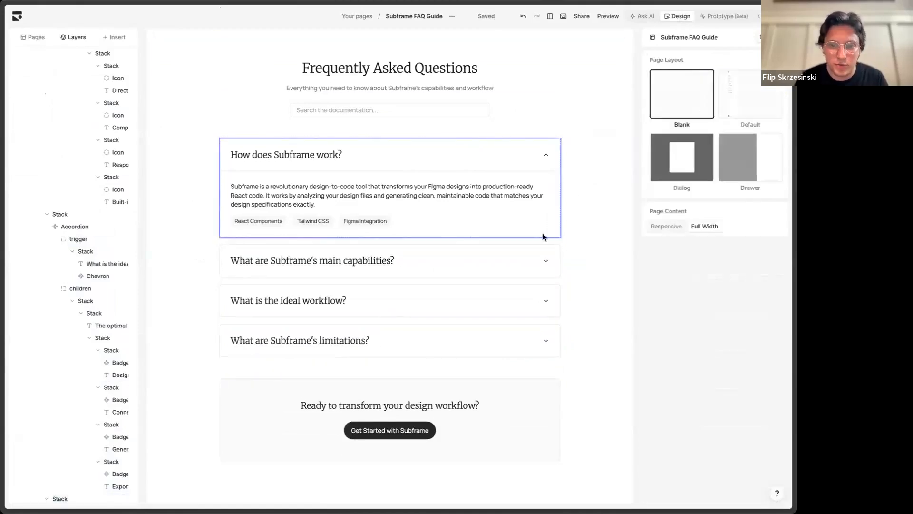
# Preview the FAQ page, expand "What are Subframe's main capabilities?" and read its answer.
pyautogui.click(609, 16)
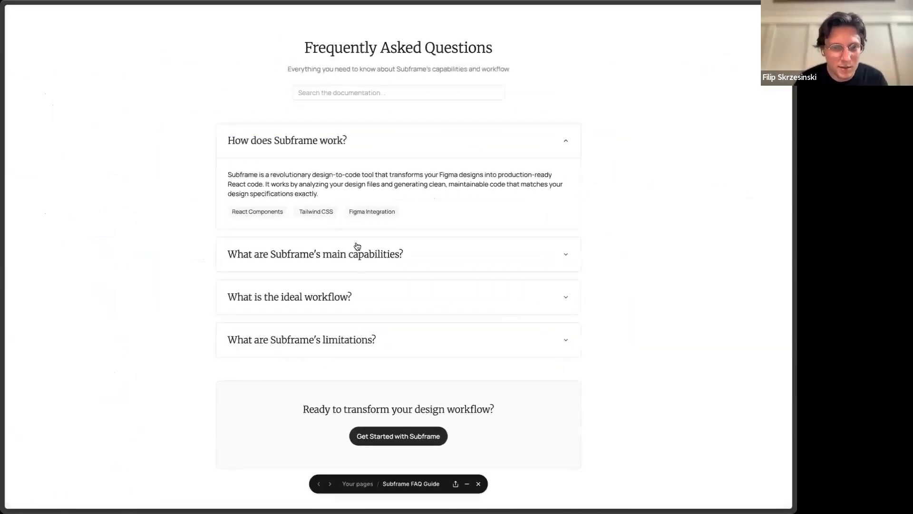
pyautogui.click(357, 246)
pyautogui.scroll(-1, 335, 332)
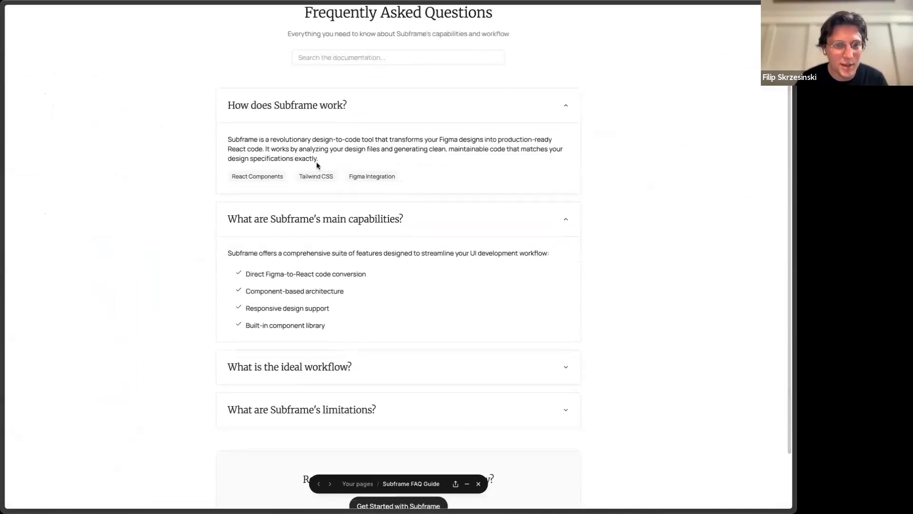
pyautogui.scroll(-2, 322, 214)
pyautogui.moveTo(280, 209); pyautogui.dragTo(361, 210)
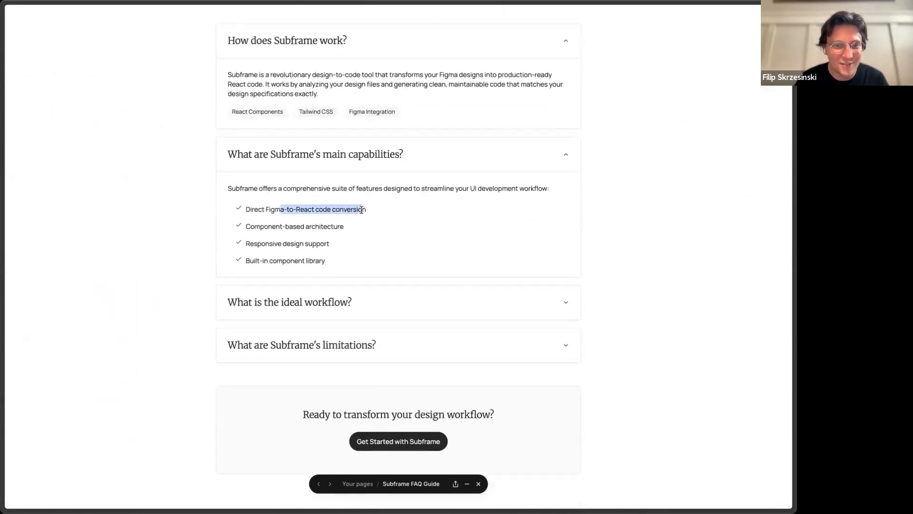
pyautogui.click(354, 211)
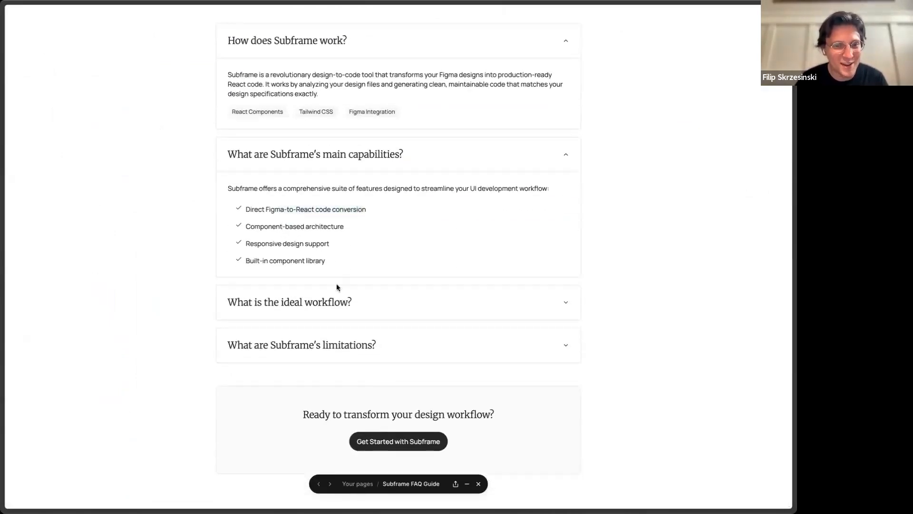
# Expand "What is the ideal workflow?" in the preview and read its workflow steps.
pyautogui.click(288, 303)
pyautogui.scroll(-2, 295, 247)
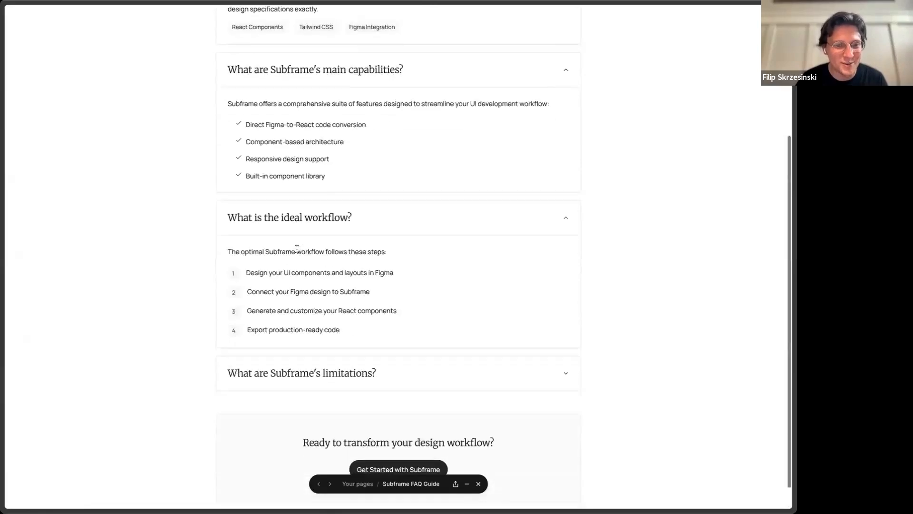
pyautogui.moveTo(276, 273); pyautogui.dragTo(351, 290)
pyautogui.click(284, 298)
pyautogui.click(351, 290)
# Expand "What are Subframe's limitations?", read the listed items, return to the page heading and exit the preview.
pyautogui.click(302, 363)
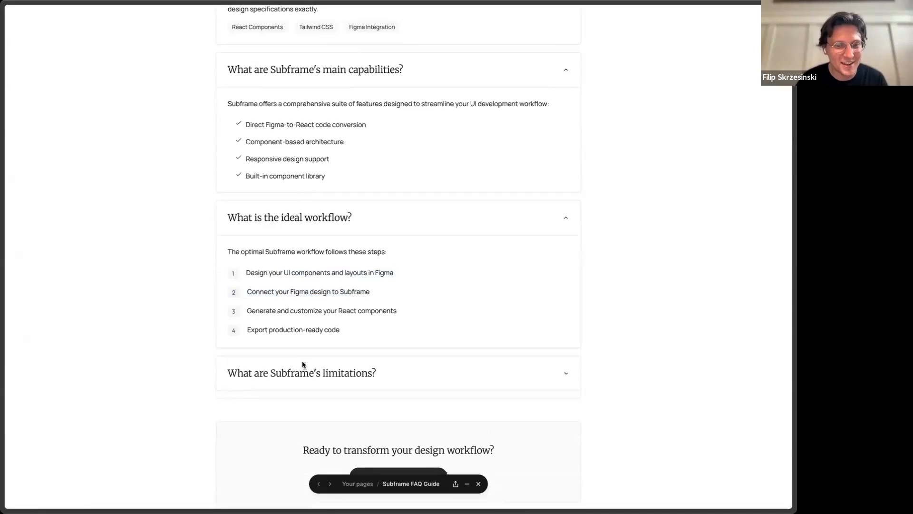
pyautogui.scroll(-3, 318, 312)
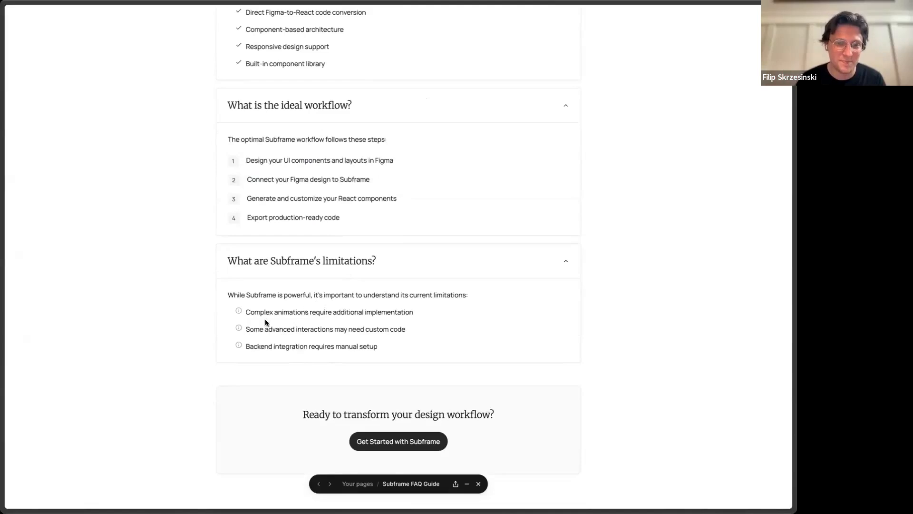
pyautogui.moveTo(279, 295); pyautogui.dragTo(356, 295)
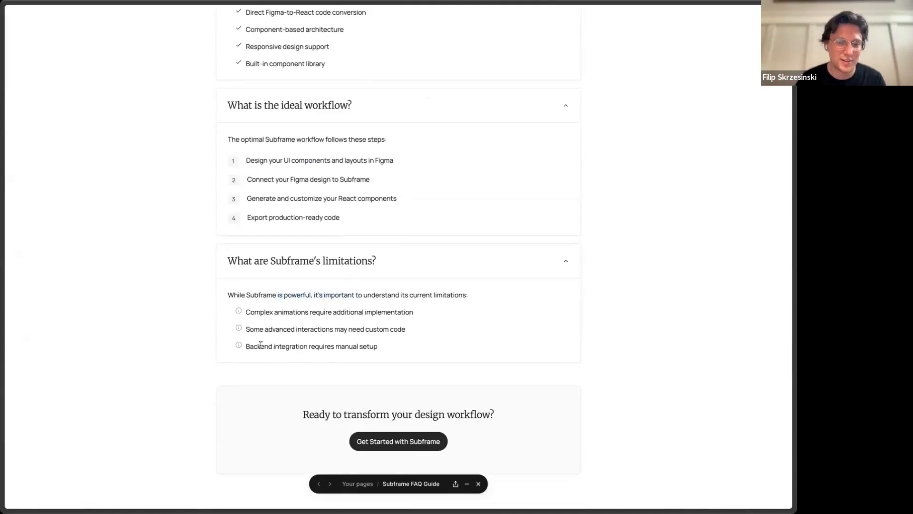
pyautogui.moveTo(261, 346); pyautogui.dragTo(376, 343)
pyautogui.click(376, 343)
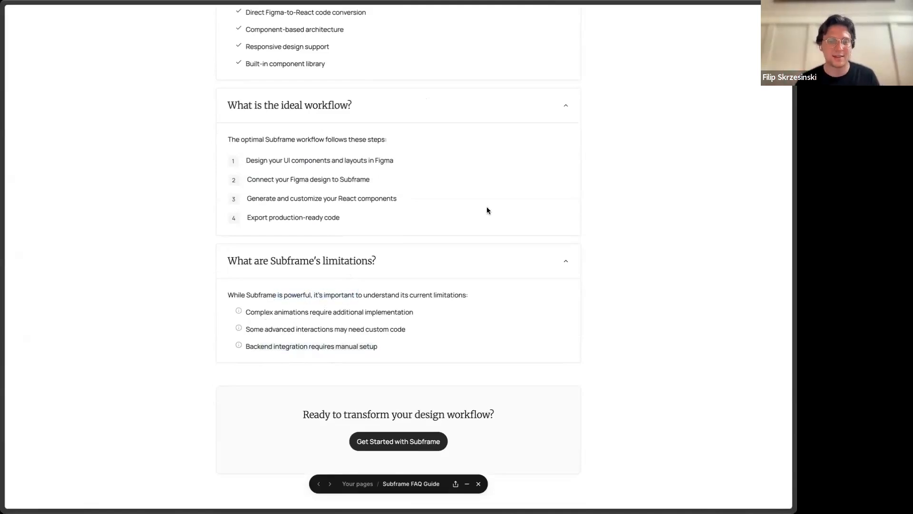
pyautogui.scroll(6, 545, 199)
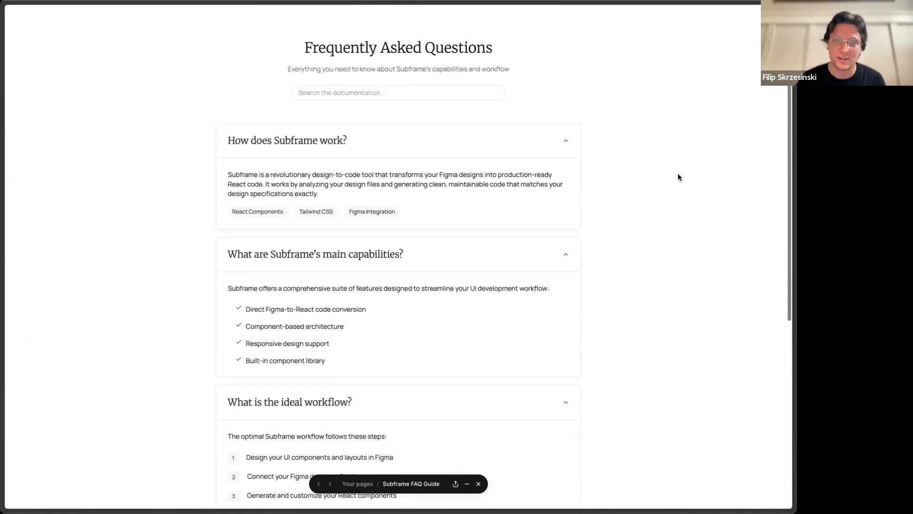
pyautogui.press('Escape')
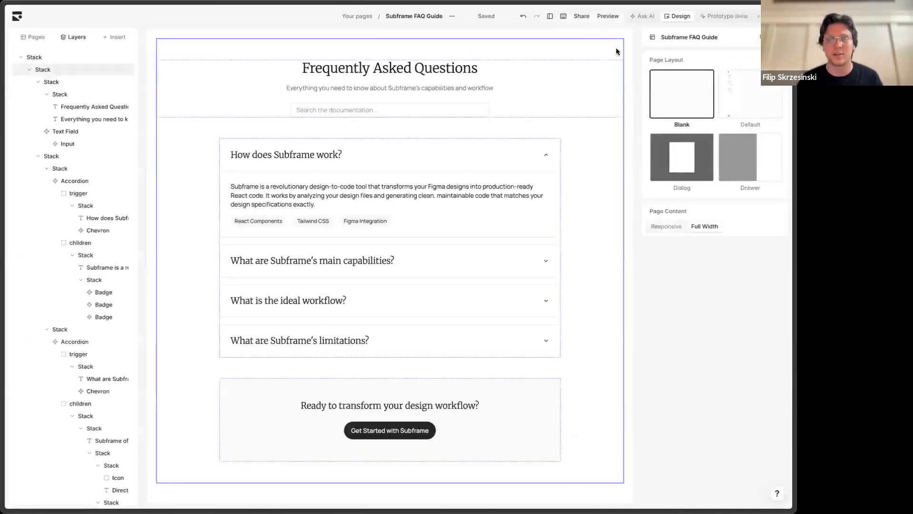
# Prompt the AI: "create a cool retro style theme with warm grays and soft gradients and subtle shadows. update this page with the new theme as well".
pyautogui.click(643, 16)
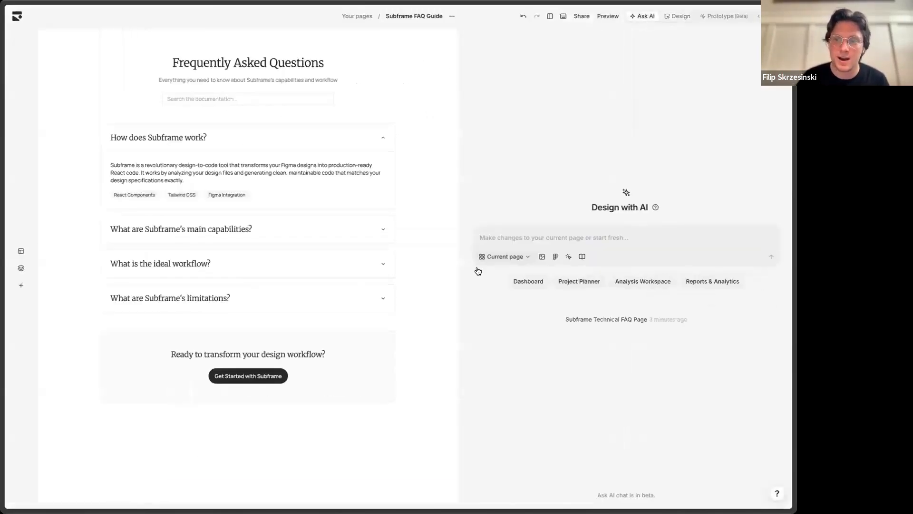
pyautogui.moveTo(1, 498)
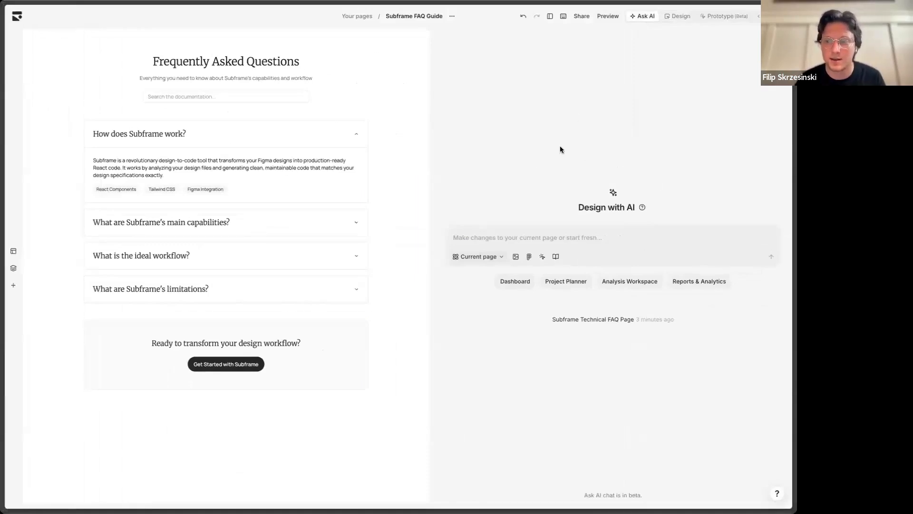
pyautogui.write('create a cool retro style theme')
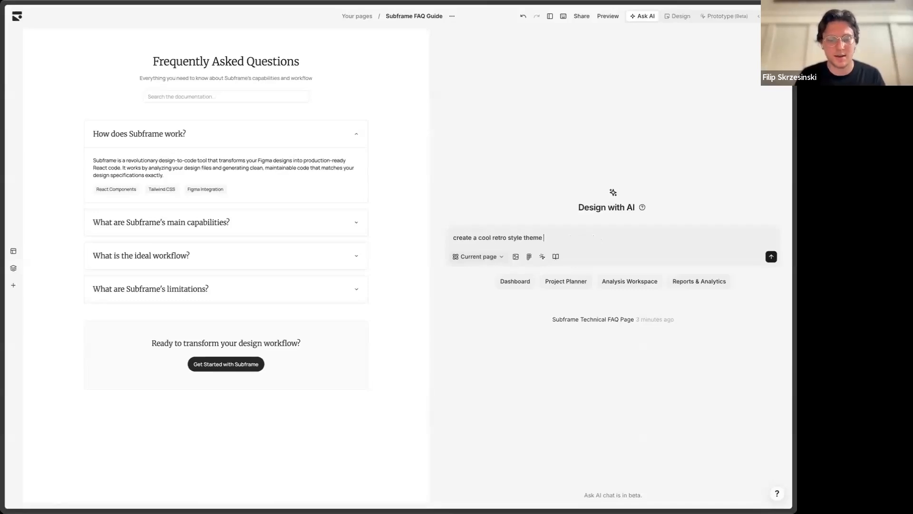
pyautogui.write('with soft ')
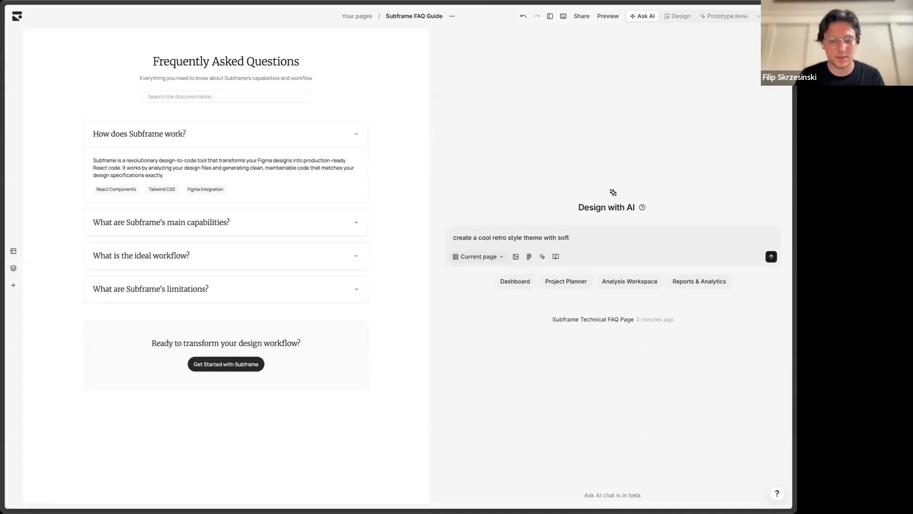
pyautogui.write('shadows and')
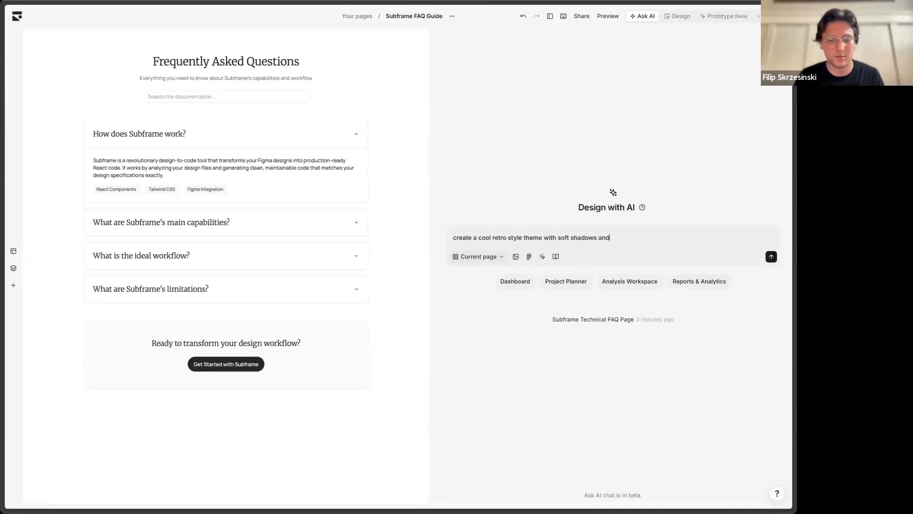
pyautogui.write(' warm')
pyautogui.press('BackSpace')
pyautogui.press('BackSpace')
pyautogui.press('BackSpace')
pyautogui.press('BackSpace')
pyautogui.press('BackSpace')
pyautogui.press('BackSpace')
pyautogui.press('BackSpace')
pyautogui.press('BackSpace')
pyautogui.press('BackSpace')
pyautogui.press('BackSpace')
pyautogui.press('BackSpace')
pyautogui.press('BackSpace')
pyautogui.press('BackSpace')
pyautogui.press('BackSpace')
pyautogui.press('BackSpace')
pyautogui.press('BackSpace')
pyautogui.press('BackSpace')
pyautogui.press('BackSpace')
pyautogui.press('BackSpace')
pyautogui.press('BackSpace')
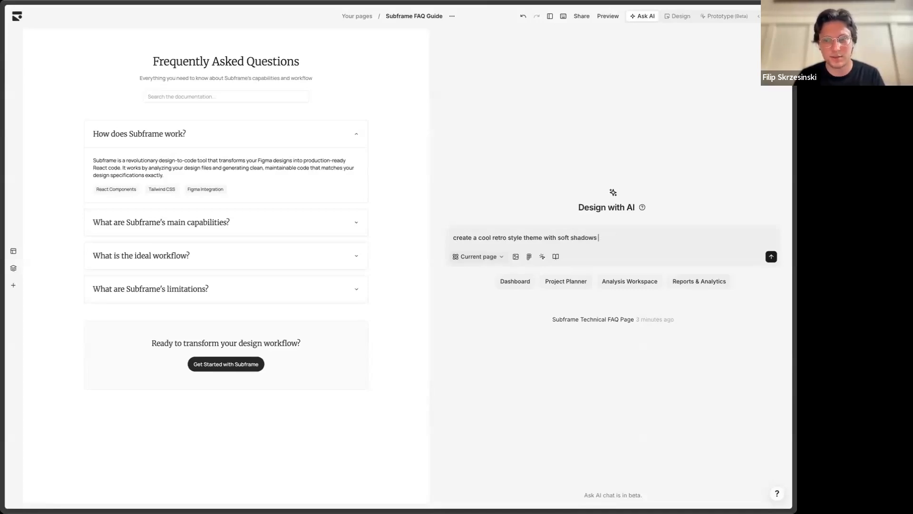
pyautogui.write('warm grays an')
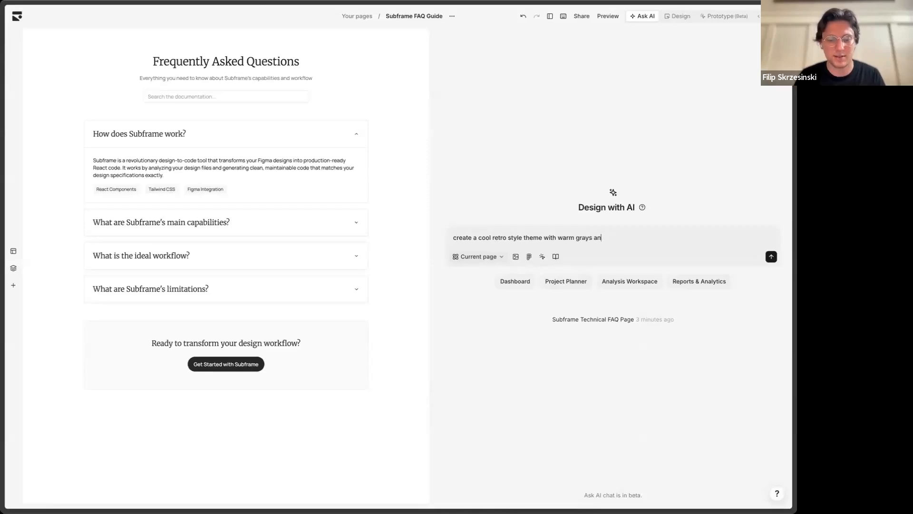
pyautogui.write('d soft gradients ')
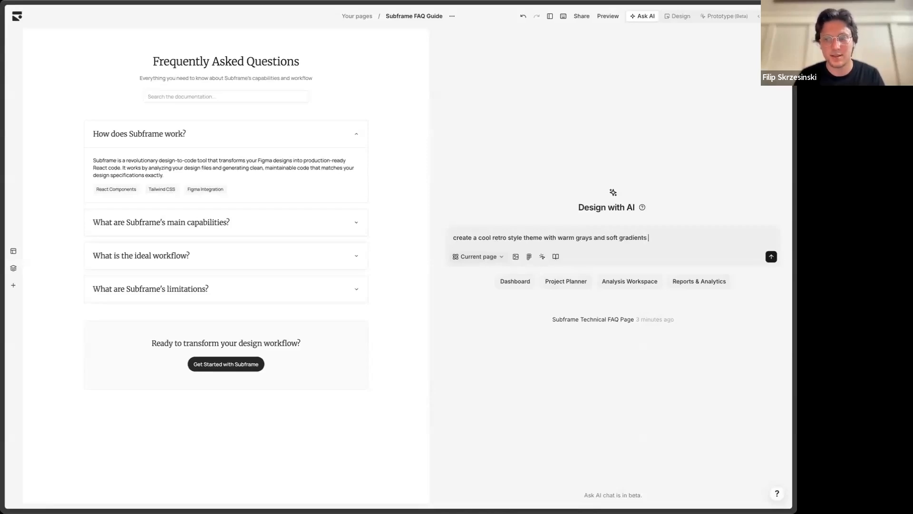
pyautogui.write('and subtle shadows ')
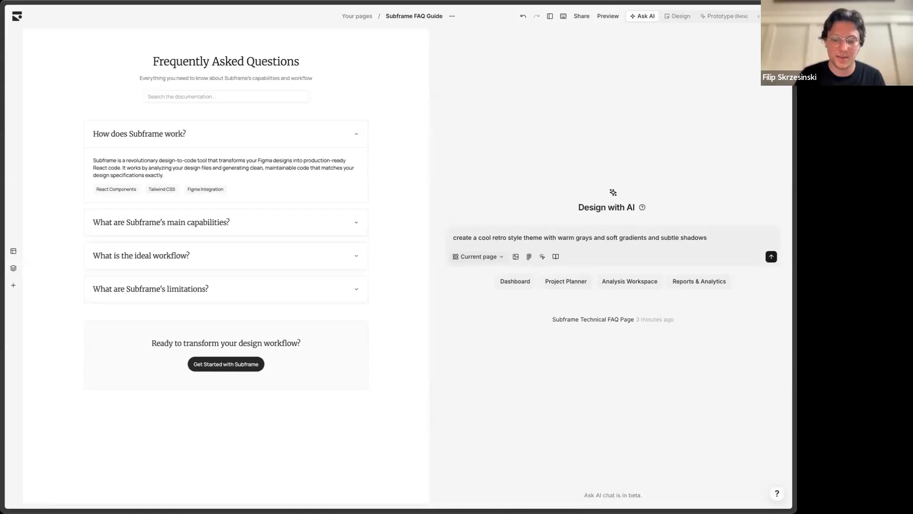
pyautogui.write('. update this page')
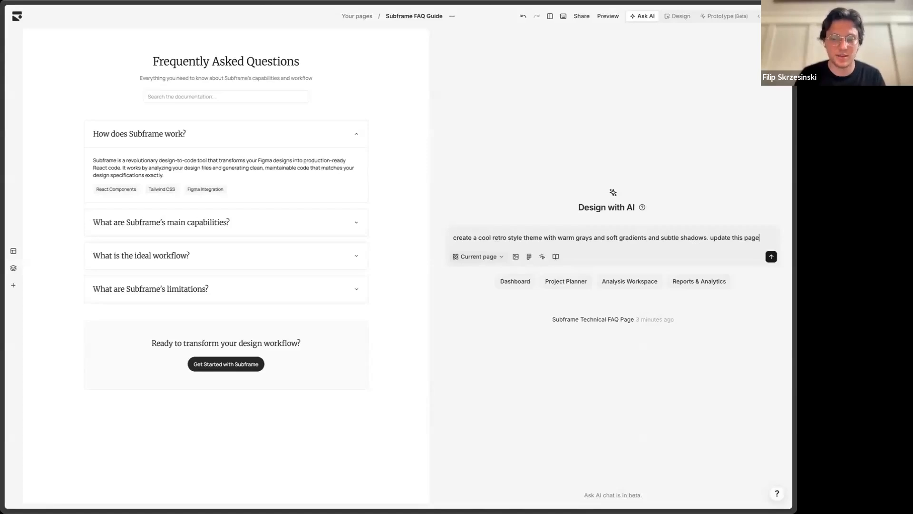
pyautogui.write(' with the new theme ')
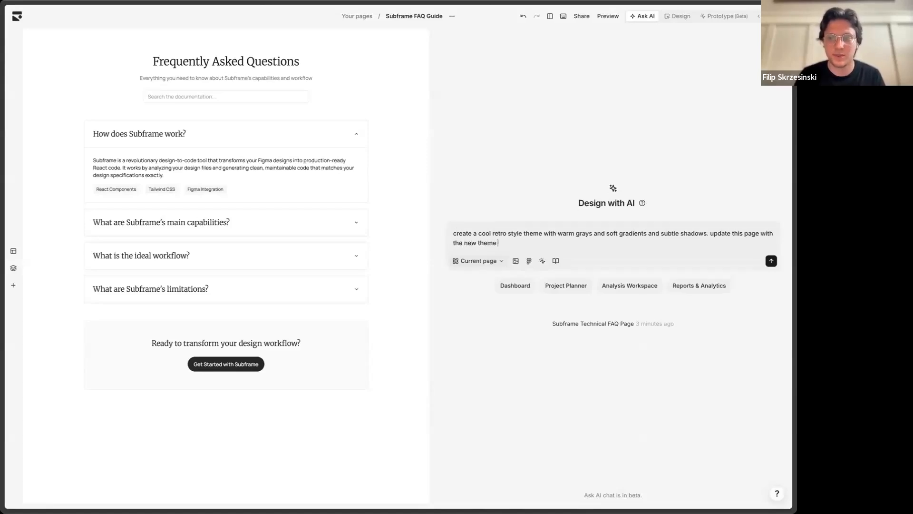
pyautogui.write('as well')
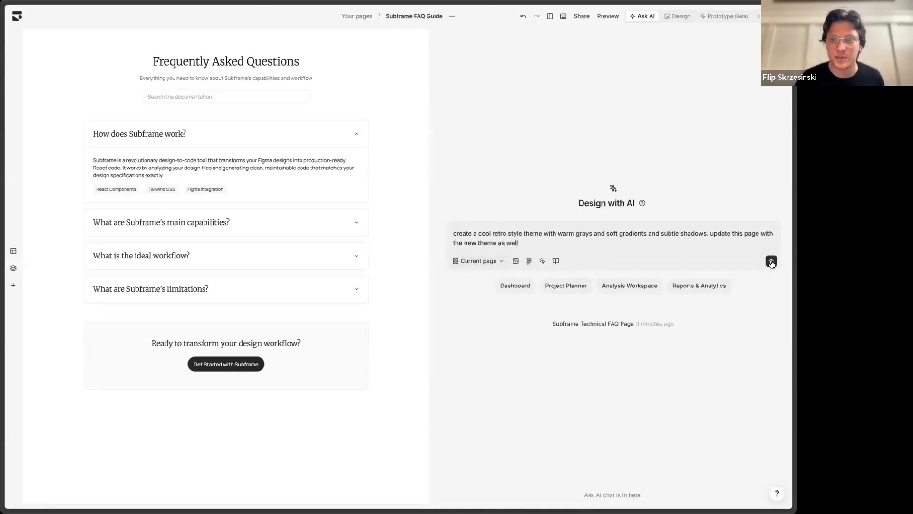
pyautogui.click(771, 261)
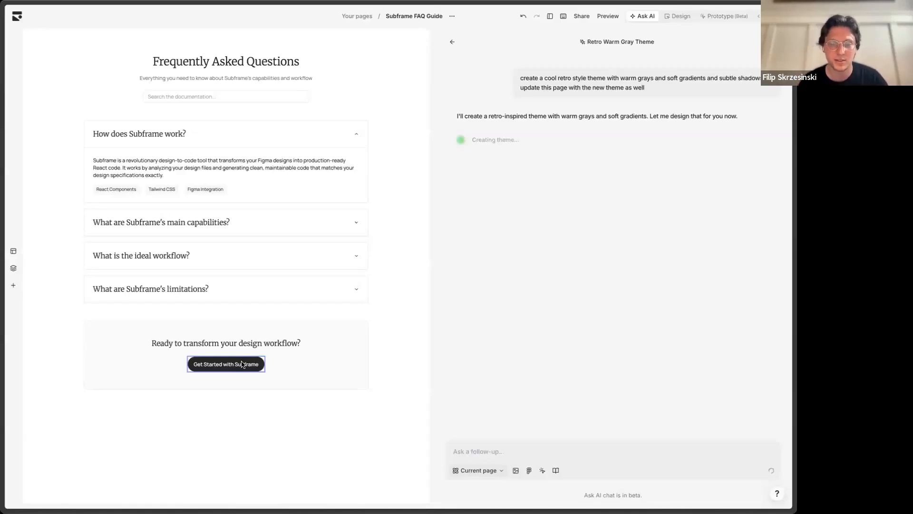
# Check the "Get Started with Subframe" button's properties in design mode, and apply the generated Warm Retro Theme from the AI conversation.
pyautogui.click(681, 17)
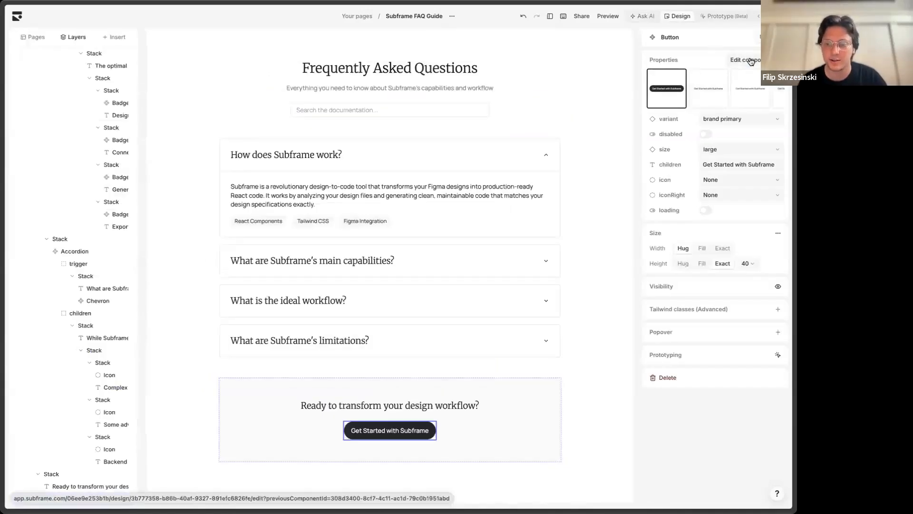
pyautogui.click(645, 15)
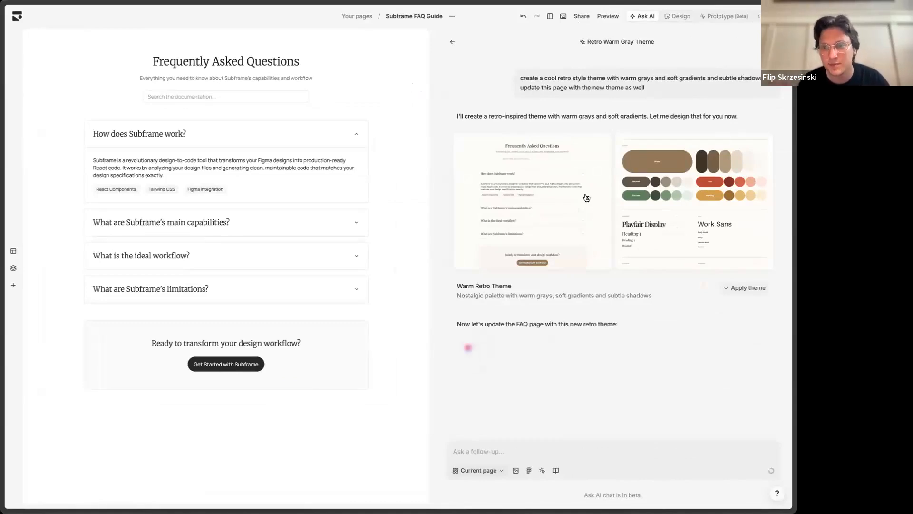
pyautogui.click(730, 289)
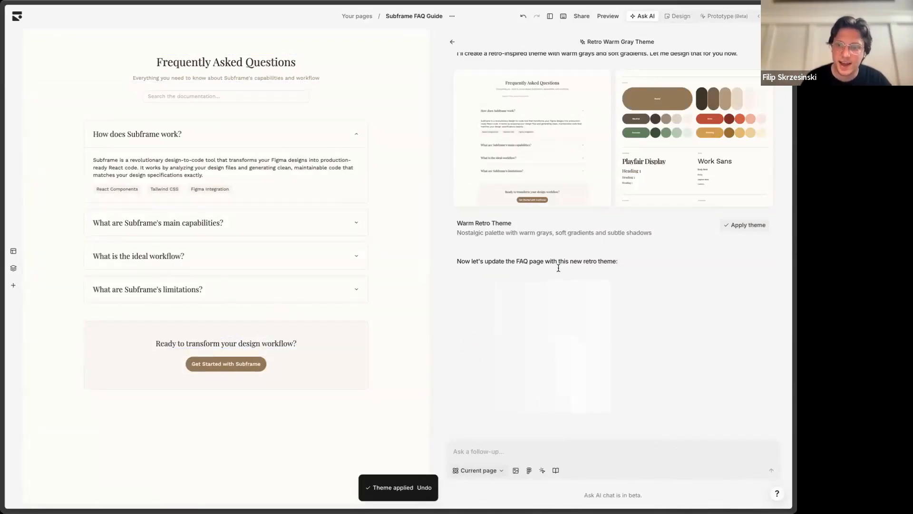
pyautogui.moveTo(496, 260); pyautogui.dragTo(456, 260)
pyautogui.click(647, 259)
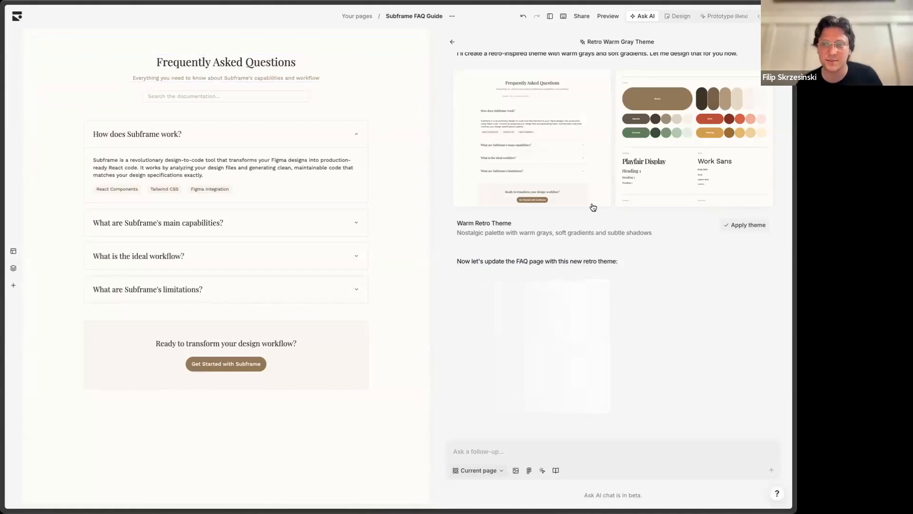
# Undo and redo the applied Warm Retro Theme to compare the FAQ page with and without it.
pyautogui.scroll(1, 592, 170)
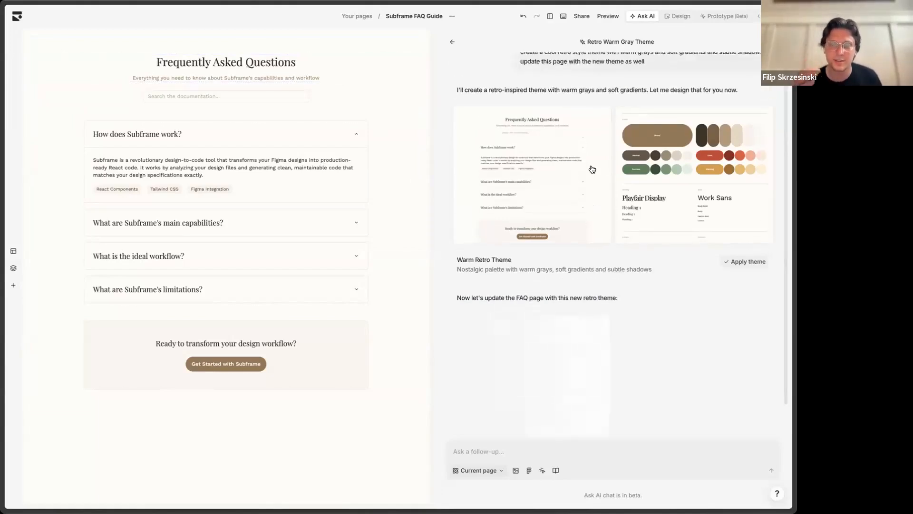
pyautogui.click(522, 18)
pyautogui.click(536, 18)
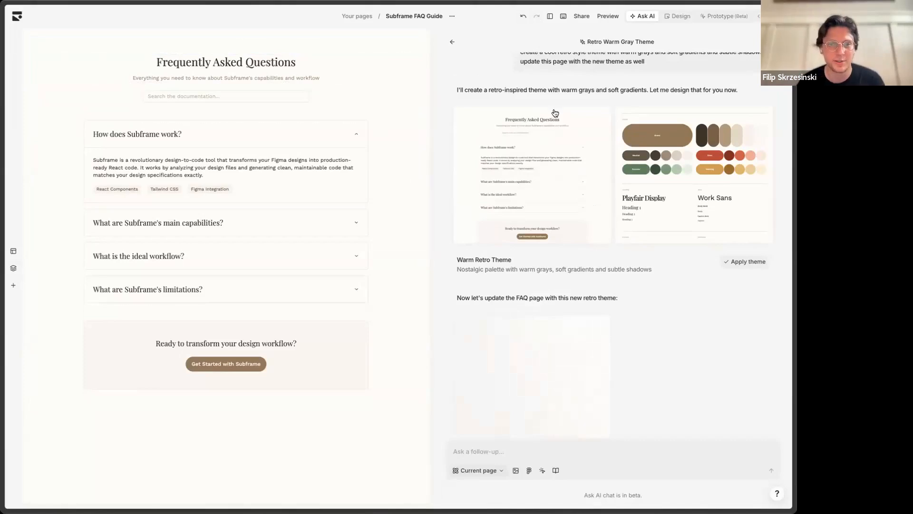
pyautogui.scroll(-1, 508, 342)
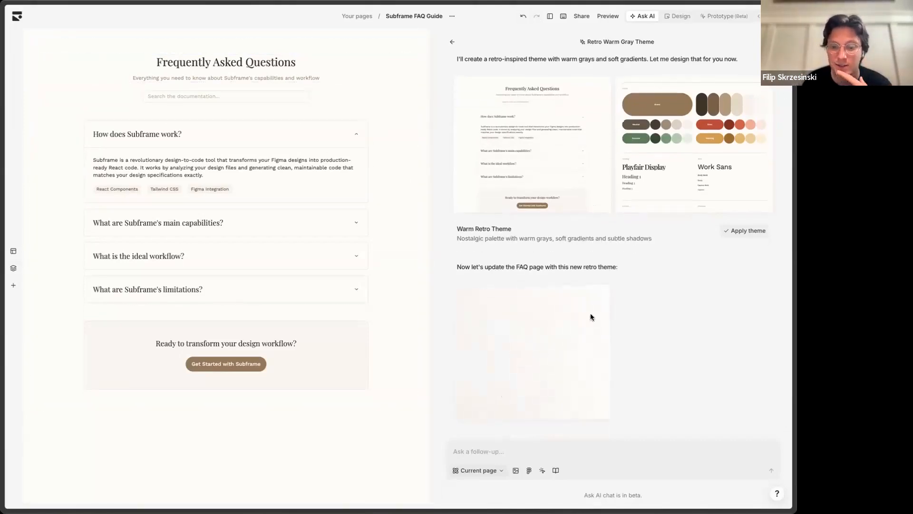
pyautogui.scroll(-1, 527, 322)
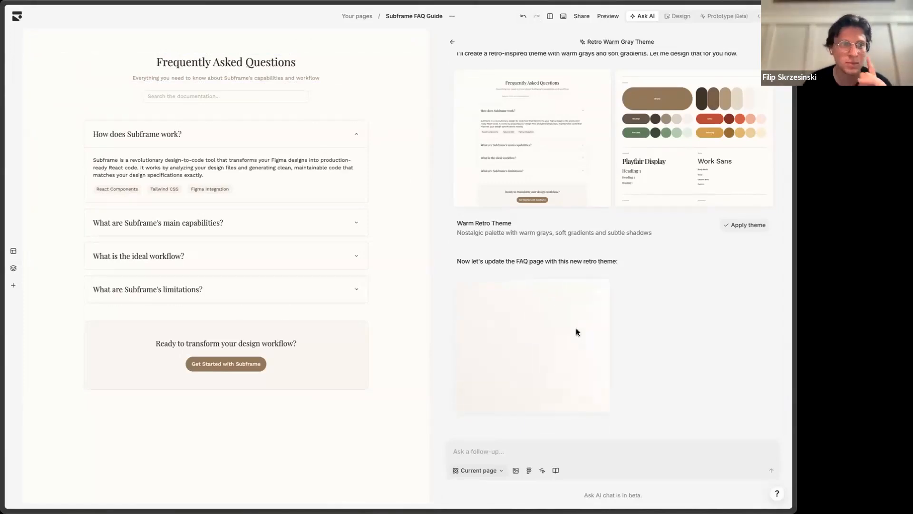
# Open the generated retro redesign of the FAQ page from the AI conversation and apply it to the current page.
pyautogui.moveTo(2, 65)
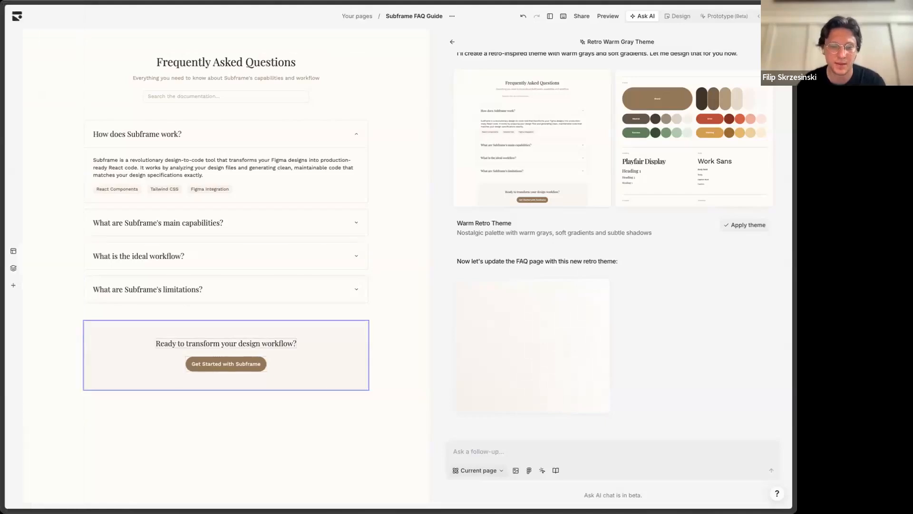
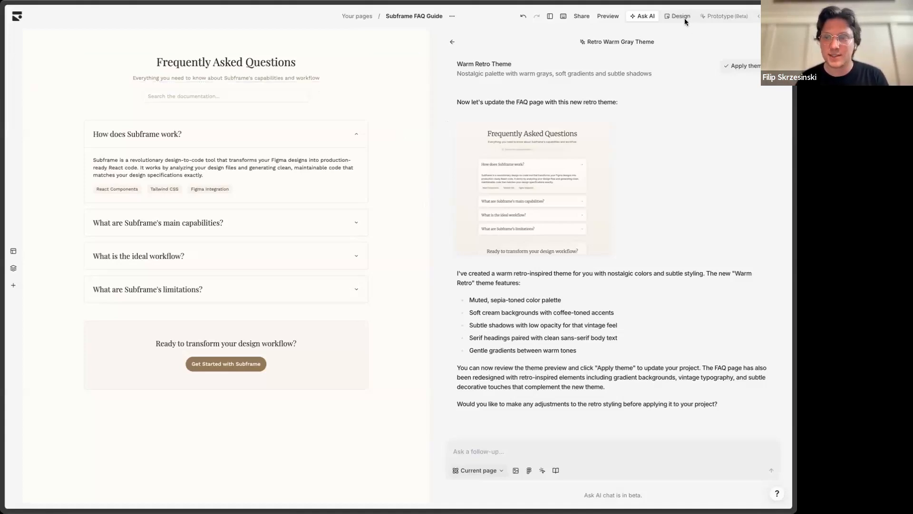
pyautogui.click(520, 202)
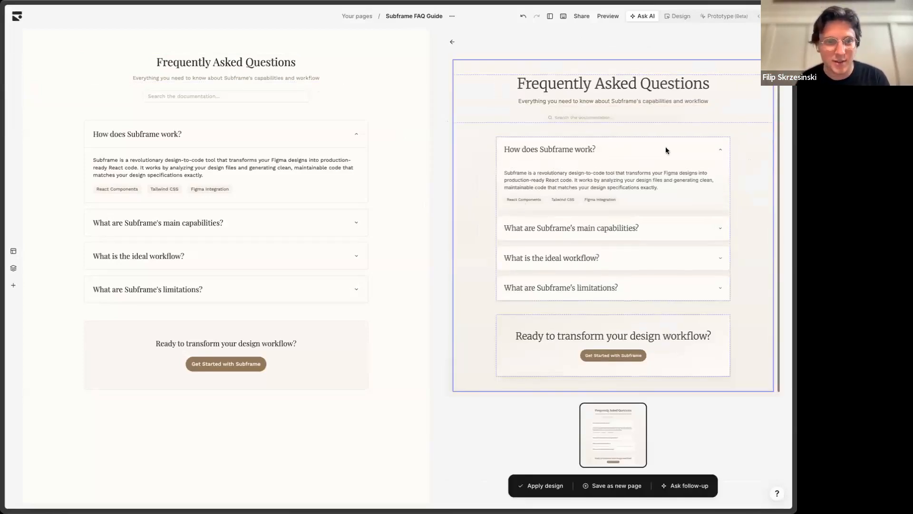
pyautogui.click(527, 485)
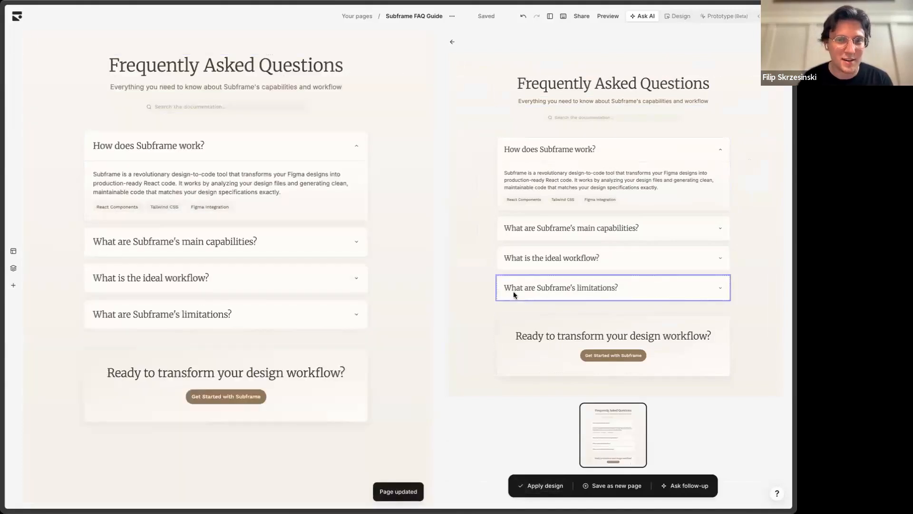
# Switch to design mode and review the whole FAQ page in the mobile layout.
pyautogui.click(678, 16)
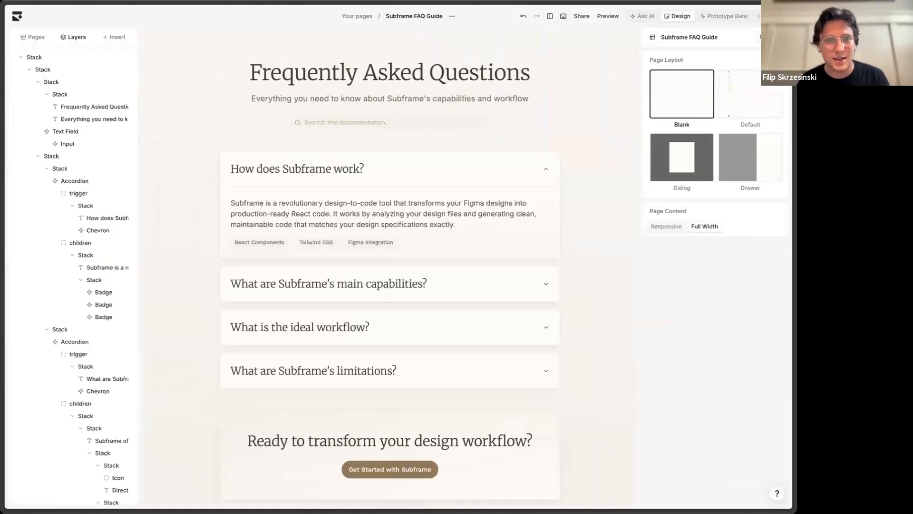
pyautogui.click(763, 37)
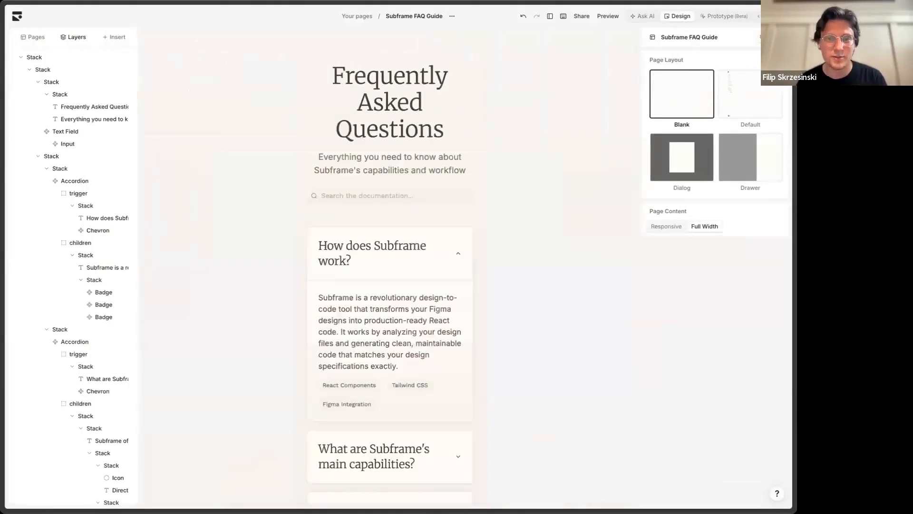
pyautogui.scroll(-6, 446, 165)
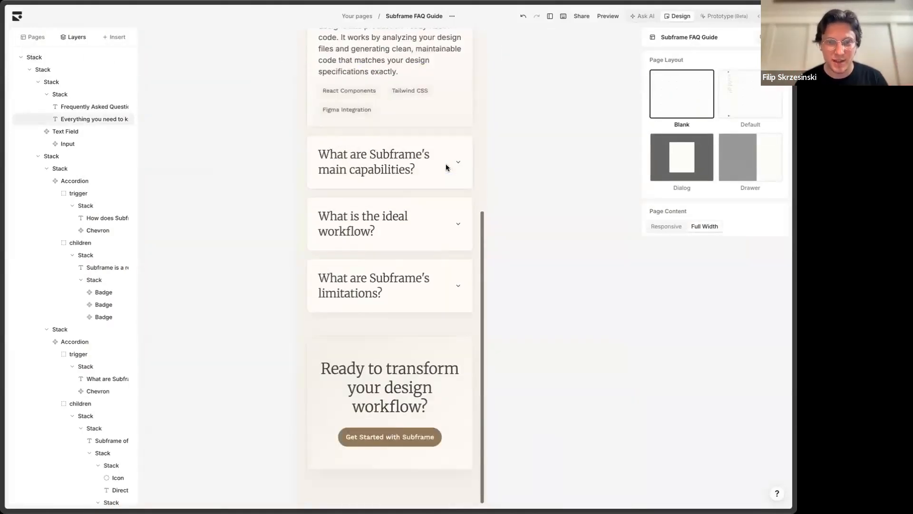
pyautogui.scroll(6, 446, 164)
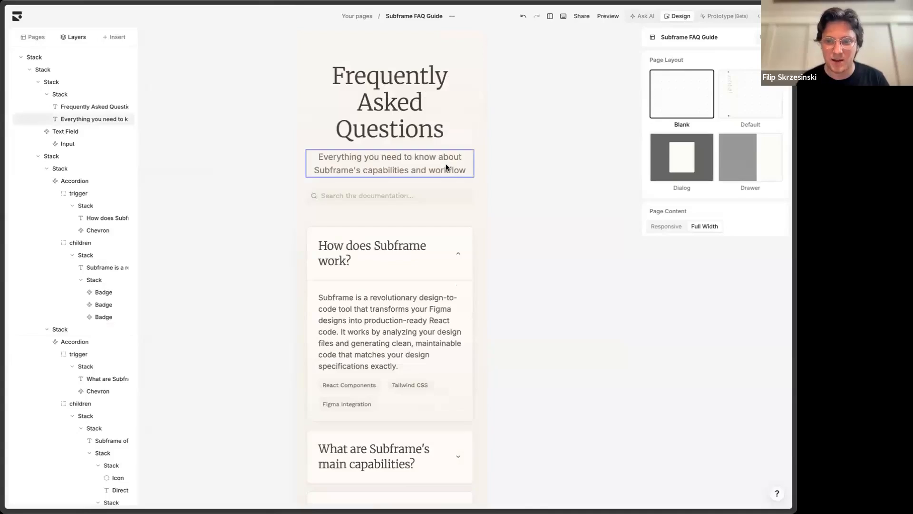
# Apply the Heading 1 text style to the "Frequently Asked Questions" title in the mobile layout.
pyautogui.click(398, 85)
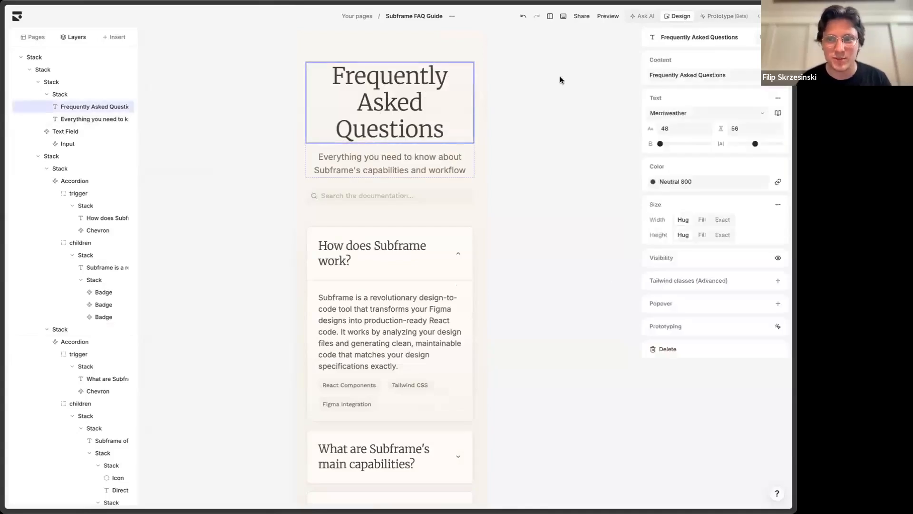
pyautogui.click(686, 130)
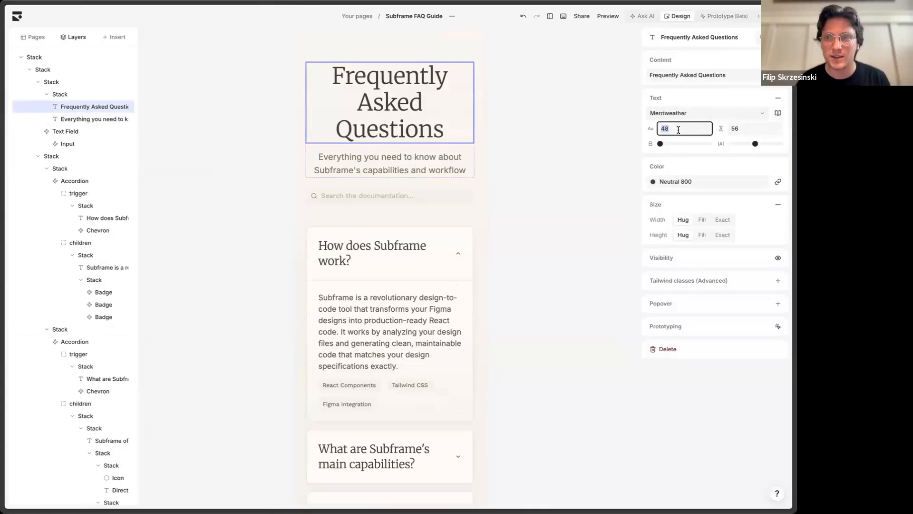
pyautogui.click(777, 115)
pyautogui.click(732, 156)
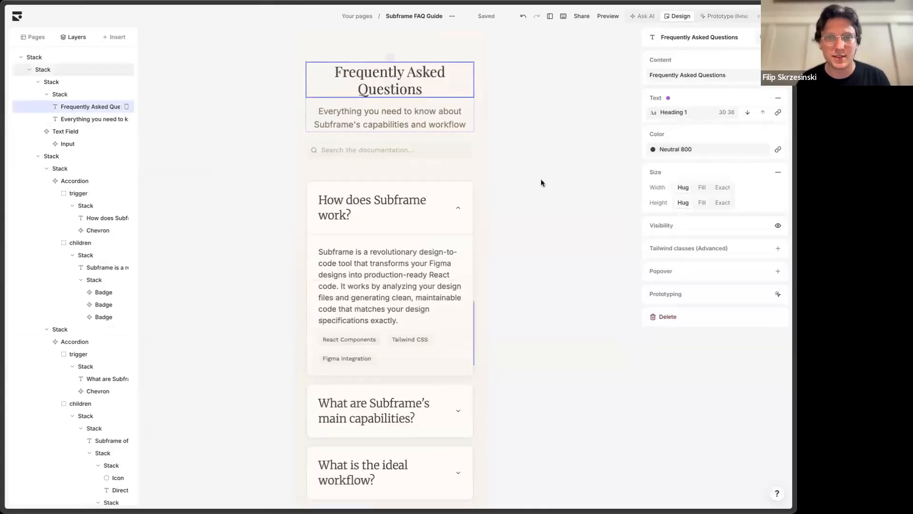
# Apply the Heading 3 text style to the subtitle under the title in the mobile layout, comparing it by undoing and redoing.
pyautogui.click(445, 103)
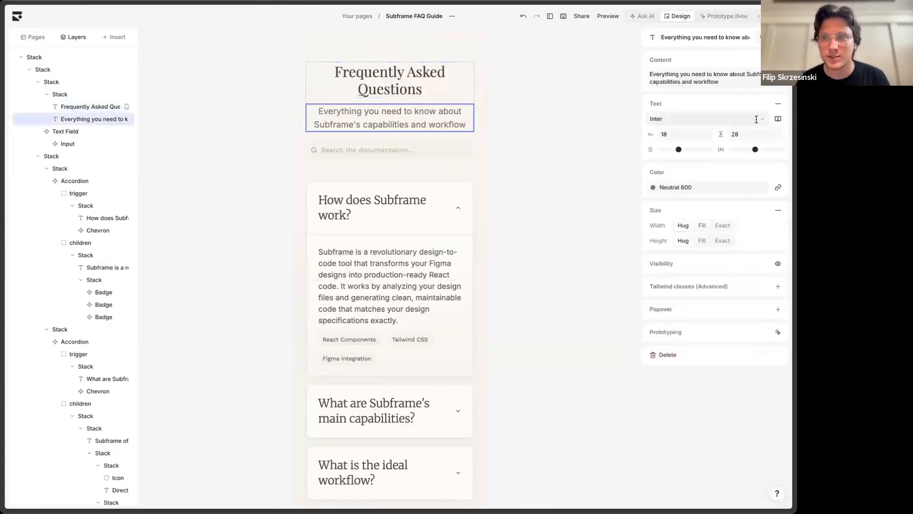
pyautogui.click(777, 118)
pyautogui.click(720, 190)
pyautogui.click(541, 117)
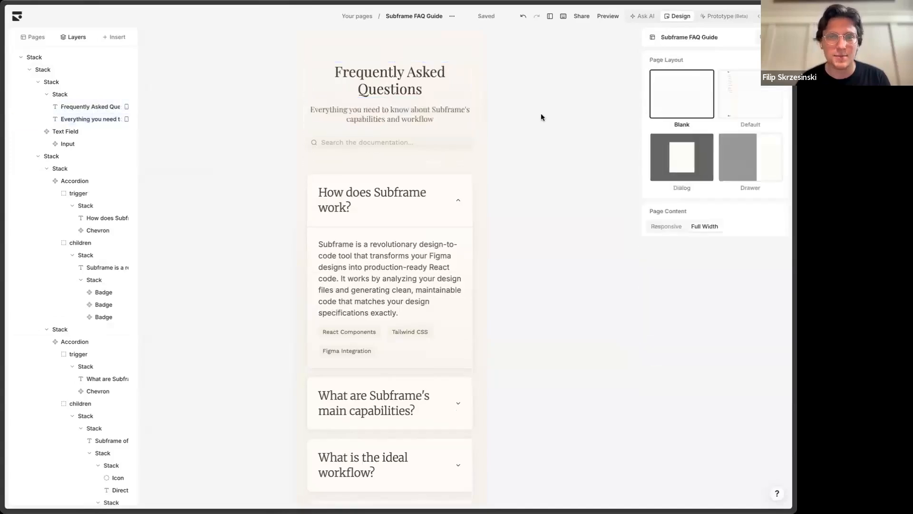
pyautogui.hotkey('ctrl', 'z')
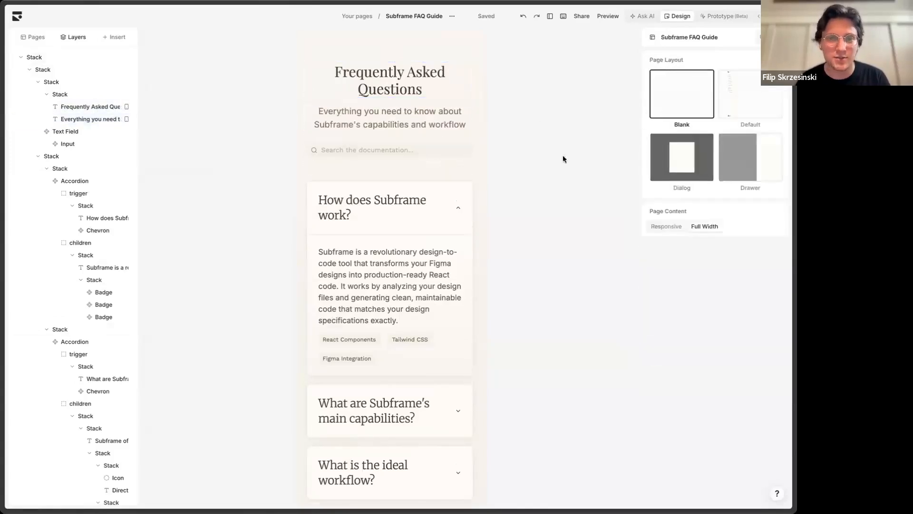
pyautogui.hotkey('ctrl', 'shift', 'z')
# Compare the subtitle's text style between the desktop and mobile layouts, ending in the desktop layout.
pyautogui.click(443, 109)
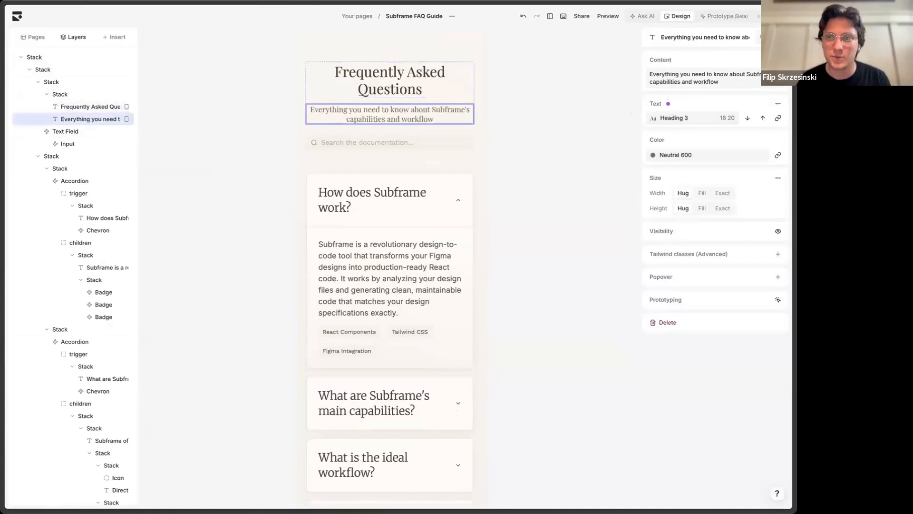
pyautogui.hotkey('ctrl', 'z')
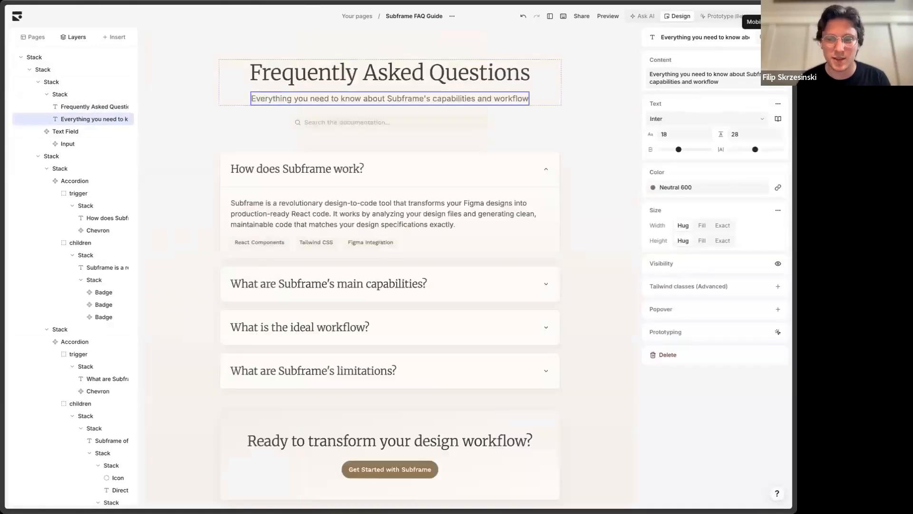
pyautogui.click(754, 15)
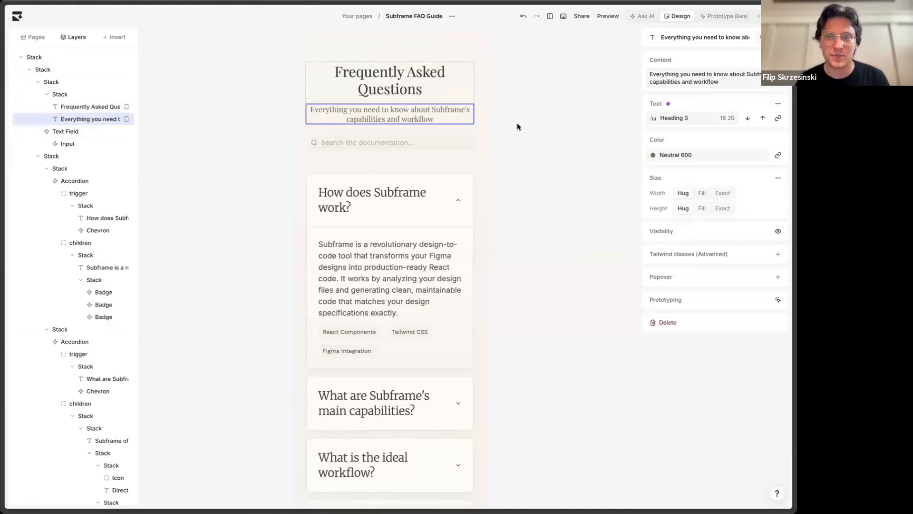
pyautogui.scroll(-10, 381, 167)
pyautogui.scroll(10, 380, 167)
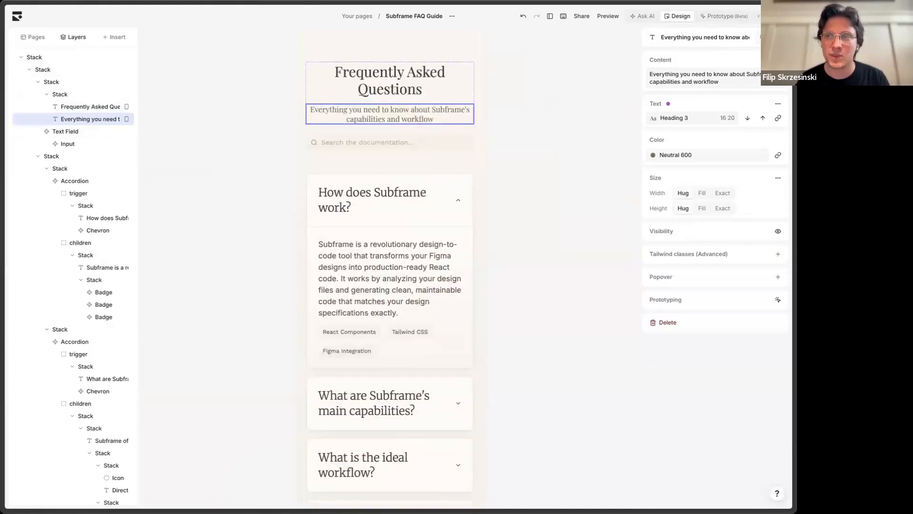
pyautogui.click(764, 38)
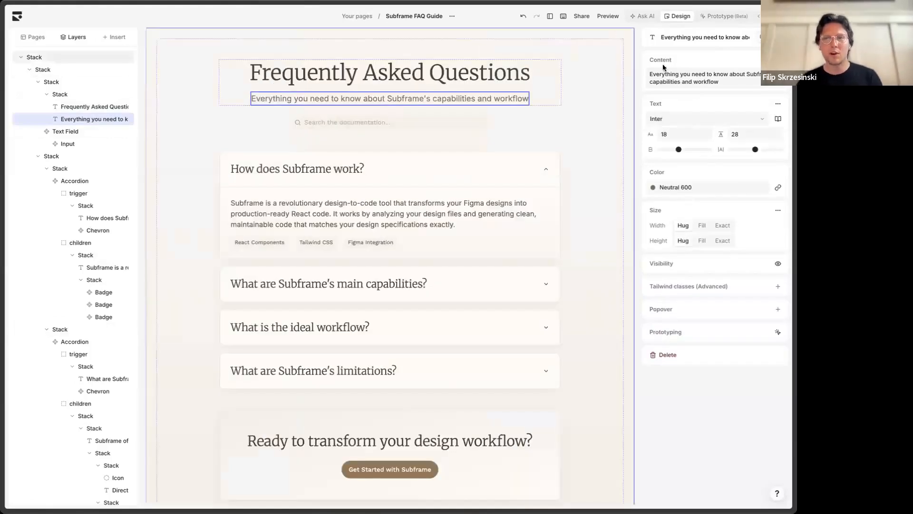
# Preview the FAQ page, check how it responds to resizing, and return to the editor.
pyautogui.click(636, 72)
pyautogui.click(600, 16)
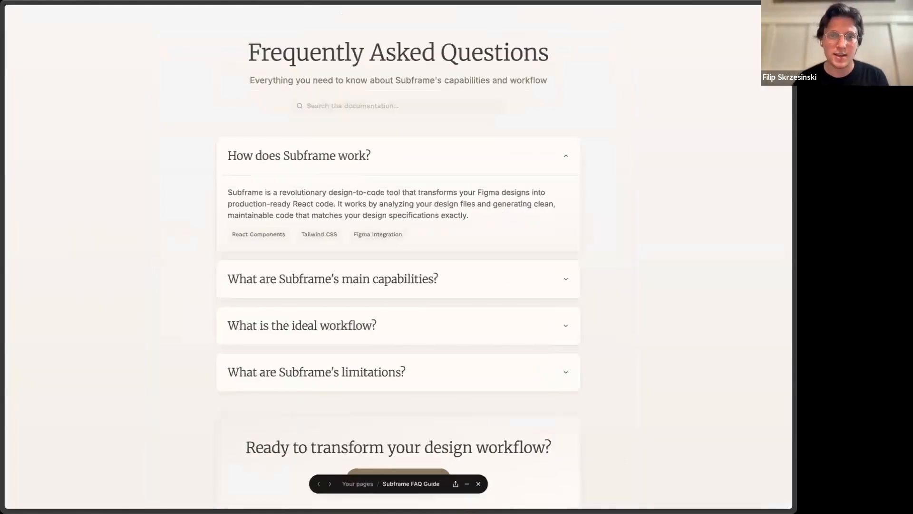
pyautogui.moveTo(794, 126); pyautogui.dragTo(591, 165)
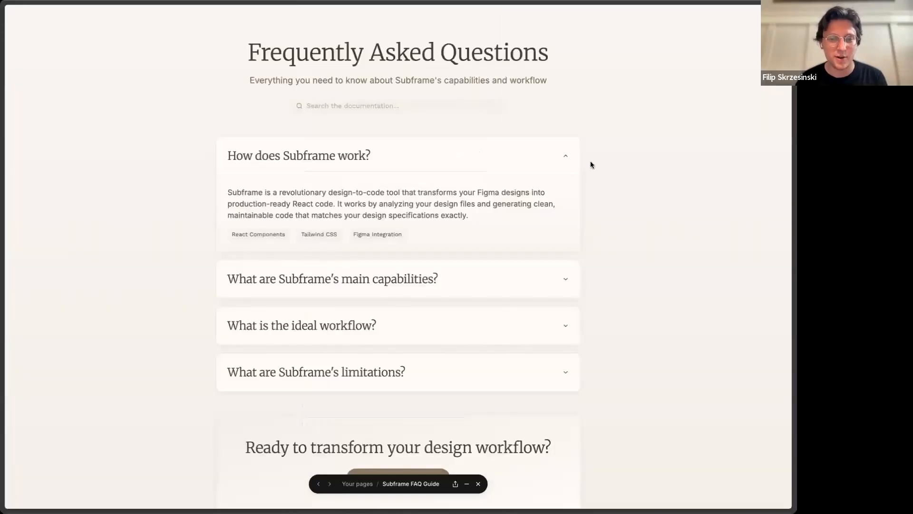
pyautogui.press('Escape')
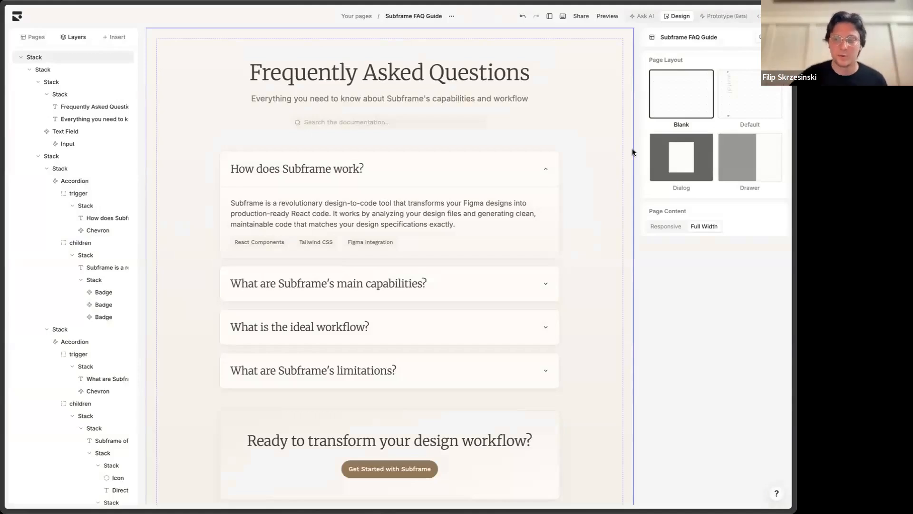
# Inspect the properties of the stack around "How does Subframe work?" and of the Accordion inside it.
pyautogui.click(402, 178)
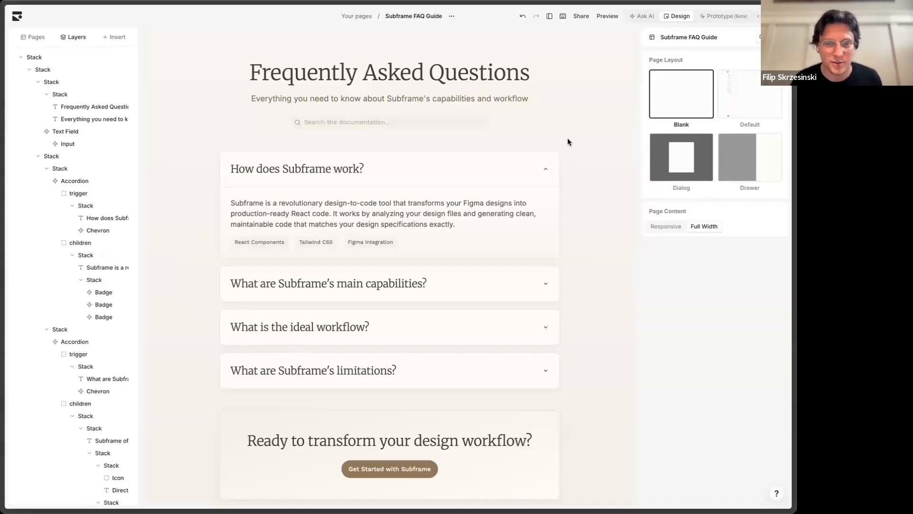
pyautogui.click(456, 173)
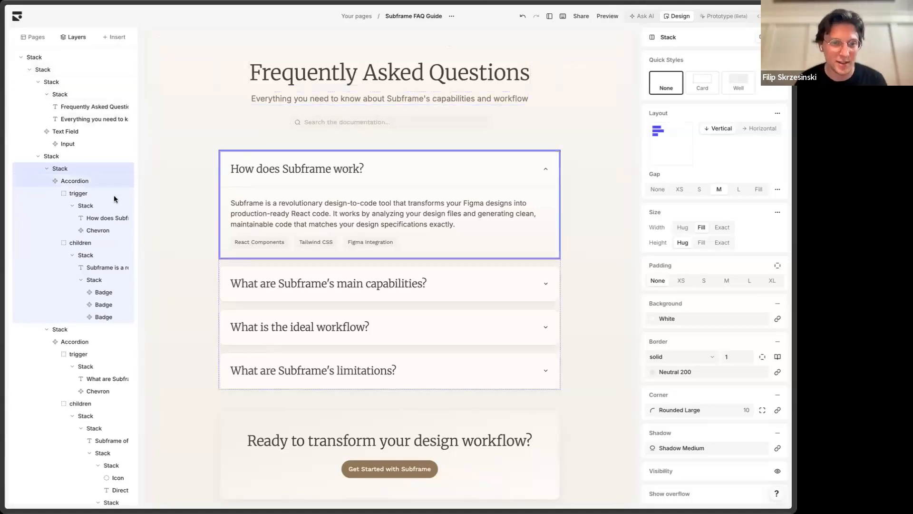
pyautogui.click(87, 181)
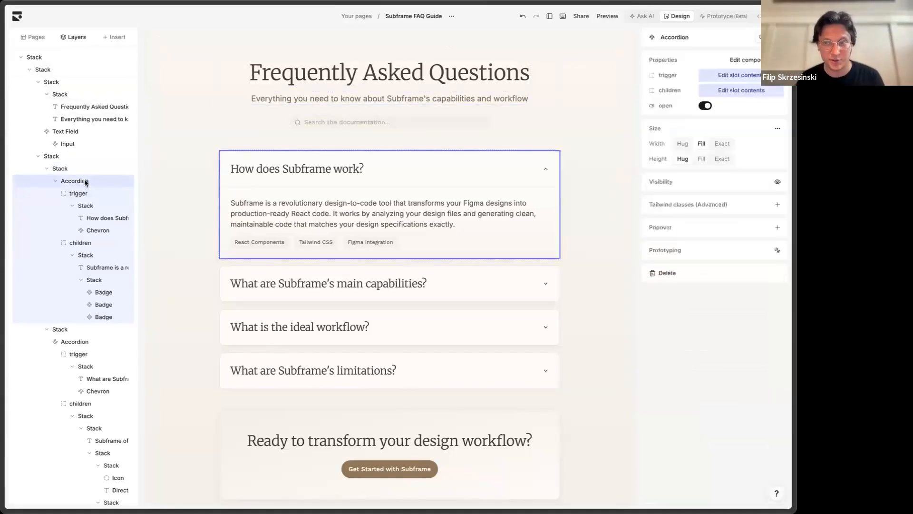
# Start creating a component from the stack around the "How does Subframe work?" accordion.
pyautogui.click(89, 168)
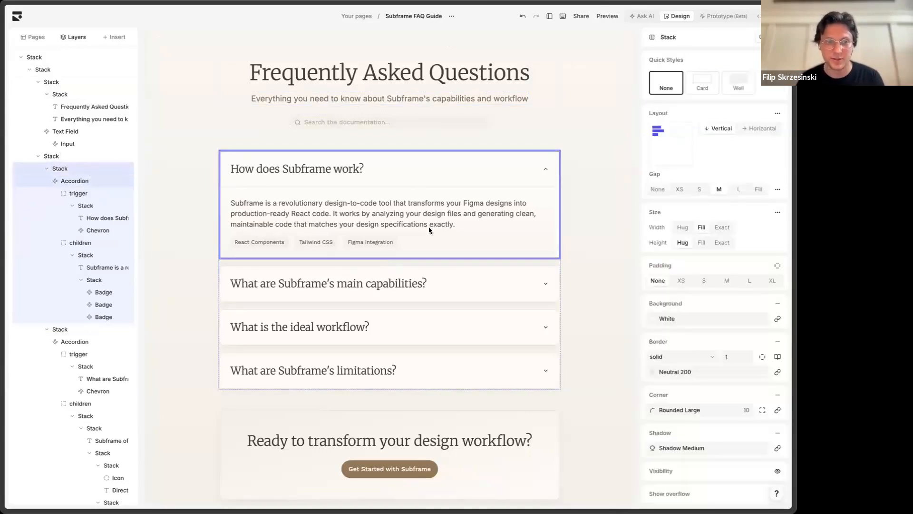
pyautogui.scroll(-1, 409, 191)
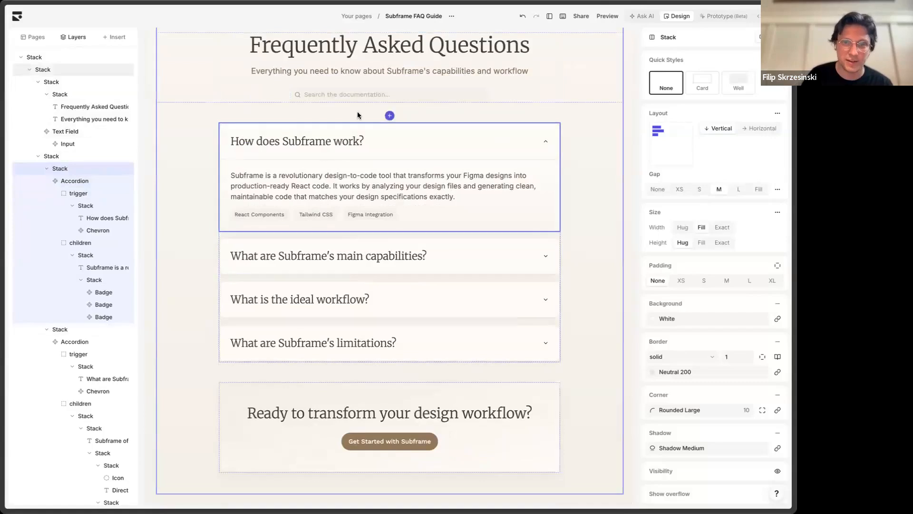
pyautogui.scroll(1, 359, 114)
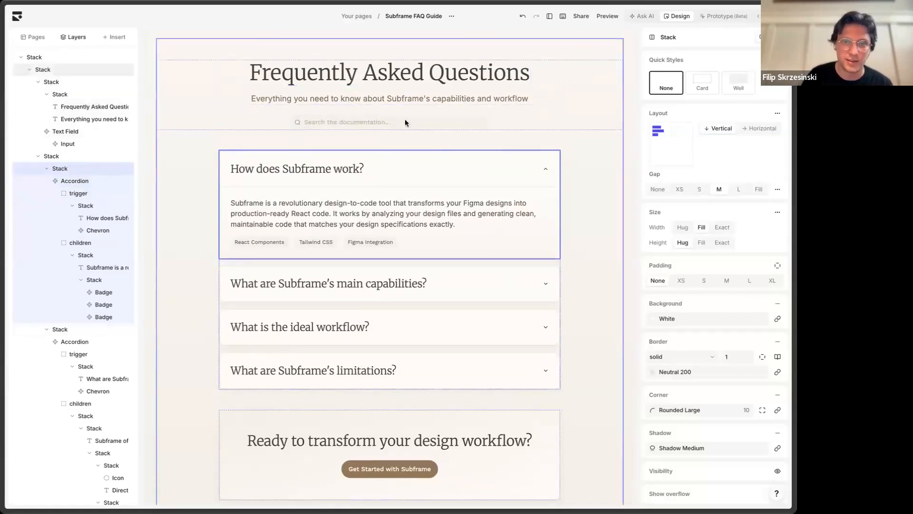
pyautogui.rightClick(346, 213)
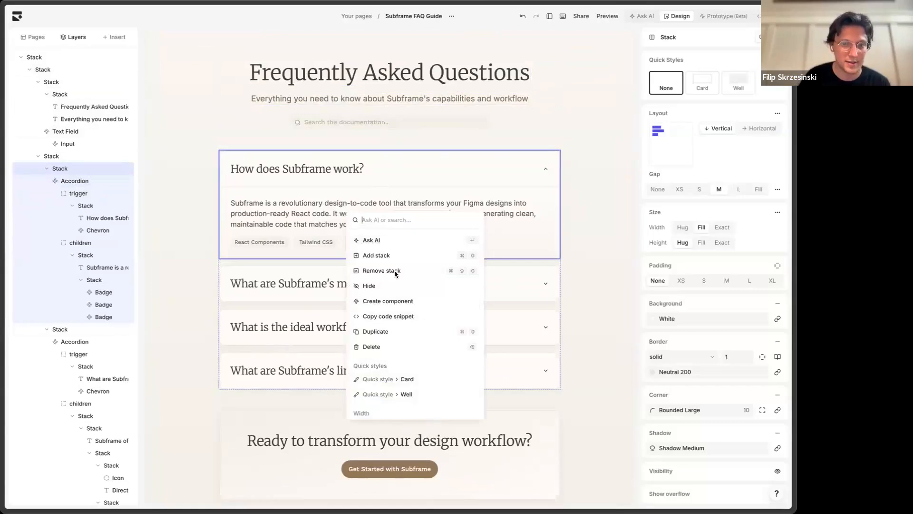
pyautogui.click(399, 301)
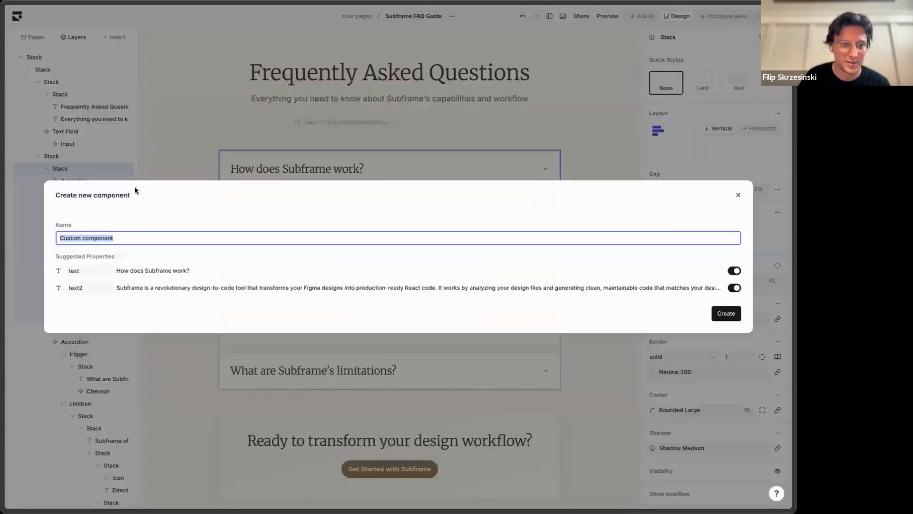
# Name the new component FAQ Accordion and create it with both suggested text properties enabled.
pyautogui.write('Custom')
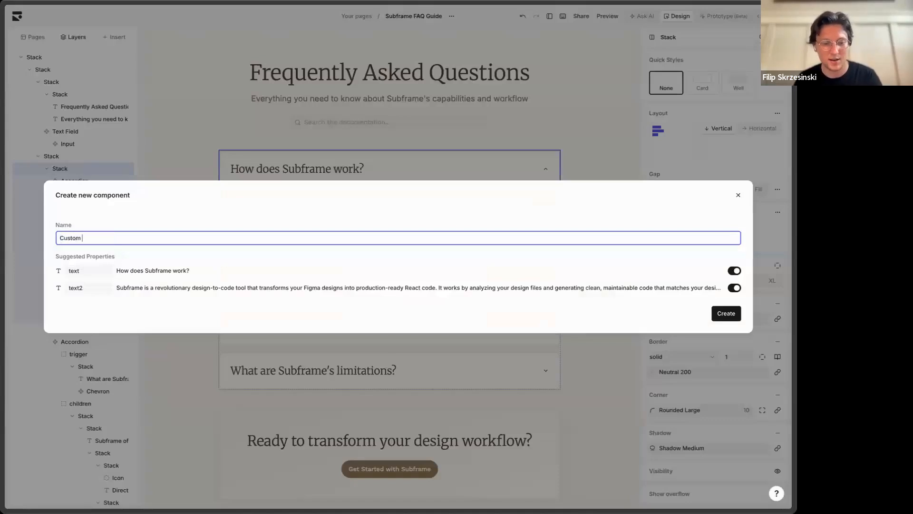
pyautogui.hotkey('ctrl', 'a')
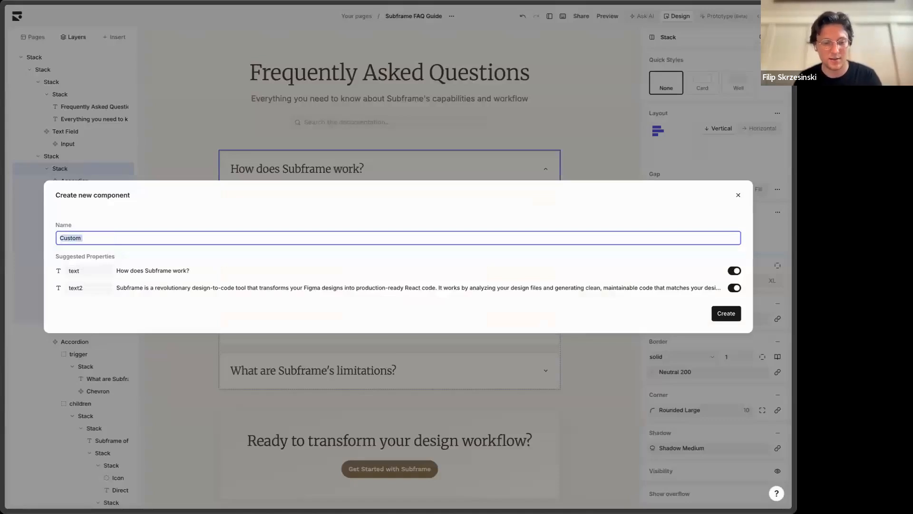
pyautogui.write('FAQ Accoprdio')
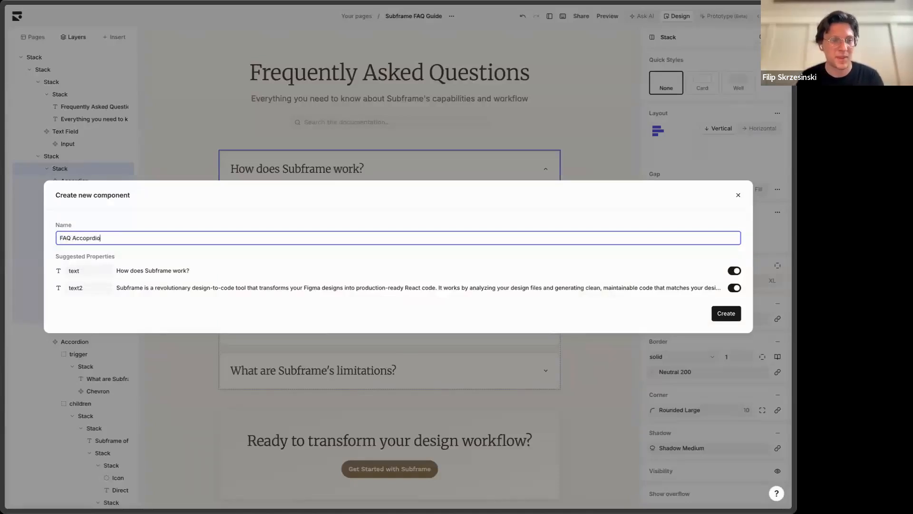
pyautogui.press('BackSpace')
pyautogui.press('BackSpace')
pyautogui.press('BackSpace')
pyautogui.press('BackSpace')
pyautogui.press('BackSpace')
pyautogui.write('rdion')
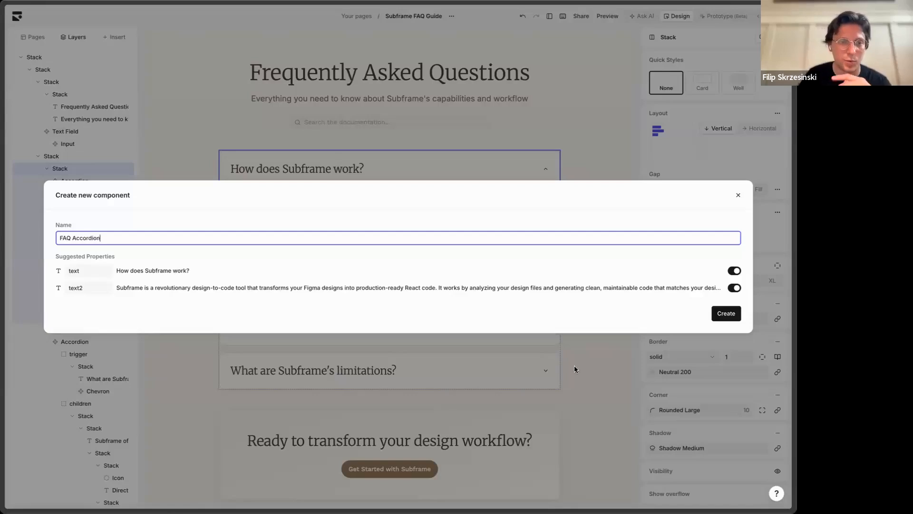
pyautogui.click(96, 269)
pyautogui.click(148, 273)
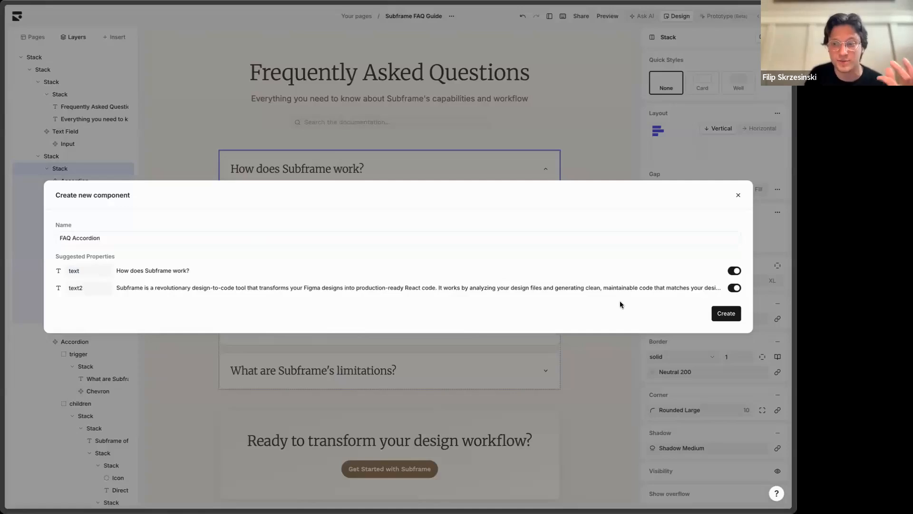
pyautogui.click(724, 313)
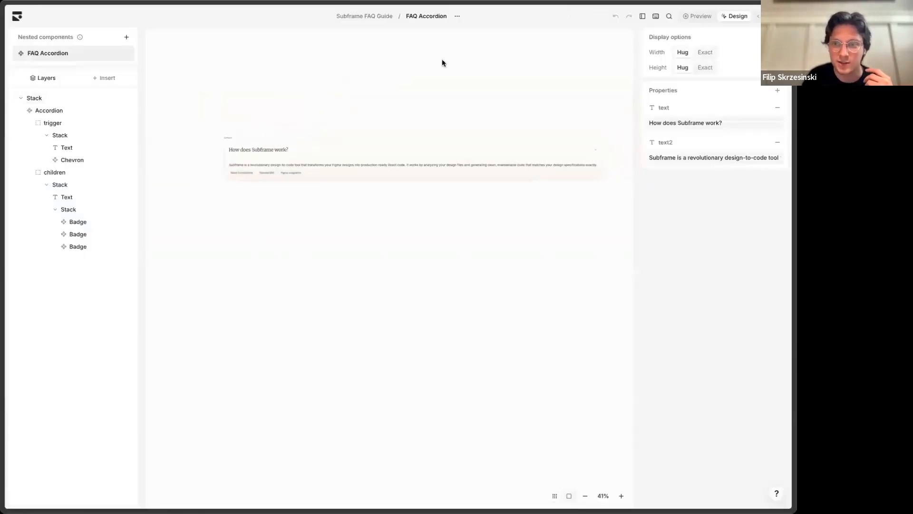
# Narrow the FAQ Accordion component's display width on the canvas to about 602 px.
pyautogui.moveTo(575, 157); pyautogui.dragTo(319, 159)
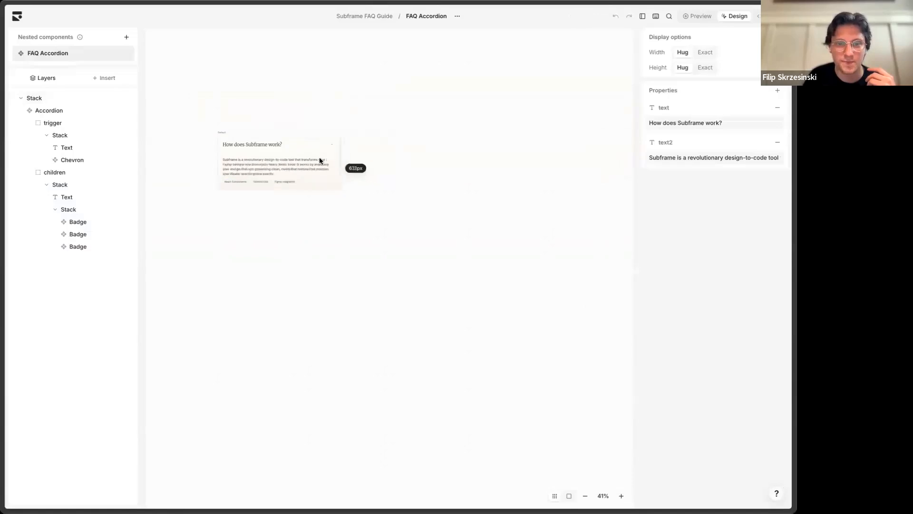
pyautogui.scroll(6, 203, 143)
pyautogui.hscroll(2, 204, 142)
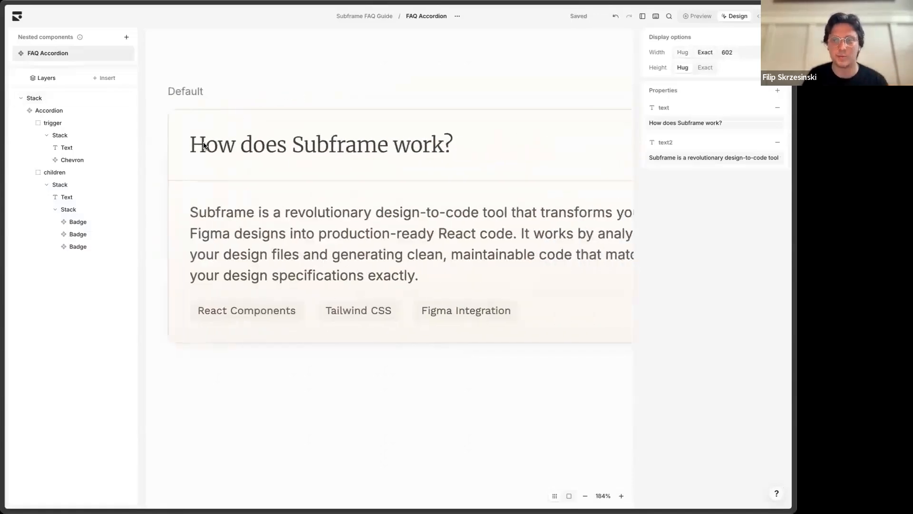
pyautogui.scroll(-2, 204, 141)
pyautogui.hscroll(1, 358, 151)
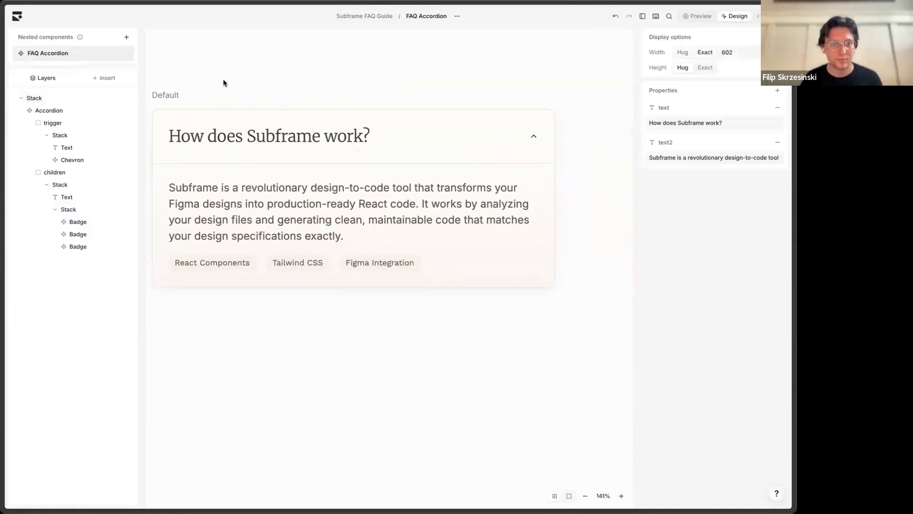
# Preview the FAQ Accordion component, test both text properties with placeholder text, and return to the component editor.
pyautogui.click(697, 16)
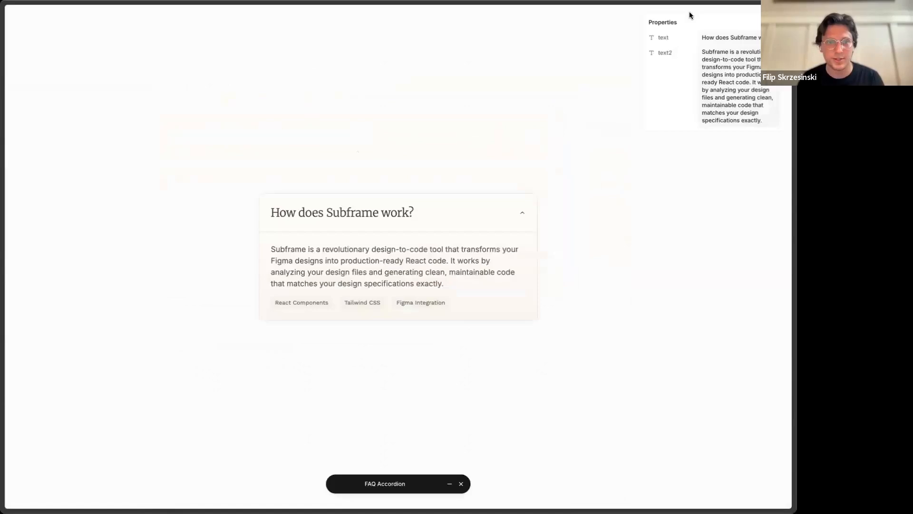
pyautogui.click(732, 38)
pyautogui.write('adgadskjg nasldkjg.')
pyautogui.moveTo(702, 51); pyautogui.dragTo(728, 98)
pyautogui.write('asg.,ja sbg.kj as;gkjnas')
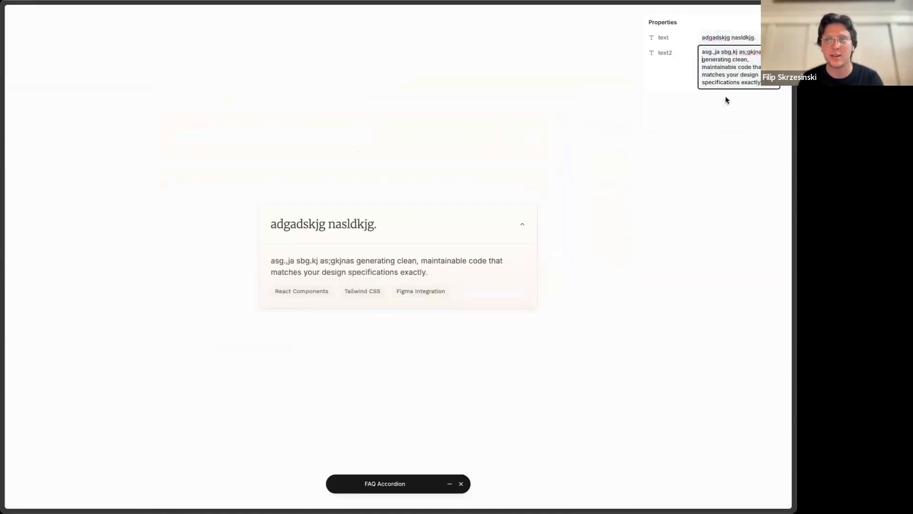
pyautogui.hotkey('ctrl', 'a')
pyautogui.write('sdg;lkj sdgkjbs dglkjsd')
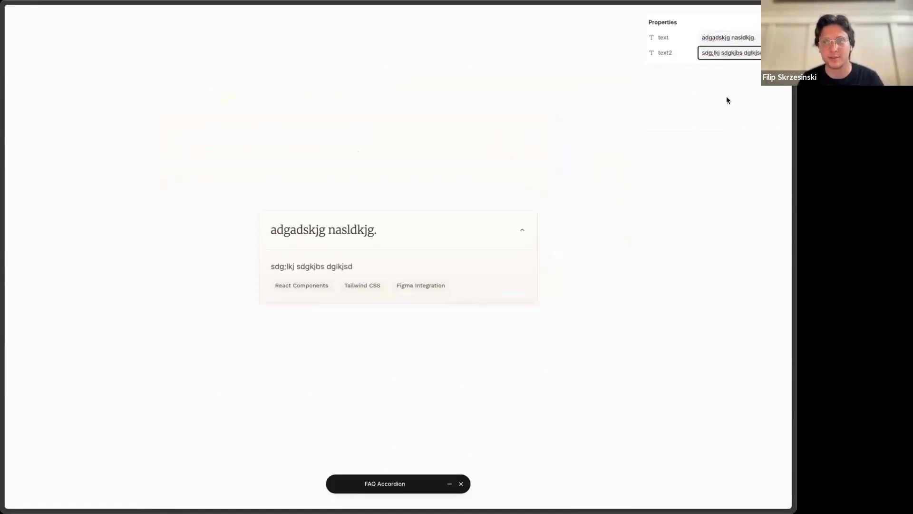
pyautogui.click(674, 172)
pyautogui.press('Escape')
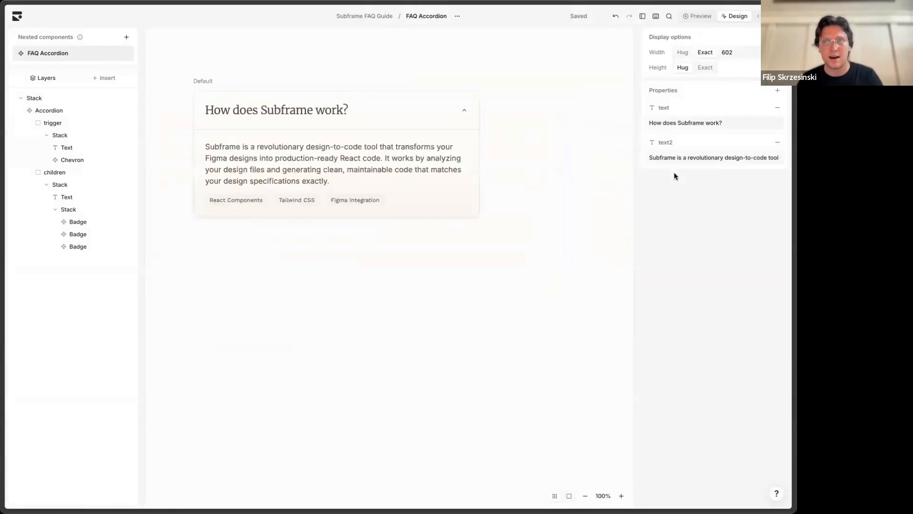
# Rename the component property that holds "How does Subframe work?" as title.
pyautogui.doubleClick(664, 107)
pyautogui.write('title')
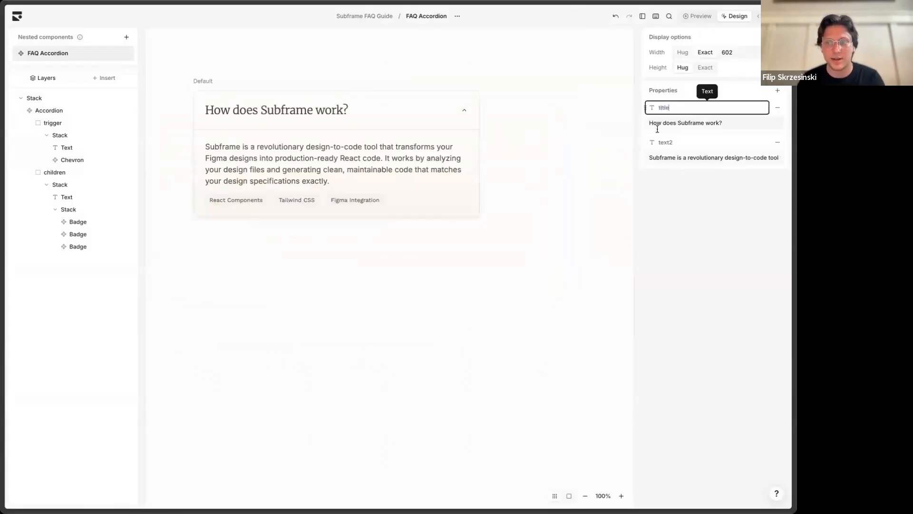
# Rename the component's text2 property as content.
pyautogui.doubleClick(678, 140)
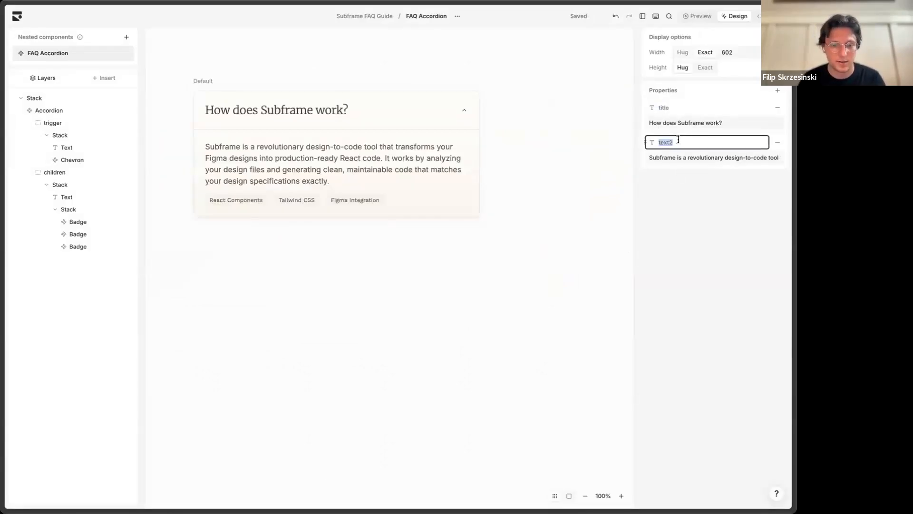
pyautogui.write('content')
pyautogui.press('Return')
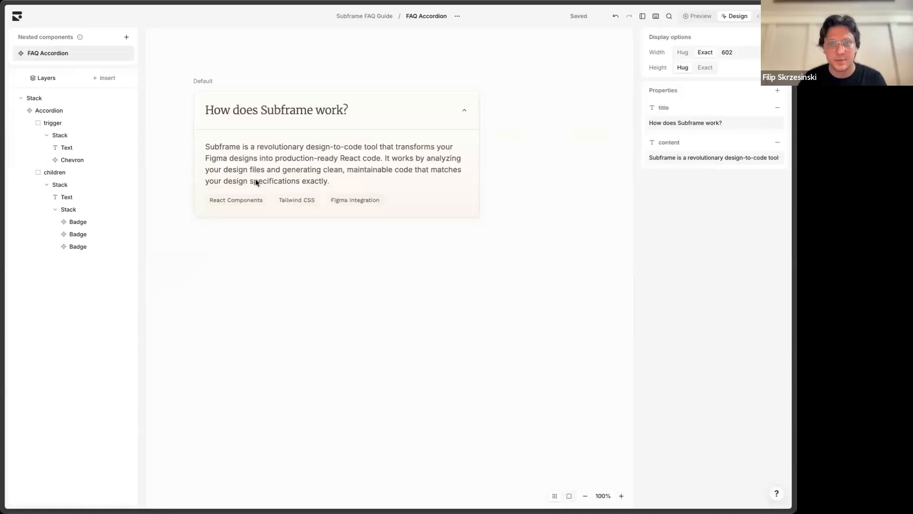
pyautogui.click(250, 203)
pyautogui.doubleClick(250, 202)
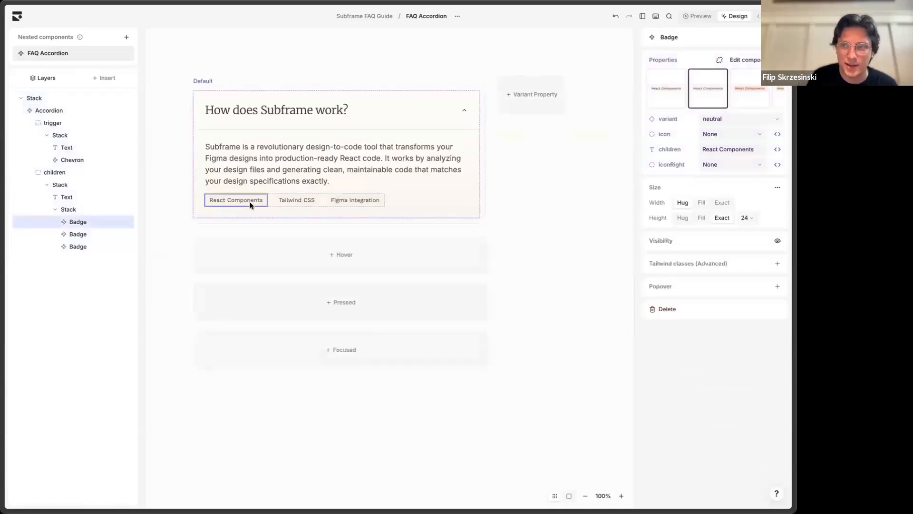
pyautogui.click(776, 150)
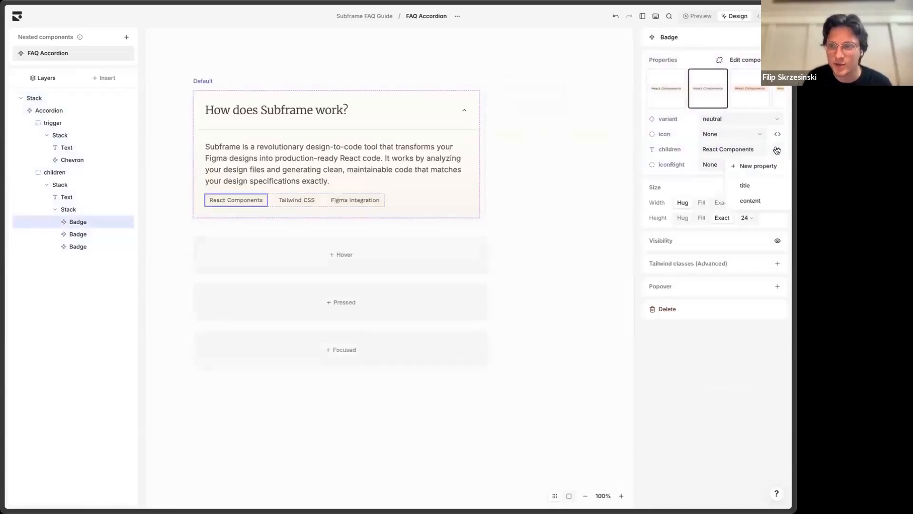
pyautogui.click(595, 191)
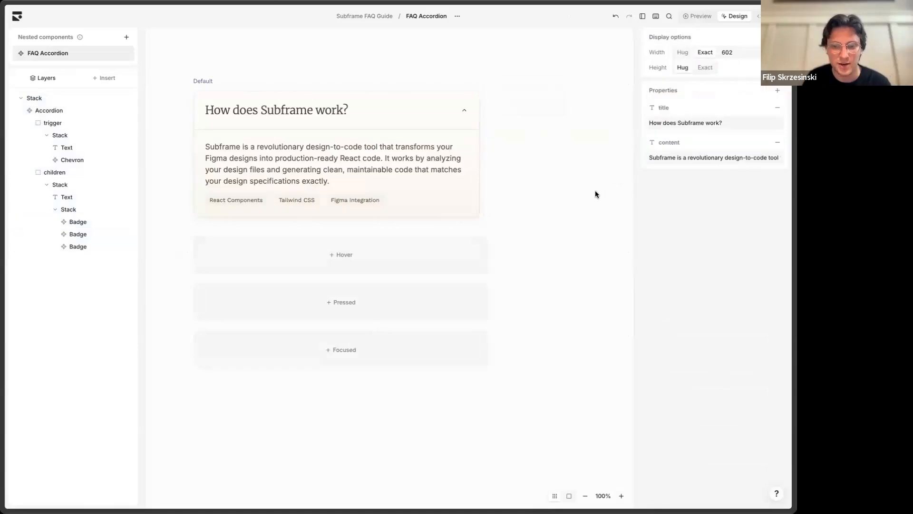
# Turn the stack holding the three badges into a slot named badges and set its gap to 12.
pyautogui.click(266, 201)
pyautogui.click(267, 201)
pyautogui.click(266, 201)
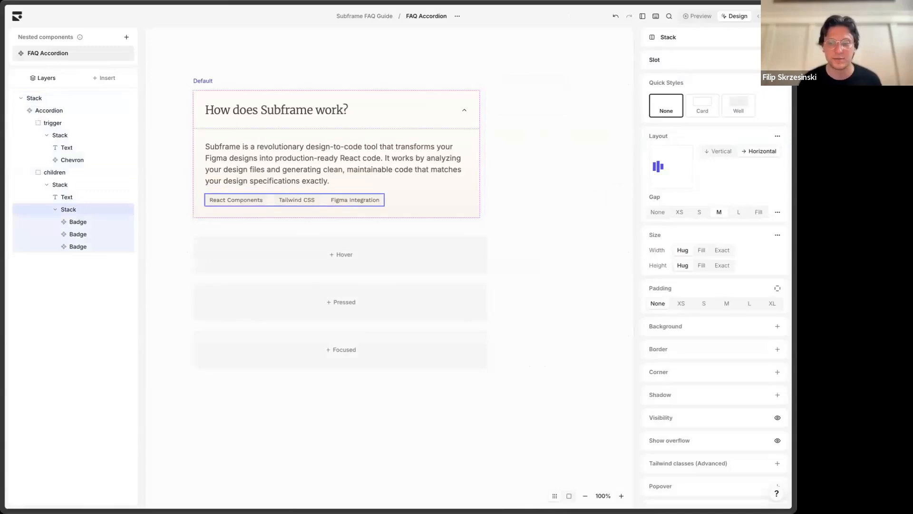
pyautogui.click(778, 60)
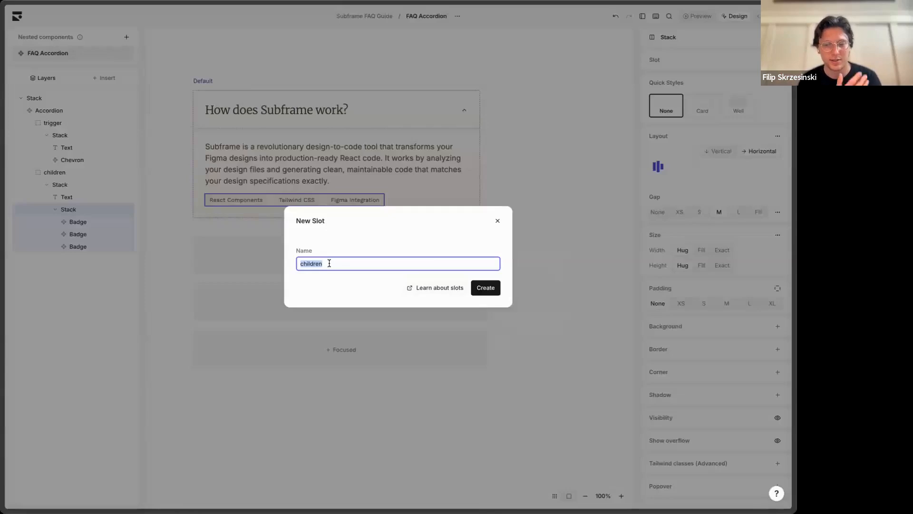
pyautogui.write('badges')
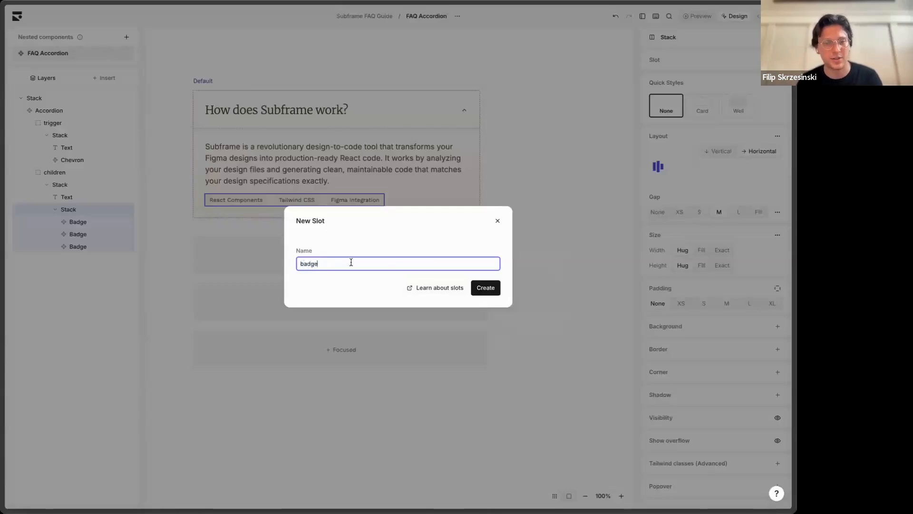
pyautogui.click(487, 289)
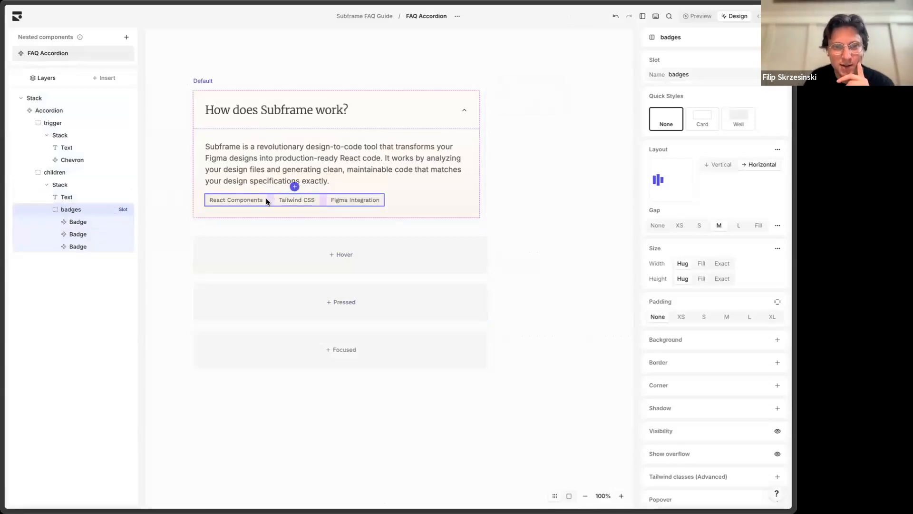
pyautogui.moveTo(270, 200); pyautogui.dragTo(269, 200)
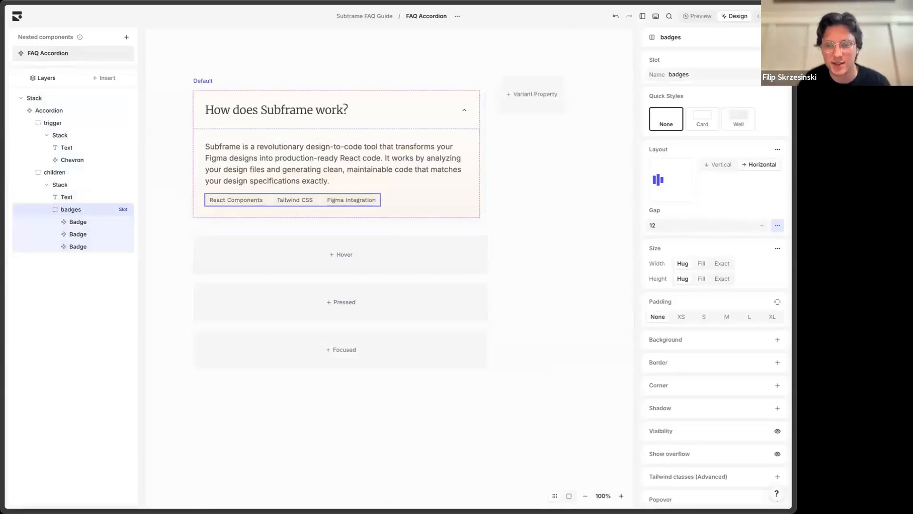
# Return to the Subframe FAQ Guide page, make the FAQ Accordion's badges slot editable, and delete its Tailwind CSS badge.
pyautogui.click(372, 16)
pyautogui.click(381, 191)
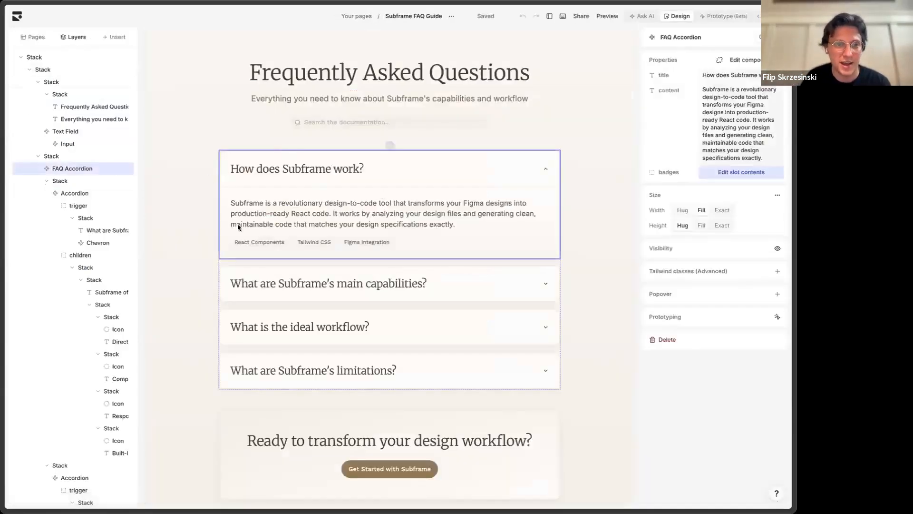
pyautogui.click(742, 172)
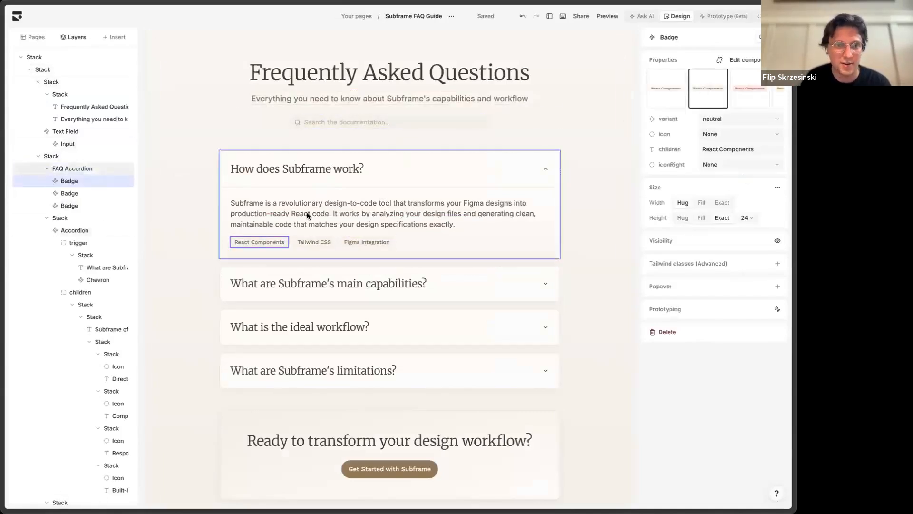
pyautogui.click(286, 202)
pyautogui.click(315, 241)
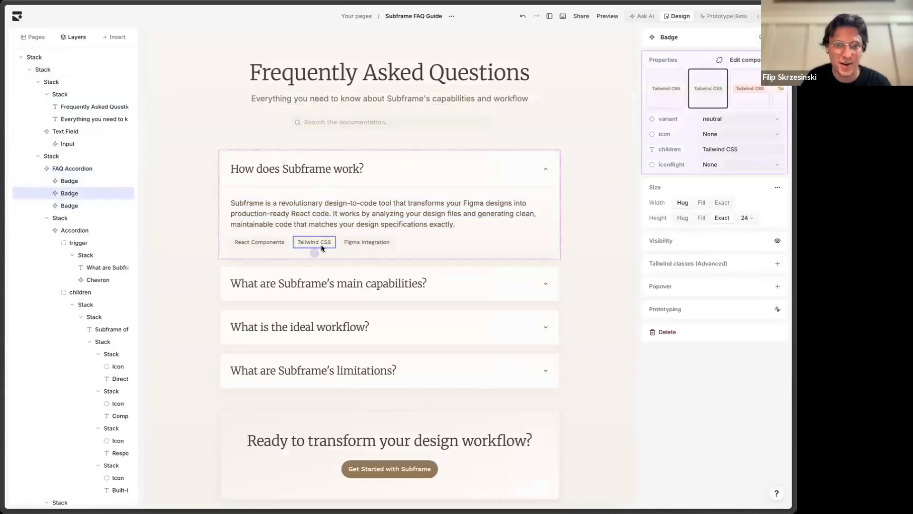
pyautogui.press('Delete')
# Change the Figma Integration badge's text to "agasg".
pyautogui.click(270, 242)
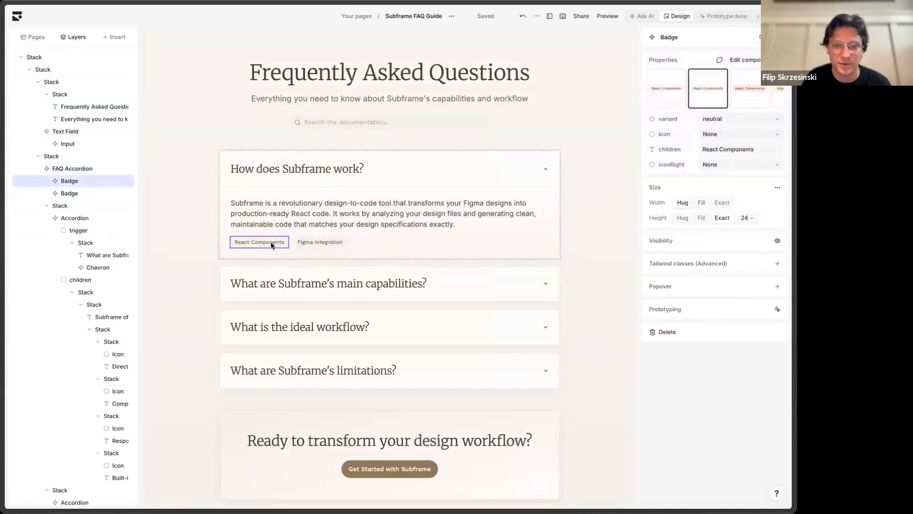
pyautogui.doubleClick(321, 243)
pyautogui.write('agasg')
pyautogui.click(278, 243)
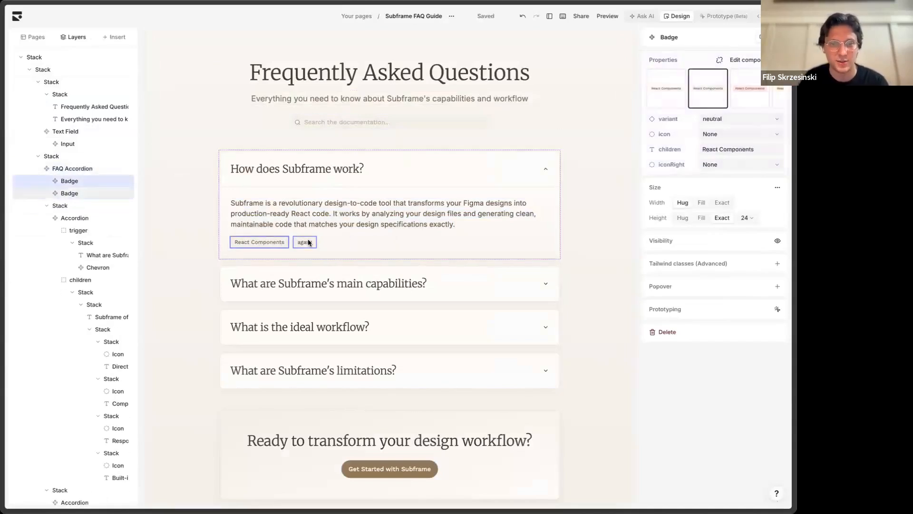
# Try adding a Bar Chart after the "agasg" badge in the slot, and undo the insertion.
pyautogui.click(309, 242)
pyautogui.click(322, 242)
pyautogui.write('ba')
pyautogui.press('Down')
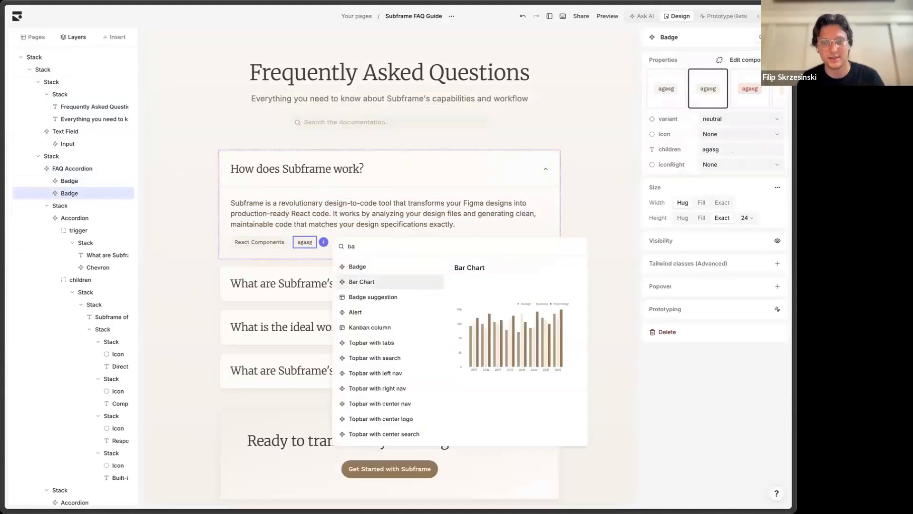
pyautogui.press('Return')
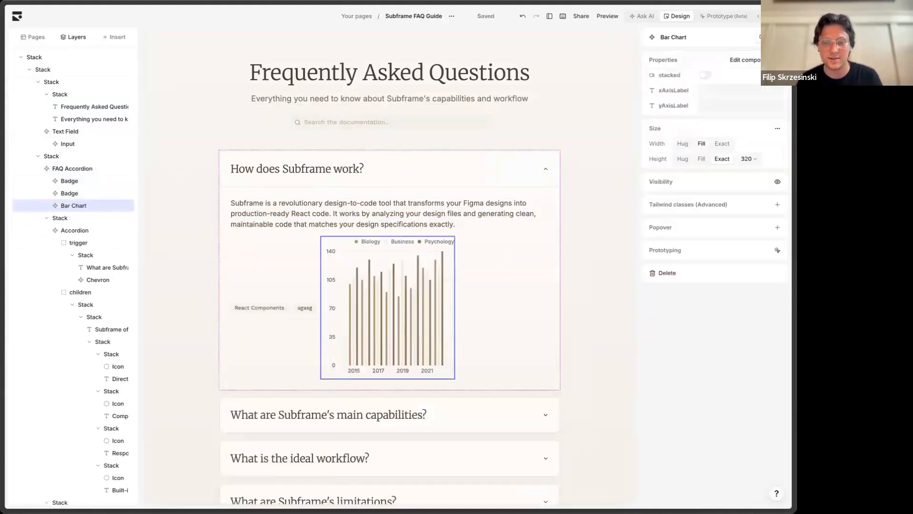
pyautogui.hotkey('ctrl', 'z')
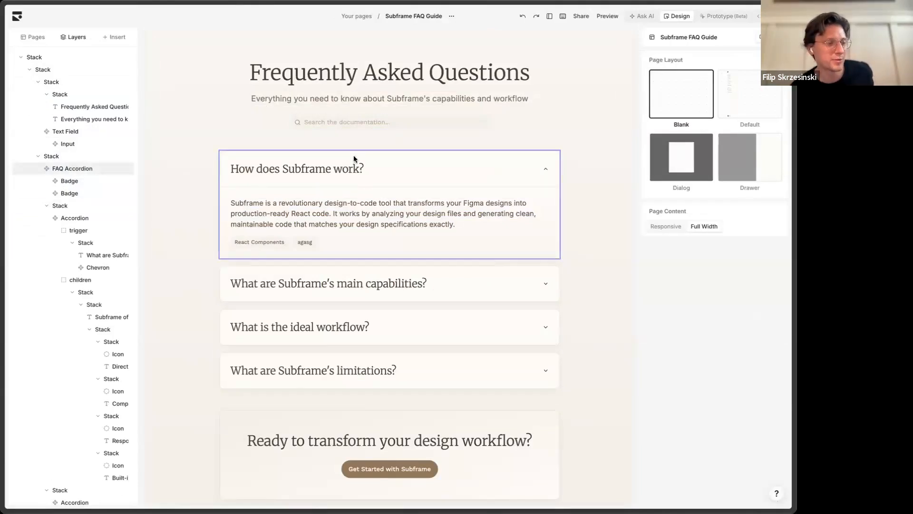
pyautogui.click(270, 239)
pyautogui.click(270, 239)
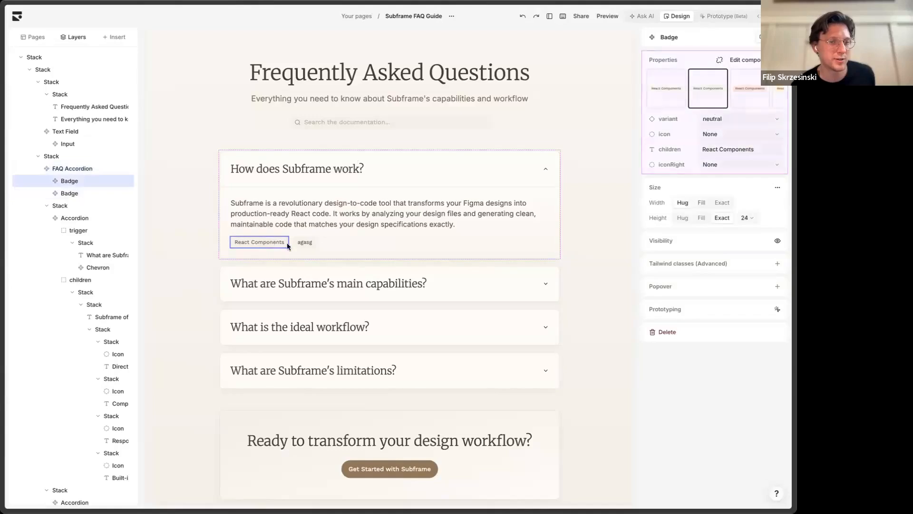
pyautogui.click(304, 242)
pyautogui.click(251, 244)
pyautogui.click(255, 242)
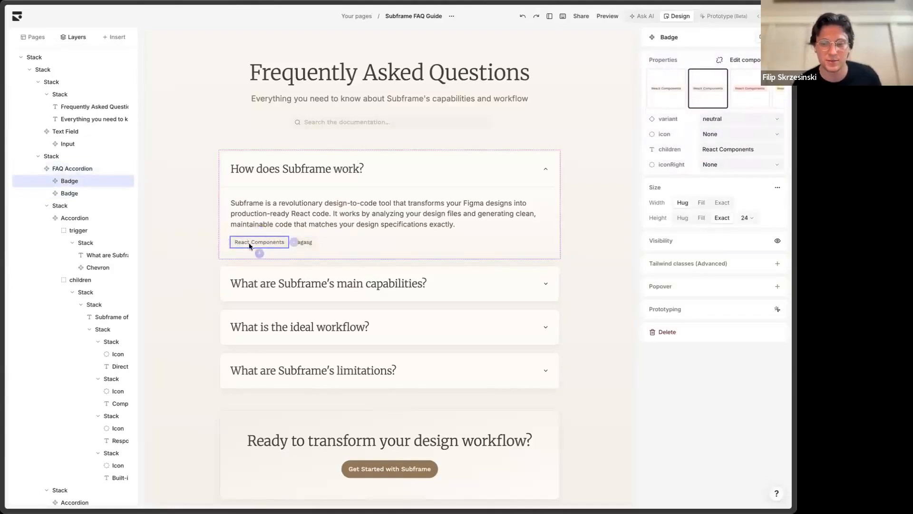
pyautogui.click(305, 241)
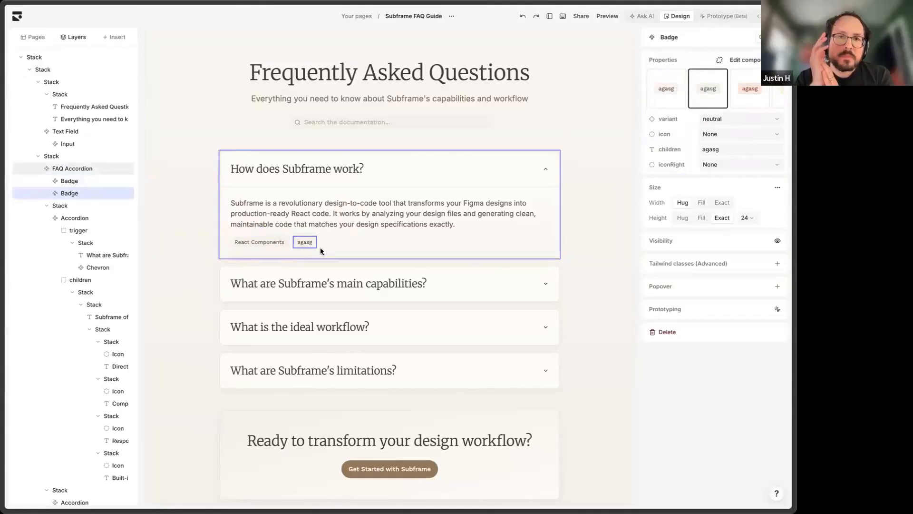
# Examine the FAQ Accordion's exported React snippet, especially the badges property, and return to the design view.
pyautogui.click(767, 16)
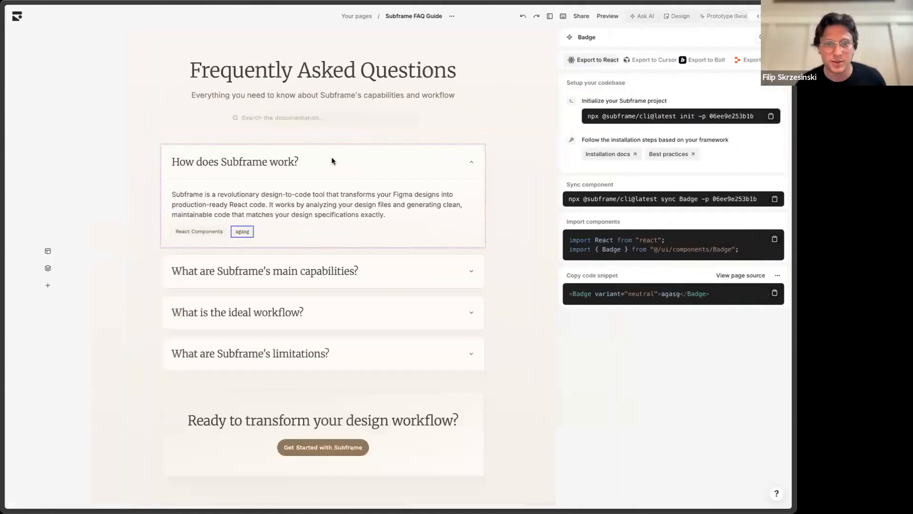
pyautogui.click(333, 161)
pyautogui.moveTo(488, 359); pyautogui.dragTo(482, 368)
pyautogui.moveTo(476, 327); pyautogui.dragTo(455, 333)
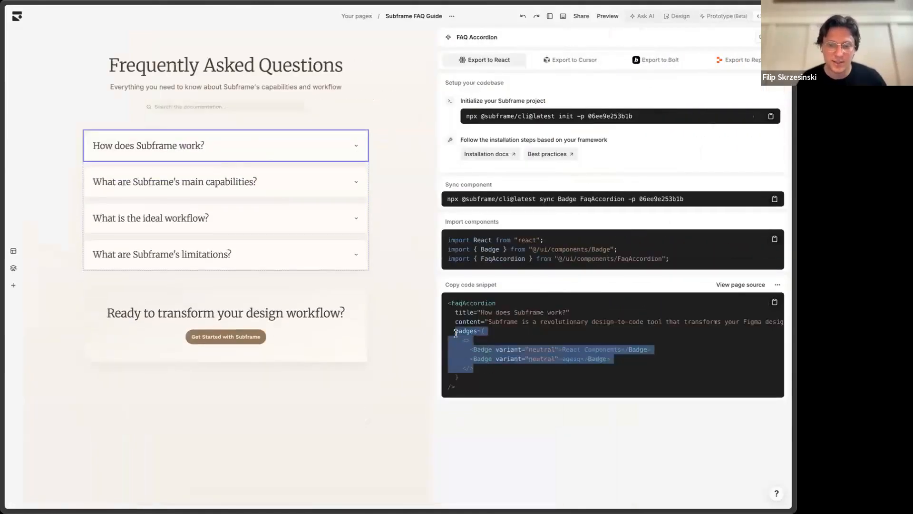
pyautogui.moveTo(602, 348); pyautogui.dragTo(623, 344)
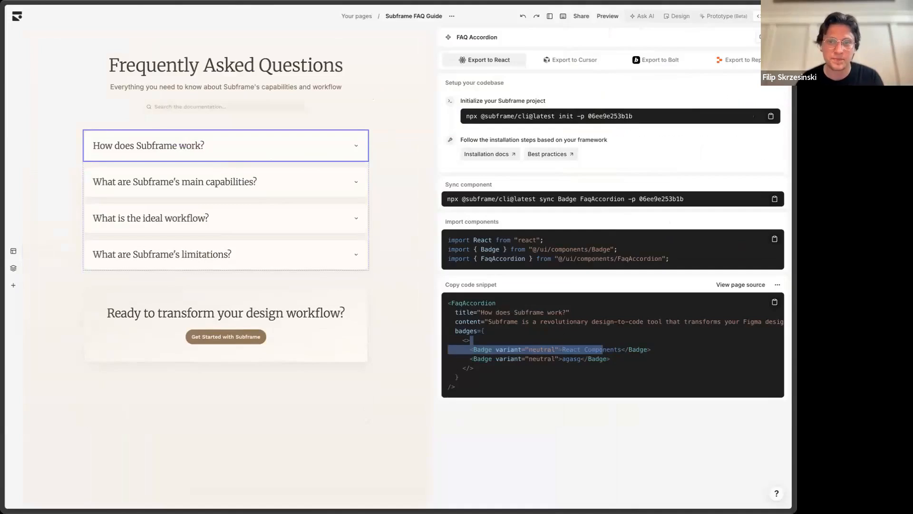
pyautogui.click(679, 18)
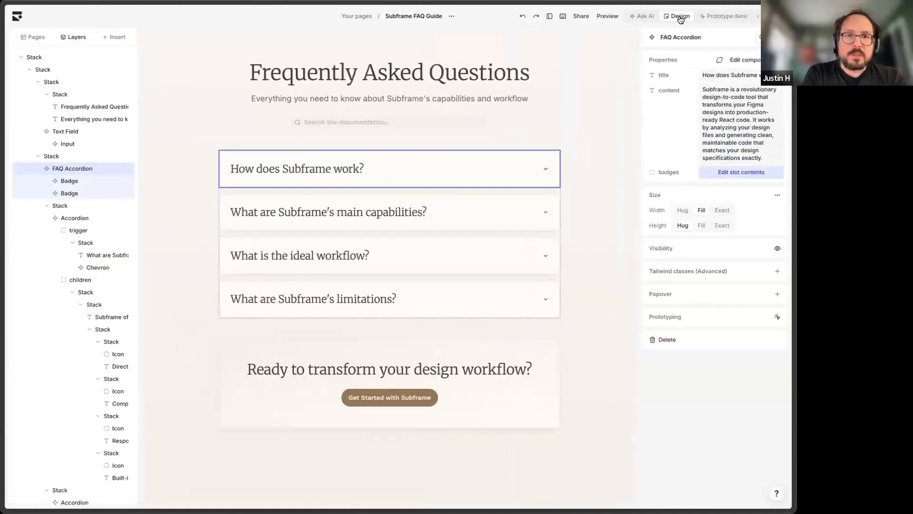
# Start a new page from the pages overview and save the AI personalization description "subframe is chat app for design feedback".
pyautogui.click(366, 16)
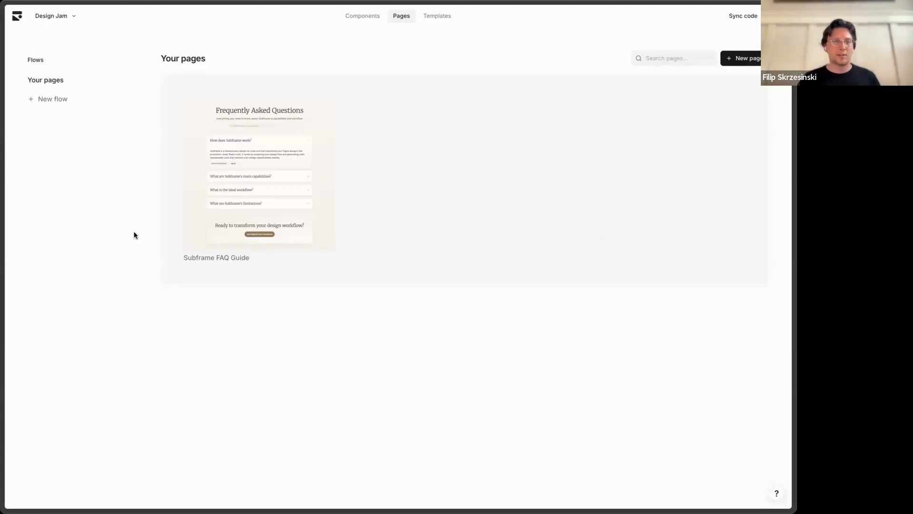
pyautogui.click(751, 59)
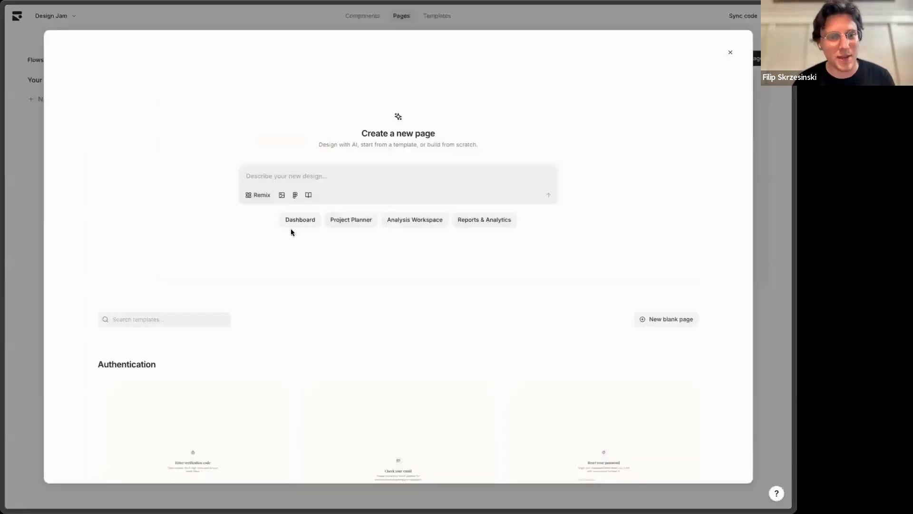
pyautogui.click(309, 196)
pyautogui.click(311, 287)
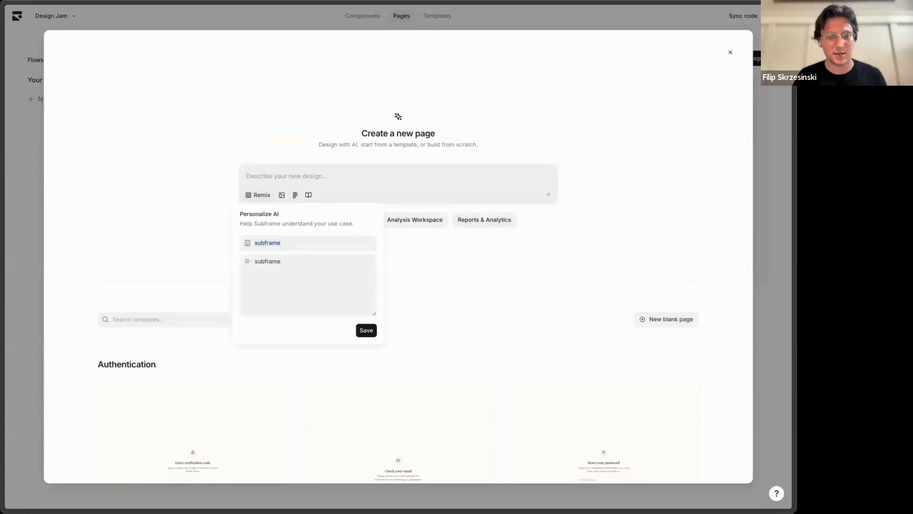
pyautogui.write('is')
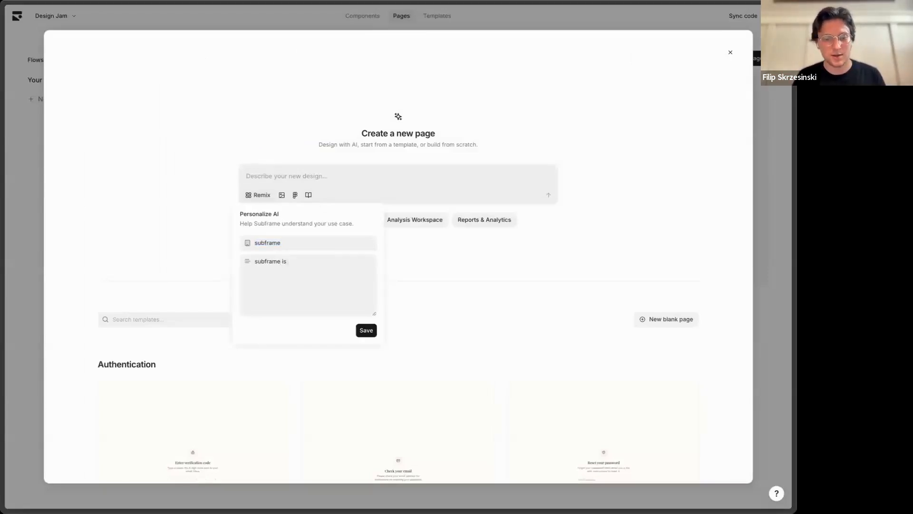
pyautogui.write('ah')
pyautogui.press('BackSpace')
pyautogui.press('BackSpace')
pyautogui.press('BackSpace')
pyautogui.write('chat ')
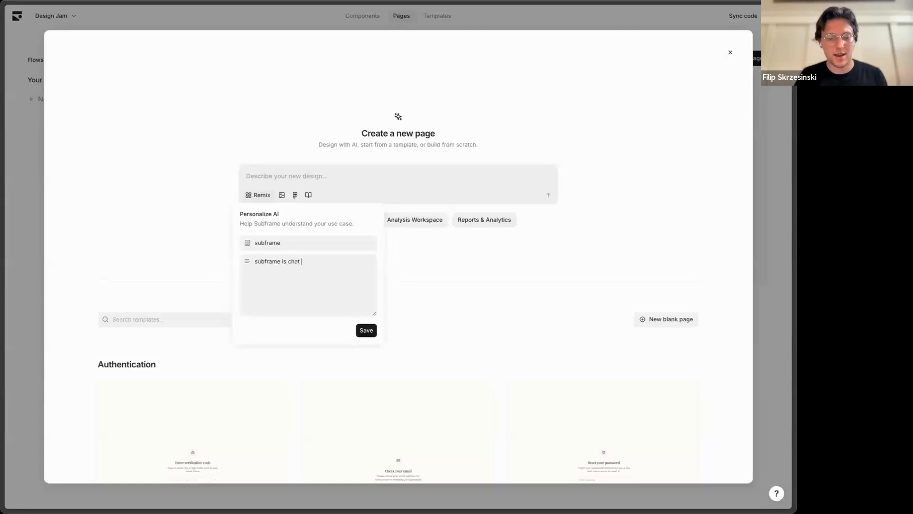
pyautogui.write('app for design feedback')
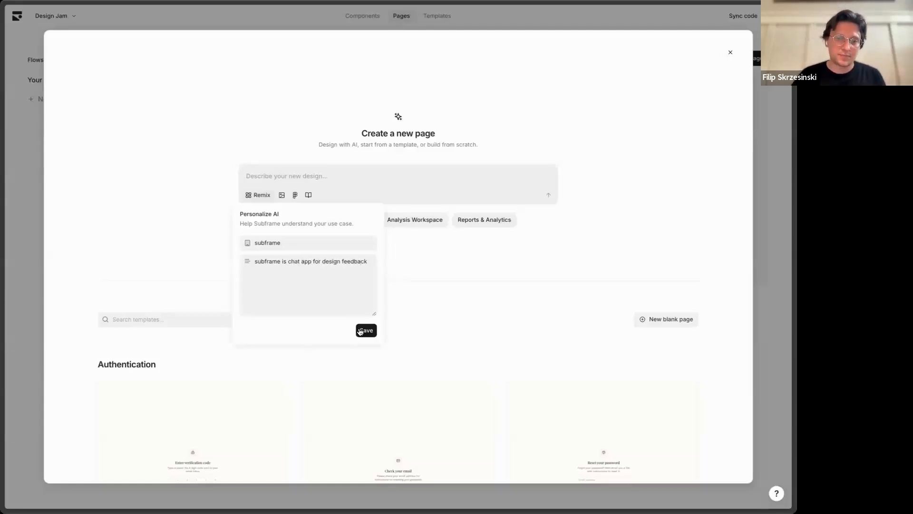
pyautogui.click(359, 329)
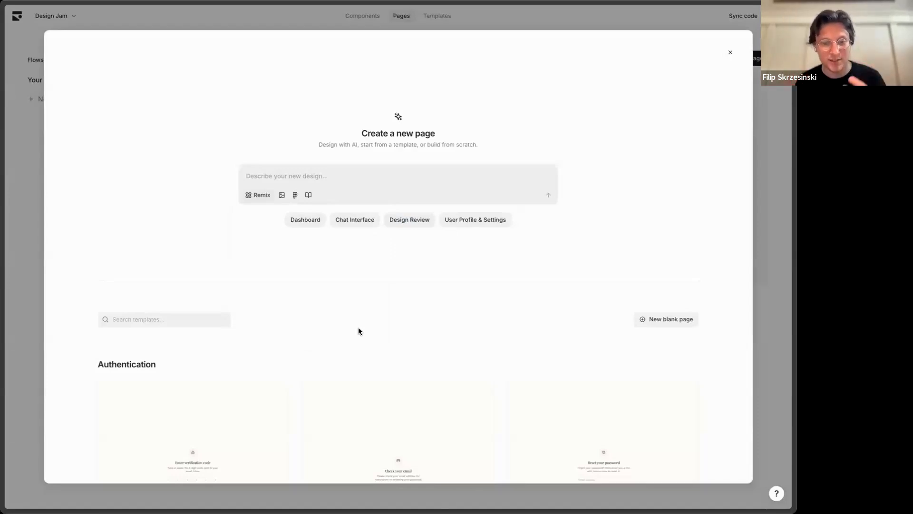
# Generate a new page with AI from "a simple chat interface that supports images and buttons for giving feedback on the uploaded image".
pyautogui.click(282, 175)
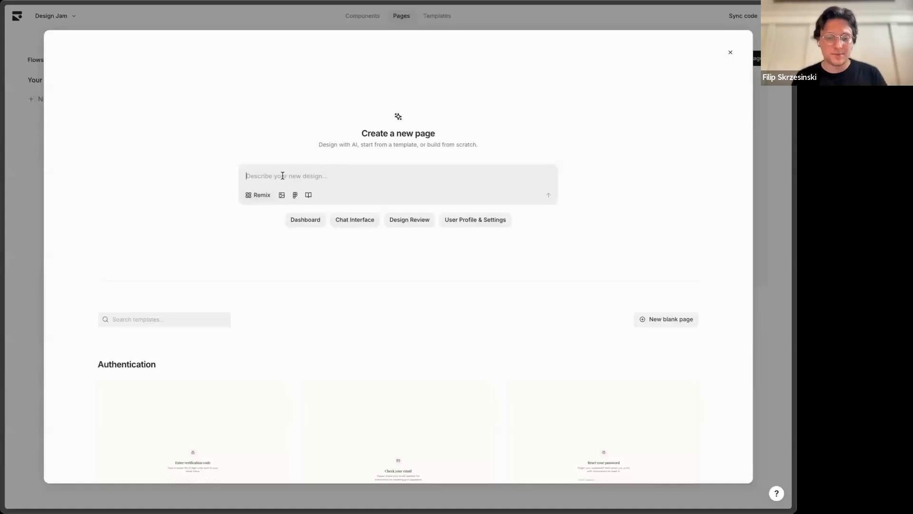
pyautogui.write('a sim')
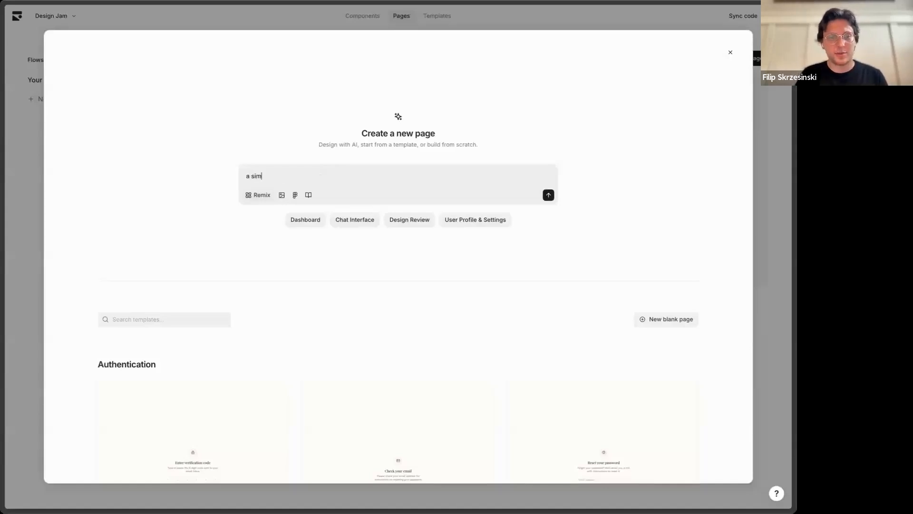
pyautogui.write('ple tchat interface ')
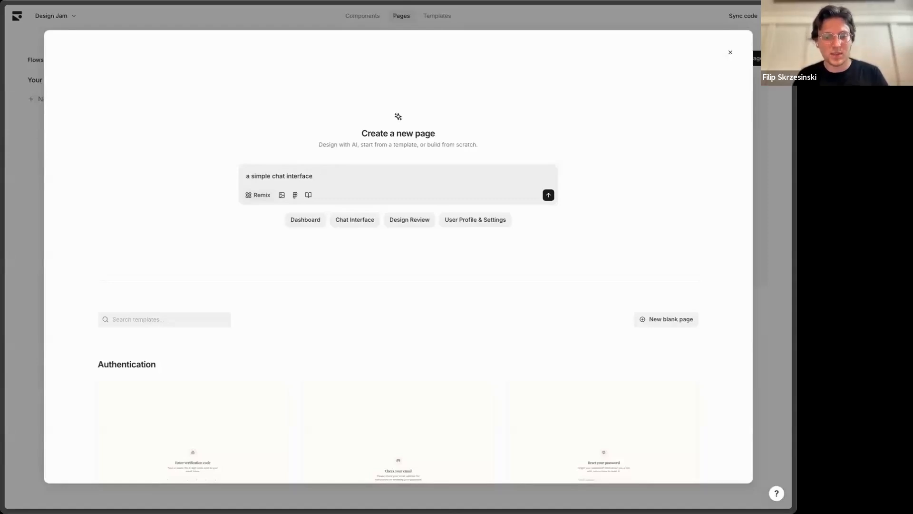
pyautogui.write('that supports ')
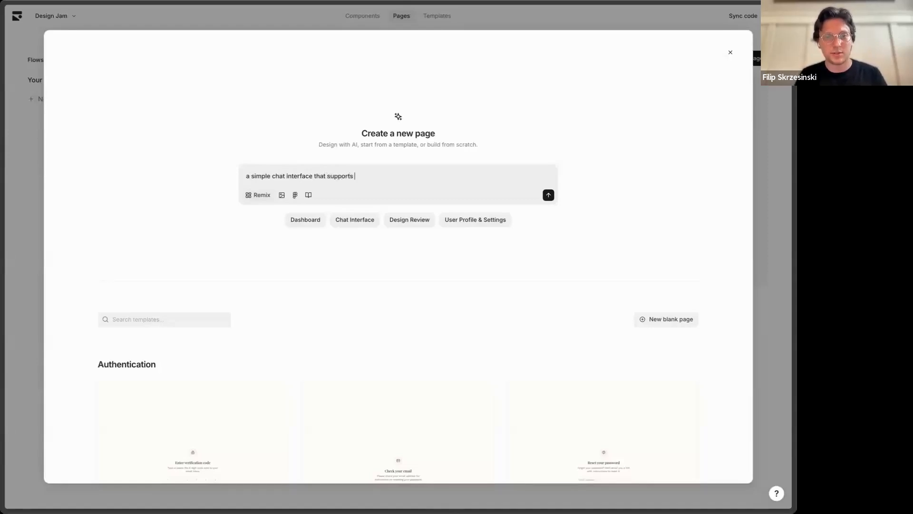
pyautogui.write('images and ')
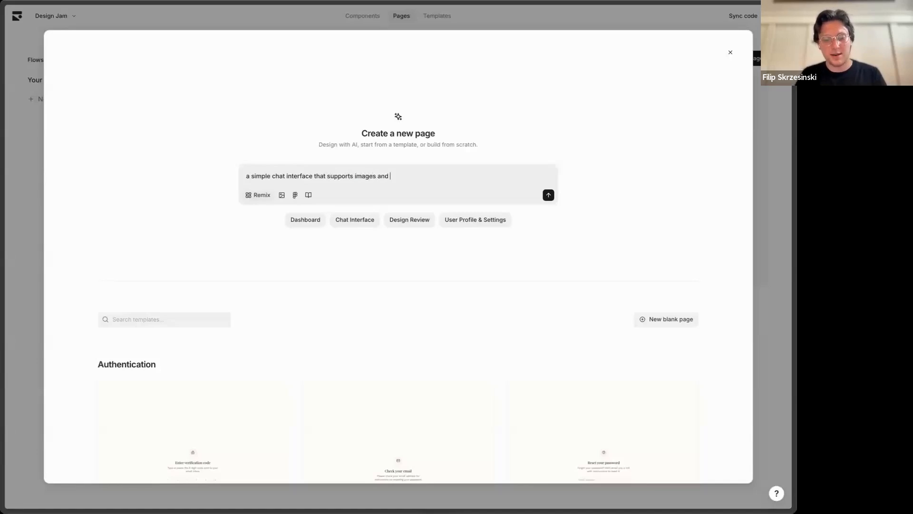
pyautogui.write('but')
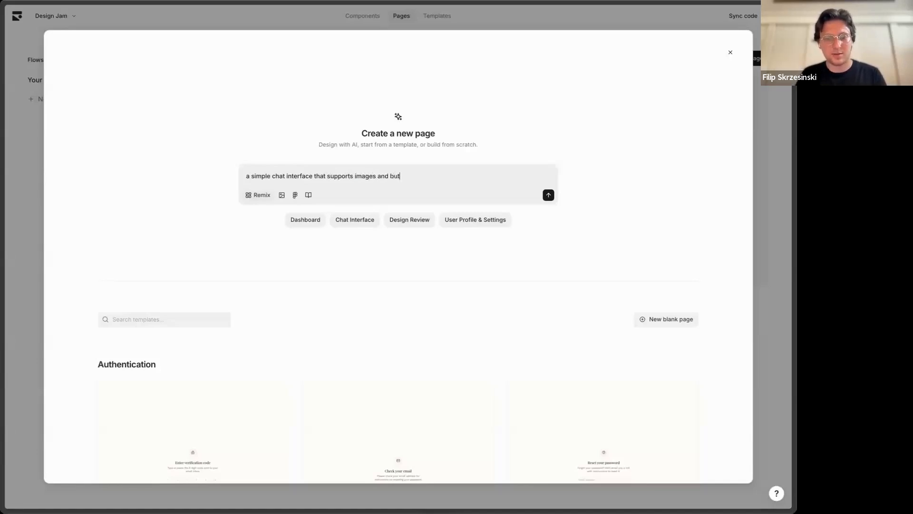
pyautogui.write('tons for gi')
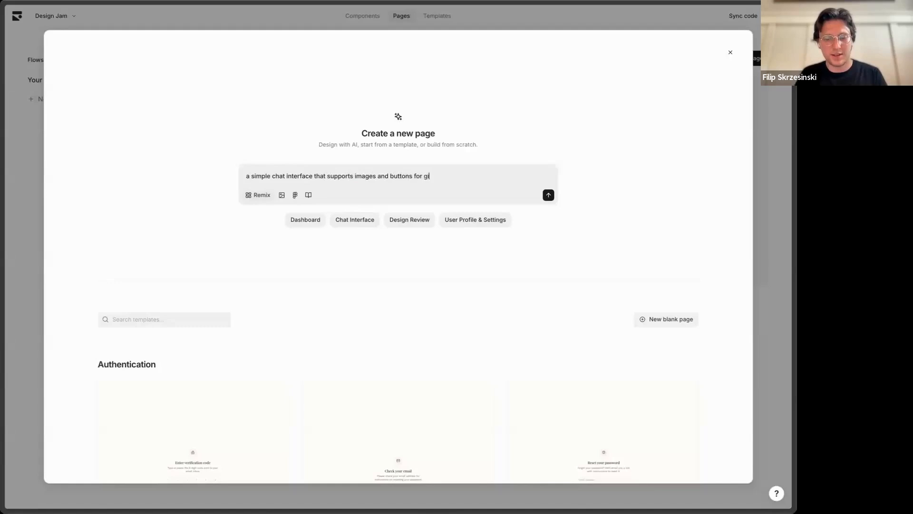
pyautogui.write('ving feedback on the ')
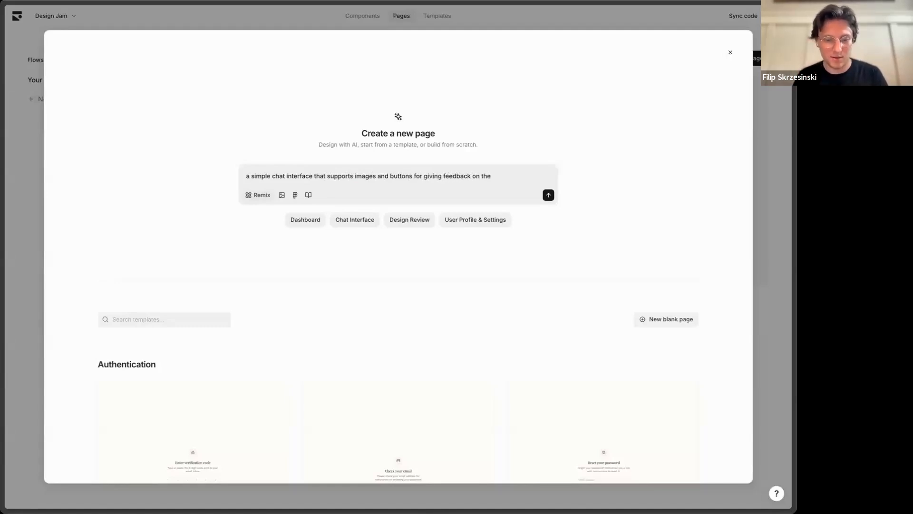
pyautogui.write('uploaded ')
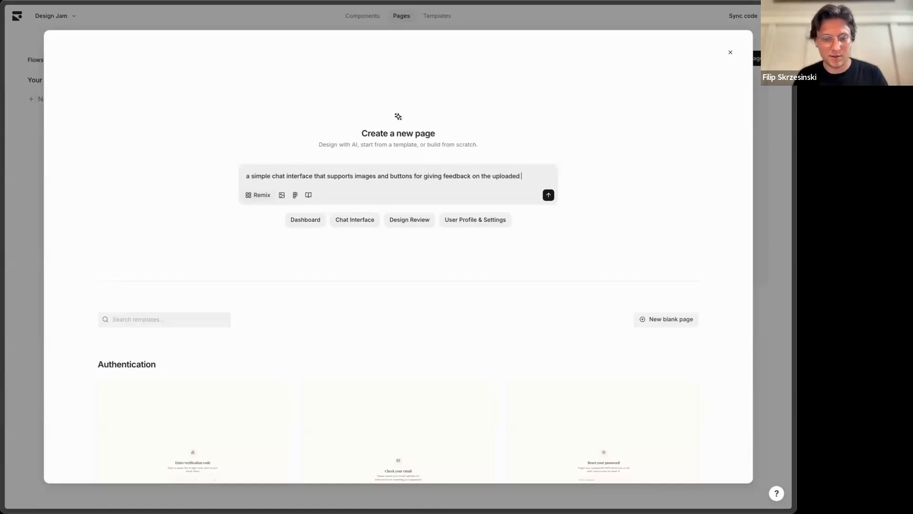
pyautogui.write('image')
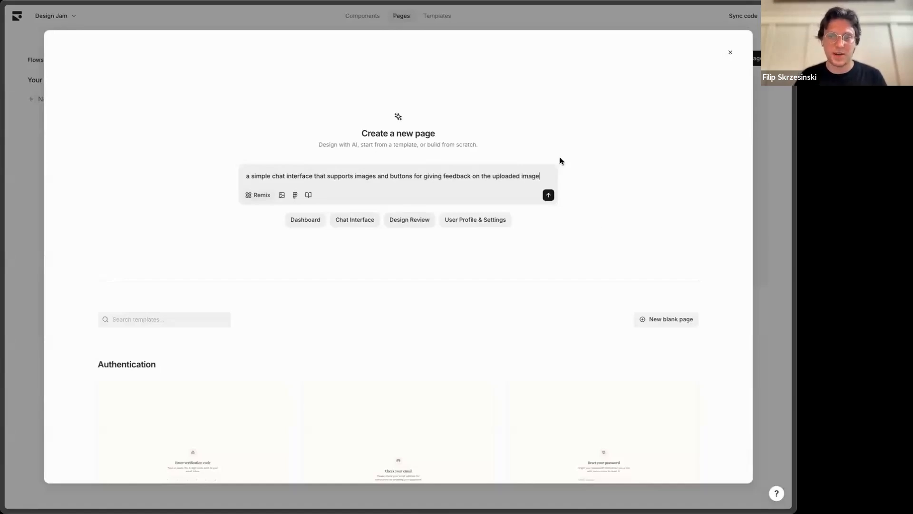
pyautogui.click(548, 199)
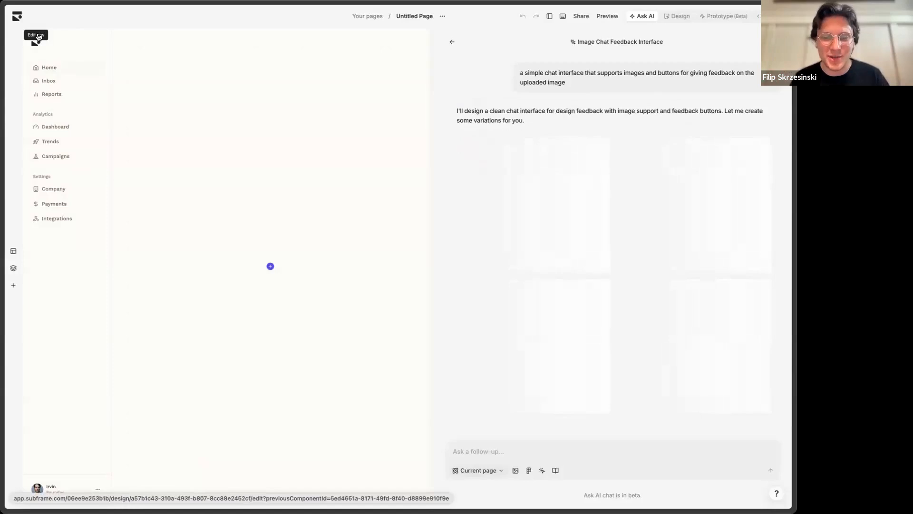
# Switch to the design view, try the Blank page layout, and return to the Default layout.
pyautogui.click(676, 16)
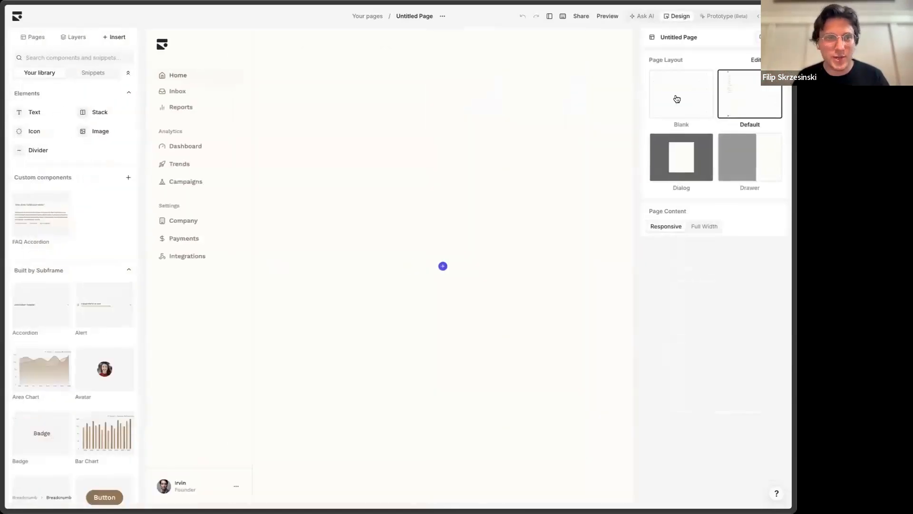
pyautogui.click(678, 99)
pyautogui.click(749, 98)
pyautogui.click(685, 109)
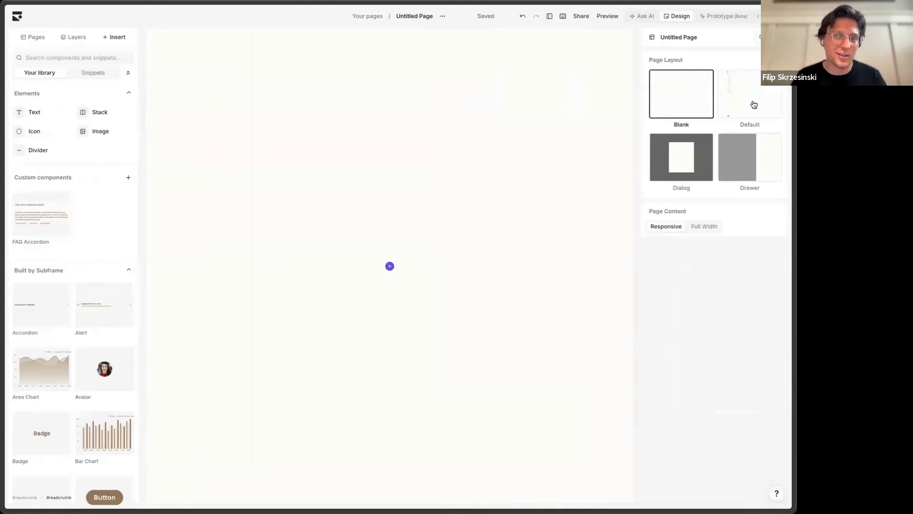
pyautogui.click(752, 104)
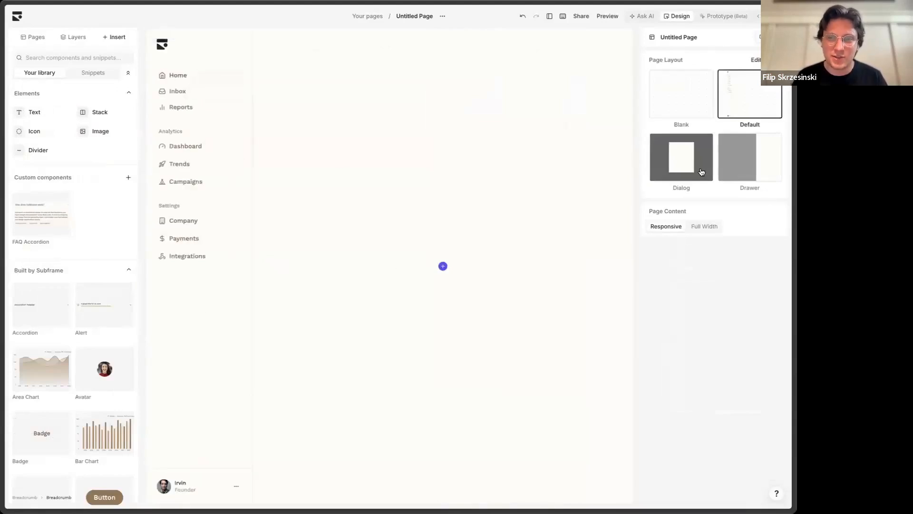
# Open the Default page layout's navigation for editing and examine its sidebar, nav items and the Nav Item component.
pyautogui.click(162, 37)
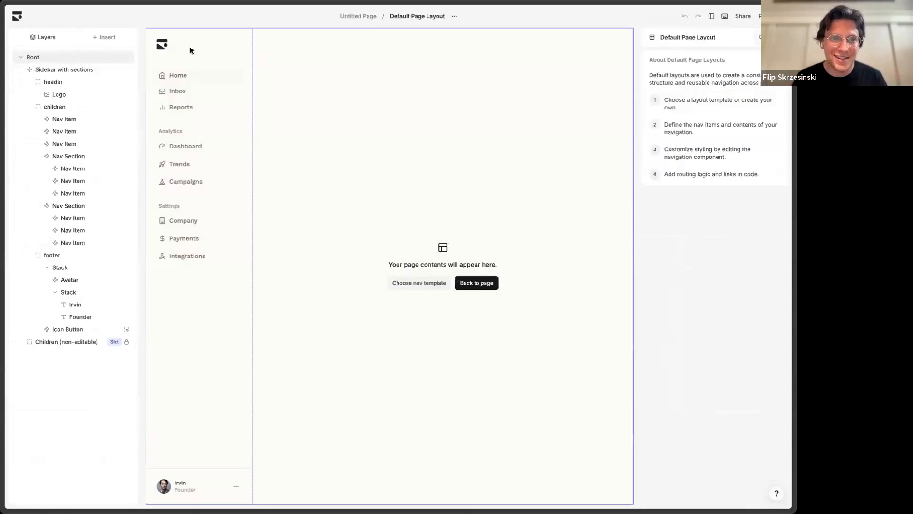
pyautogui.click(207, 57)
pyautogui.click(207, 57)
pyautogui.click(176, 90)
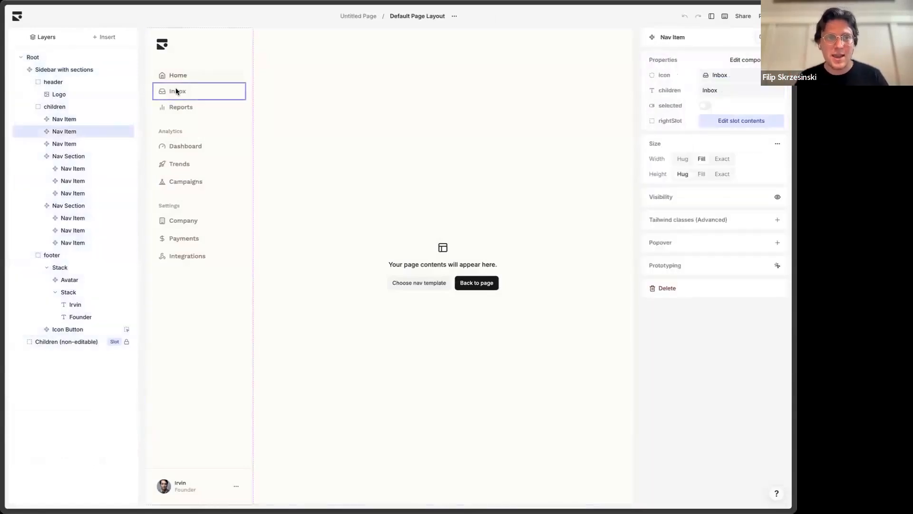
pyautogui.click(82, 71)
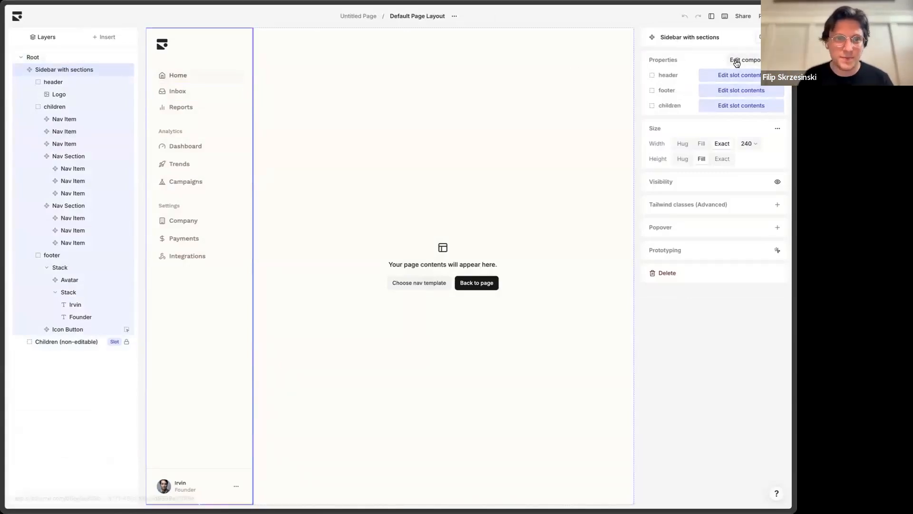
pyautogui.click(76, 142)
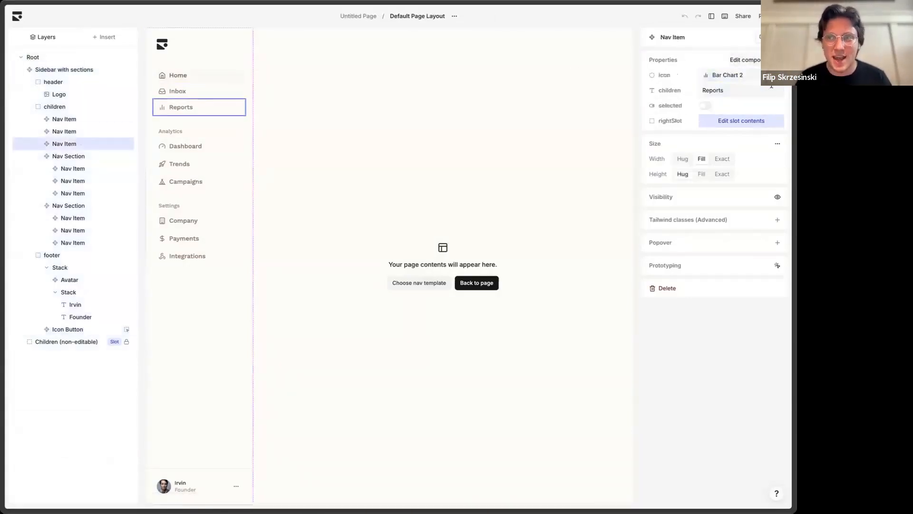
pyautogui.click(753, 66)
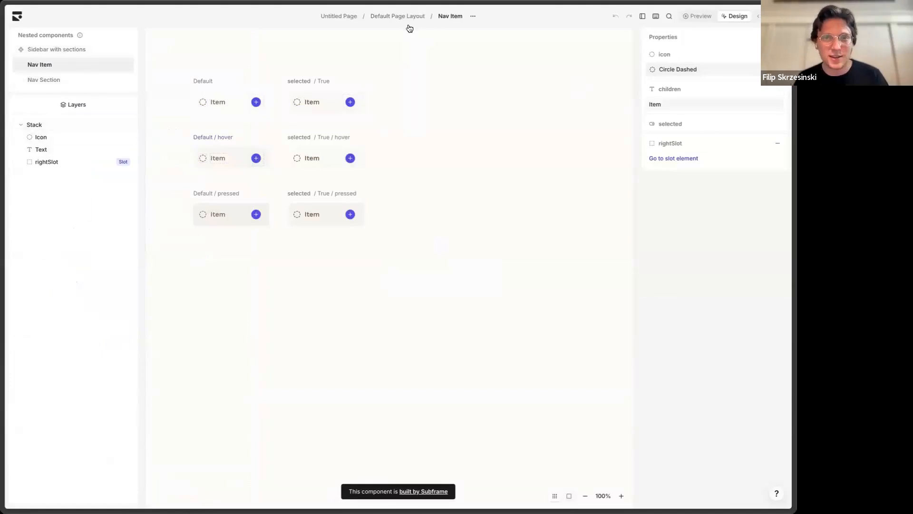
pyautogui.click(403, 18)
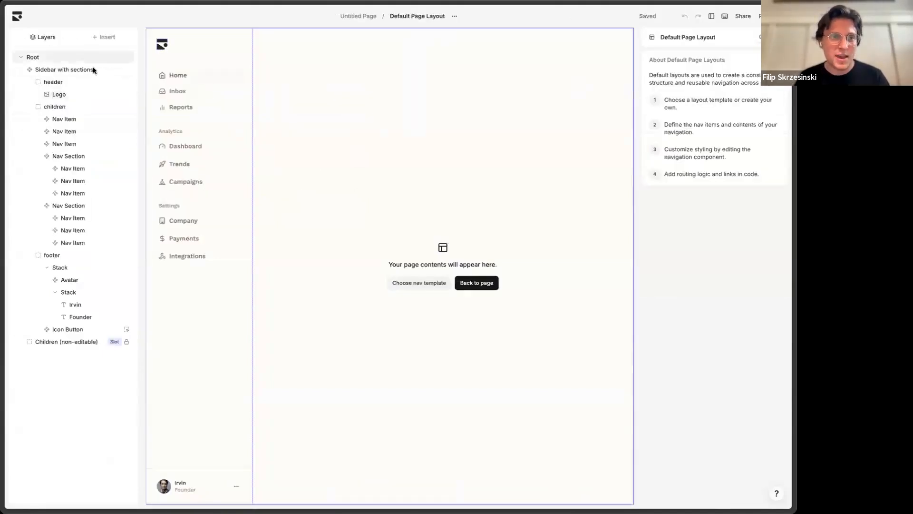
# Replace the Default layout's navigation with the "Sidebar rail with labels" side navigation template.
pyautogui.click(169, 96)
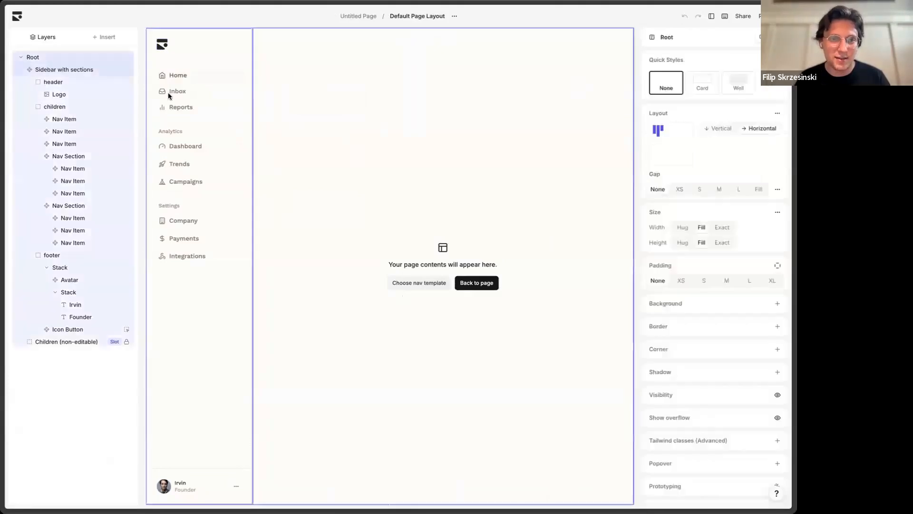
pyautogui.click(169, 96)
pyautogui.click(361, 268)
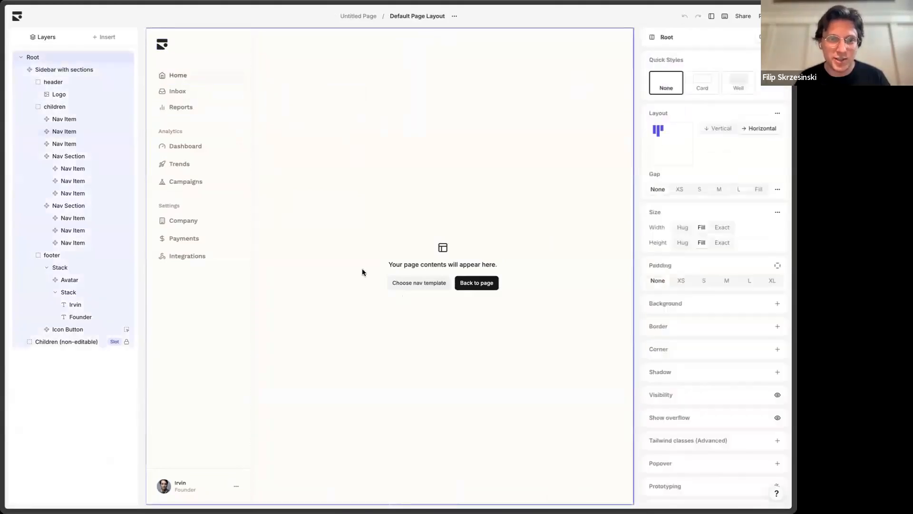
pyautogui.click(428, 282)
pyautogui.click(274, 404)
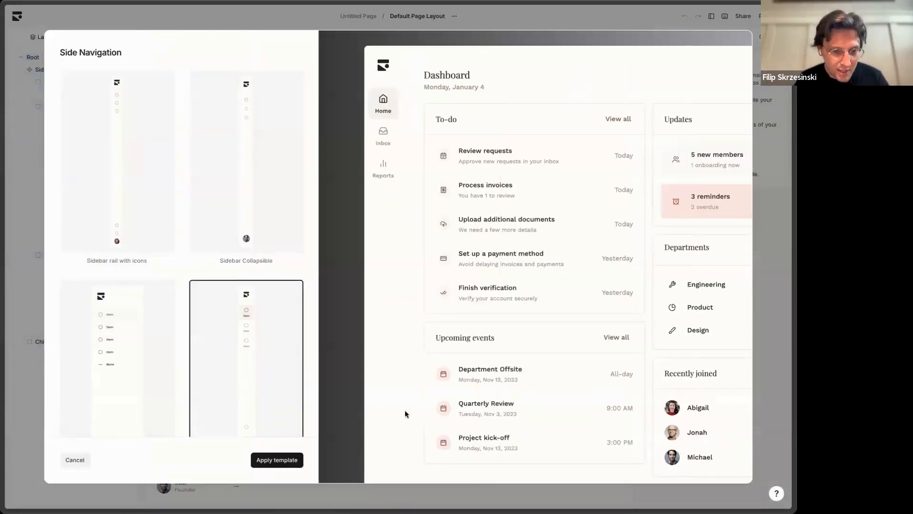
pyautogui.click(266, 462)
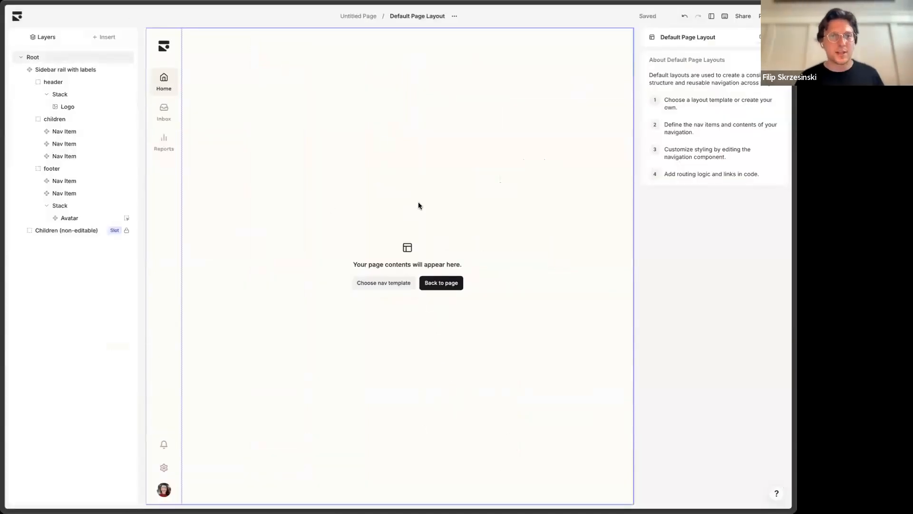
# Turn off the selected state of the sidebar's Home nav item and return to the page.
pyautogui.click(163, 125)
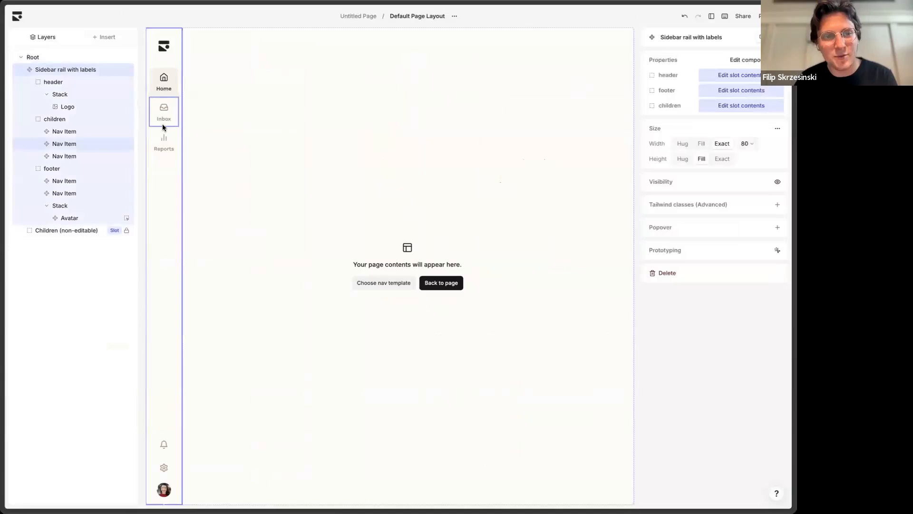
pyautogui.click(162, 126)
pyautogui.click(168, 77)
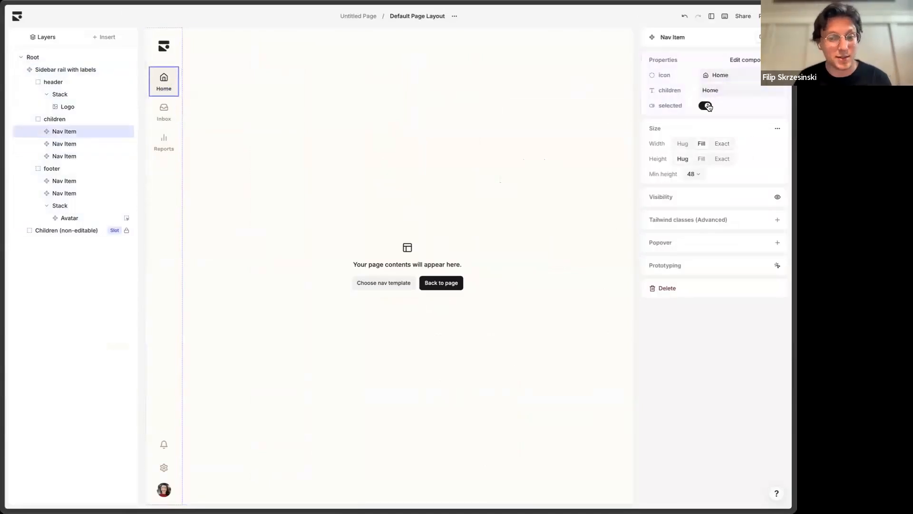
pyautogui.click(706, 105)
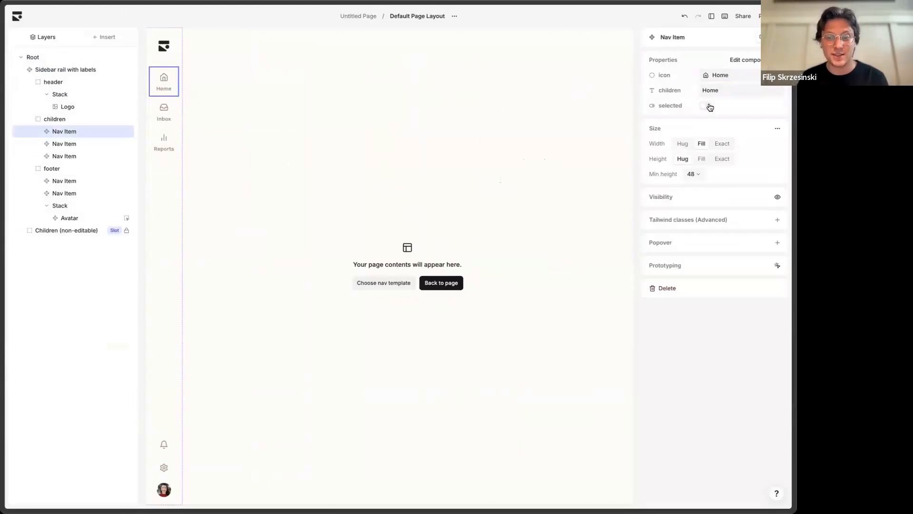
pyautogui.click(705, 105)
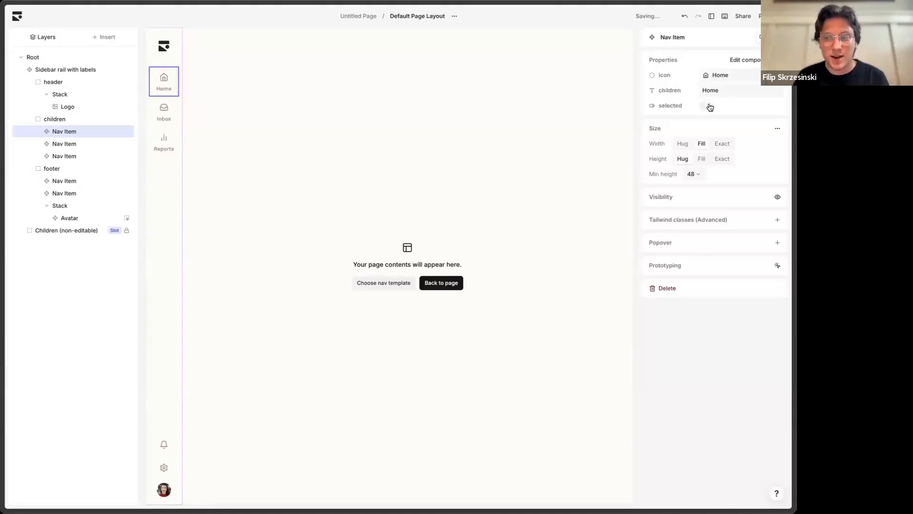
pyautogui.click(362, 16)
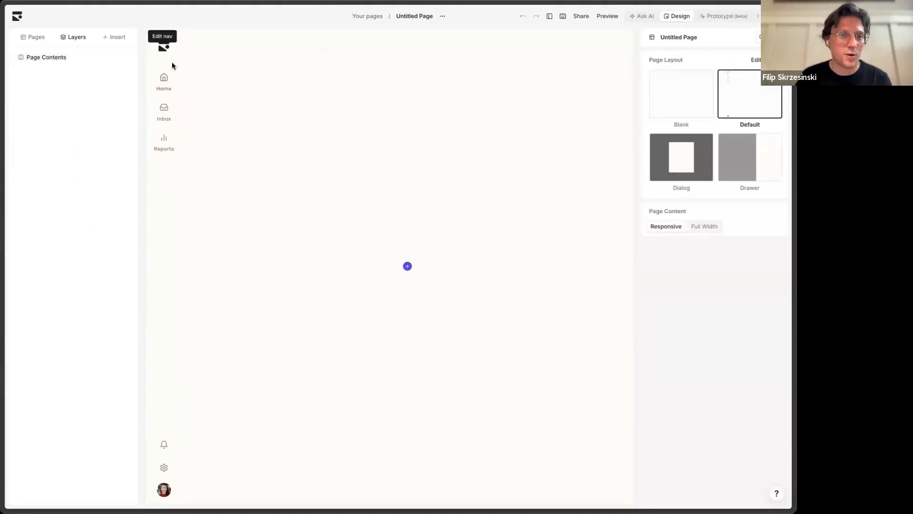
# Copy the sidebar rail from the Default layout and paste it into the page after switching the page layout to Blank.
pyautogui.click(229, 69)
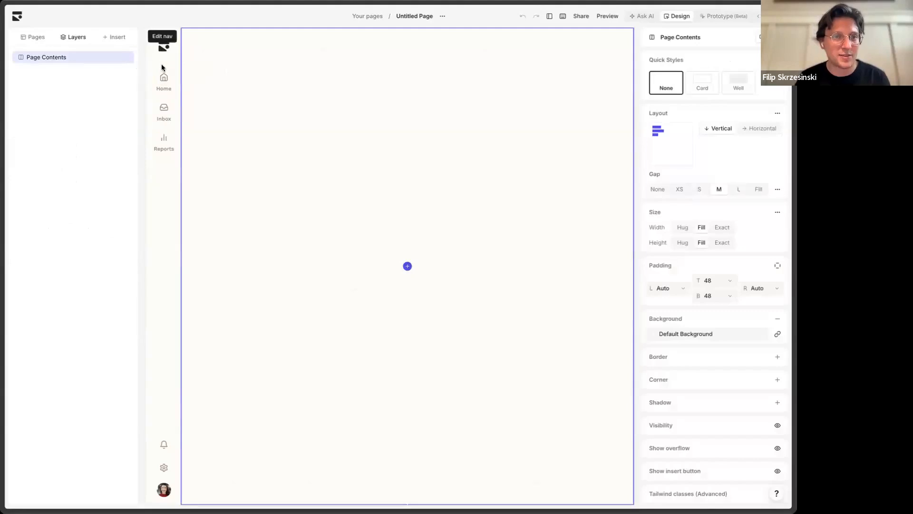
pyautogui.click(163, 38)
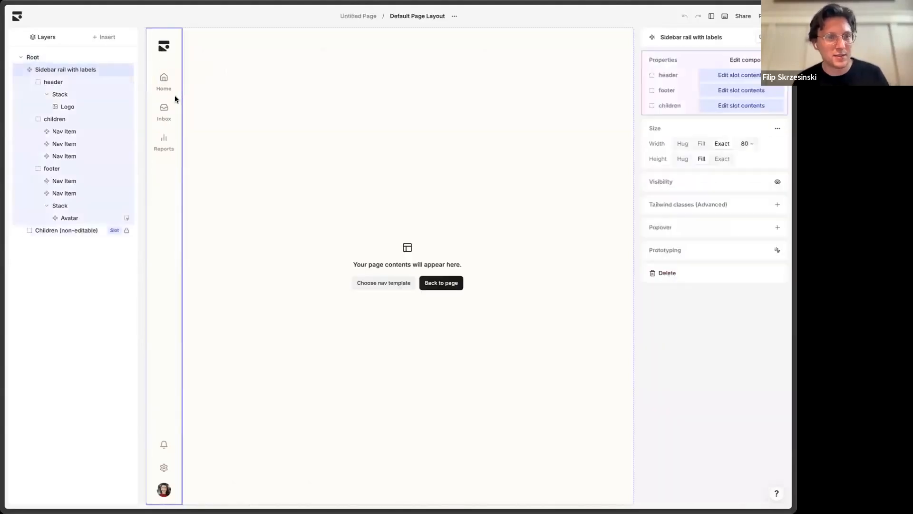
pyautogui.click(352, 16)
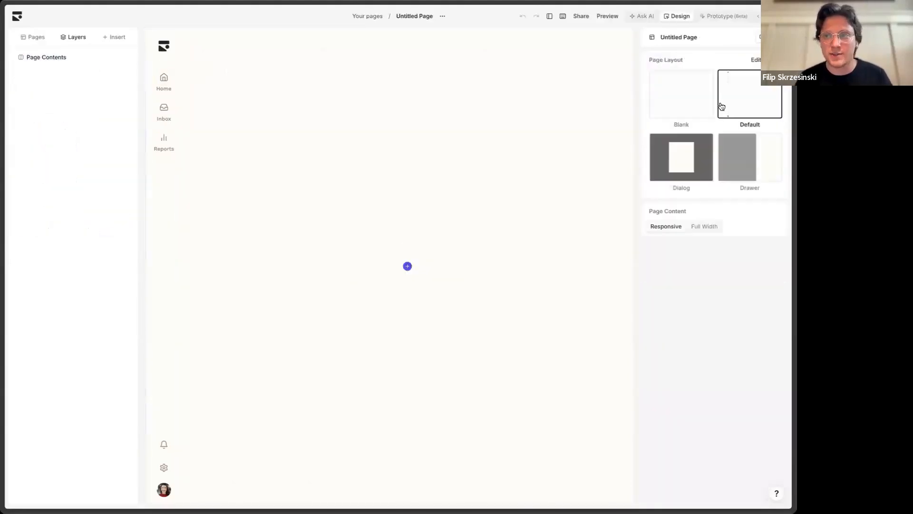
pyautogui.click(685, 97)
pyautogui.click(230, 82)
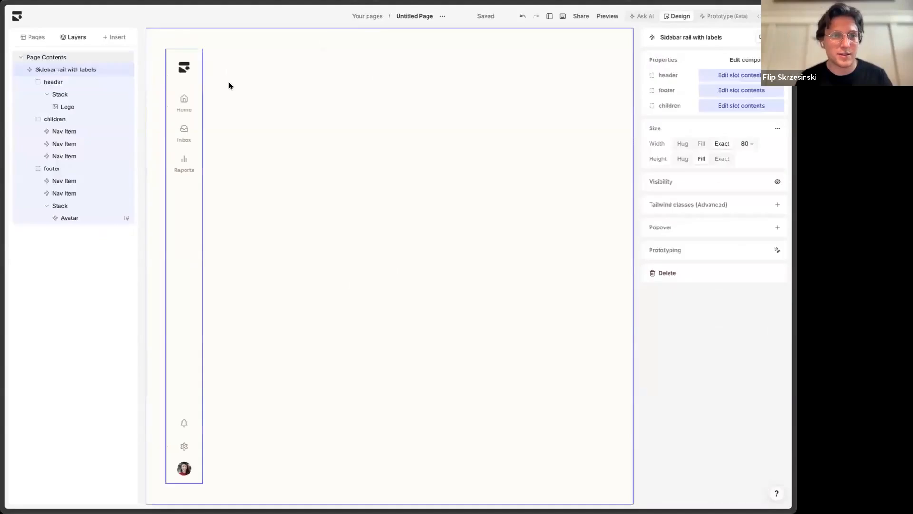
# Set the Page Contents container's padding to None on all sides.
pyautogui.click(236, 59)
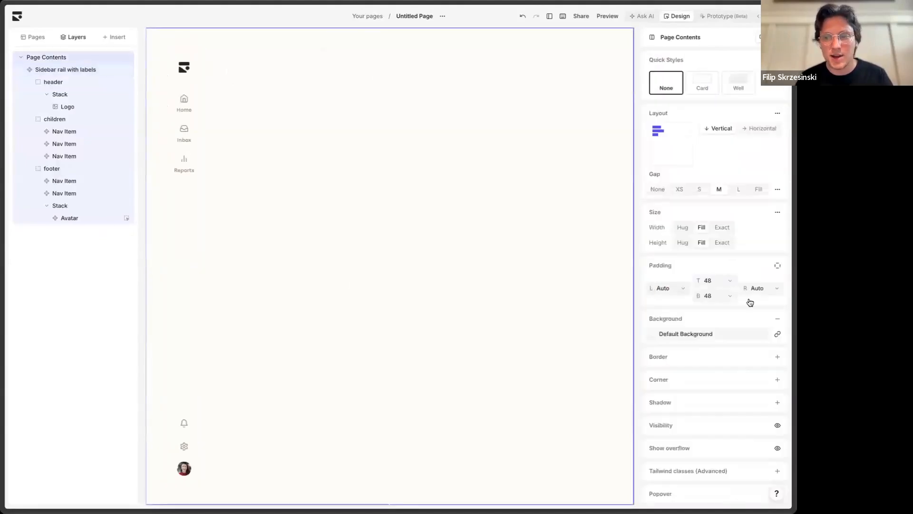
pyautogui.click(778, 266)
pyautogui.click(657, 280)
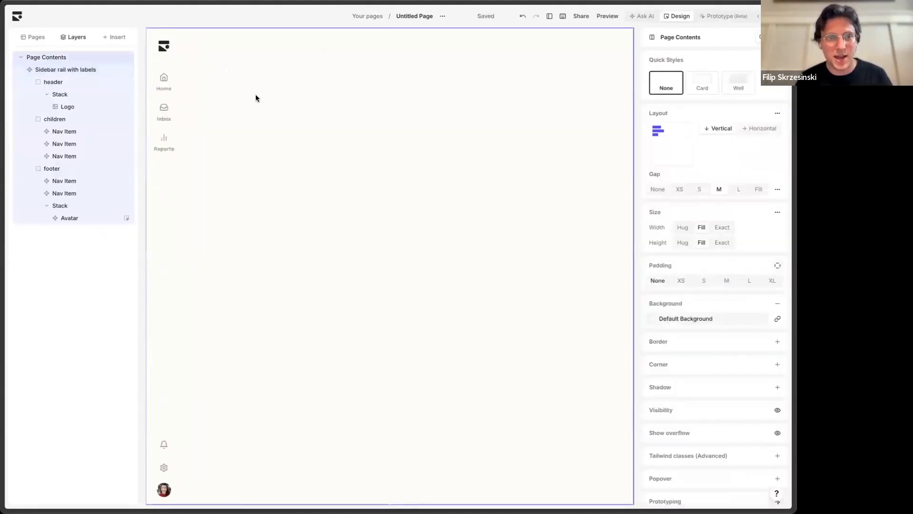
# Duplicate the sidebar's Reports nav item four times.
pyautogui.click(163, 117)
pyautogui.click(165, 142)
pyautogui.hotkey('ctrl', 'd')
pyautogui.hotkey('ctrl', 'd')
pyautogui.hotkey('ctrl', 'd')
pyautogui.hotkey('ctrl', 'd')
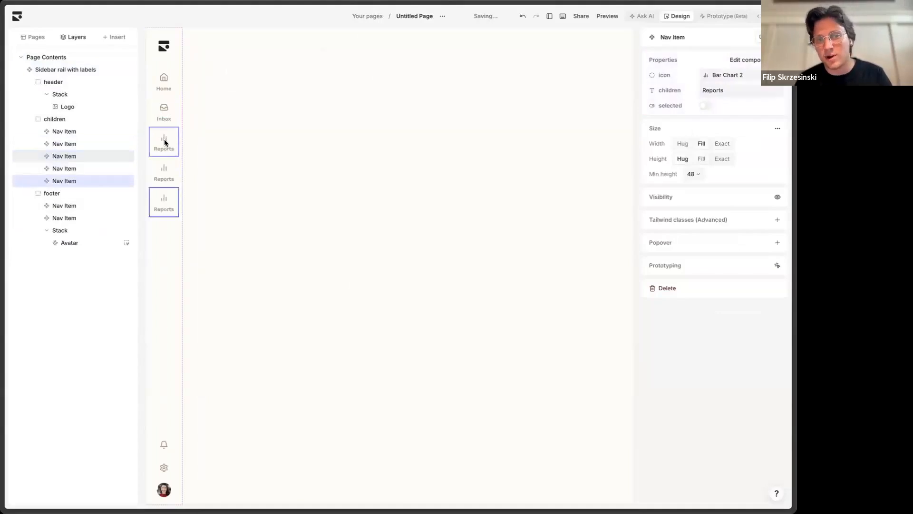
pyautogui.click(284, 201)
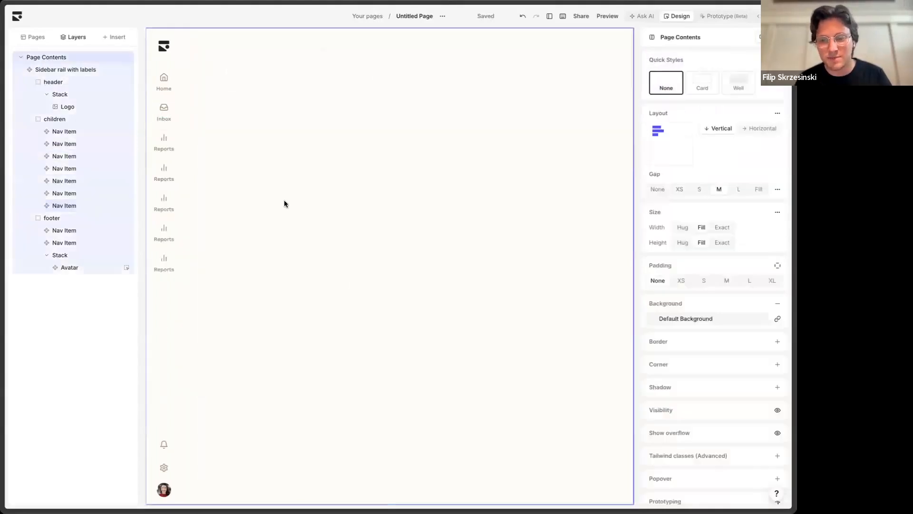
# Undo the nav item duplicates together with the earlier padding change, sidebar paste and switch to the Blank page layout.
pyautogui.hotkey('ctrl', 'z')
pyautogui.hotkey('ctrl', 'z')
pyautogui.hotkey('ctrl', 'z')
pyautogui.hotkey('ctrl', 'z')
pyautogui.hotkey('ctrl', 'z')
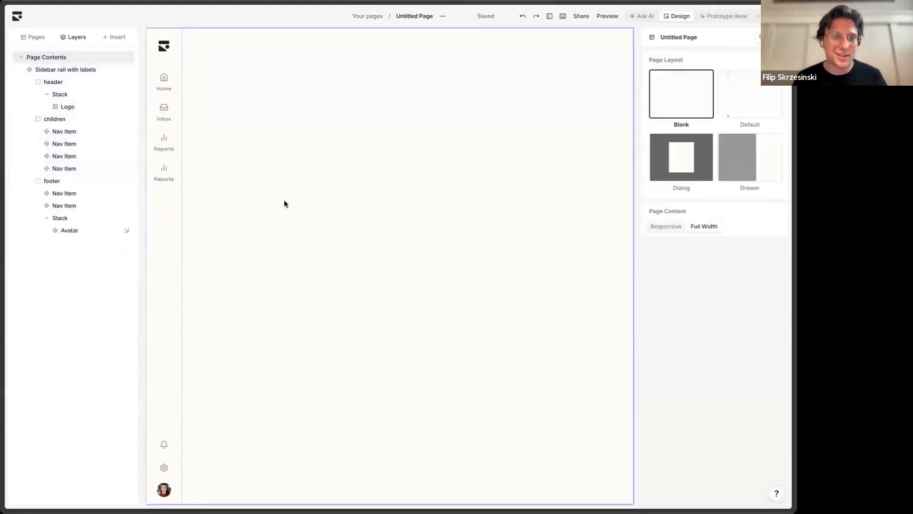
pyautogui.hotkey('ctrl', 'z')
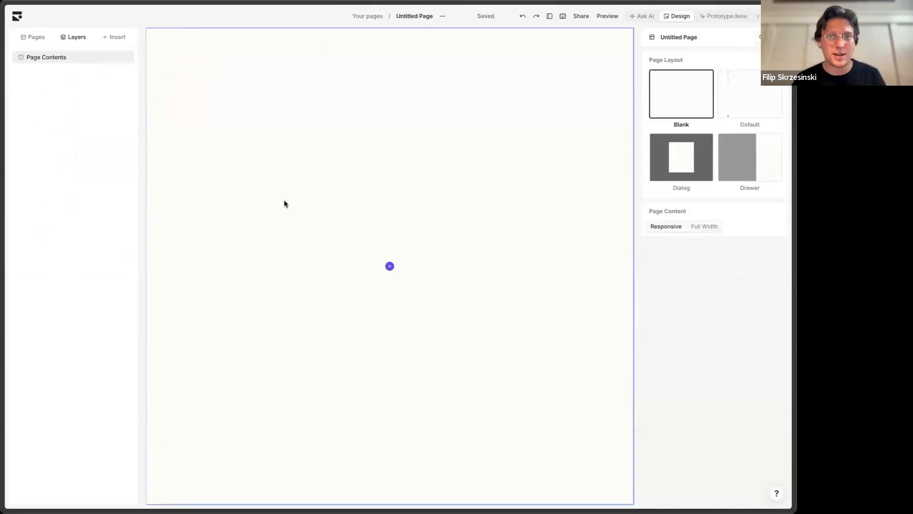
pyautogui.hotkey('ctrl', 'z')
# Review the variations in the Image Chat Feedback Interface AI chat and apply the first design, the vertical layout, to the current page.
pyautogui.click(644, 17)
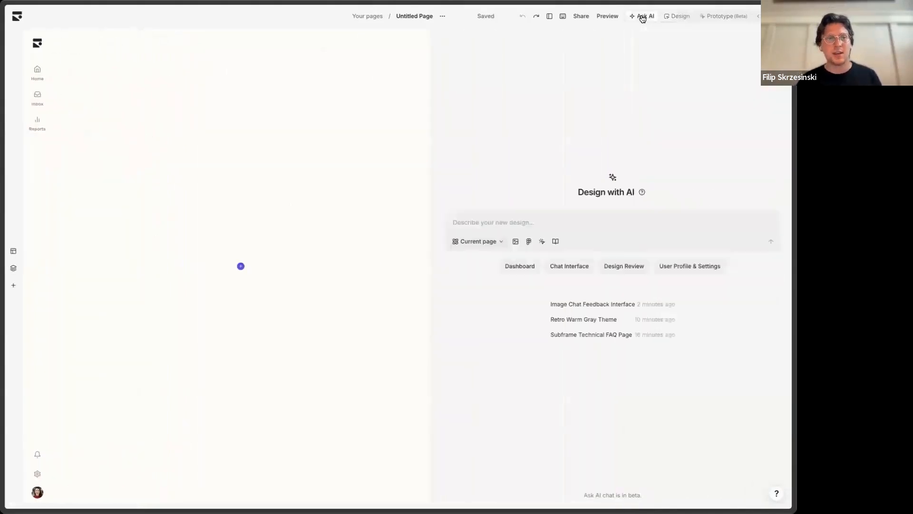
pyautogui.click(581, 303)
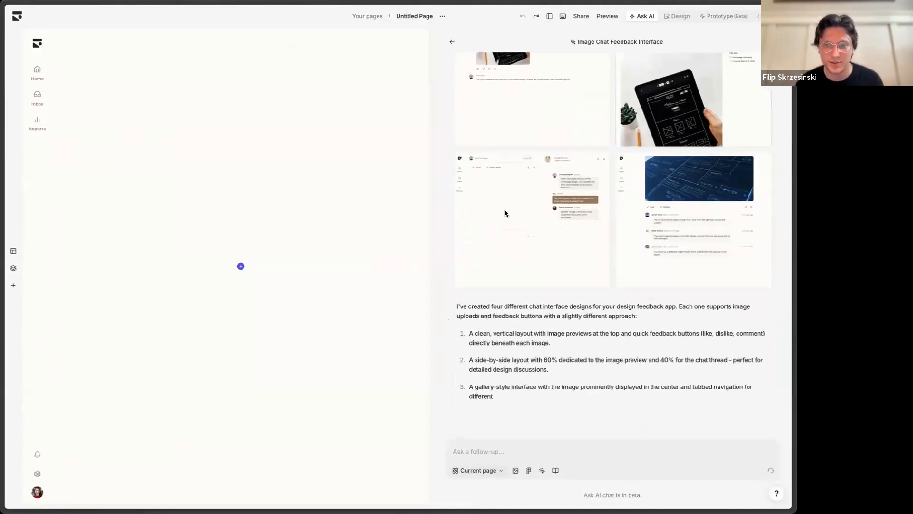
pyautogui.scroll(1, 546, 220)
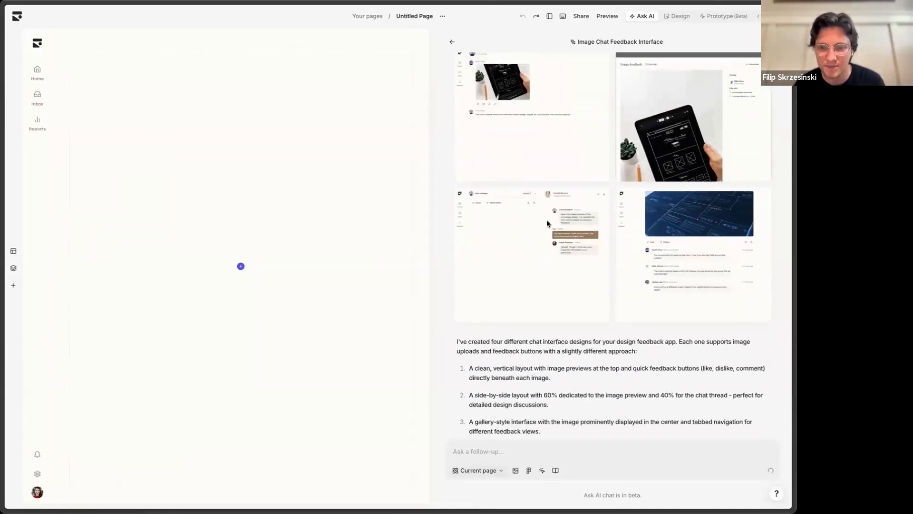
pyautogui.scroll(-2, 547, 219)
pyautogui.scroll(4, 546, 219)
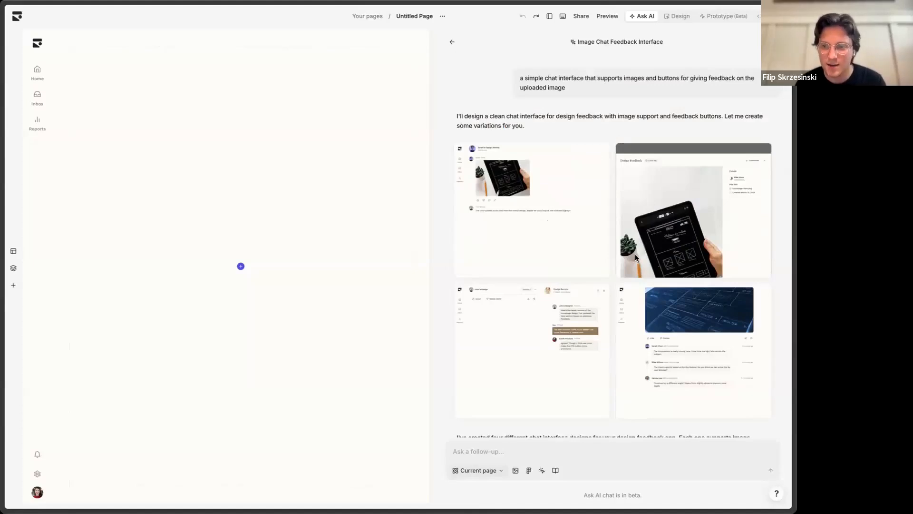
pyautogui.scroll(-4, 637, 252)
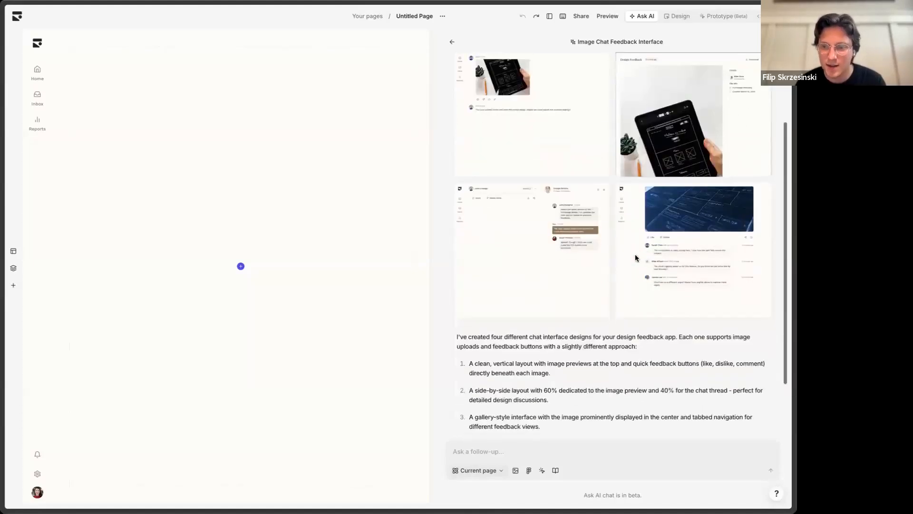
pyautogui.click(511, 64)
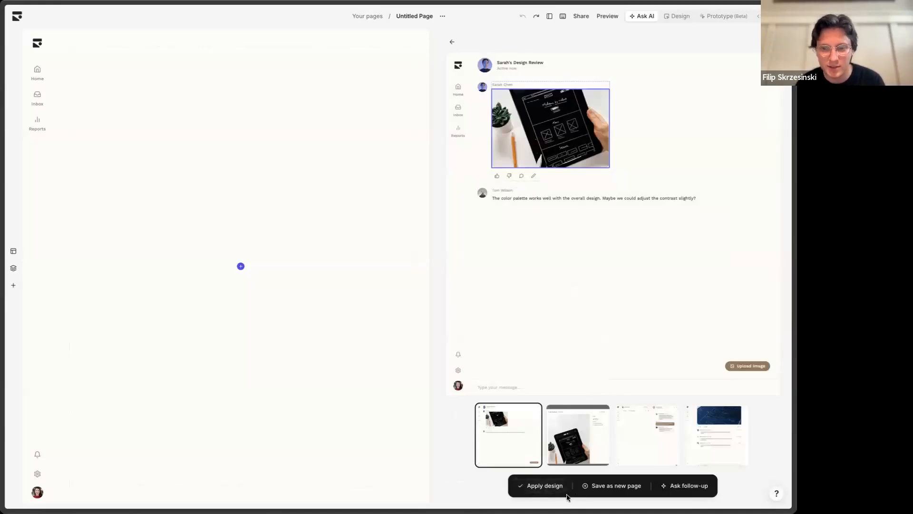
pyautogui.click(545, 486)
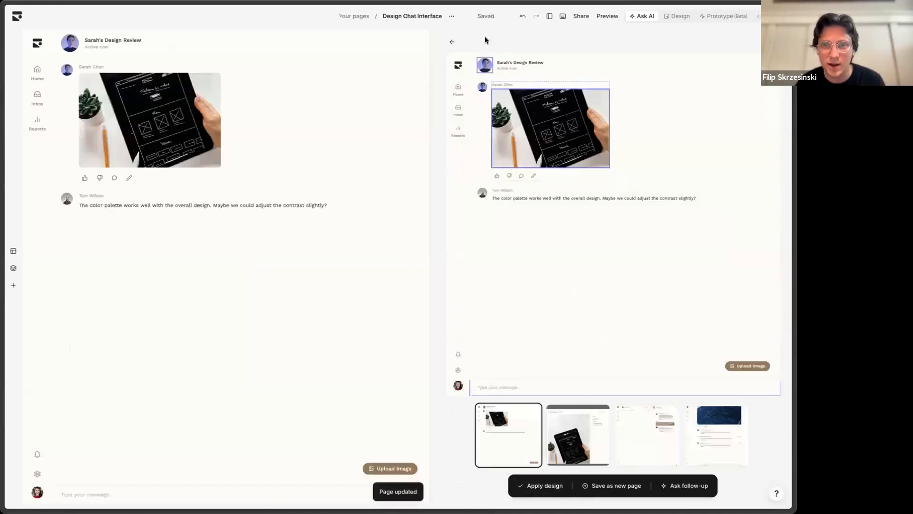
# Open the fourth AI design variation and copy its "Add your feedback..." input bar into the bottom area of the page.
pyautogui.click(454, 41)
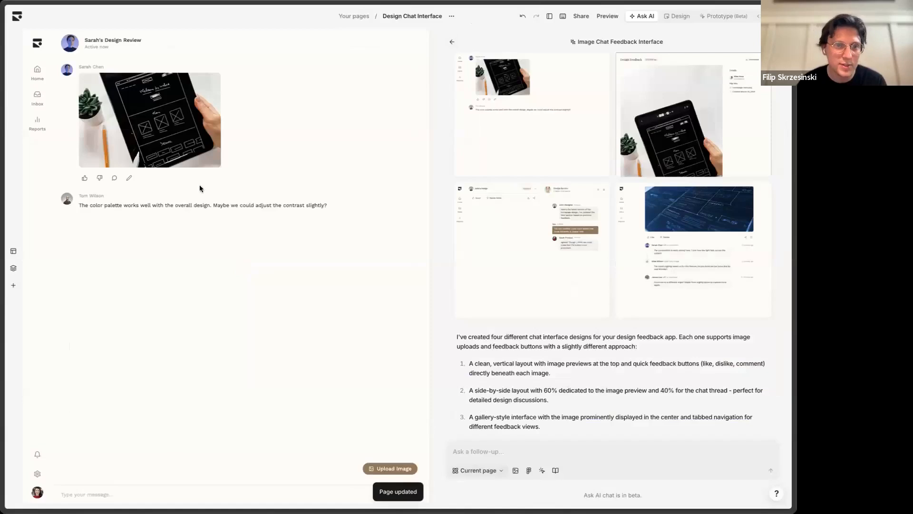
pyautogui.click(704, 252)
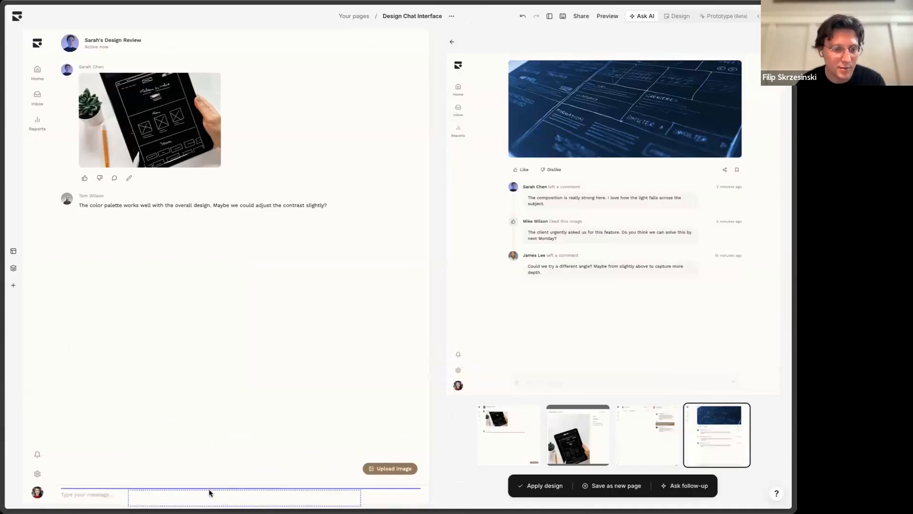
pyautogui.moveTo(210, 489); pyautogui.dragTo(210, 490)
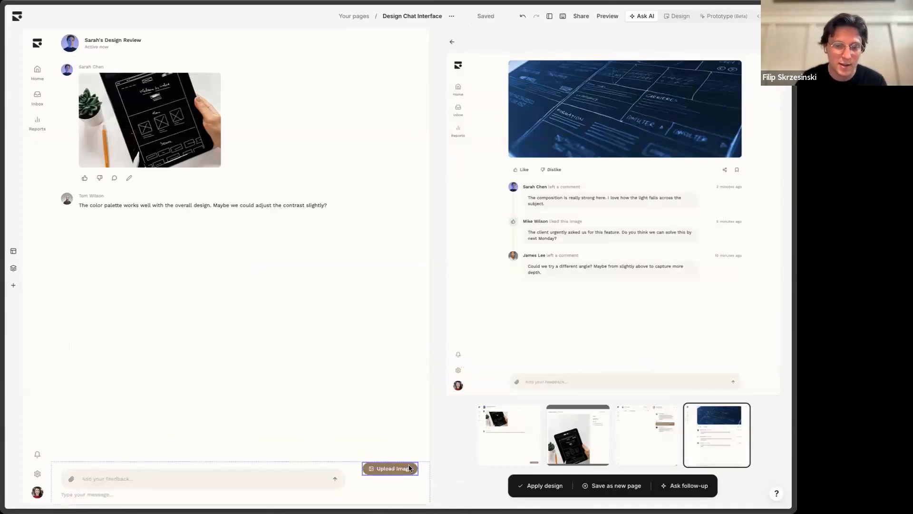
# Delete the Upload image button and the old "Type your message..." field from the page's bottom area.
pyautogui.press('Delete')
pyautogui.click(77, 493)
pyautogui.press('Delete')
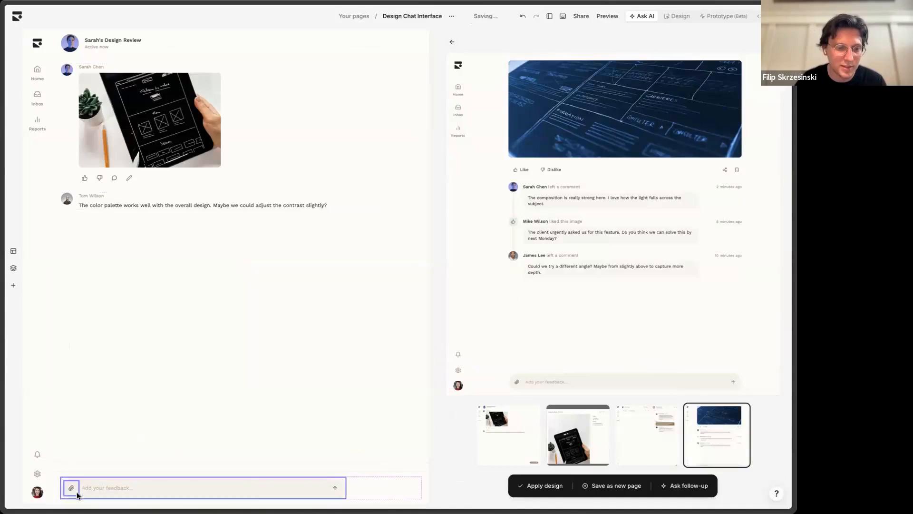
# In Design mode, move the feedback bar's inner stack out of its Text Field Unstyled wrapper and delete the wrapper.
pyautogui.click(410, 475)
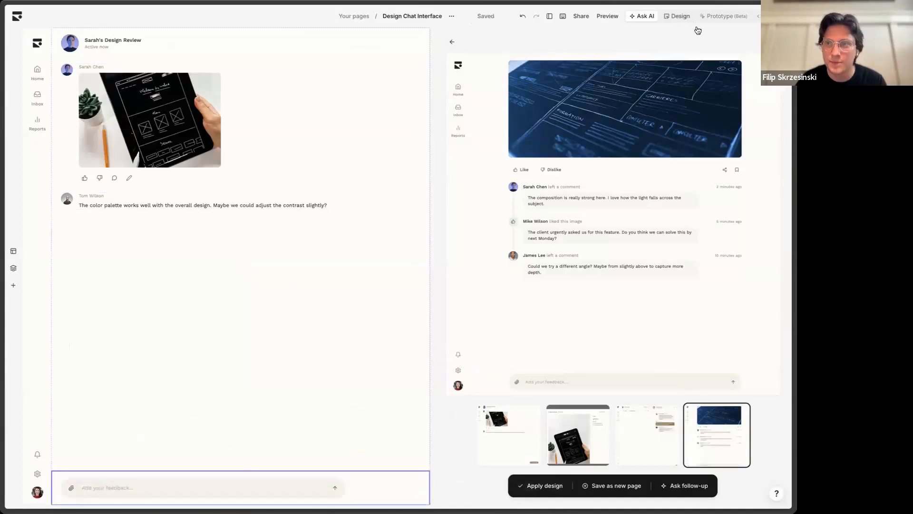
pyautogui.click(679, 16)
pyautogui.scroll(-2, 703, 414)
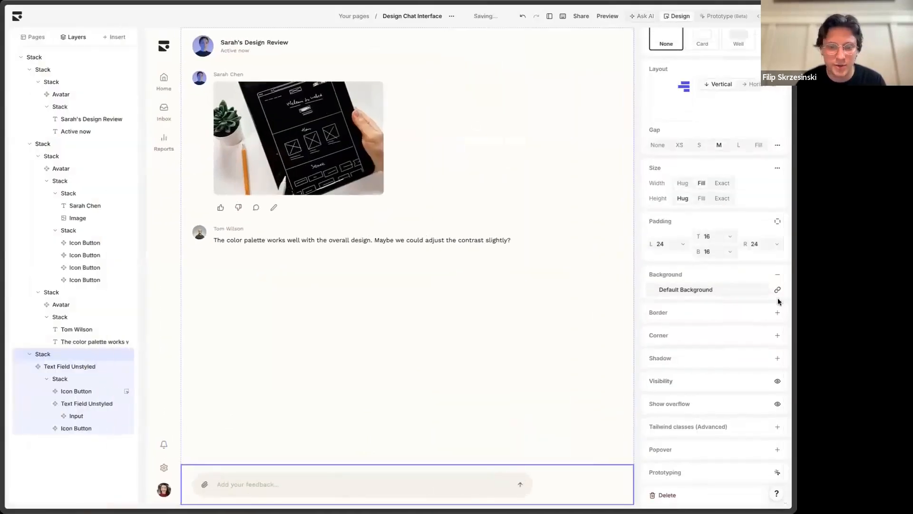
pyautogui.click(507, 482)
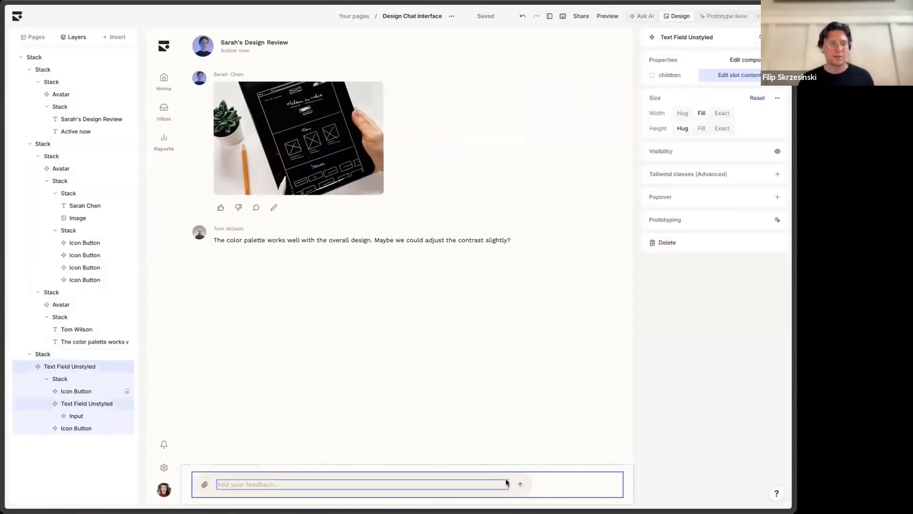
pyautogui.click(520, 478)
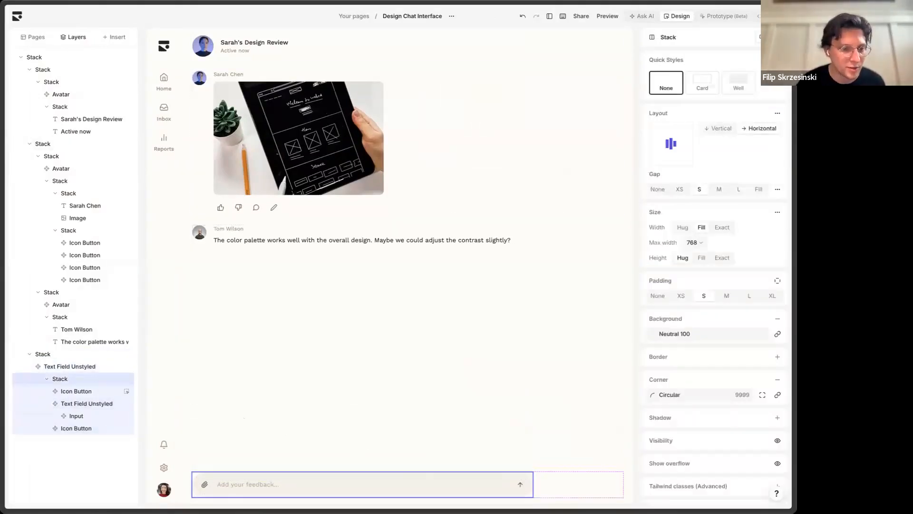
pyautogui.moveTo(93, 381); pyautogui.dragTo(62, 357)
pyautogui.click(76, 427)
pyautogui.press('Delete')
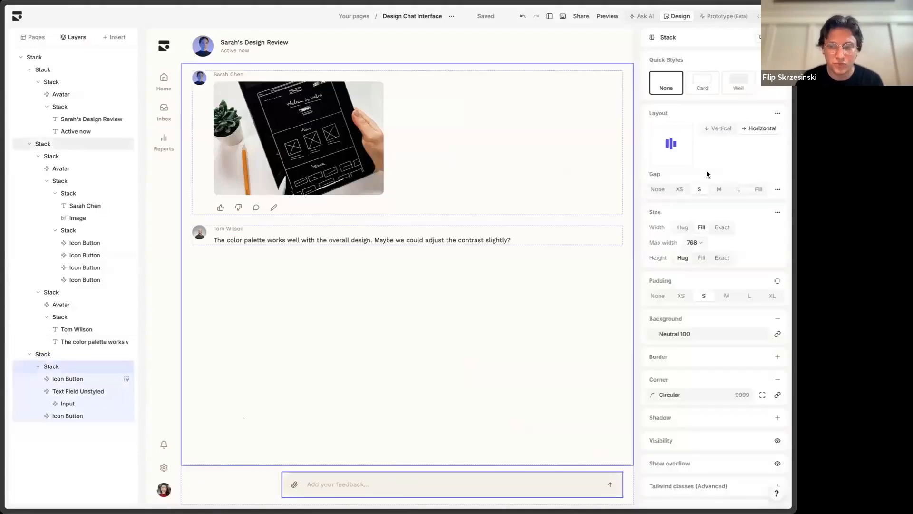
# Remove the max width from the feedback bar's stack.
pyautogui.click(715, 243)
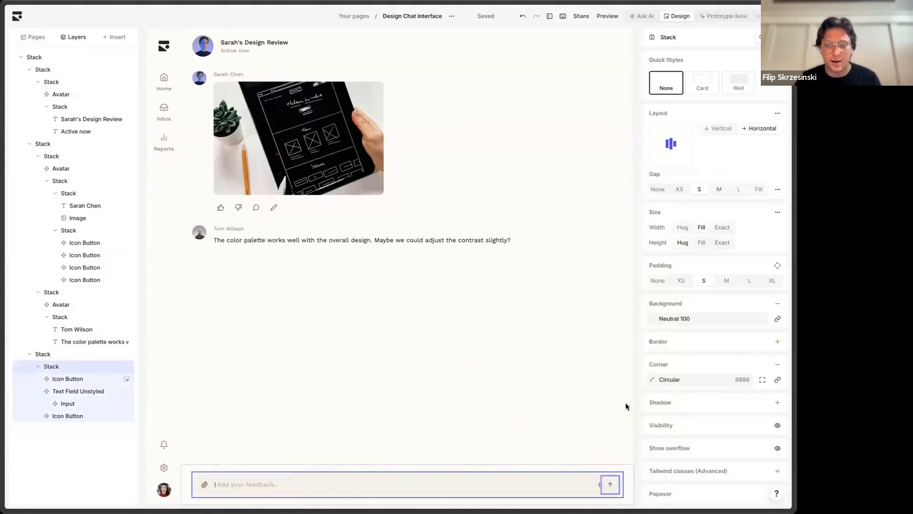
pyautogui.click(636, 400)
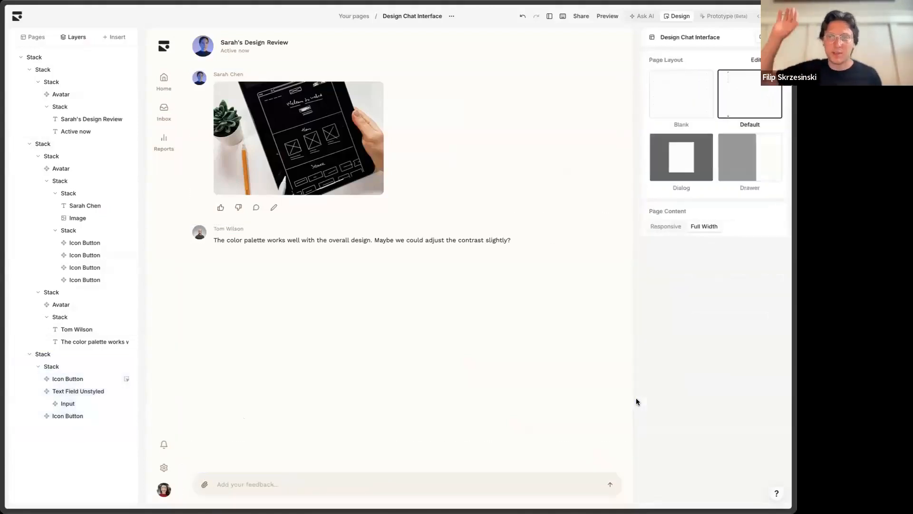
pyautogui.click(643, 15)
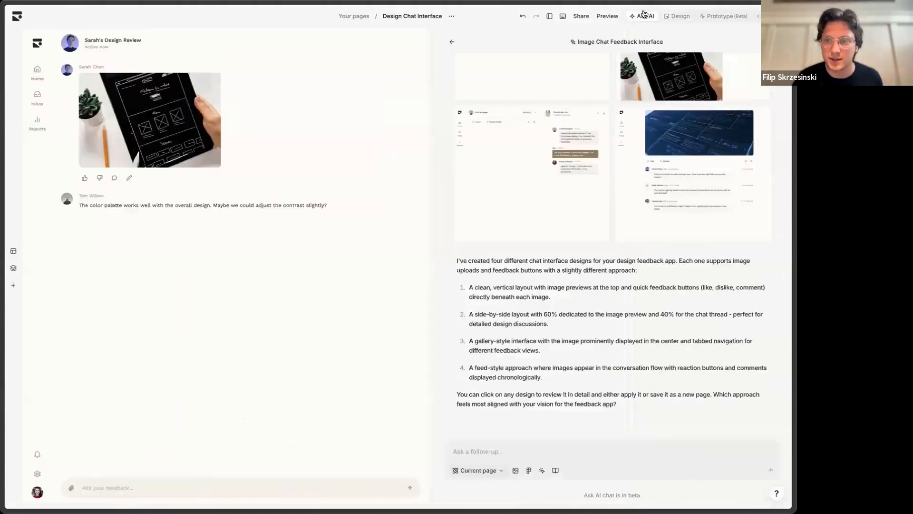
pyautogui.click(676, 16)
# Search the actions for "padd" and set the padding of the second chat message's text stack to Extra Large.
pyautogui.click(241, 236)
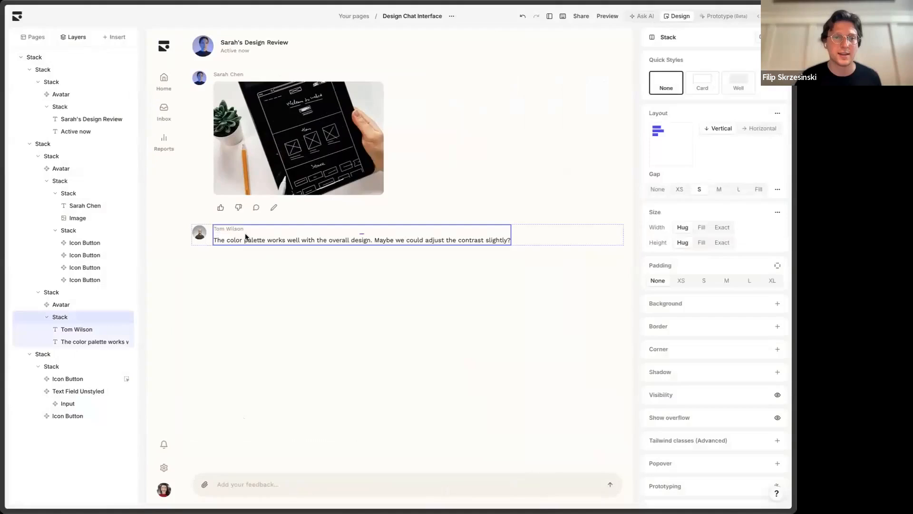
pyautogui.rightClick(246, 237)
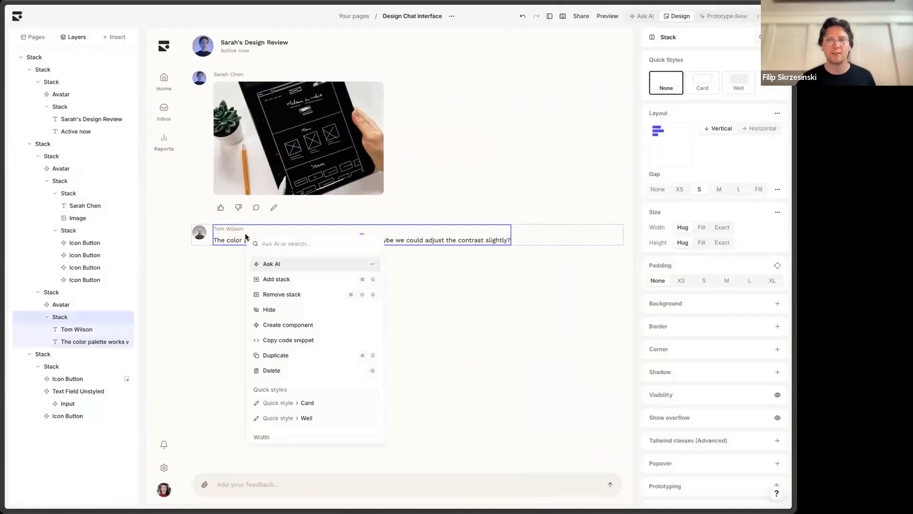
pyautogui.scroll(-5, 326, 296)
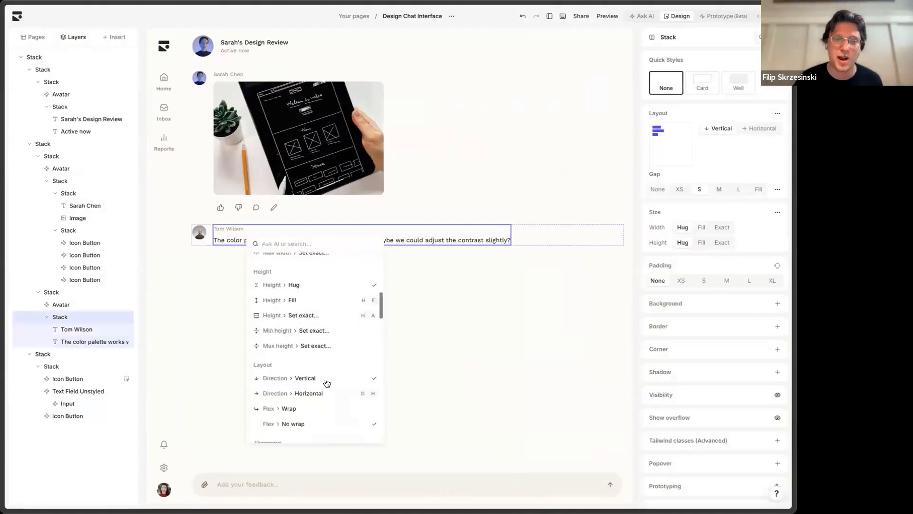
pyautogui.scroll(-6, 326, 383)
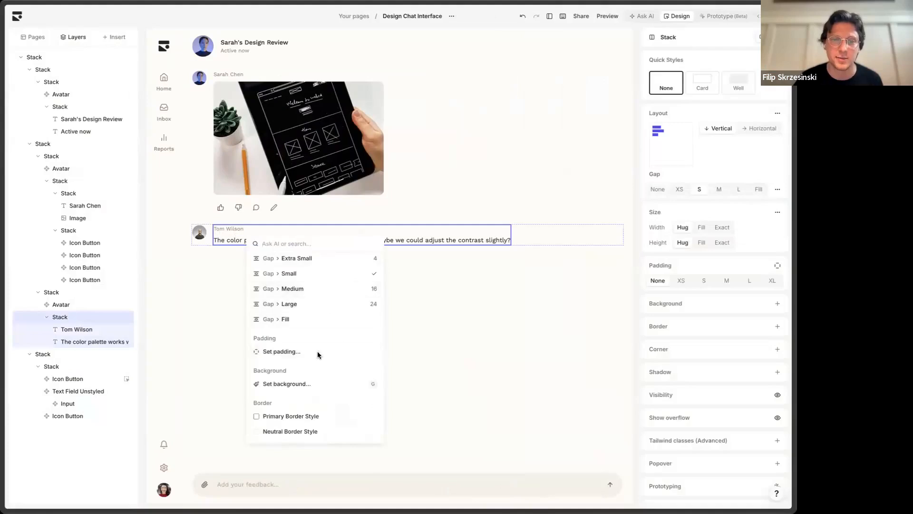
pyautogui.write('padd')
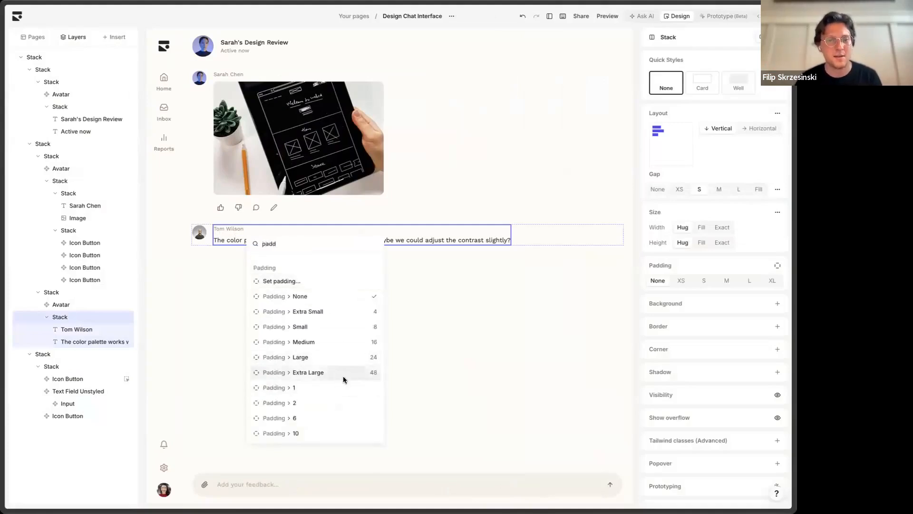
pyautogui.click(347, 376)
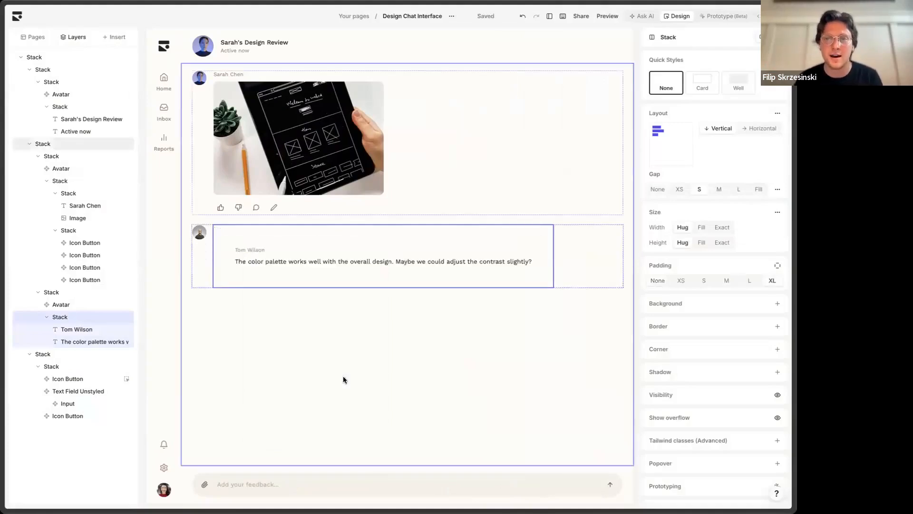
# Search the actions for "neutra" and give the second chat message's text stack a Neutral 200 background.
pyautogui.rightClick(386, 232)
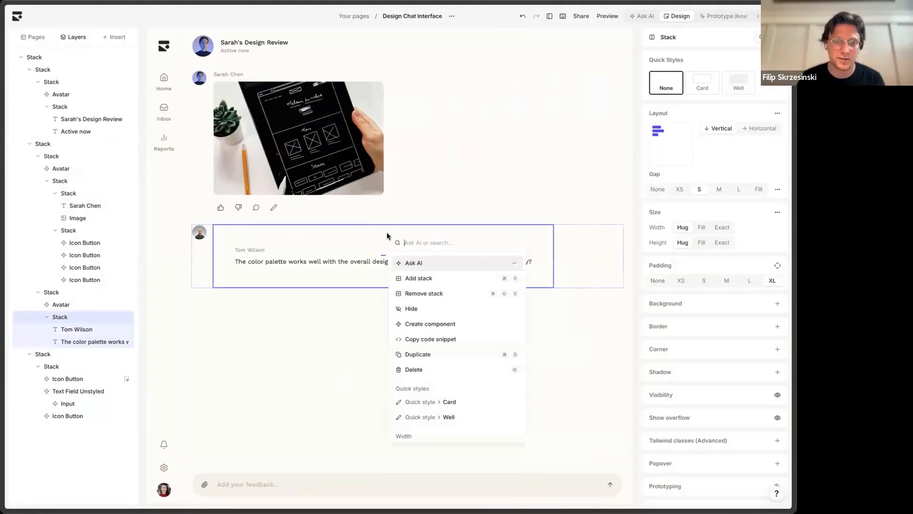
pyautogui.write('neutra')
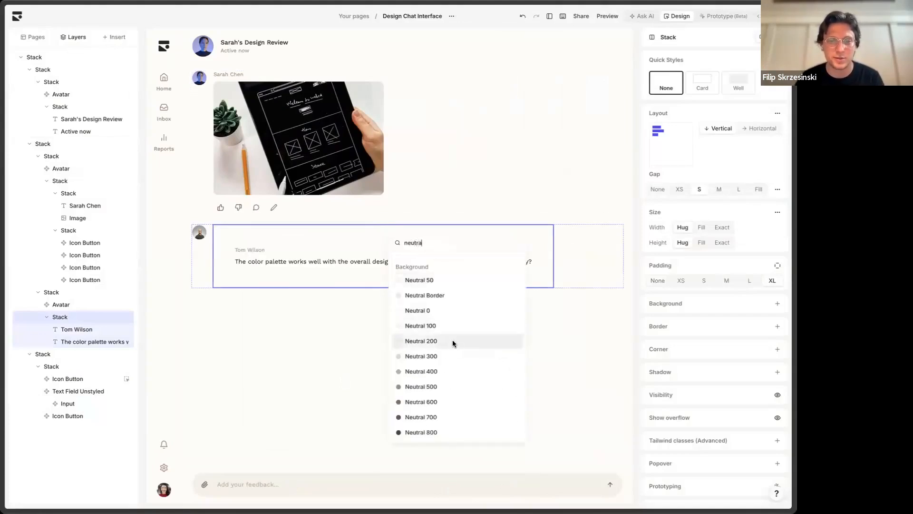
pyautogui.click(453, 343)
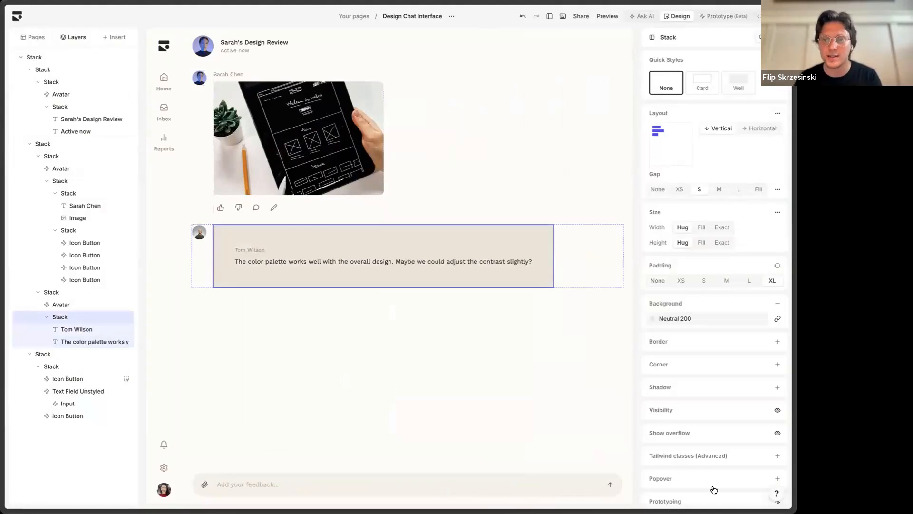
# Hide the side panels and set the second chat message's text stack padding to None.
pyautogui.click(549, 17)
pyautogui.rightClick(368, 244)
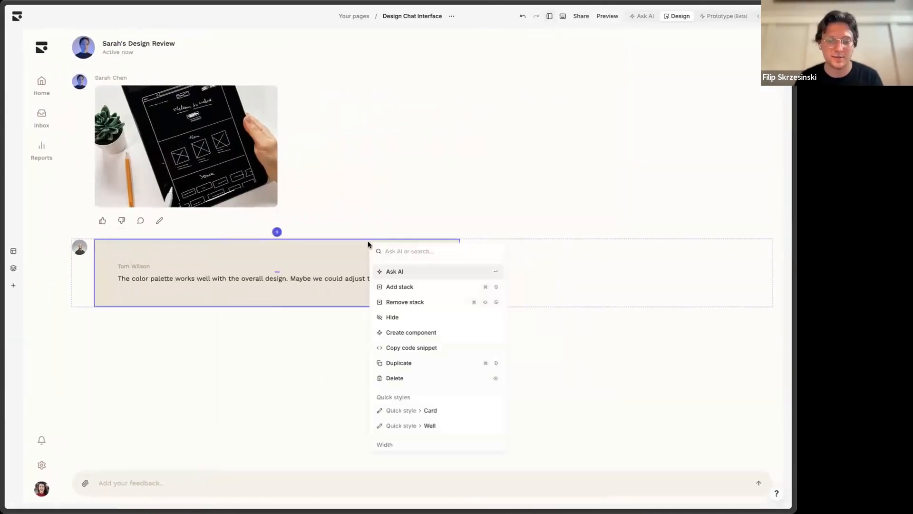
pyautogui.write('padd')
pyautogui.click(444, 307)
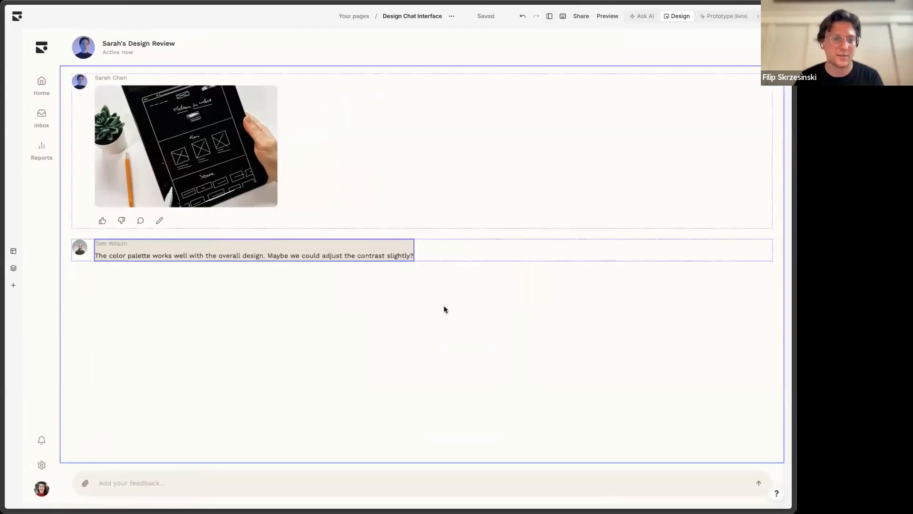
# Search the actions for "back" and set the second chat message's text stack to the Default Background.
pyautogui.rightClick(391, 246)
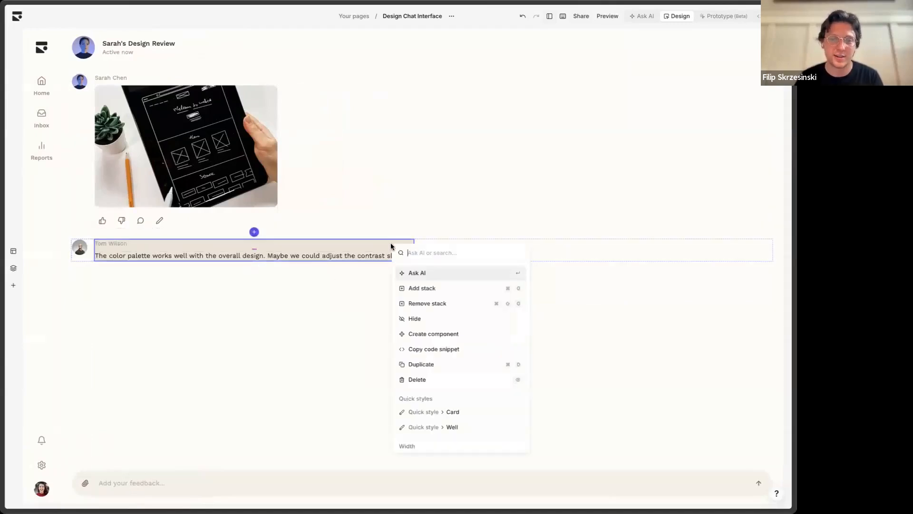
pyautogui.write('back')
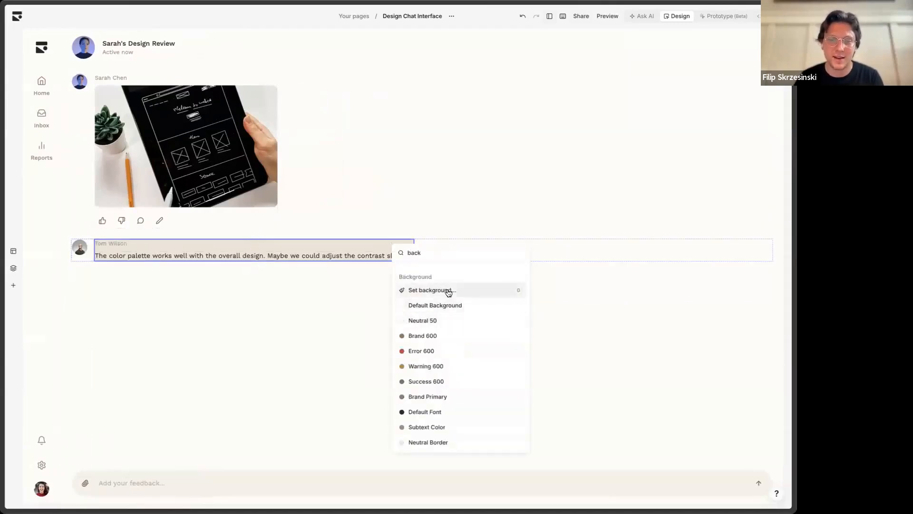
pyautogui.click(455, 304)
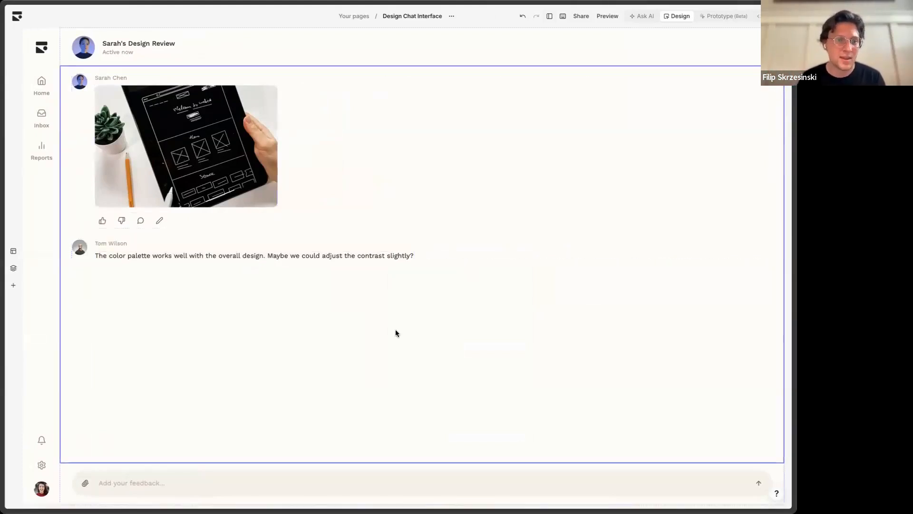
pyautogui.click(119, 485)
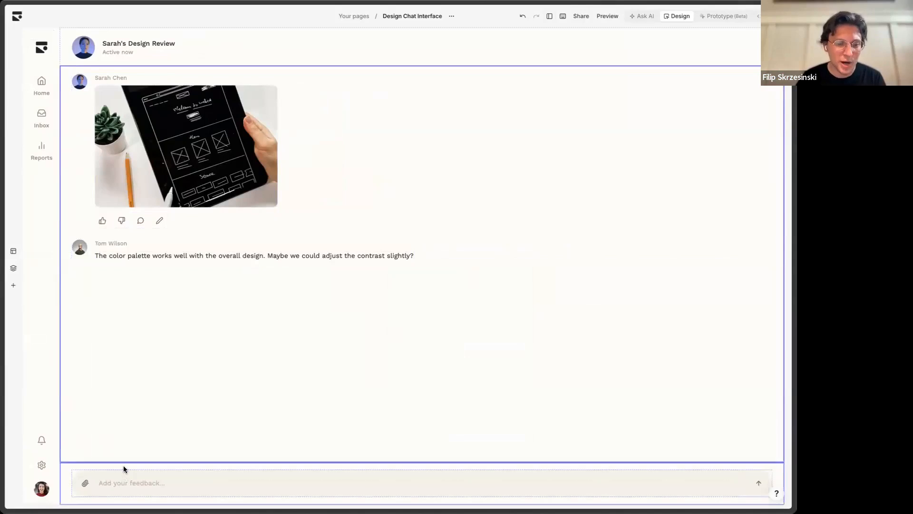
# Ask AI to "add icon buttons for feedback and commenting below" in the second chat message's text stack, and show the side panels.
pyautogui.click(90, 254)
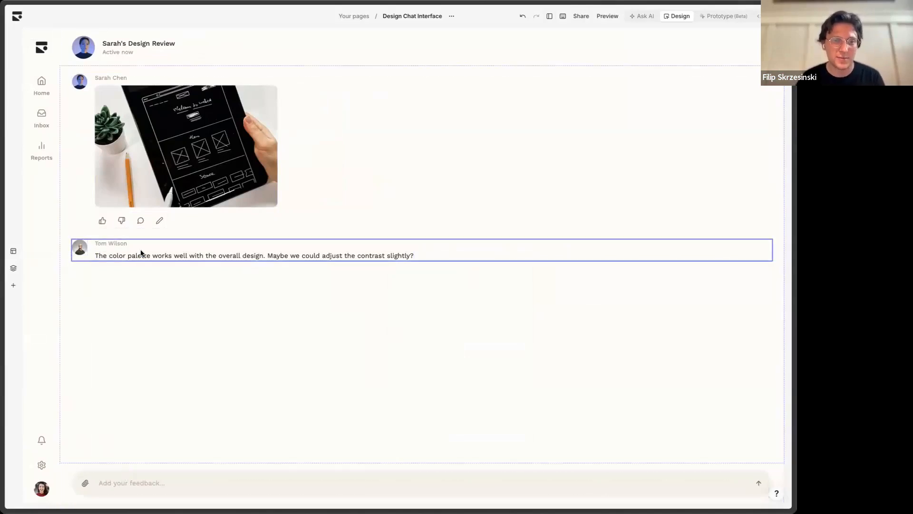
pyautogui.rightClick(91, 255)
pyautogui.click(179, 247)
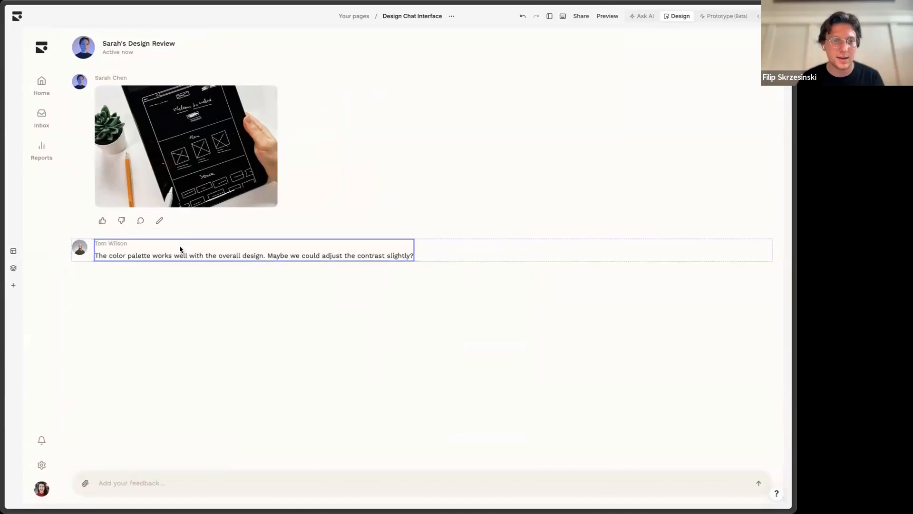
pyautogui.rightClick(180, 248)
pyautogui.write('add icon')
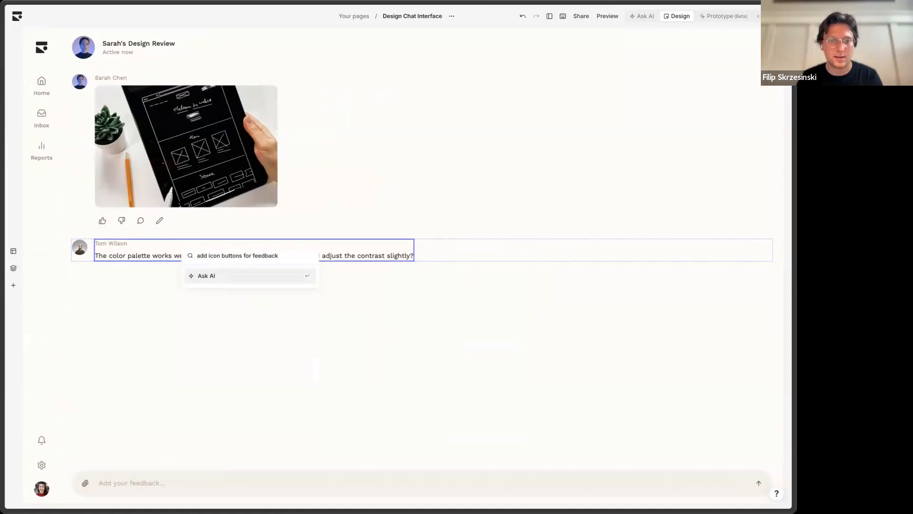
pyautogui.write('buttons for feedback and com')
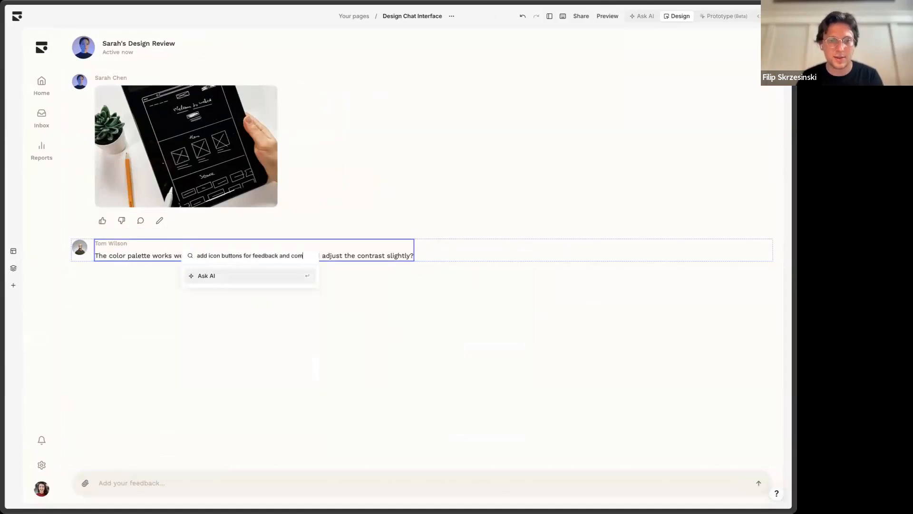
pyautogui.write('menting below')
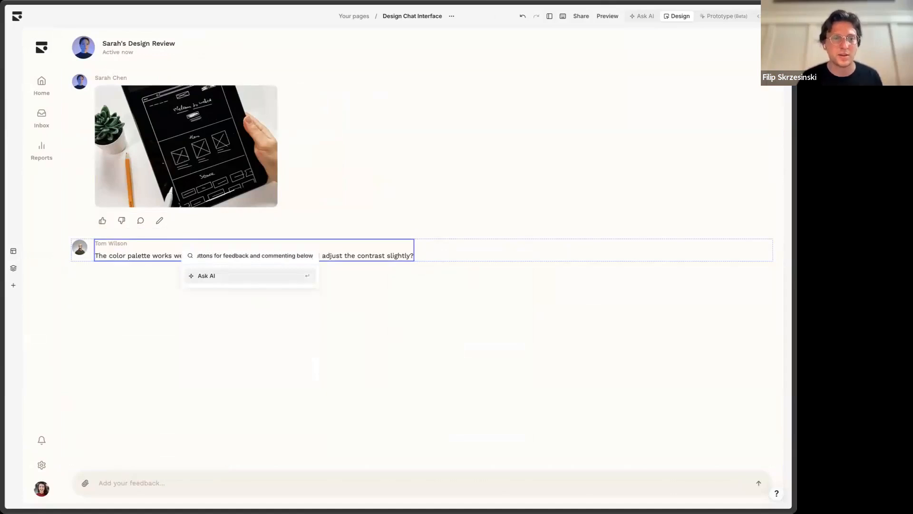
pyautogui.press('Return')
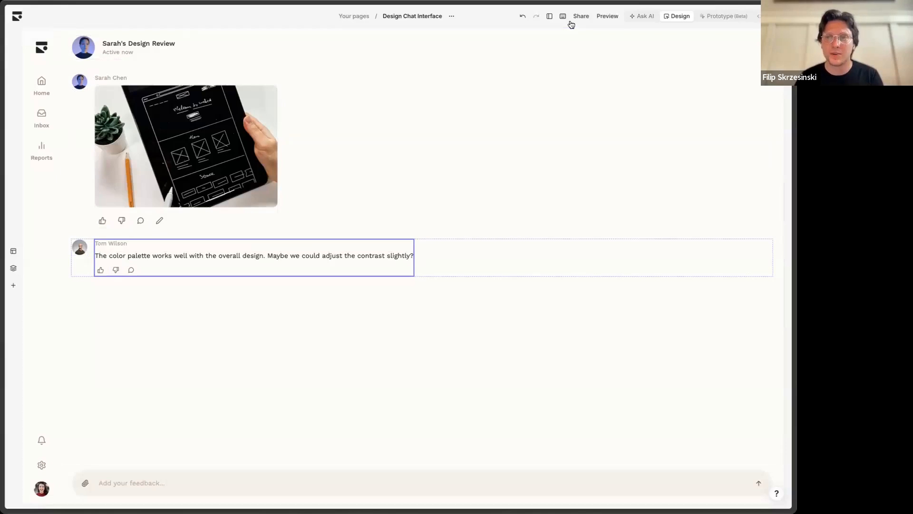
pyautogui.click(549, 16)
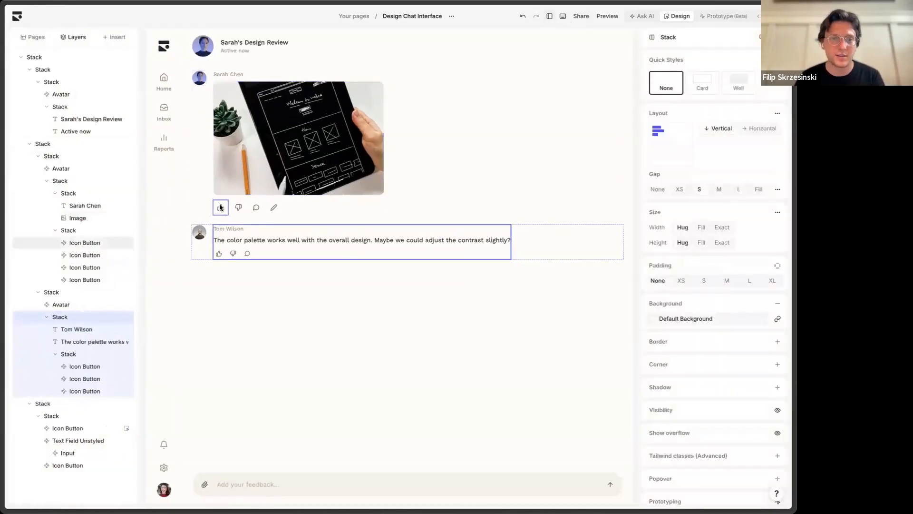
# Try setting the thumbs-up button below the image to small and changing the size of the thumbs-down button.
pyautogui.click(221, 208)
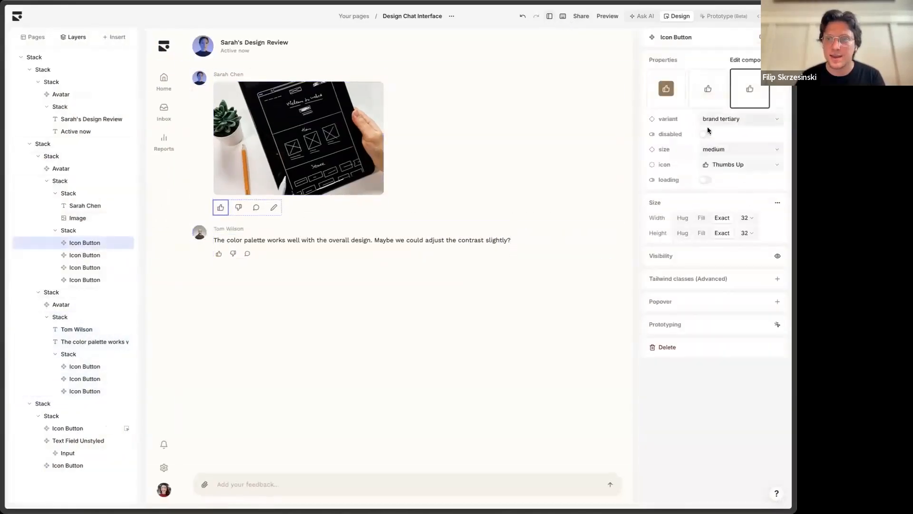
pyautogui.click(718, 149)
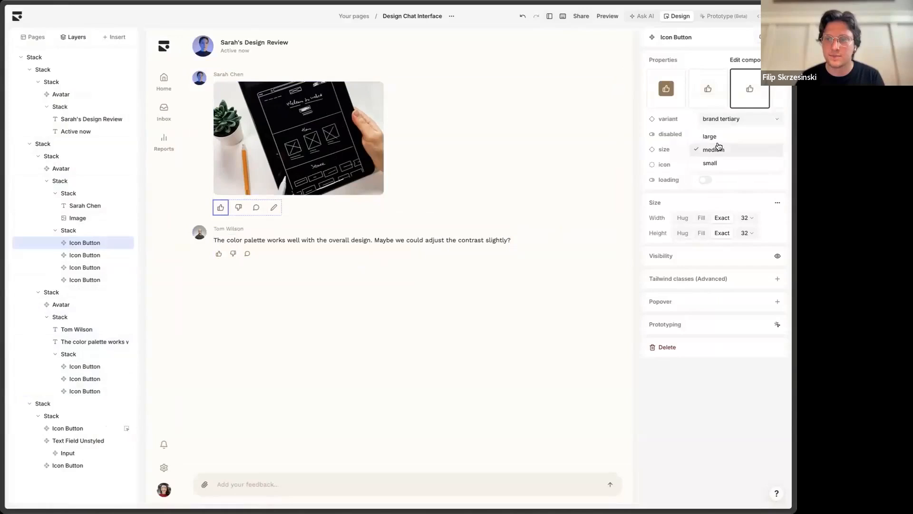
pyautogui.click(711, 162)
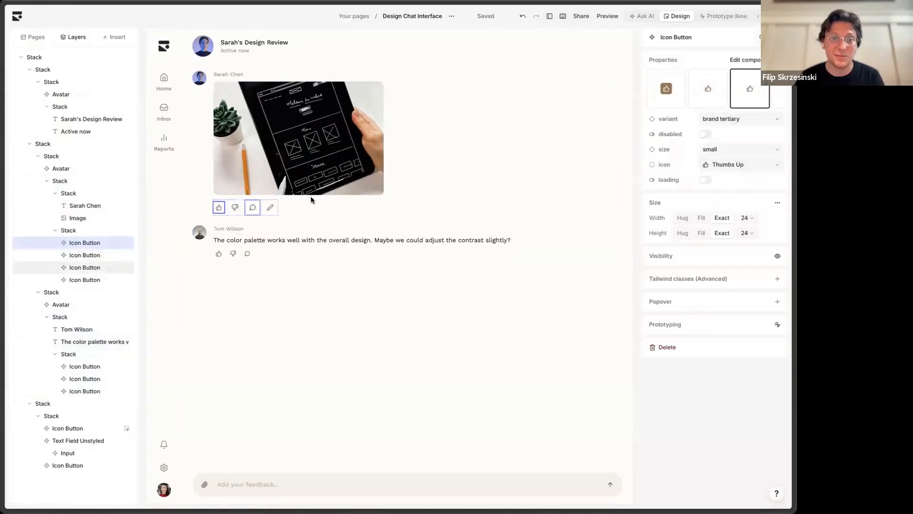
pyautogui.hotkey('ctrl', 'Tab')
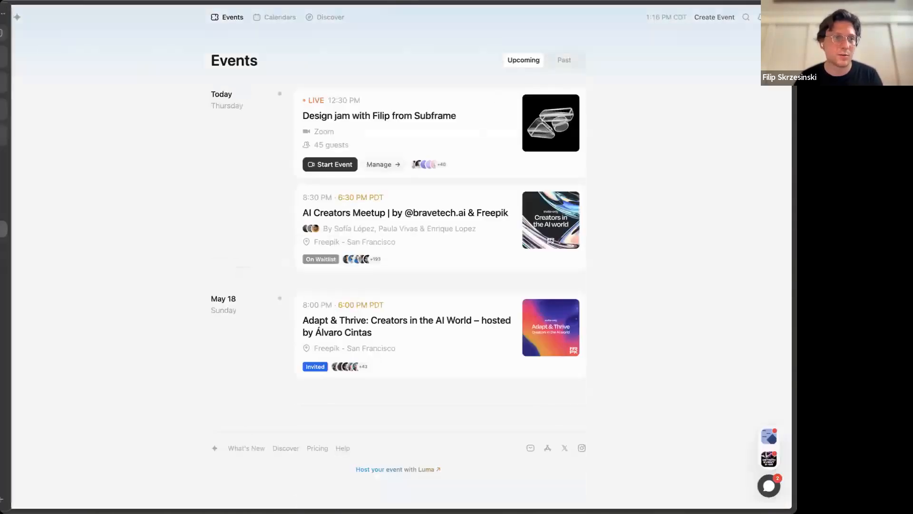
pyautogui.click(35, 209)
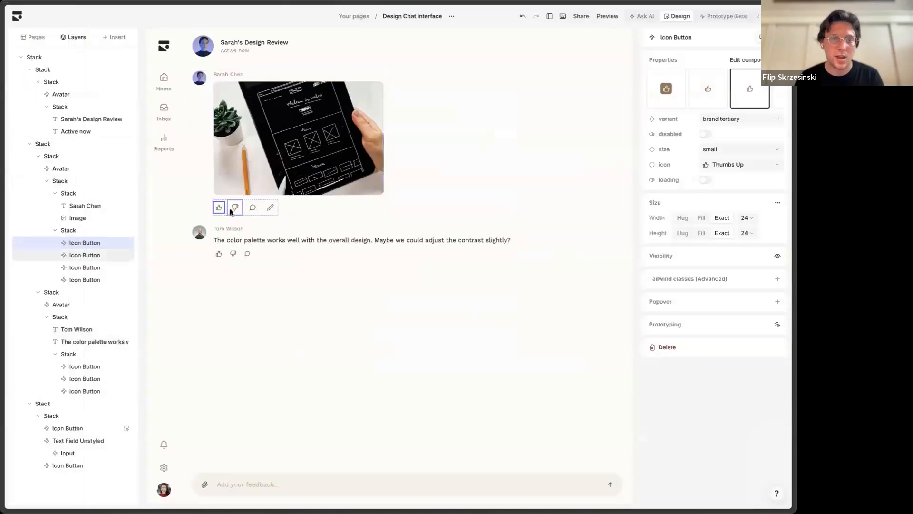
pyautogui.click(233, 209)
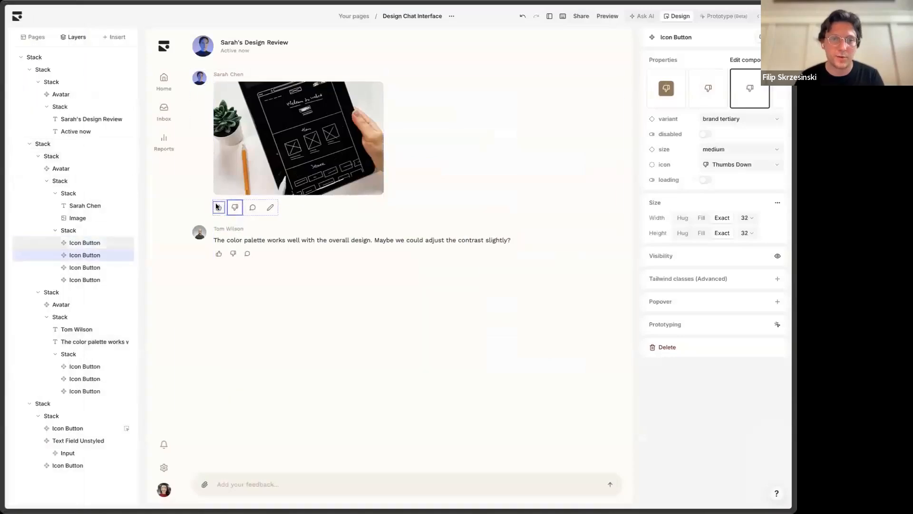
pyautogui.click(733, 149)
pyautogui.click(728, 142)
pyautogui.click(302, 254)
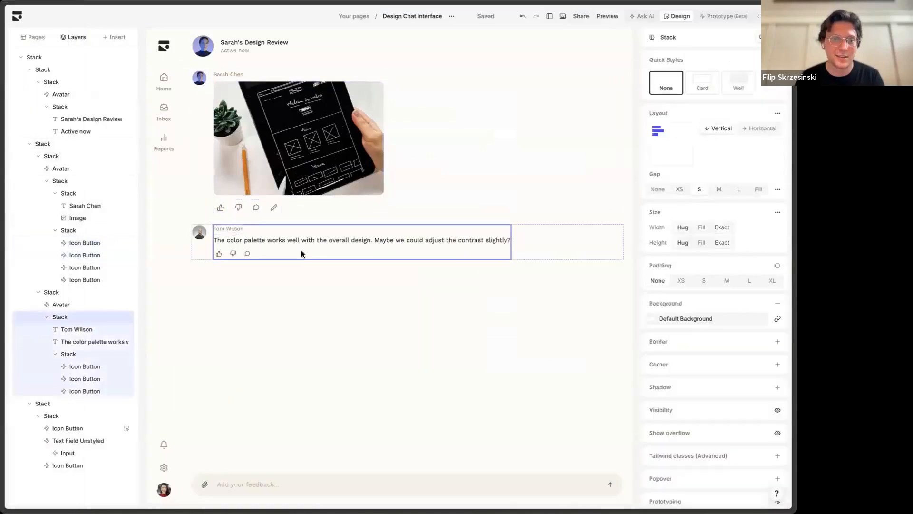
# Ask AI to "make all these icon buttons small" for the stack of buttons below the image.
pyautogui.click(229, 210)
pyautogui.rightClick(230, 210)
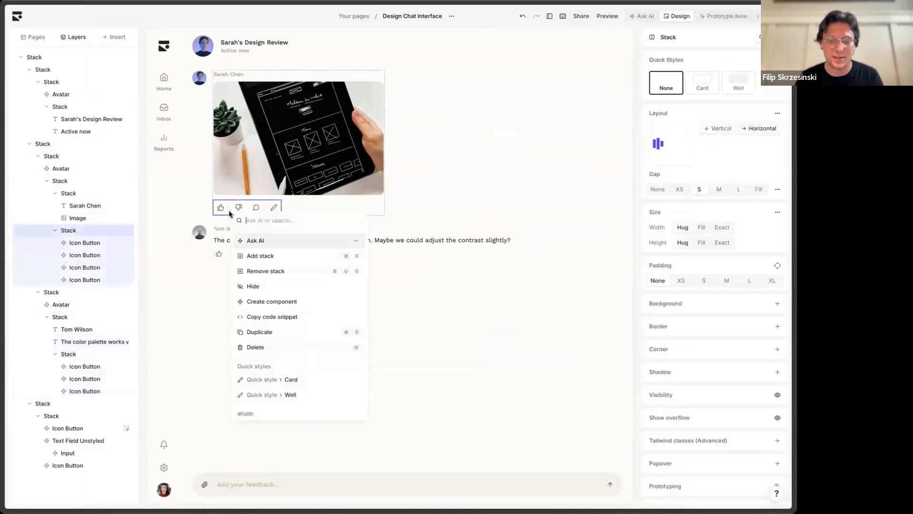
pyautogui.write('make')
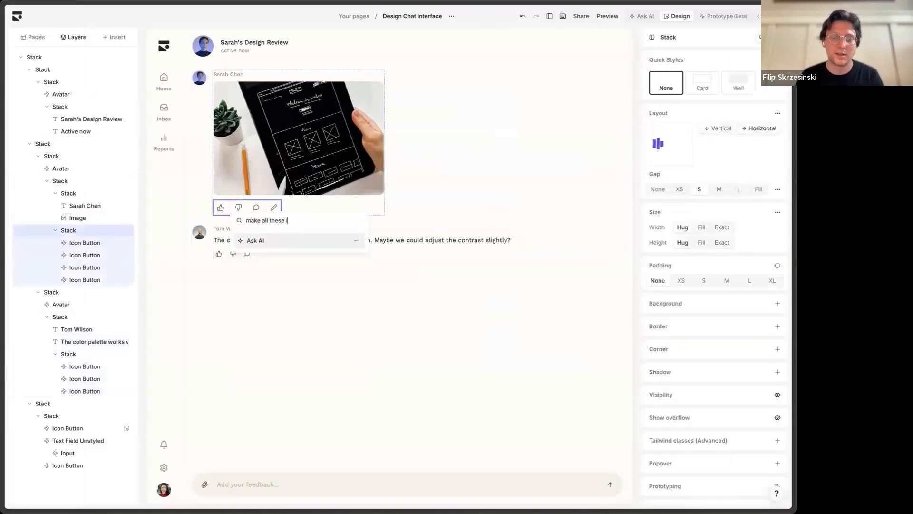
pyautogui.write(' all these icon buttons small')
pyautogui.press('Return')
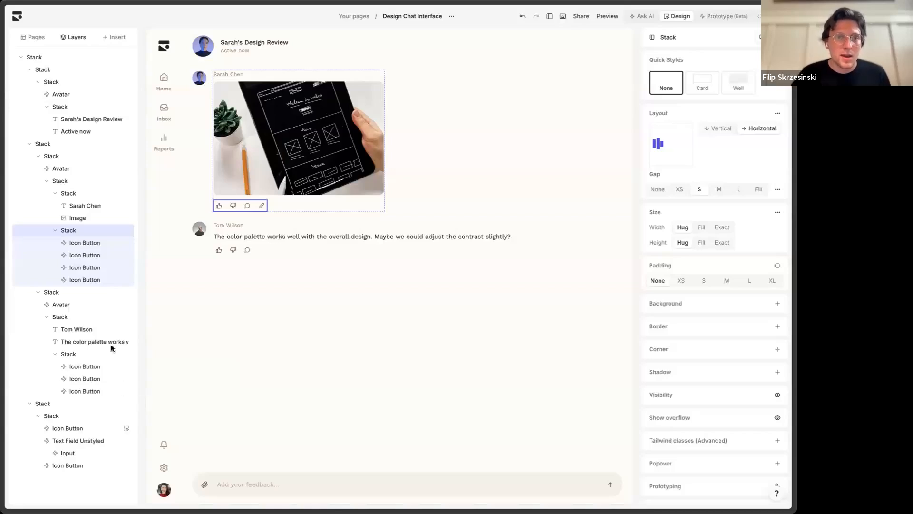
# Try Large and Extra Large padding on the stack that holds all the chat messages.
pyautogui.click(458, 134)
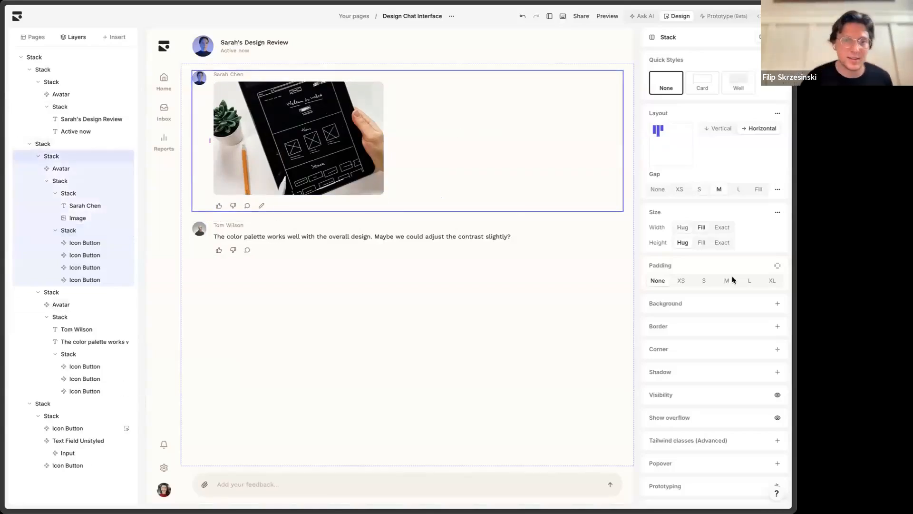
pyautogui.click(638, 115)
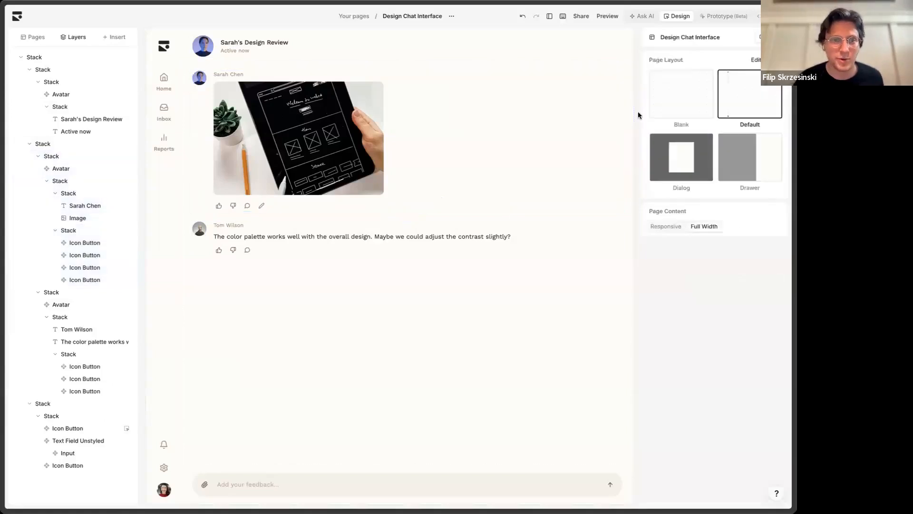
pyautogui.click(215, 272)
pyautogui.click(778, 266)
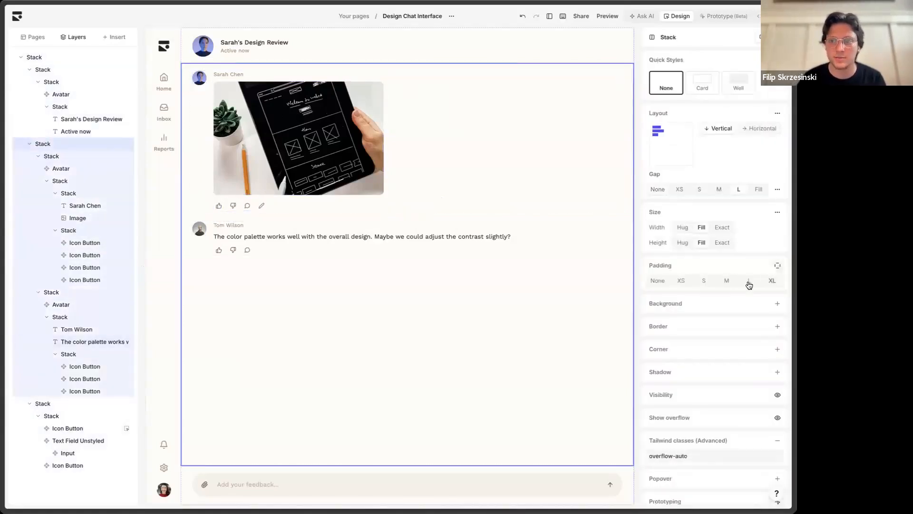
pyautogui.click(750, 285)
pyautogui.click(768, 285)
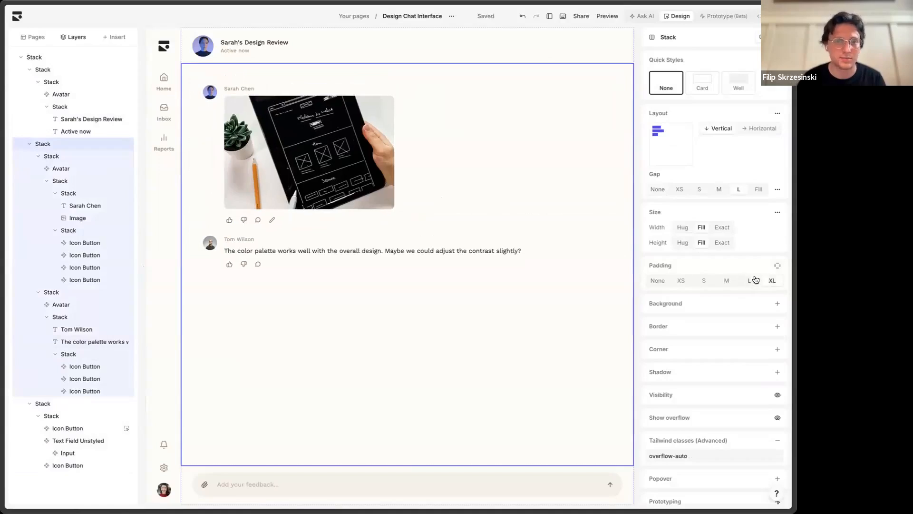
# Search the actions for "padding 32" and set the chat messages stack's padding to 32.
pyautogui.rightClick(552, 73)
pyautogui.write('padding 32')
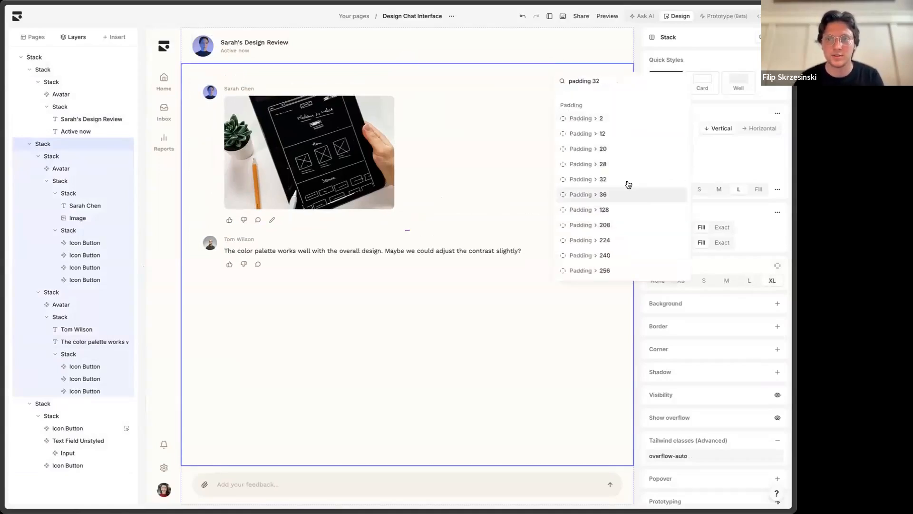
pyautogui.click(628, 181)
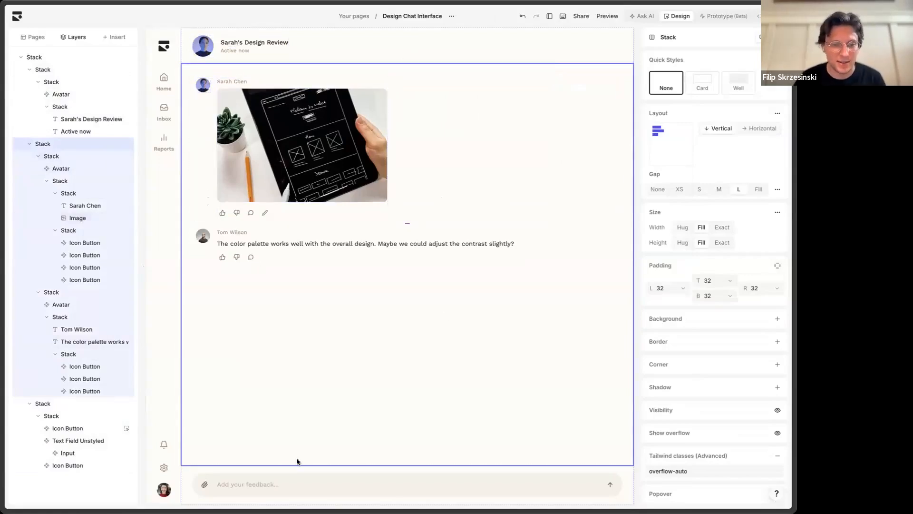
# Set the placeholder of the feedback bar's input to "Send a message".
pyautogui.click(264, 487)
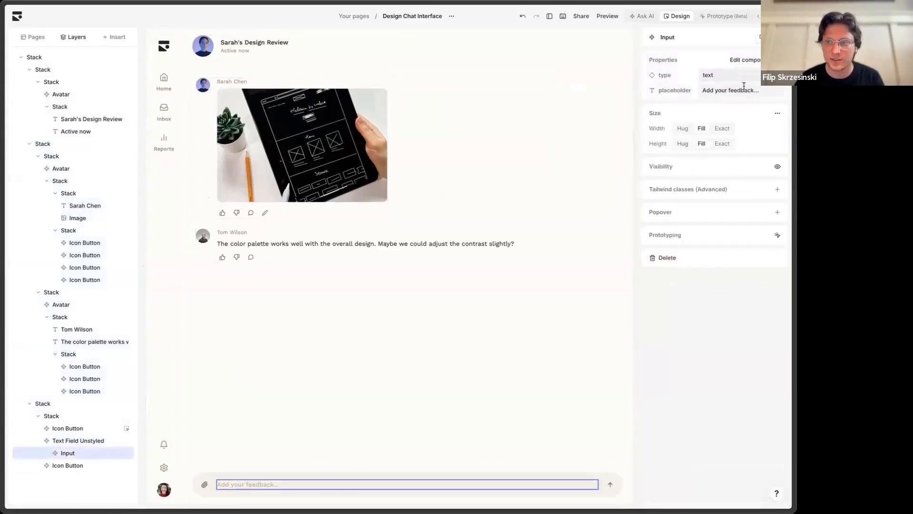
pyautogui.click(743, 88)
pyautogui.write('Send a message')
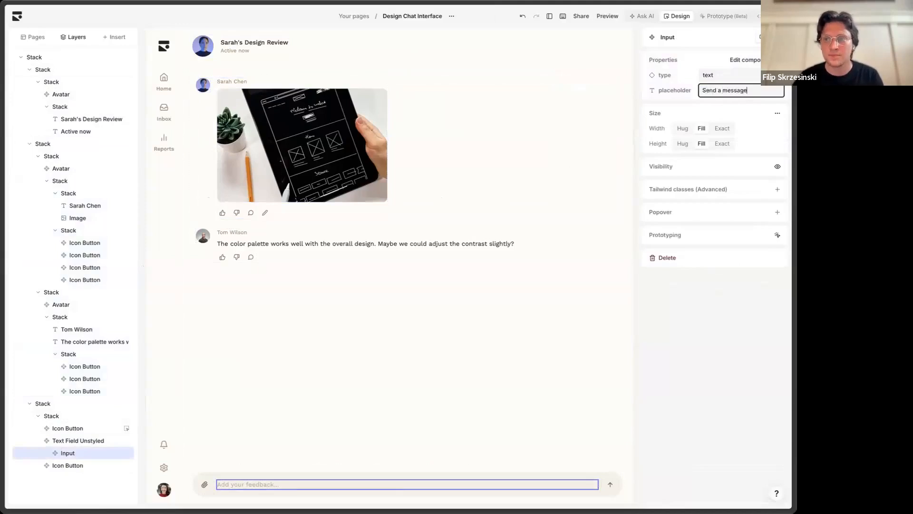
pyautogui.press('Escape')
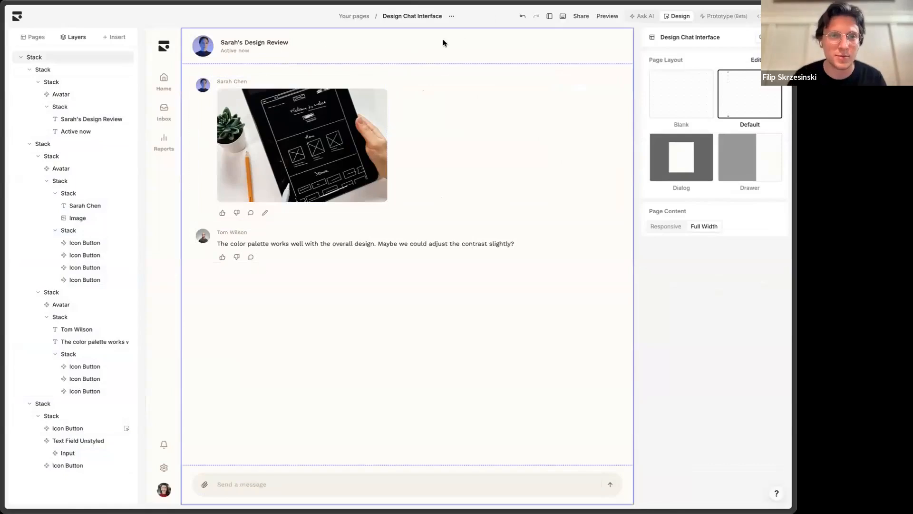
# Ask AI to "create a new page that's the home view of all the recent chats displayed in a row of cards".
pyautogui.click(645, 16)
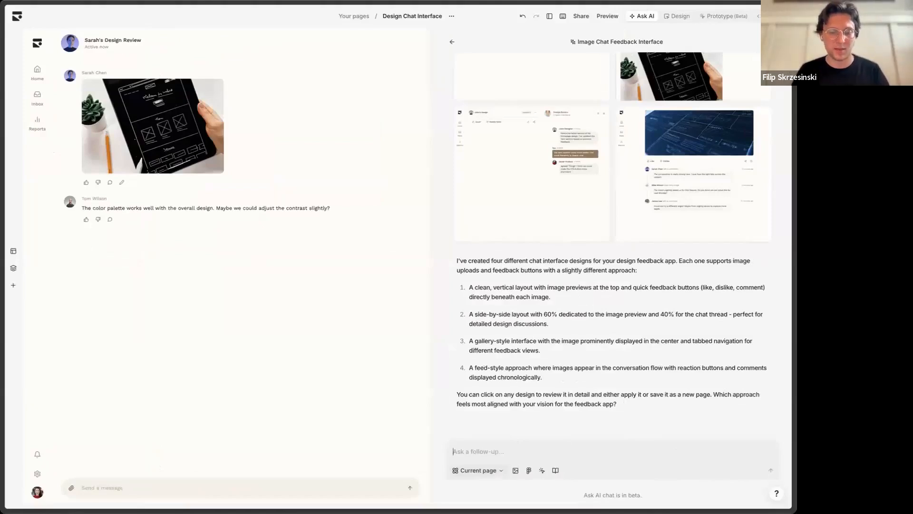
pyautogui.write('cre')
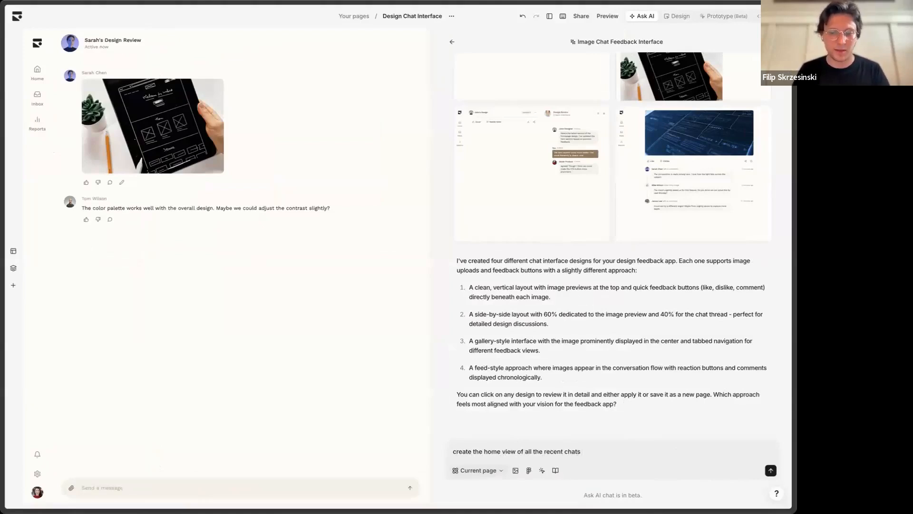
pyautogui.write("a new page that's")
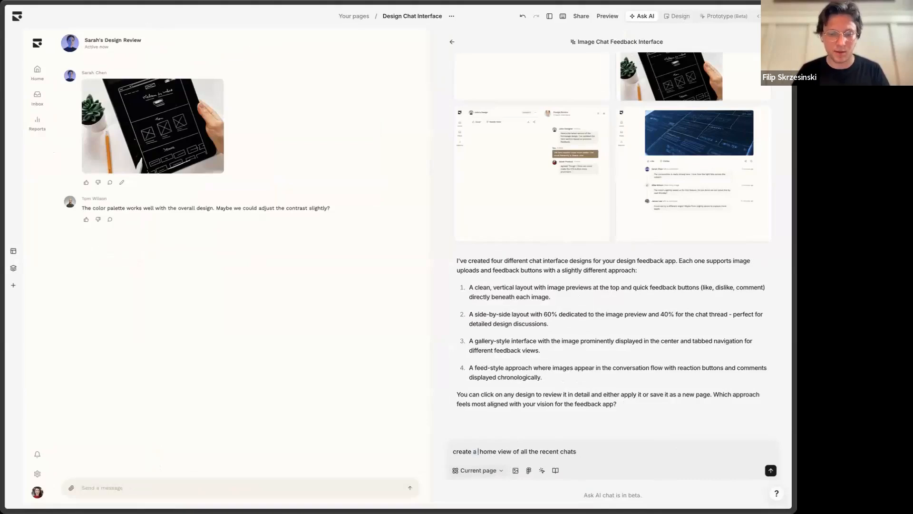
pyautogui.write(' the')
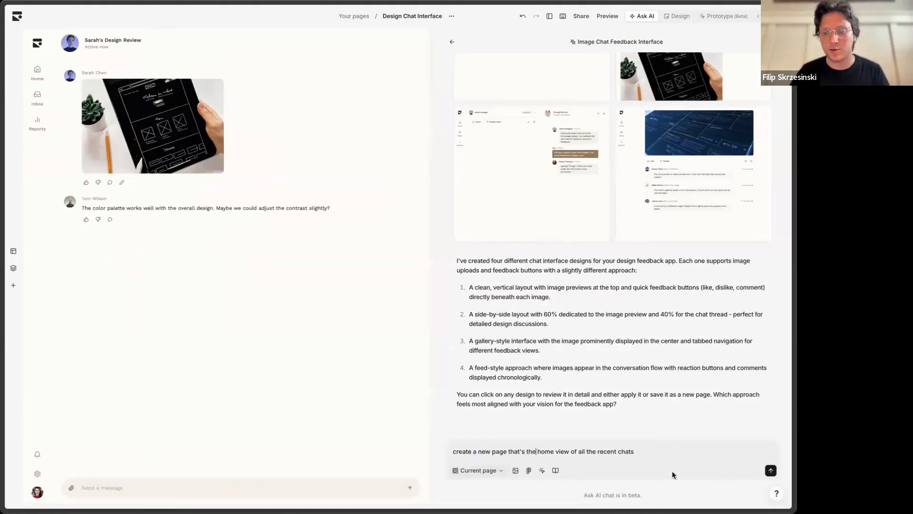
pyautogui.tripleClick(654, 450)
pyautogui.click(645, 458)
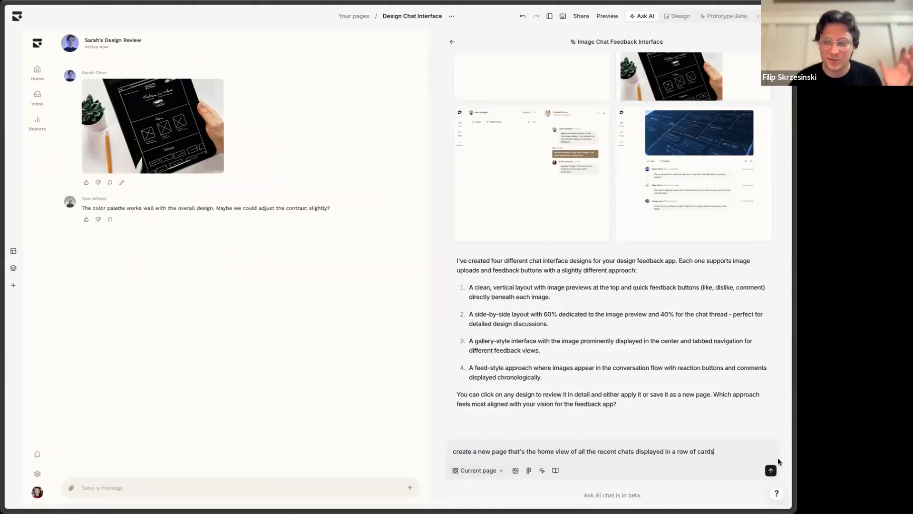
pyautogui.click(772, 471)
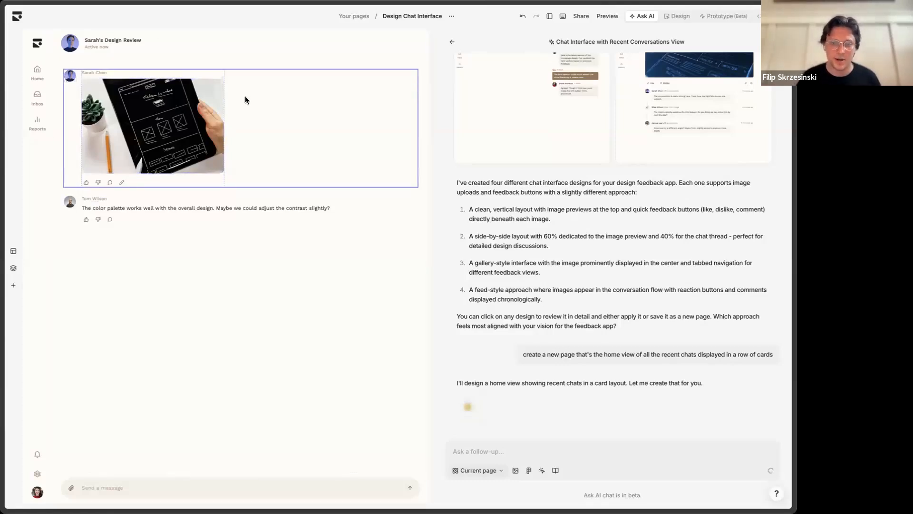
# Save the first generated home design, with the search field and three image cards, as a new page and open it for design editing.
pyautogui.click(484, 471)
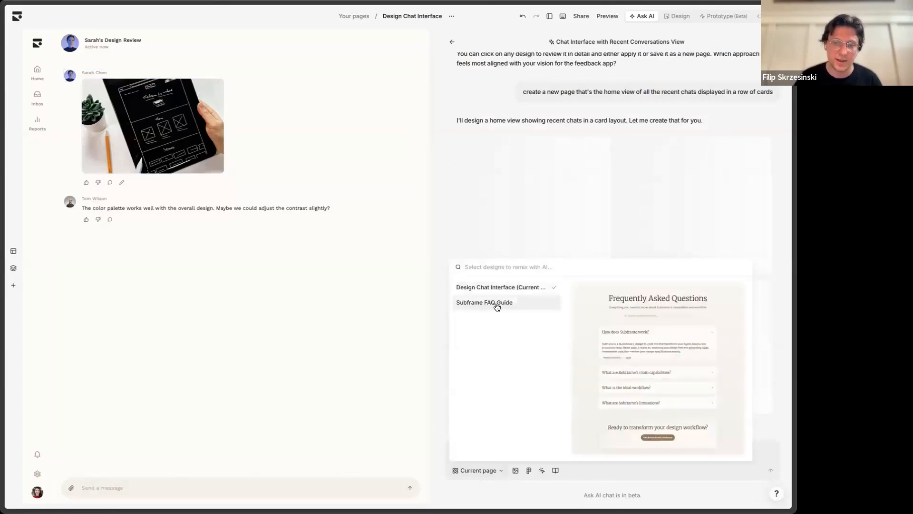
pyautogui.click(572, 123)
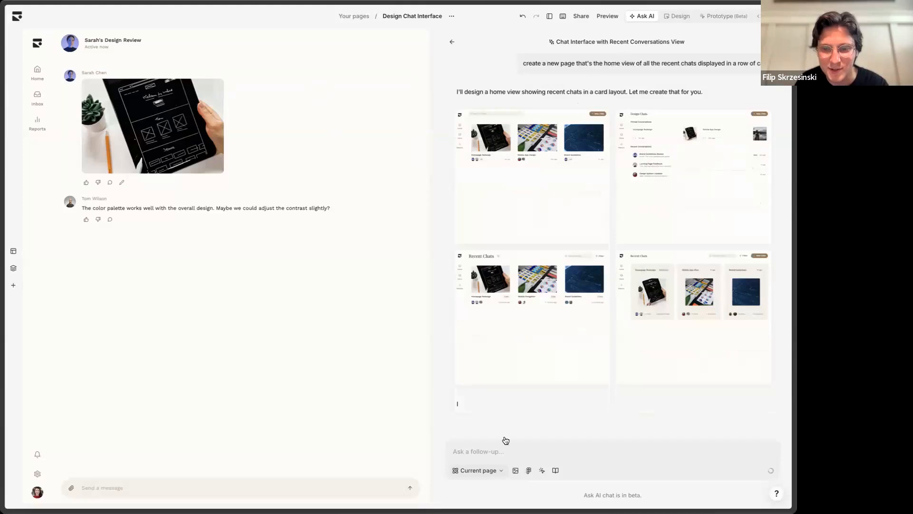
pyautogui.click(543, 147)
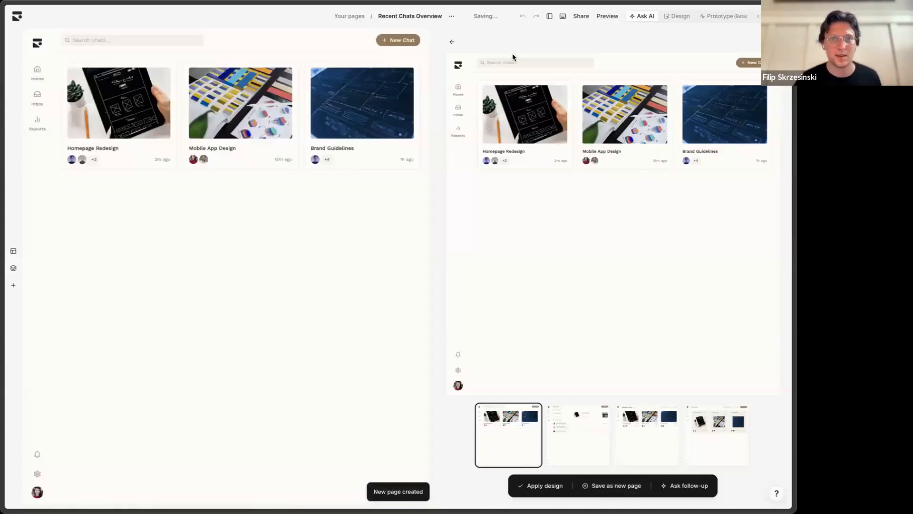
pyautogui.click(687, 15)
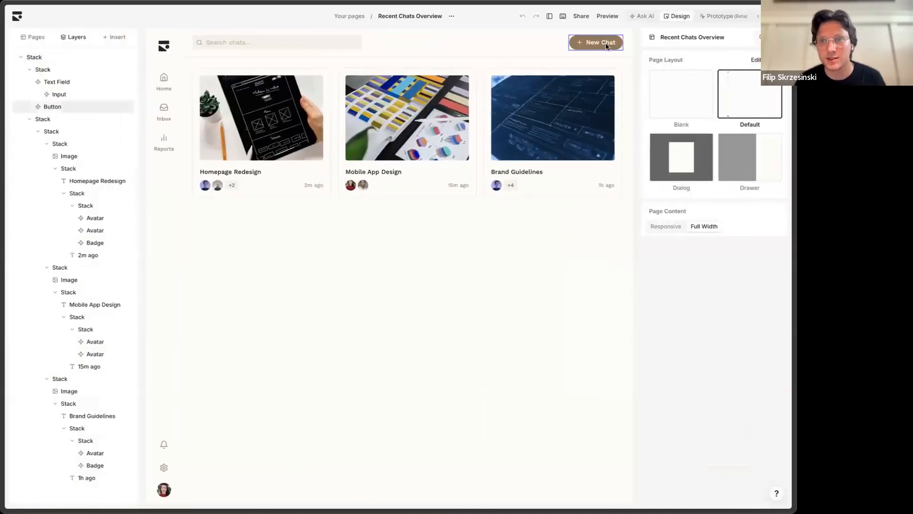
# Open the New Chat button's component and set the background of its Default state to Neutral 800.
pyautogui.click(609, 44)
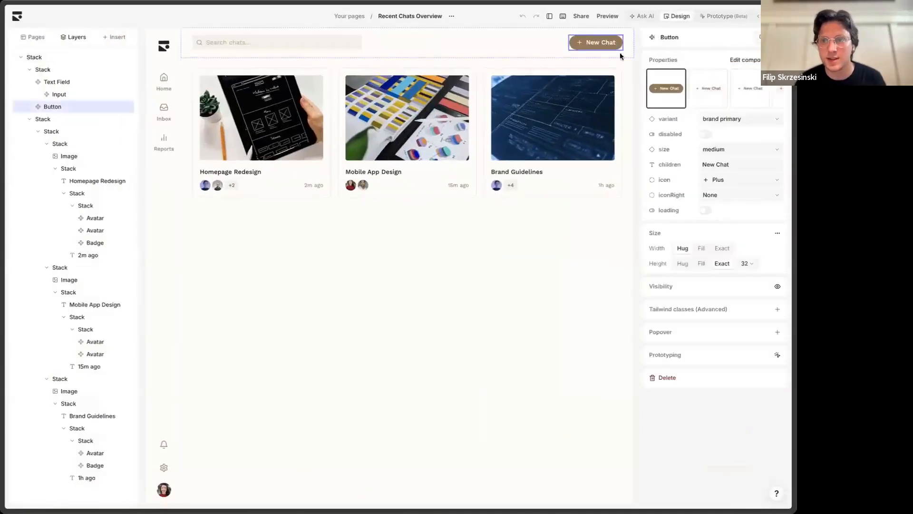
pyautogui.click(759, 65)
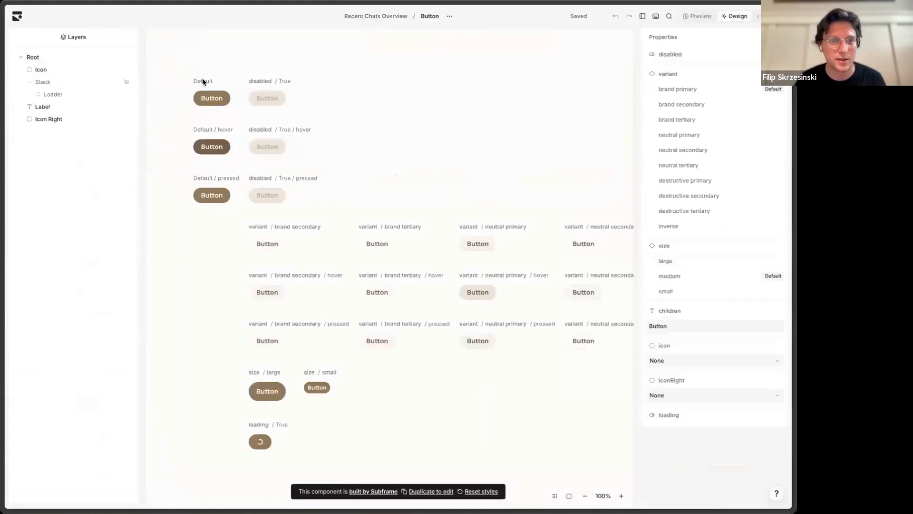
pyautogui.click(672, 333)
pyautogui.write('neu')
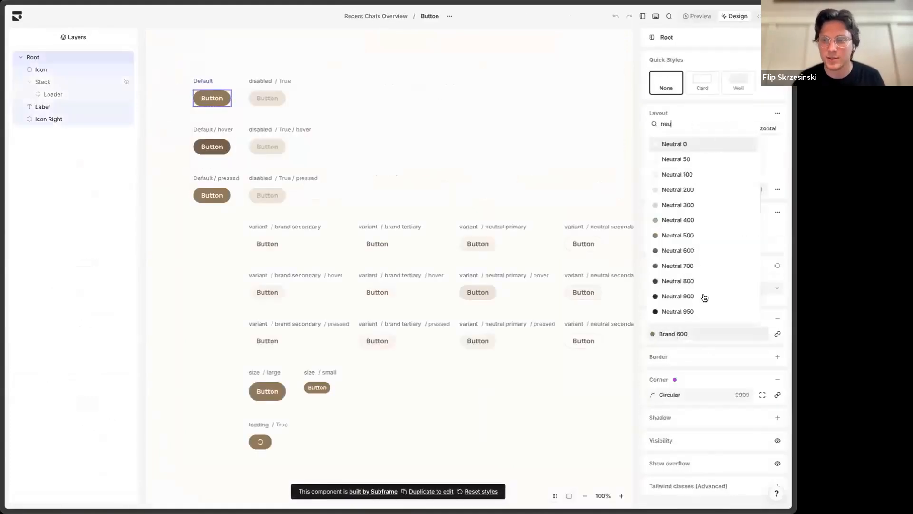
pyautogui.click(692, 282)
# Set the background of the button's Default / hover state to Neutral 800 and return to the Recent Chats Overview page.
pyautogui.click(213, 132)
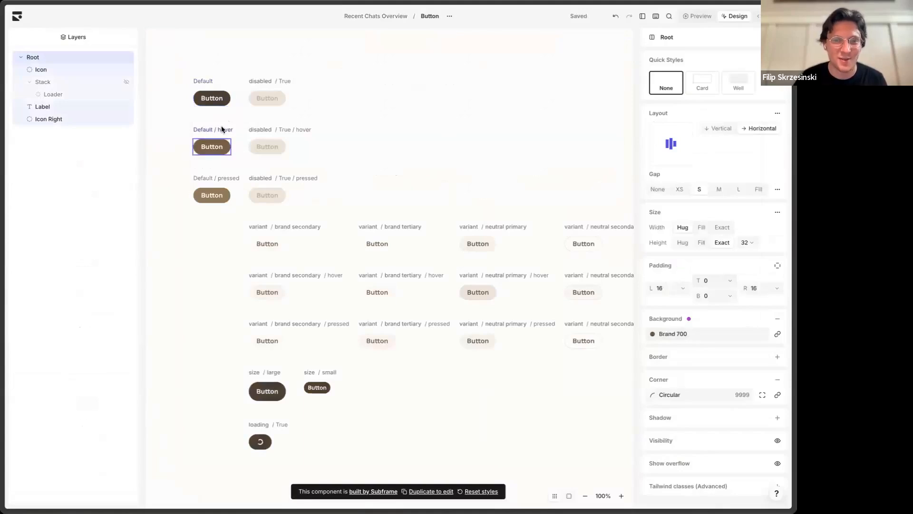
pyautogui.click(714, 339)
pyautogui.write('neu')
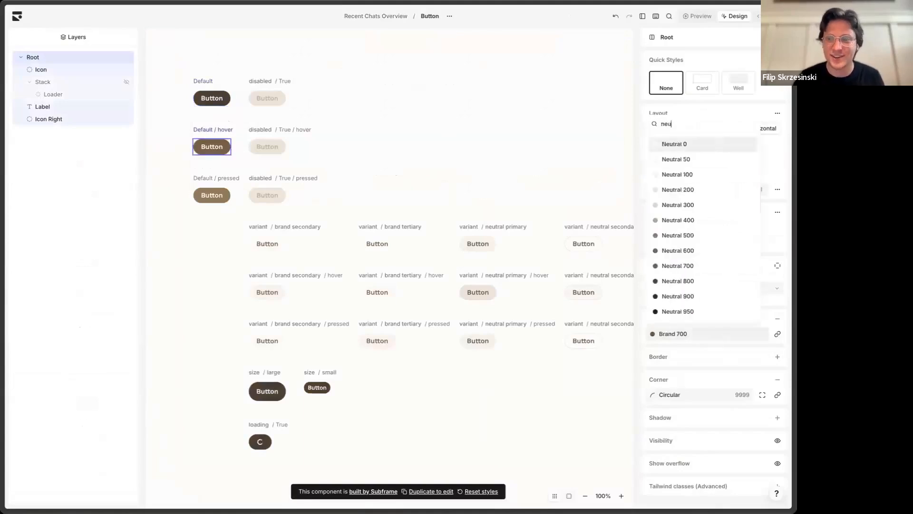
pyautogui.click(707, 281)
pyautogui.click(378, 16)
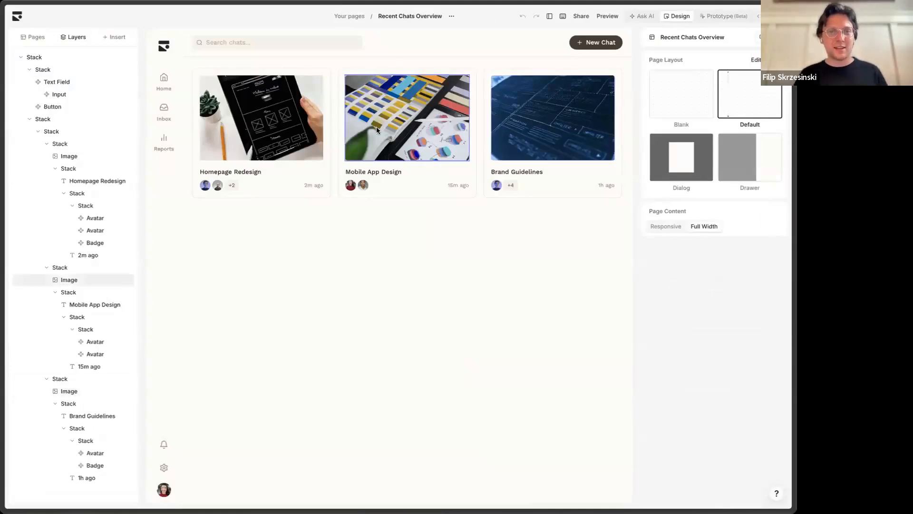
# Try a vertical layout on the stack holding the three chat cards and return it to horizontal.
pyautogui.click(330, 97)
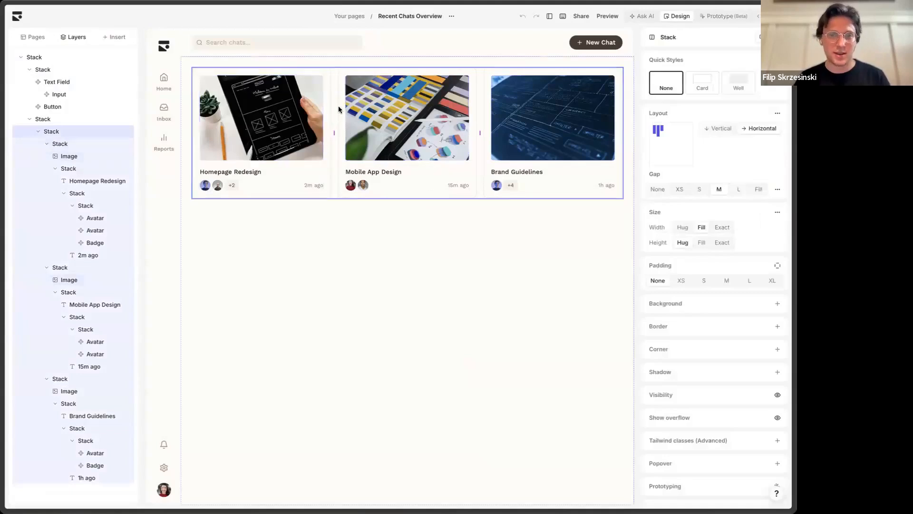
pyautogui.click(716, 129)
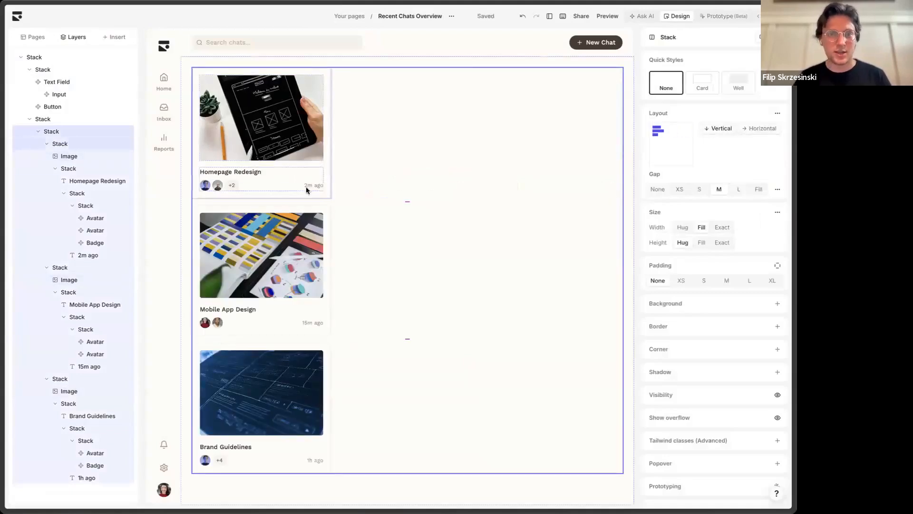
pyautogui.click(759, 128)
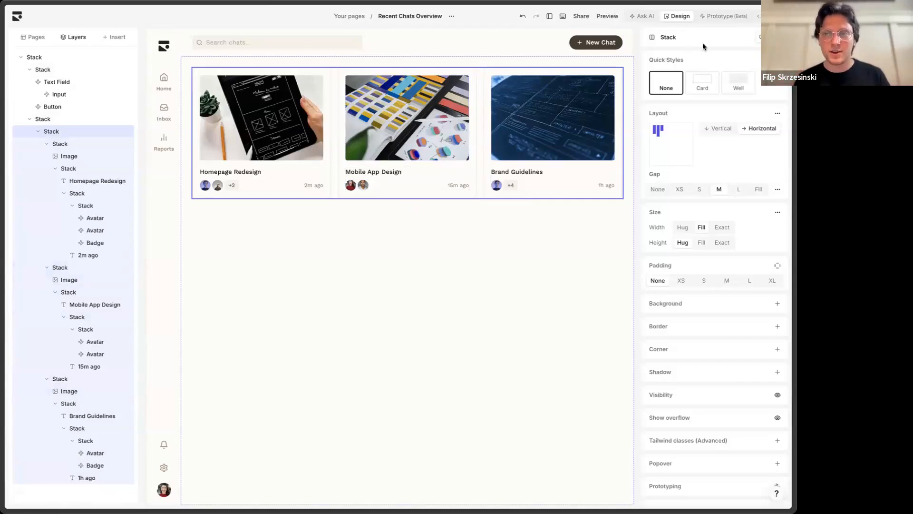
# Turn the Recent Chats Overview page into a prototype, check its new flow, and reopen the page in prototype mode.
pyautogui.click(718, 16)
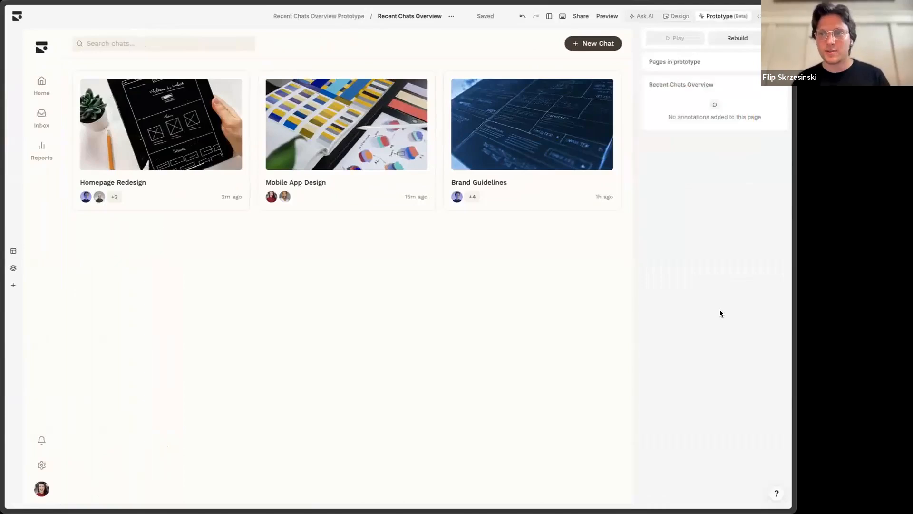
pyautogui.click(332, 17)
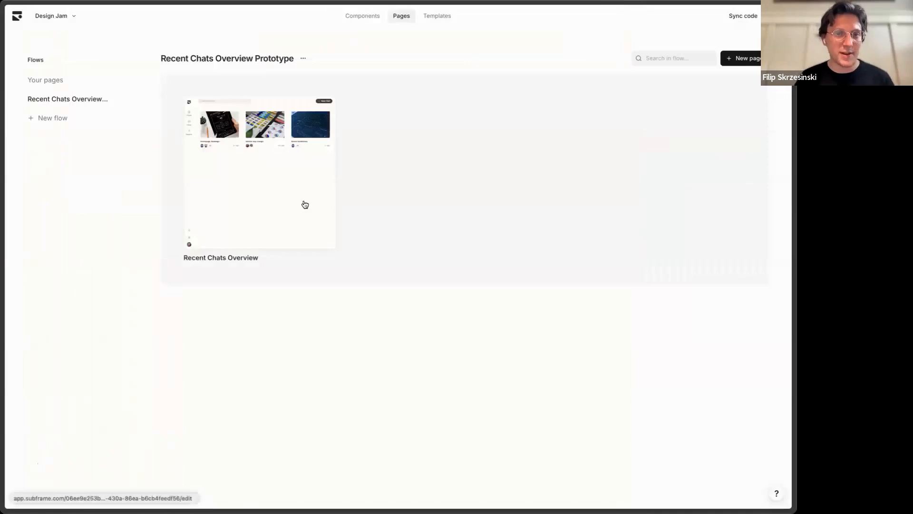
pyautogui.click(298, 186)
pyautogui.click(726, 17)
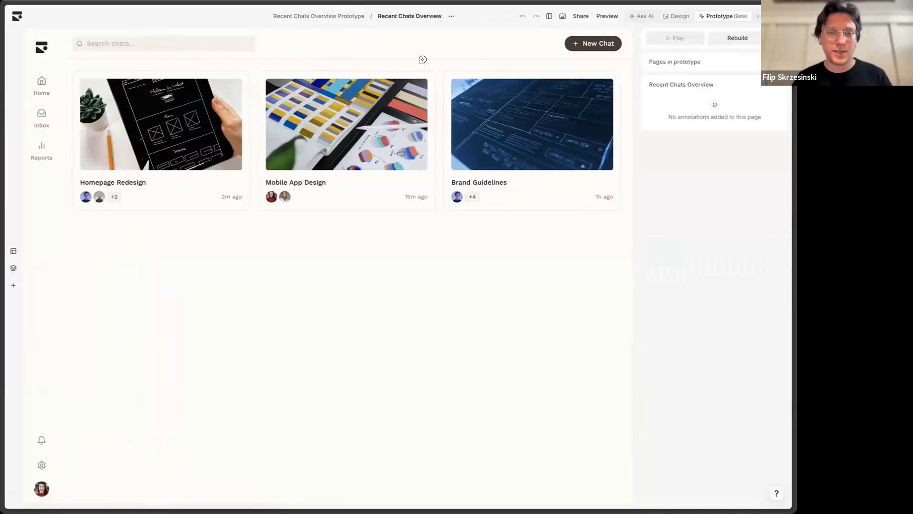
# Rename the Recent Chats Overview Prototype flow to "Design Jam Prototype" in the pages overview.
pyautogui.click(291, 15)
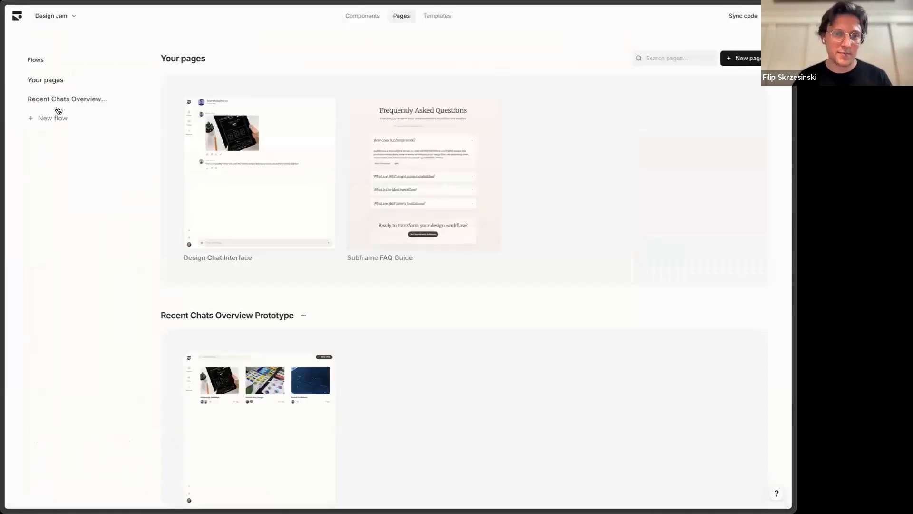
pyautogui.scroll(-2, 290, 224)
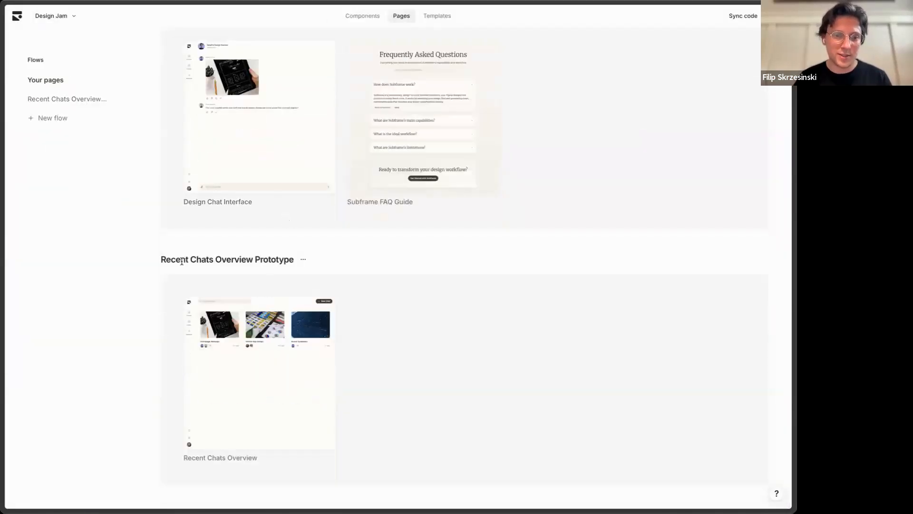
pyautogui.click(234, 259)
pyautogui.moveTo(158, 259); pyautogui.dragTo(149, 261)
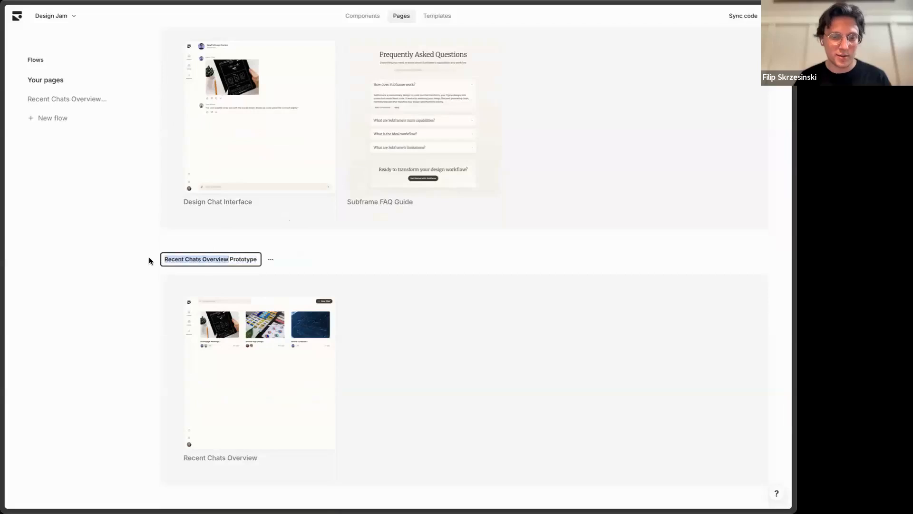
pyautogui.write('Design Jam')
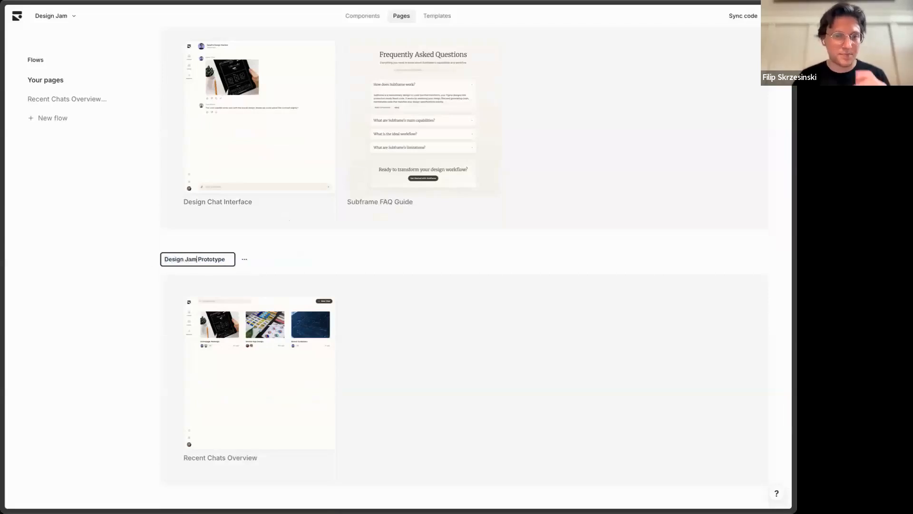
pyautogui.press('Return')
# Move the Design Chat Interface page into the Design Jam Prototype flow and open Recent Chats Overview in prototype mode.
pyautogui.moveTo(227, 93); pyautogui.dragTo(274, 311)
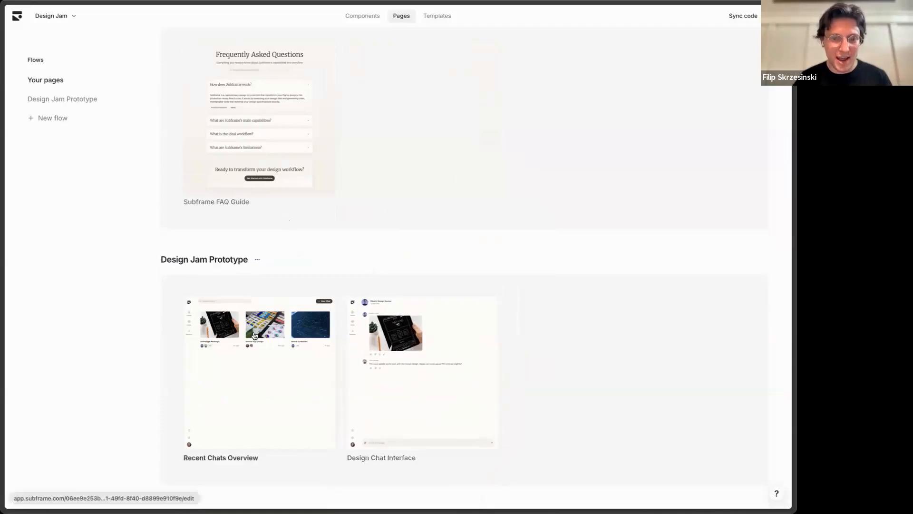
pyautogui.click(283, 373)
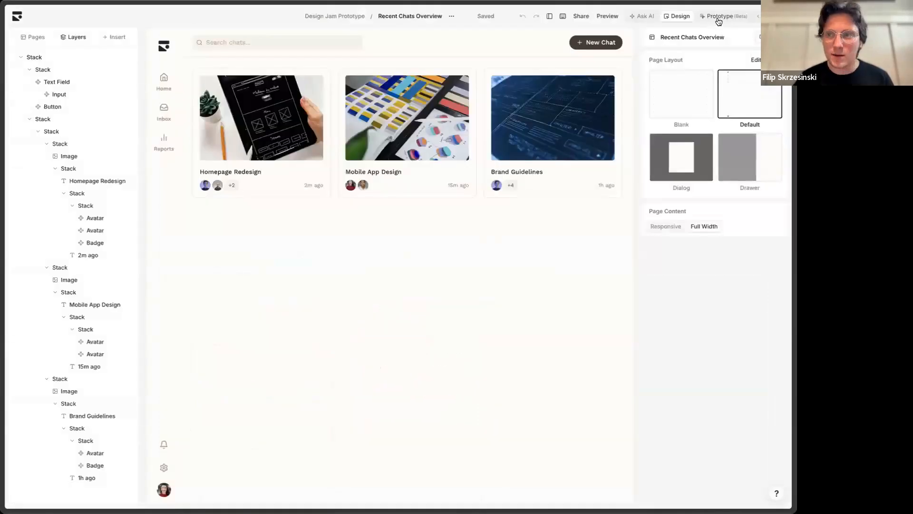
pyautogui.click(718, 17)
pyautogui.click(692, 68)
pyautogui.click(706, 351)
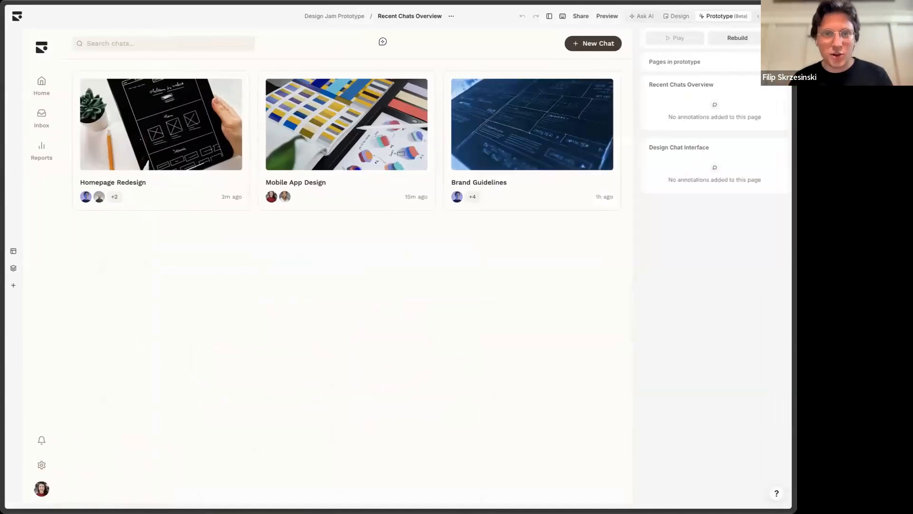
pyautogui.click(678, 19)
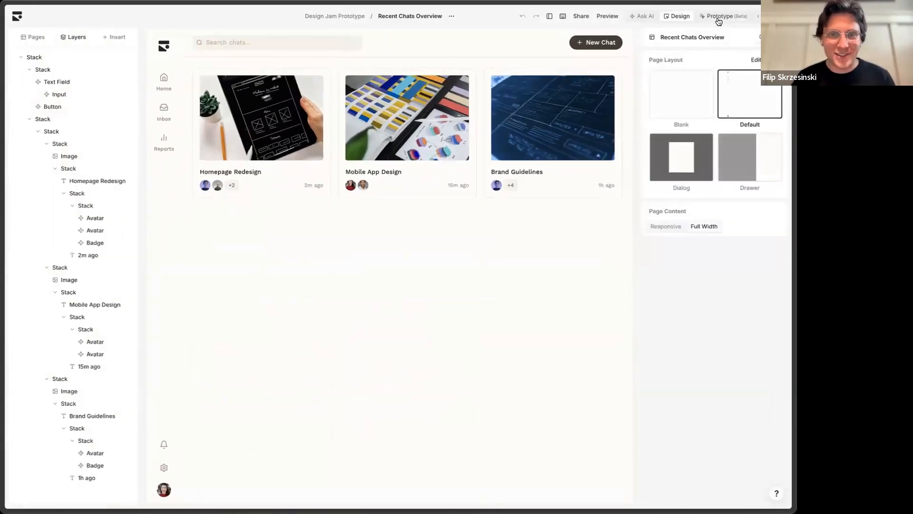
pyautogui.click(719, 17)
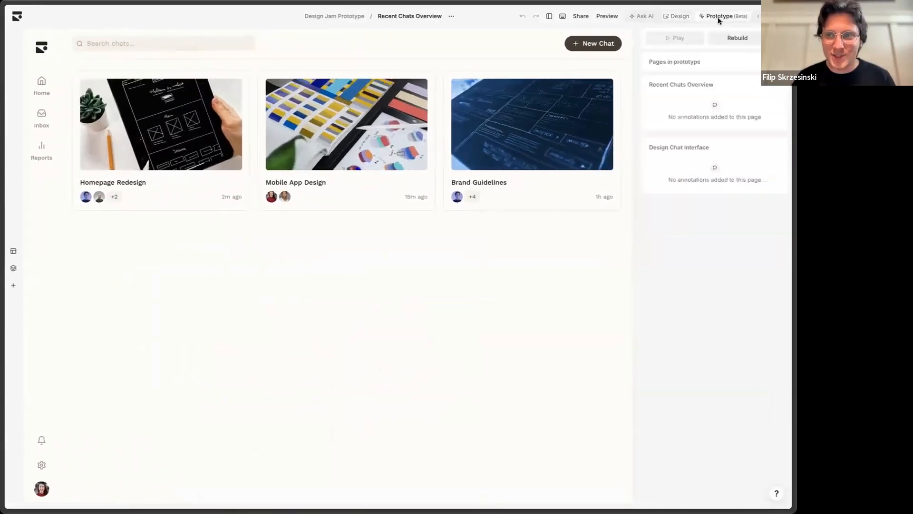
# Insert an Icon Button at the start of the chat header on the Design Chat Interface page in design mode.
pyautogui.click(673, 147)
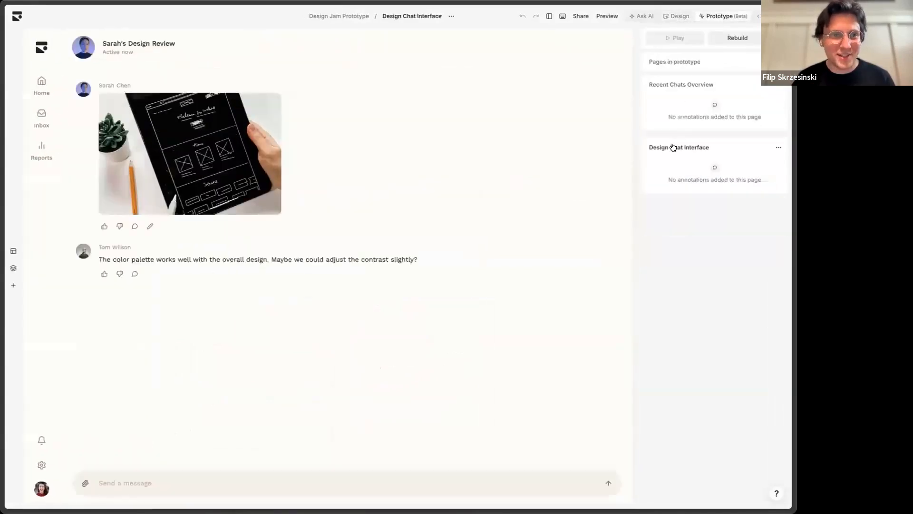
pyautogui.click(685, 18)
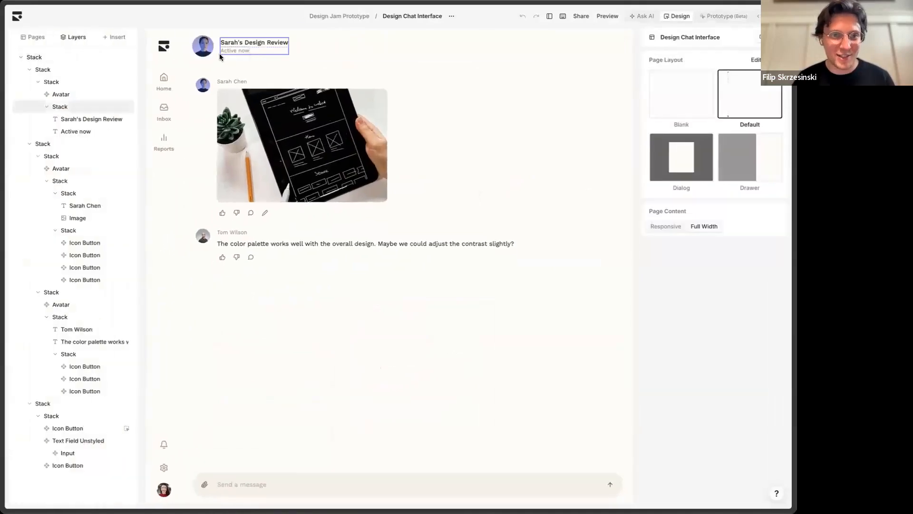
pyautogui.click(218, 54)
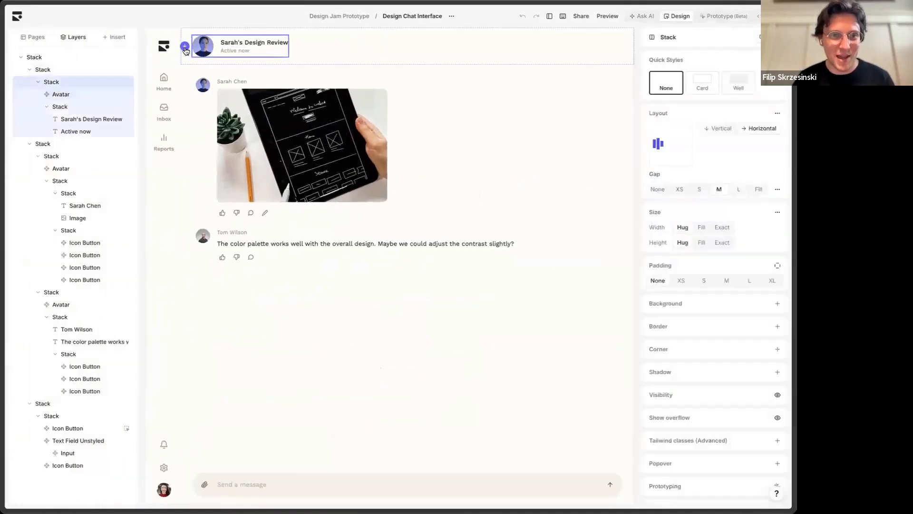
pyautogui.click(185, 46)
pyautogui.write('icon')
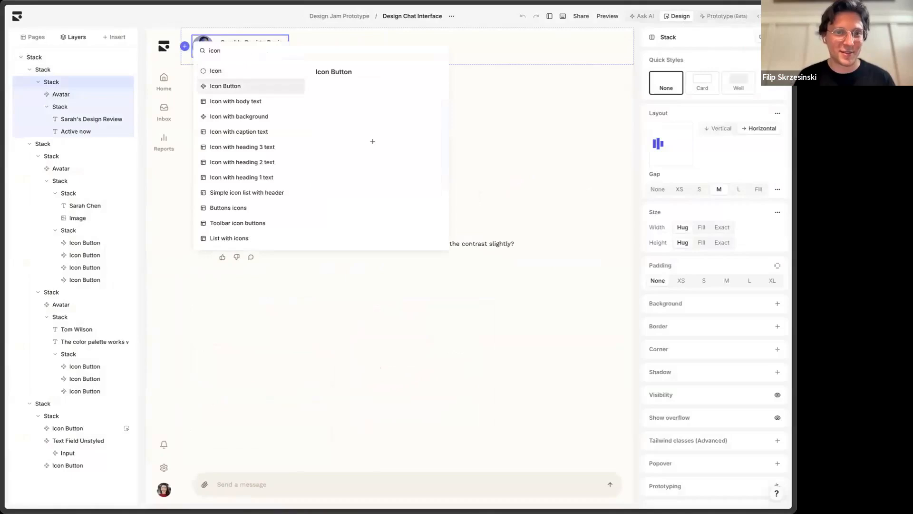
pyautogui.click(225, 86)
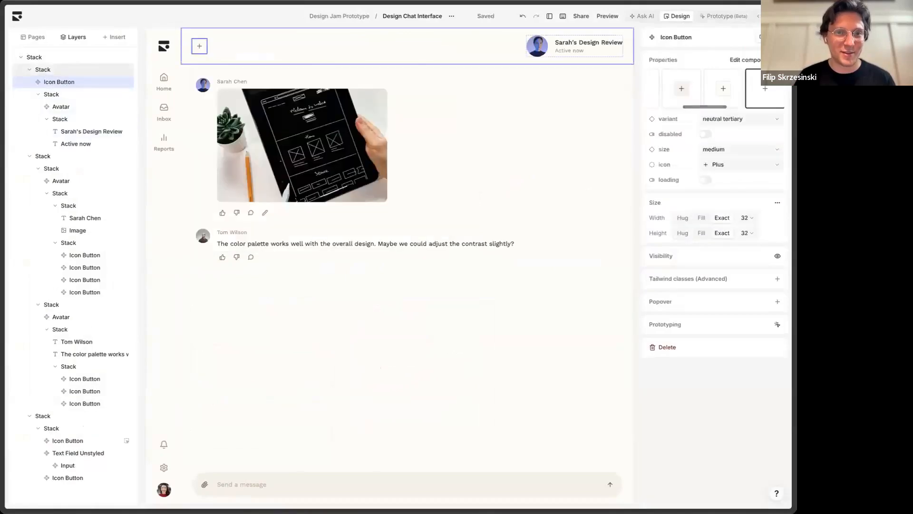
# Change the header icon button's icon to Arrow Left.
pyautogui.click(728, 164)
pyautogui.write('back')
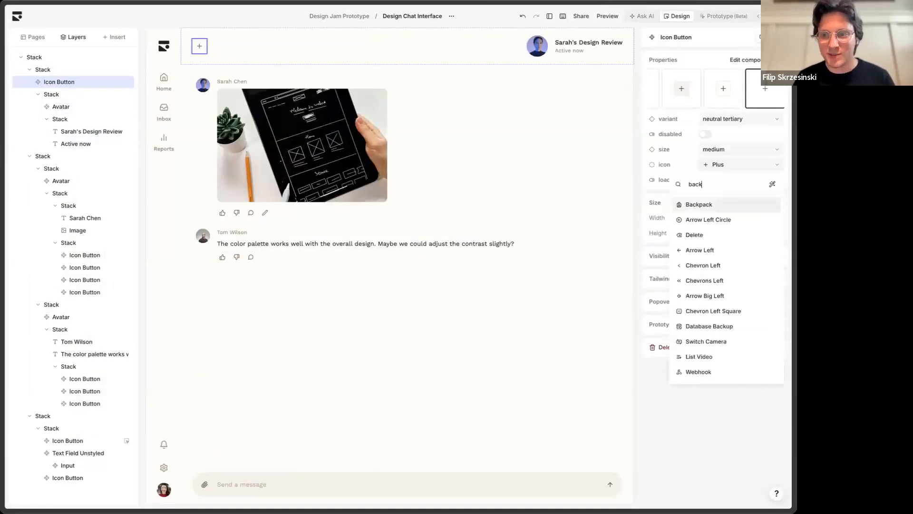
pyautogui.press('Down')
pyautogui.press('Down')
pyautogui.press('Down')
pyautogui.press('Return')
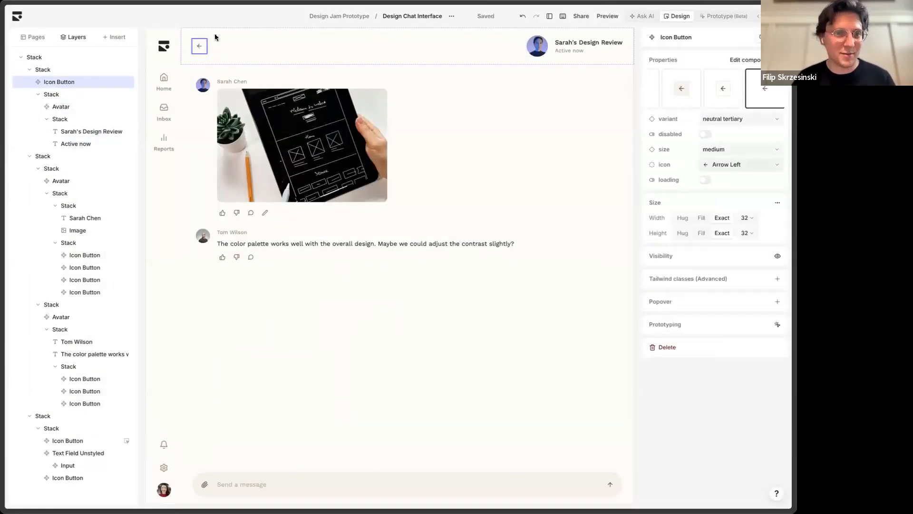
# Set the gap of the chat header stack to M, after trying S.
pyautogui.click(383, 39)
pyautogui.click(706, 190)
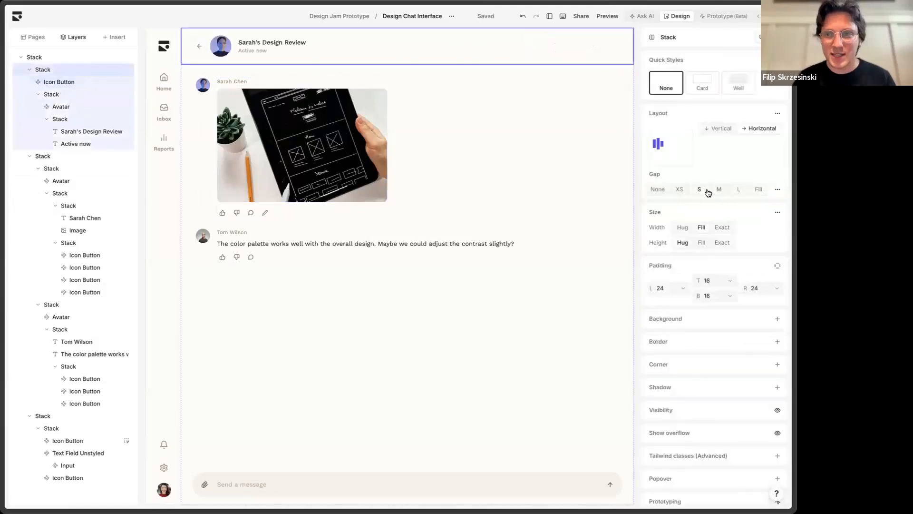
pyautogui.click(718, 189)
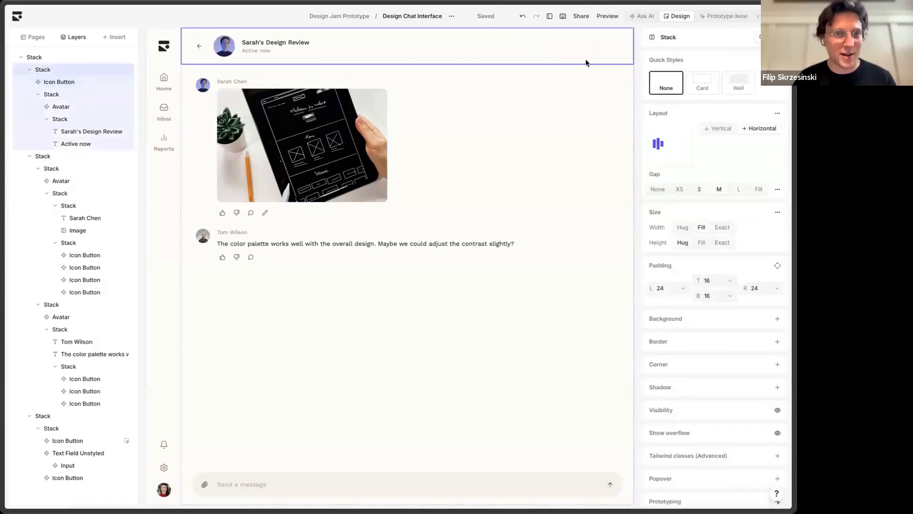
# Annotate the Recent Chats Overview card stack with "each card is a chat, when i click on it open the corresponding detail chat view.".
pyautogui.click(728, 16)
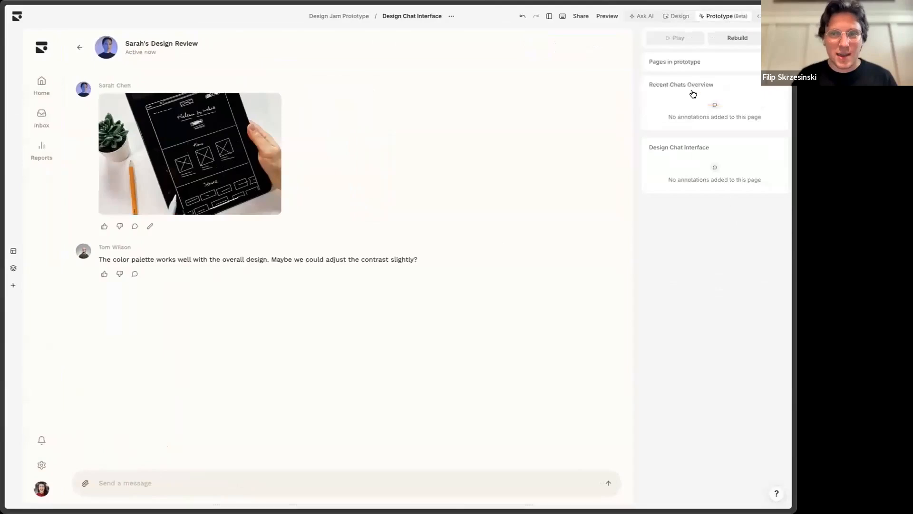
pyautogui.click(692, 88)
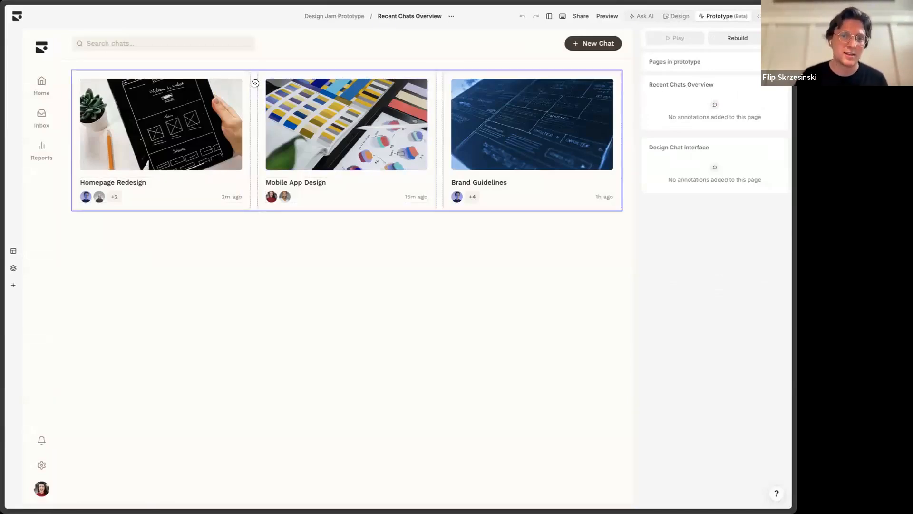
pyautogui.click(252, 84)
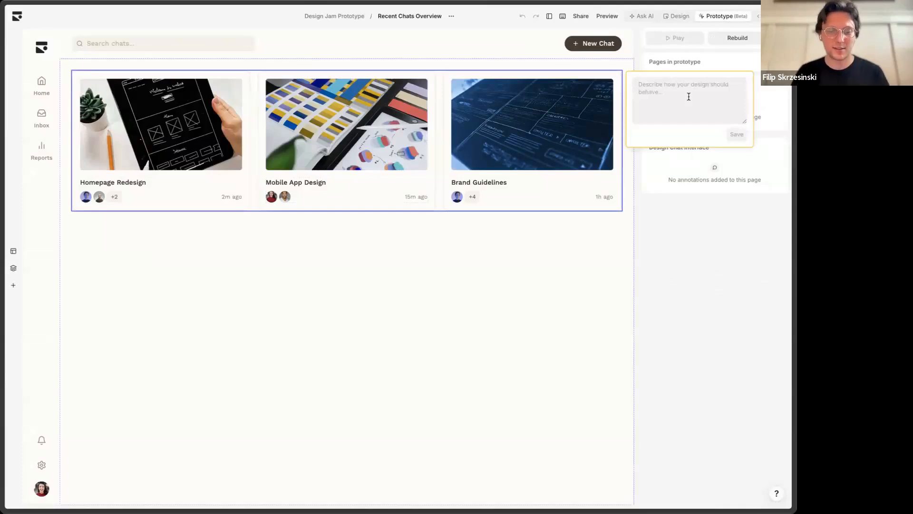
pyautogui.write('th')
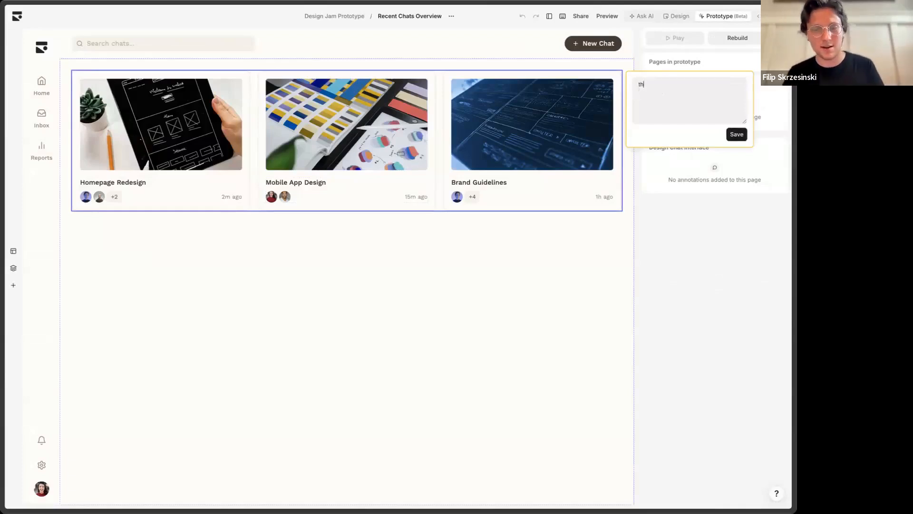
pyautogui.write('iese')
pyautogui.hotkey('ctrl', 'a')
pyautogui.write('each car')
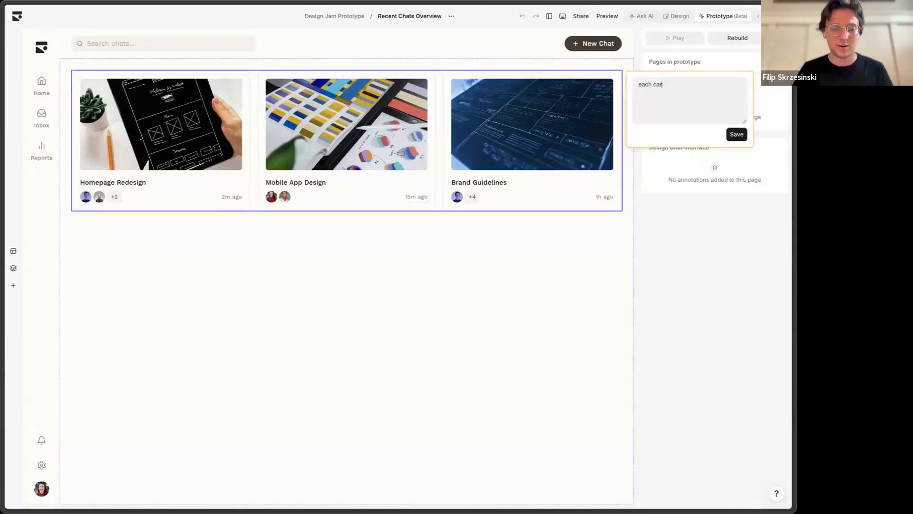
pyautogui.write('d is a chat')
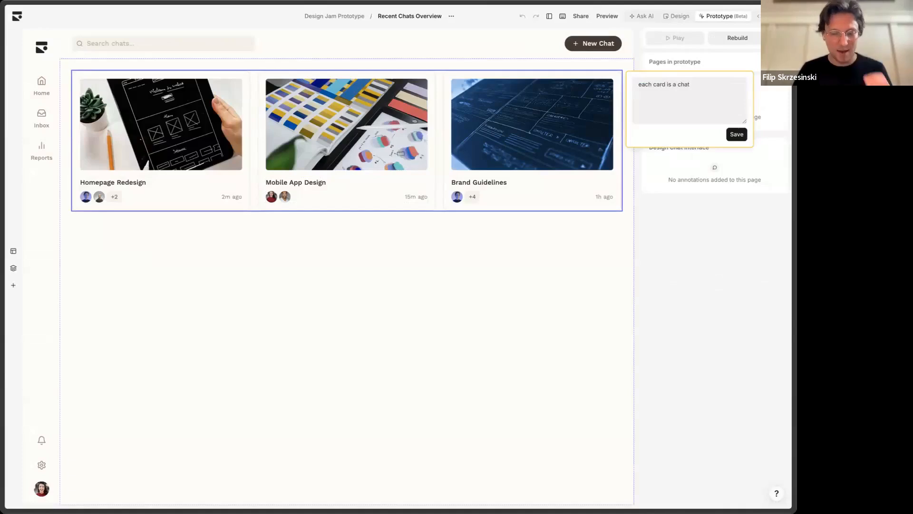
pyautogui.write(', when i click ')
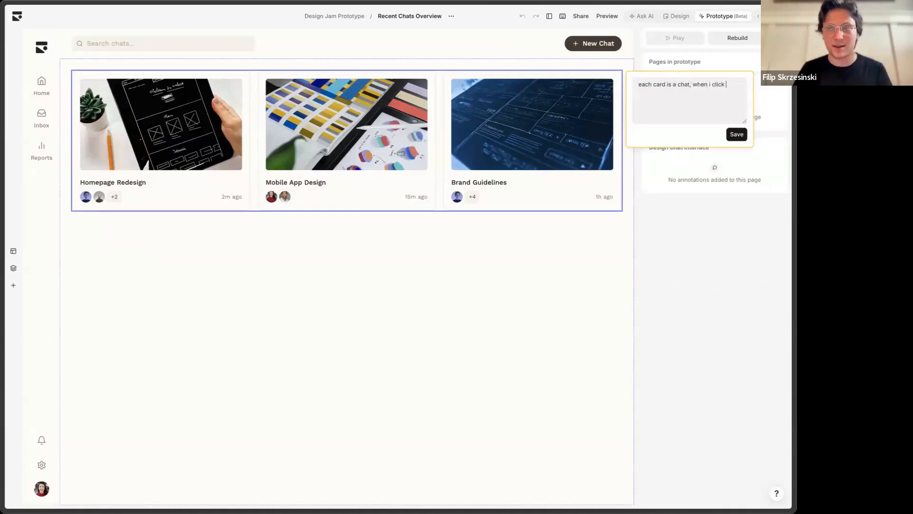
pyautogui.write('on it open the ')
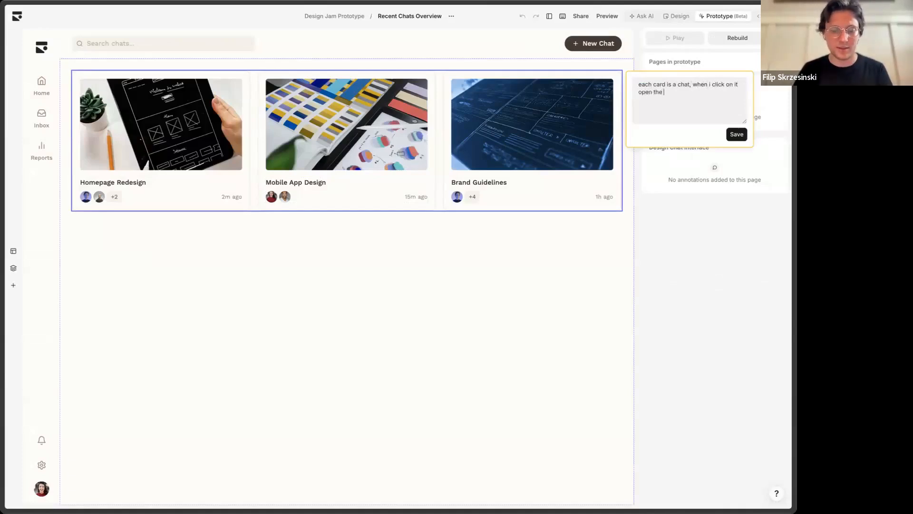
pyautogui.write('corresponding ')
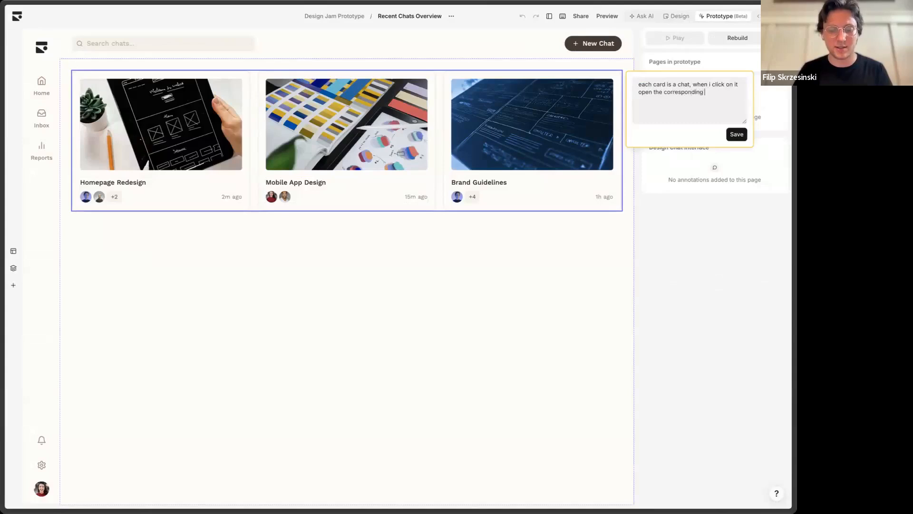
pyautogui.write('detail chat view.')
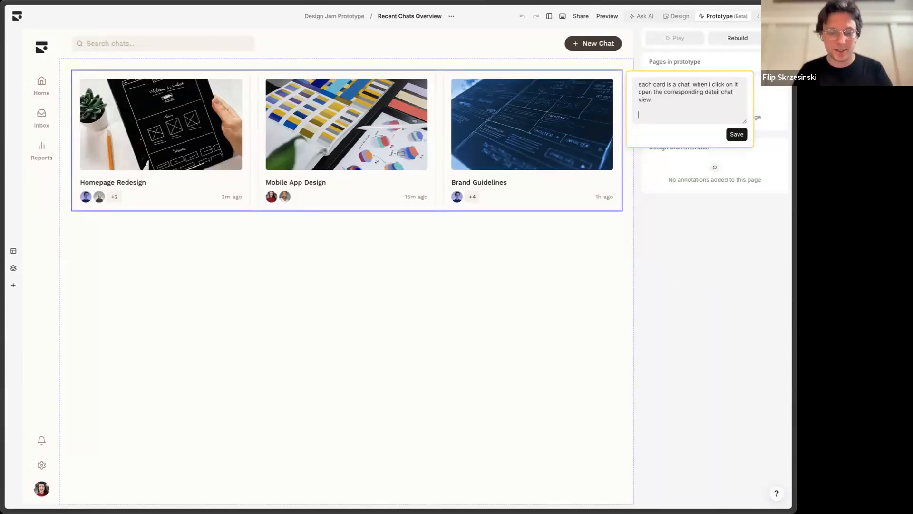
# Add the paragraph "animate the cards in smoothly when the page loads" to the card stack's annotation and save it.
pyautogui.write('  animate the ca')
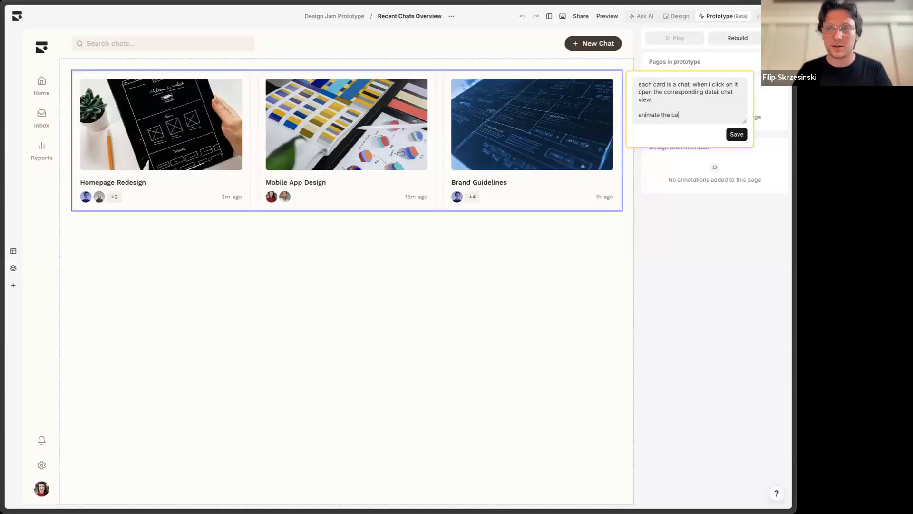
pyautogui.write('rds in s')
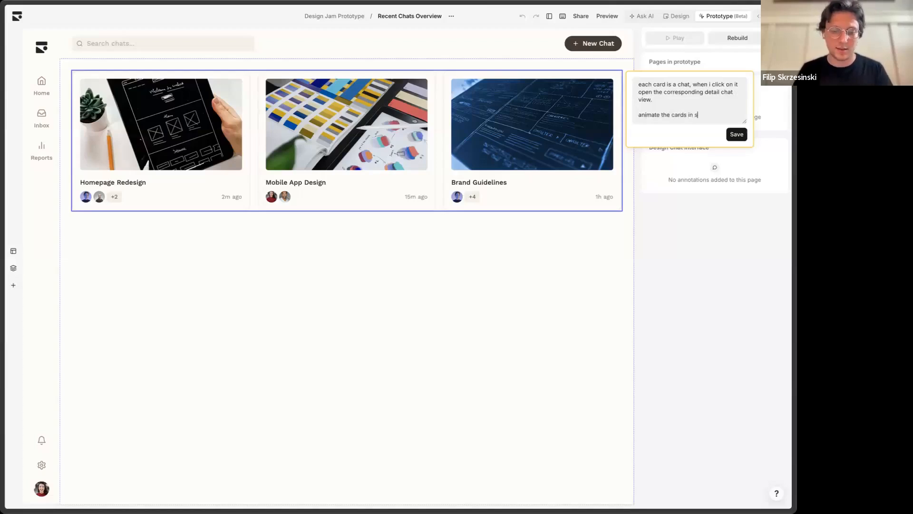
pyautogui.write('moothly when the page loads')
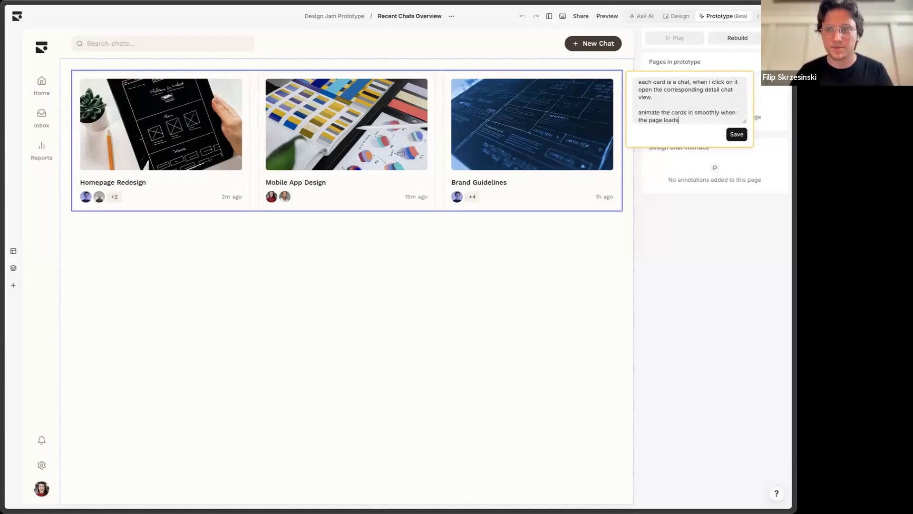
pyautogui.click(742, 136)
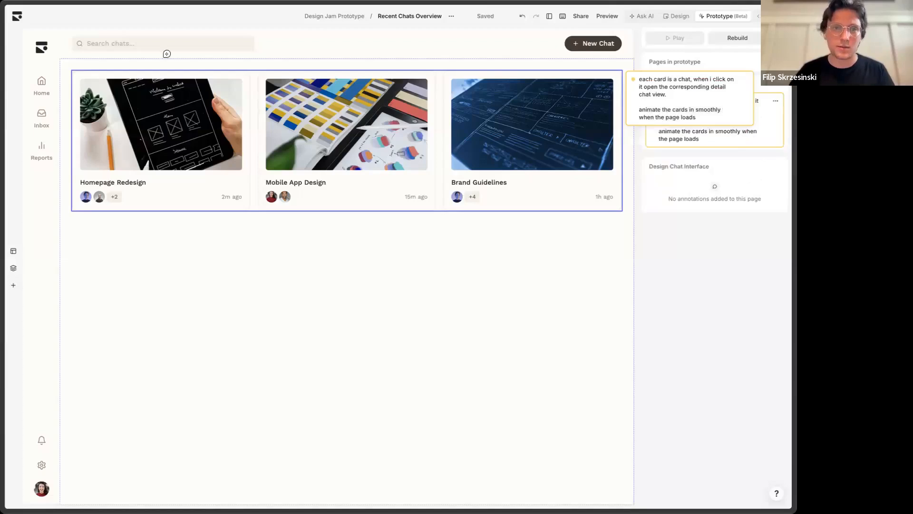
# Add the prototype annotation "allow me to search chats" to the chat search field.
pyautogui.click(186, 44)
pyautogui.click(348, 58)
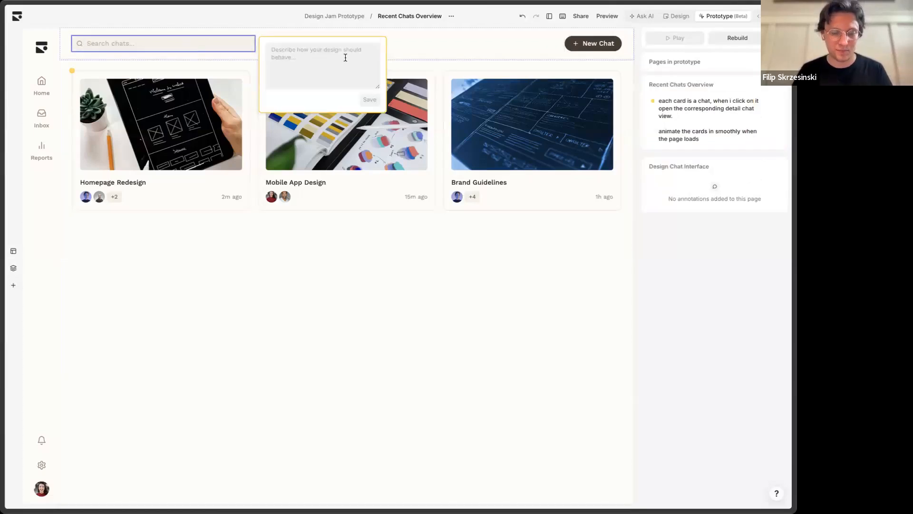
pyautogui.write('allow me to se')
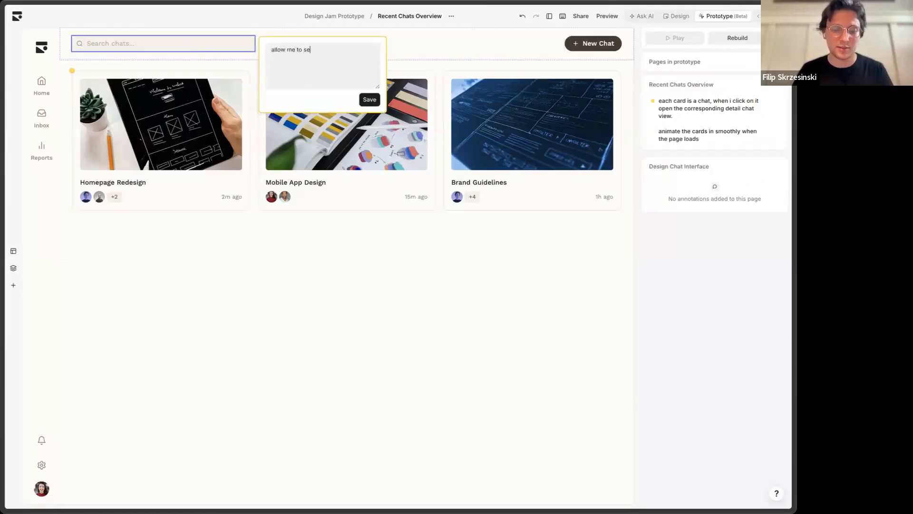
pyautogui.write('arch chats')
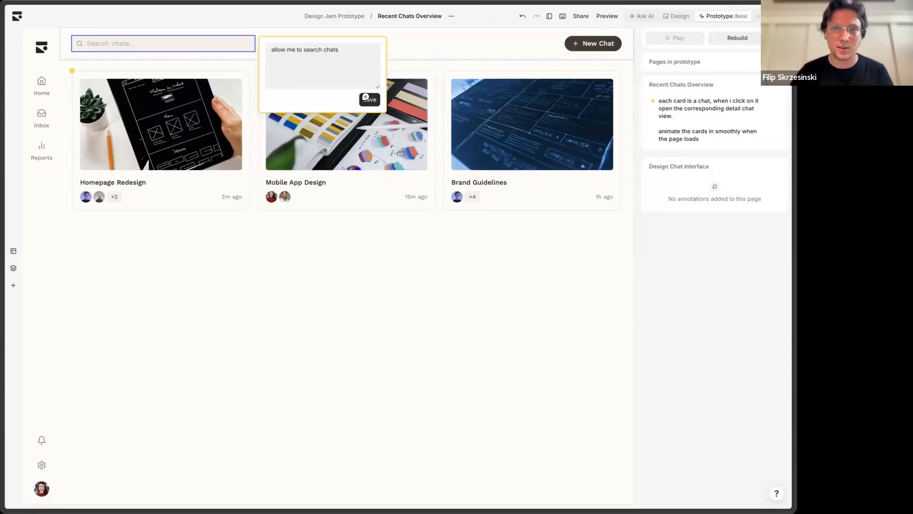
pyautogui.click(369, 99)
# Annotate the New Chat button with "when i click new chat, create a blank chat and make sure it shows up here as the most recent one".
pyautogui.click(583, 43)
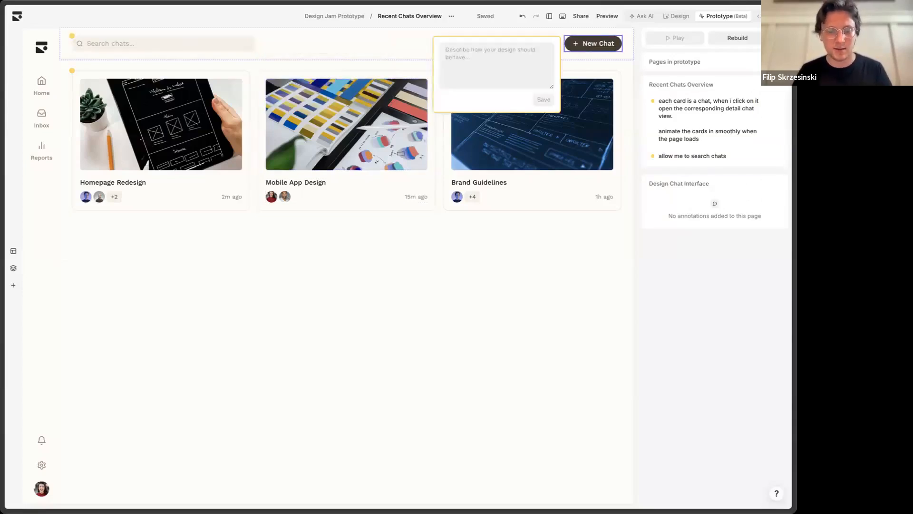
pyautogui.write('when i click new cha')
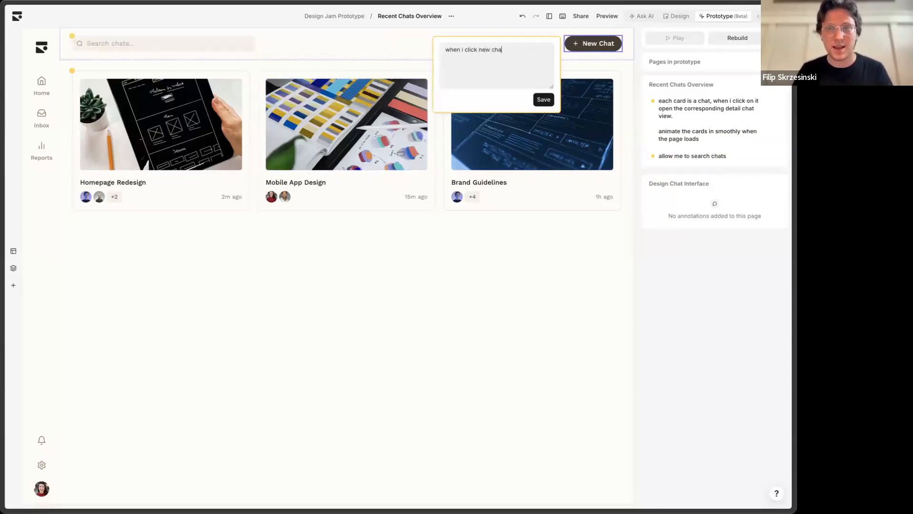
pyautogui.write('t, create ')
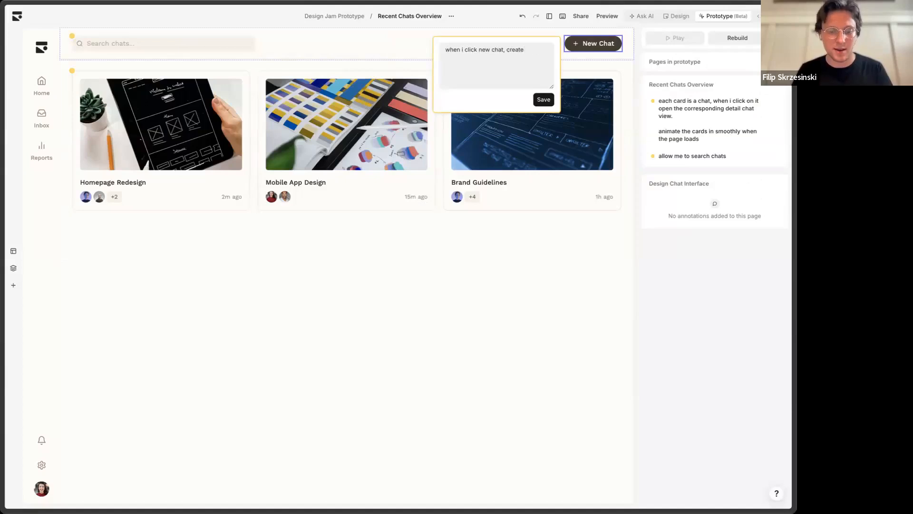
pyautogui.write('a blank chat ')
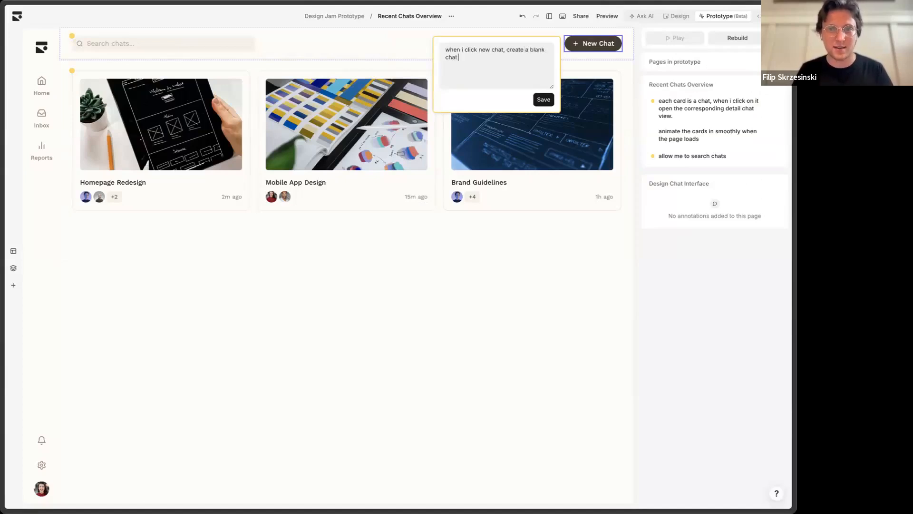
pyautogui.write('and make ')
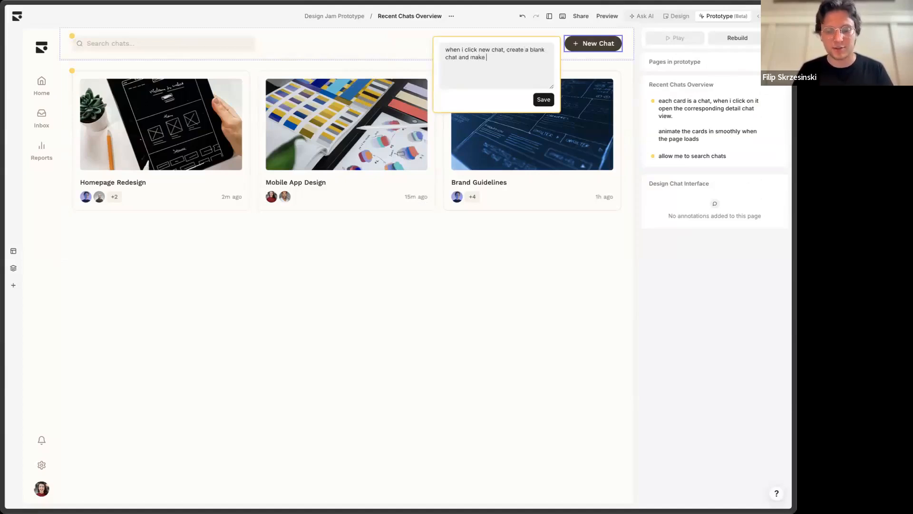
pyautogui.write('sure it shows up her')
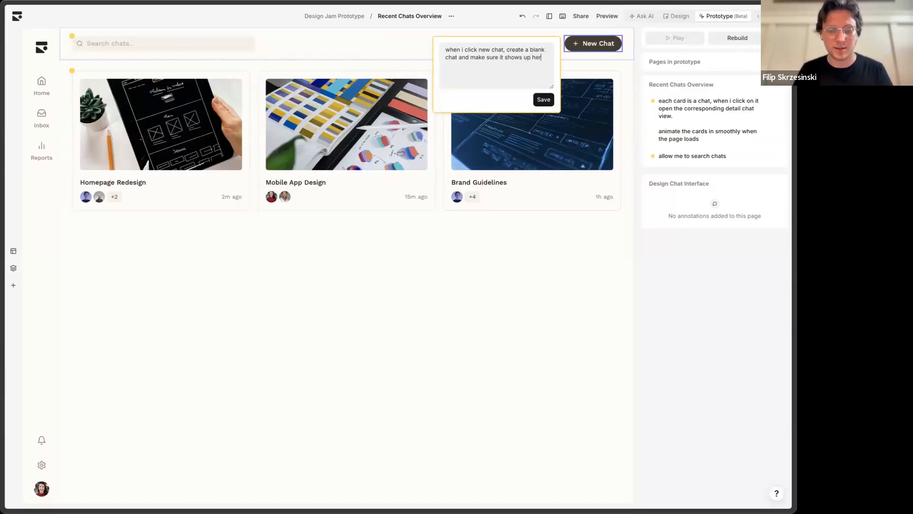
pyautogui.write('e as the most recent one')
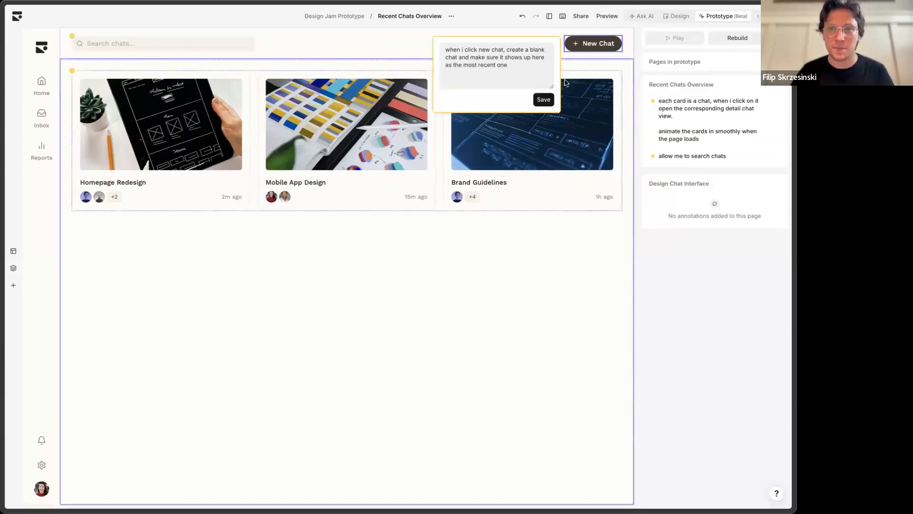
pyautogui.click(544, 99)
# Annotate the message field on the Design Chat Interface page with "allow me to send a message into the chat".
pyautogui.click(703, 217)
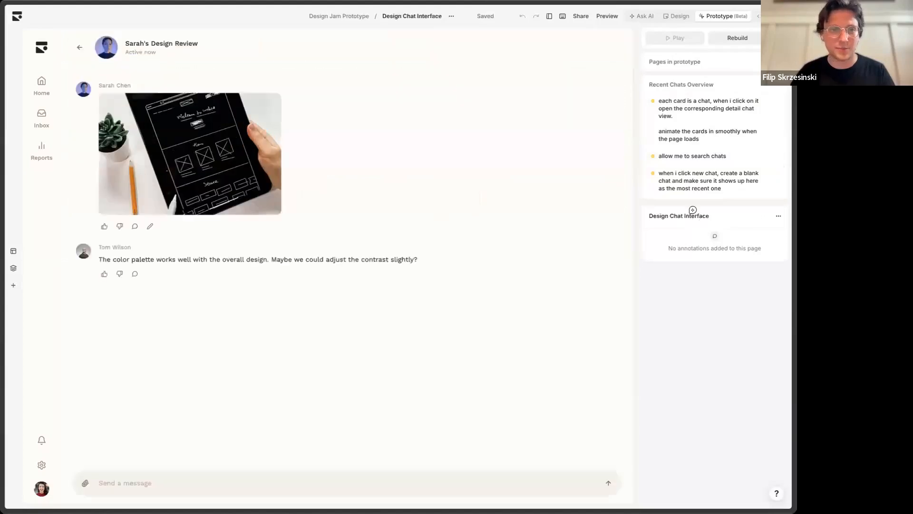
pyautogui.click(140, 474)
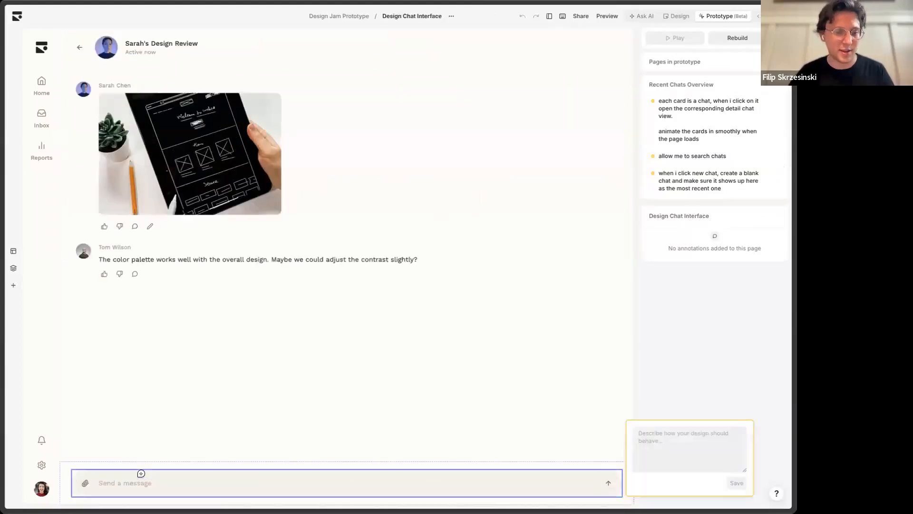
pyautogui.click(682, 455)
pyautogui.write('allow me to send')
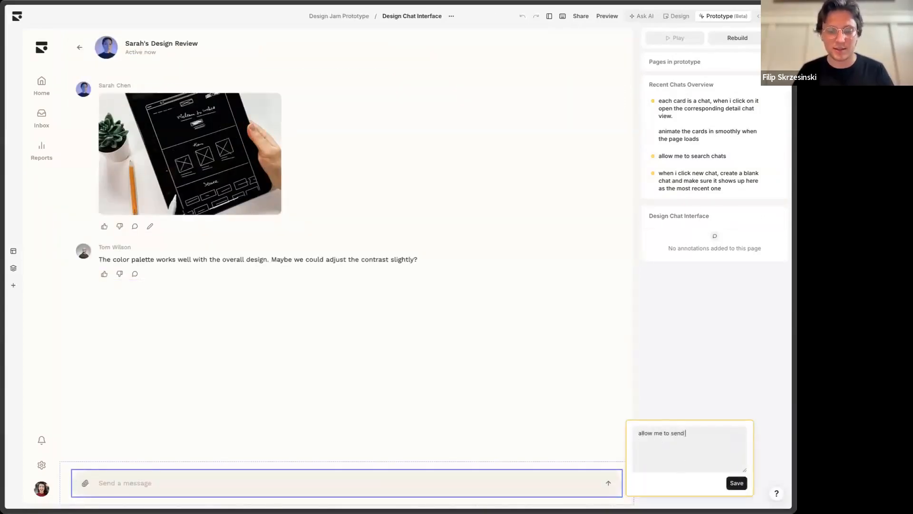
pyautogui.write(' a message into the chat')
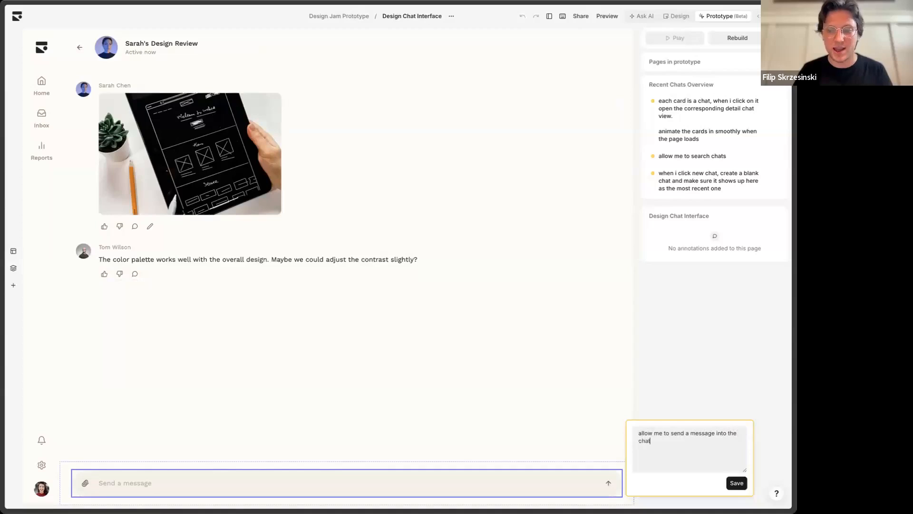
pyautogui.click(737, 482)
# Annotate the attachment button with "when i click this, open the file picker and let me select and image to add to the chat".
pyautogui.click(85, 483)
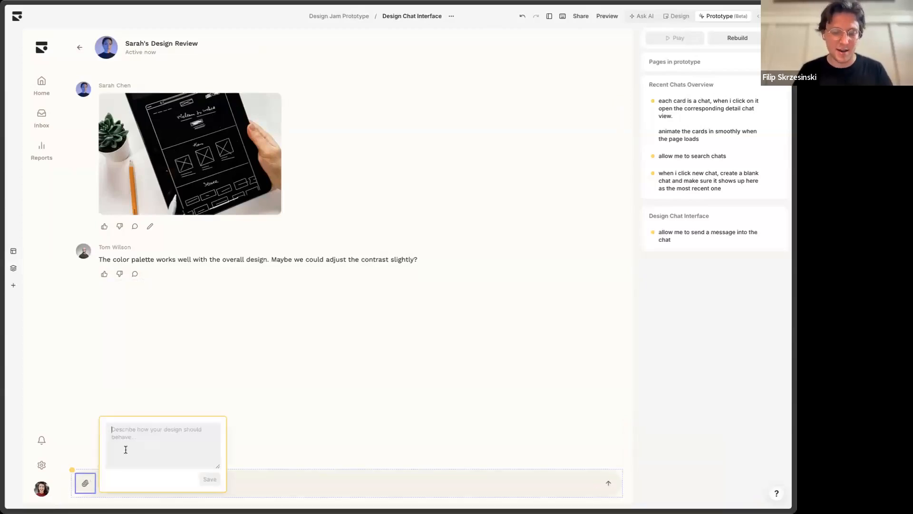
pyautogui.write('when i click')
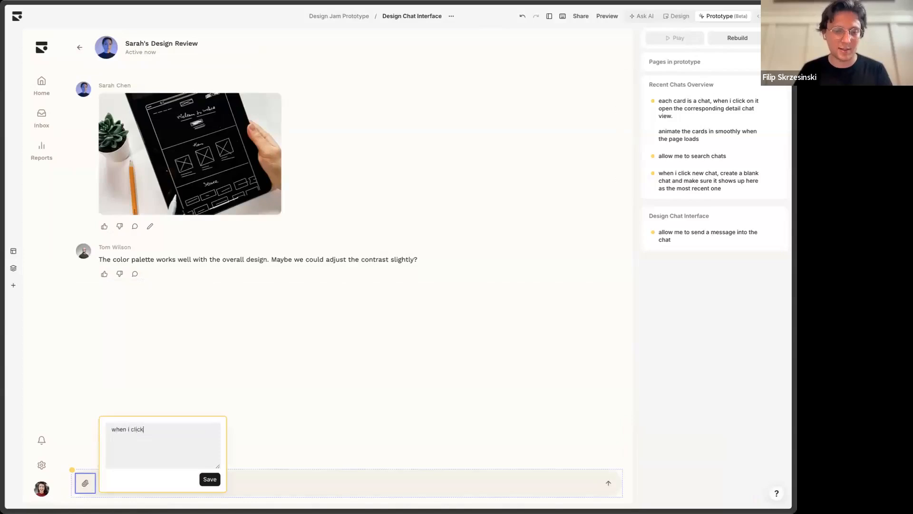
pyautogui.write(' this, open the file pi')
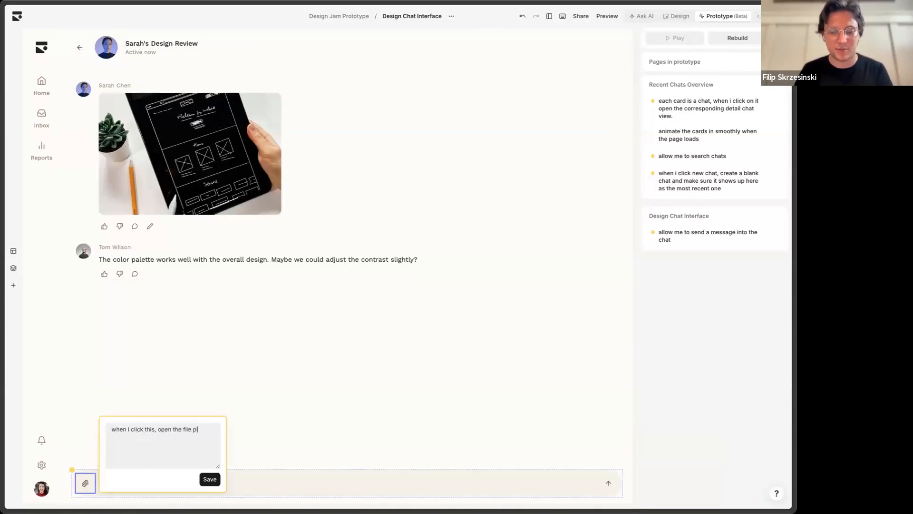
pyautogui.write('cker and let me sele')
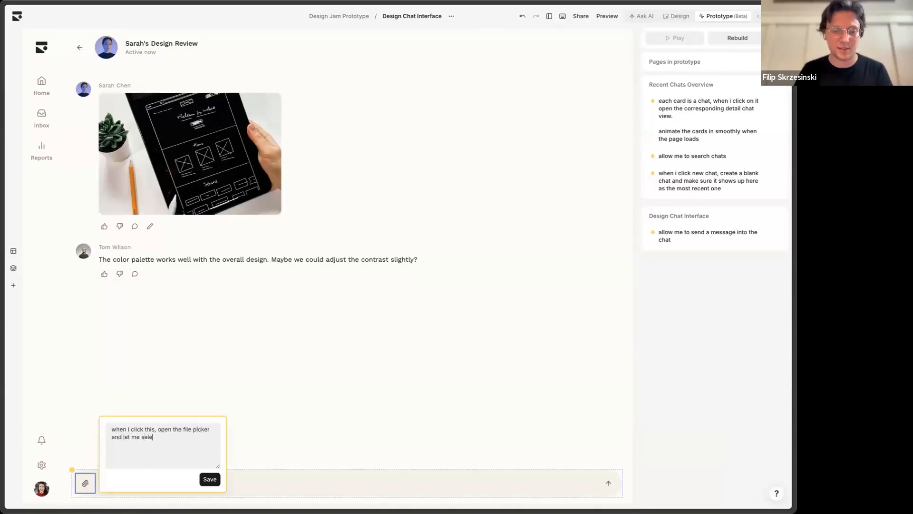
pyautogui.write('ct and image to ad')
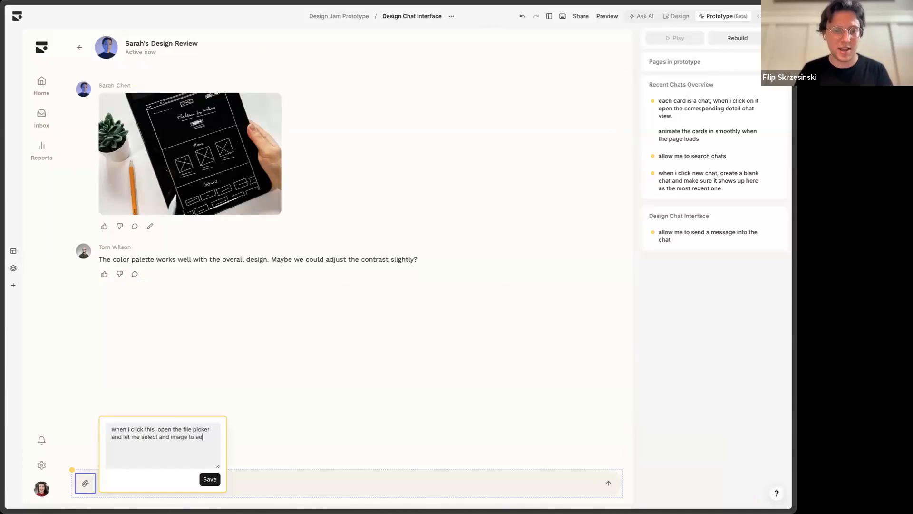
pyautogui.write('d to the chat')
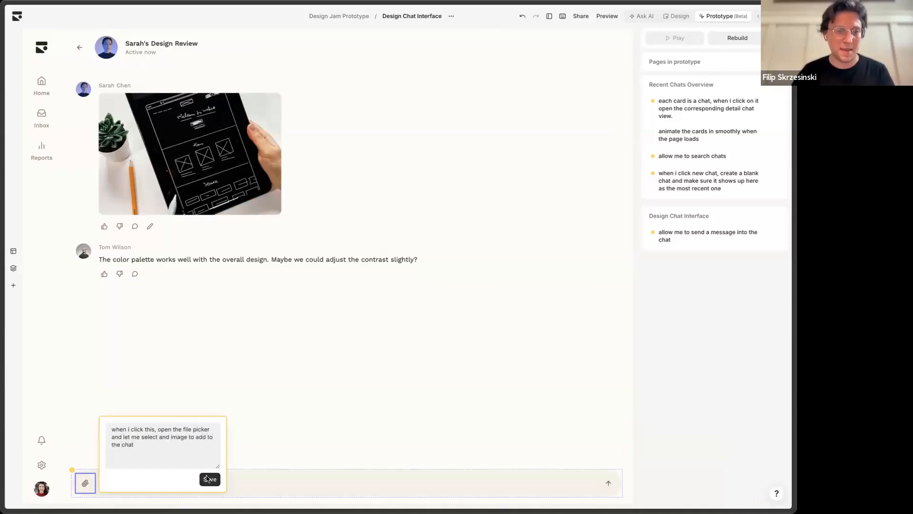
pyautogui.click(210, 479)
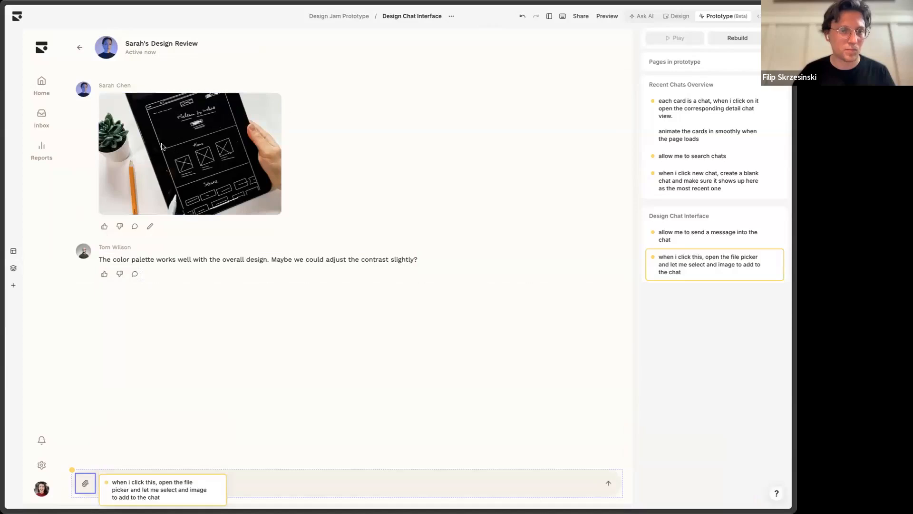
# Annotate the back arrow in the chat header with "back button to go back to chats".
pyautogui.click(90, 45)
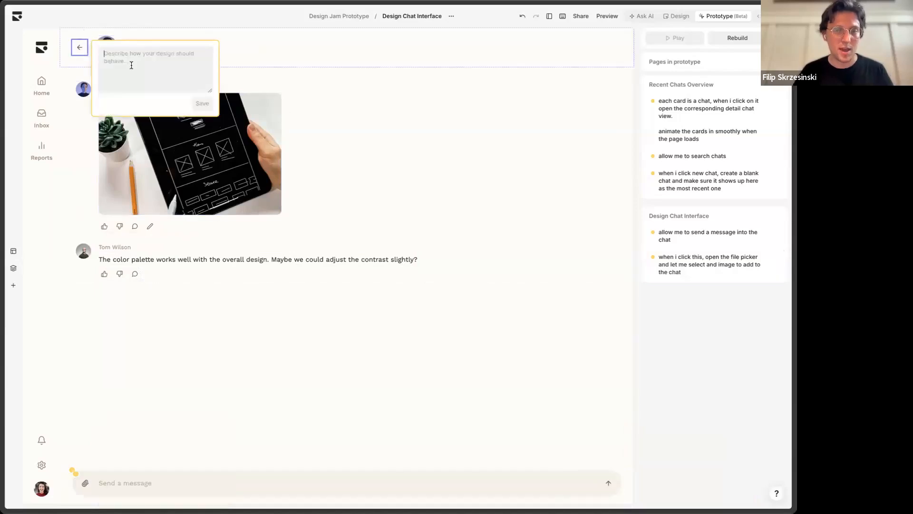
pyautogui.write('back bn')
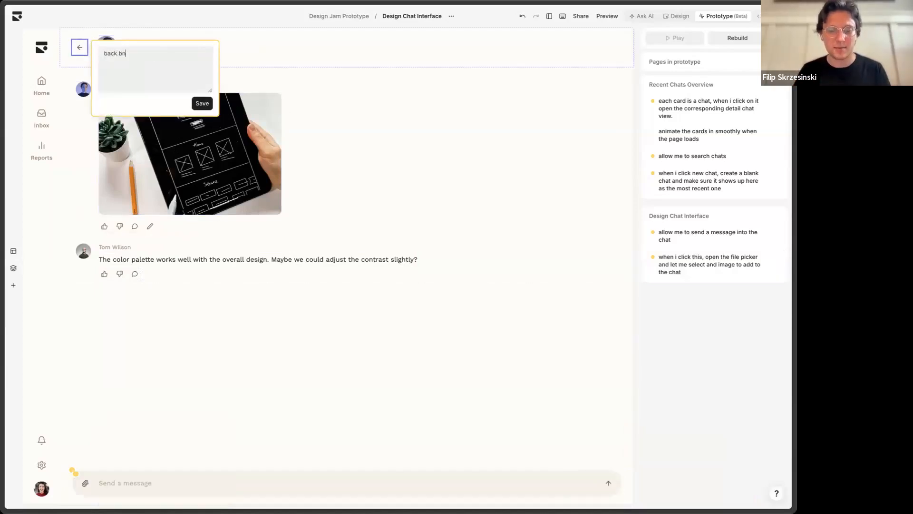
pyautogui.write('uttutton ')
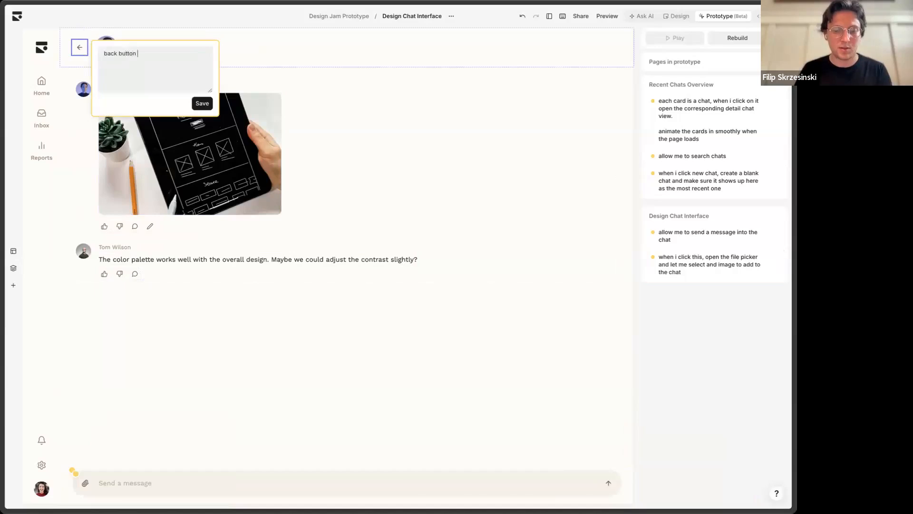
pyautogui.write('to go back to chats')
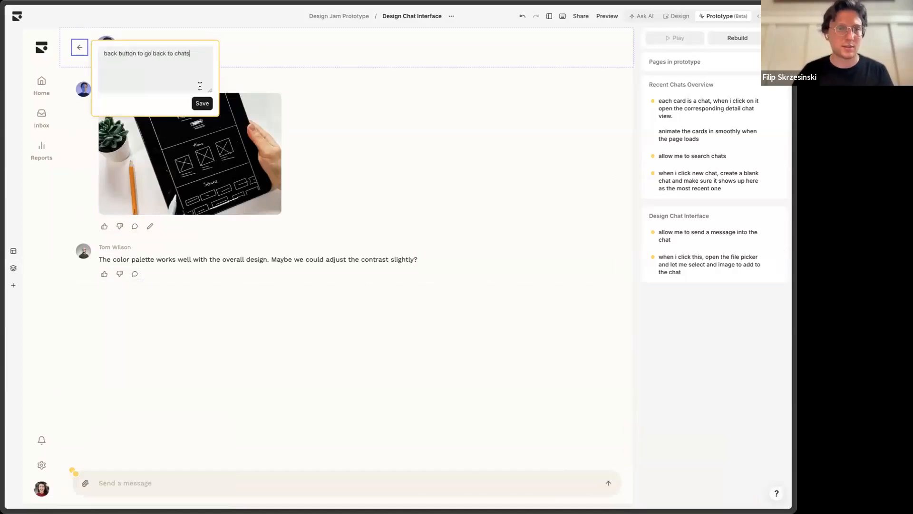
pyautogui.click(201, 104)
# Annotate the second chat message with "after i send a chat, show a typing animation and respond with a response to my design".
pyautogui.click(101, 270)
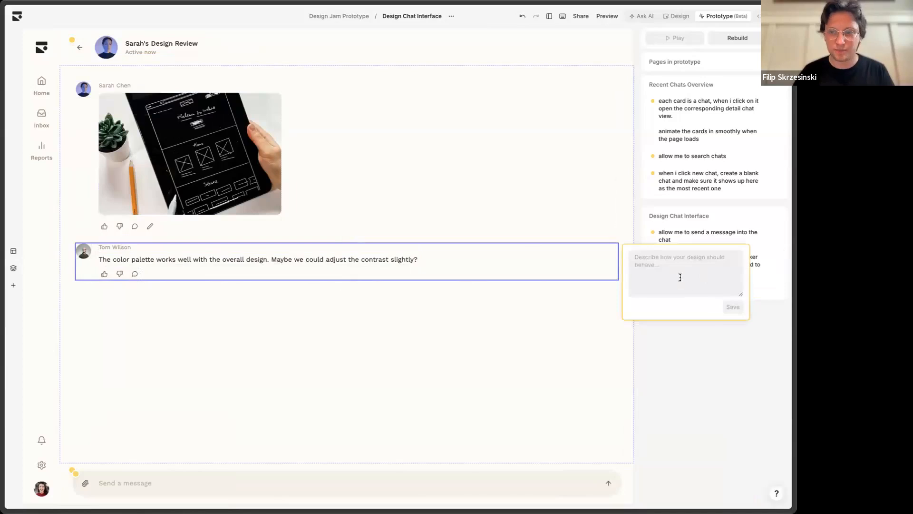
pyautogui.write('after i s')
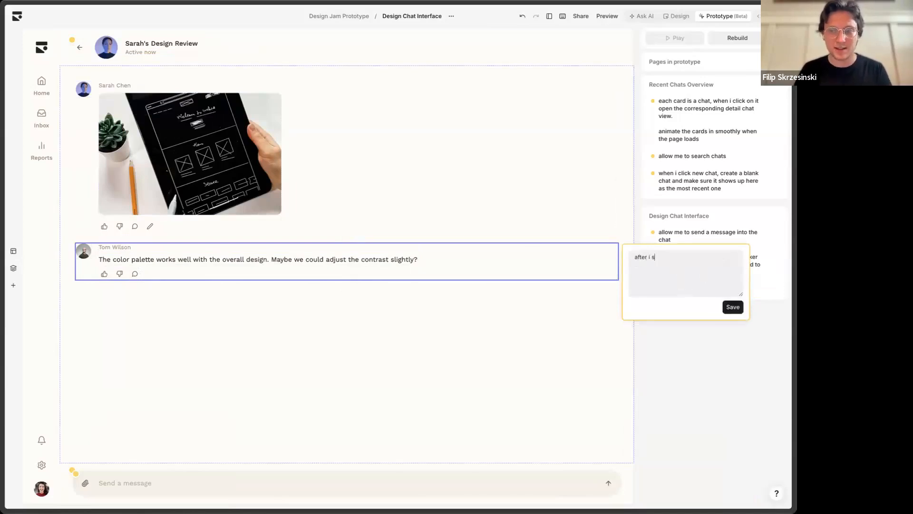
pyautogui.write('end a cha')
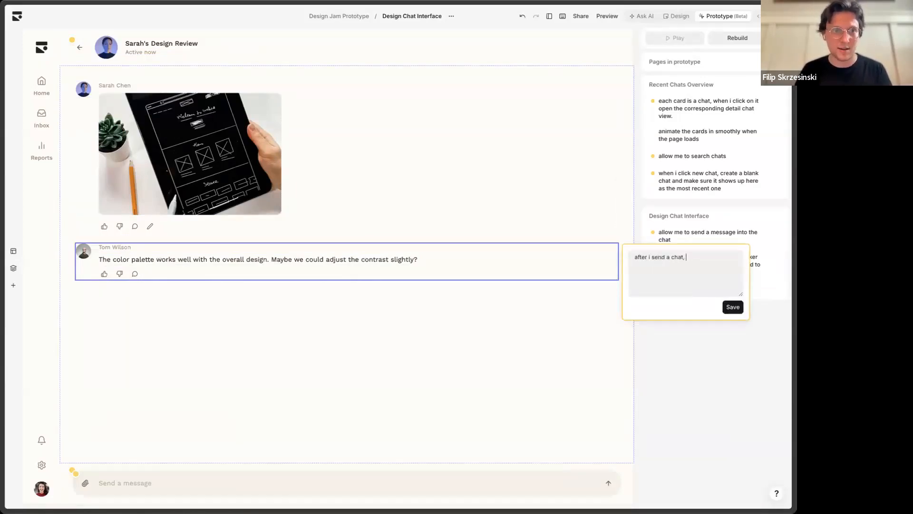
pyautogui.write('t,')
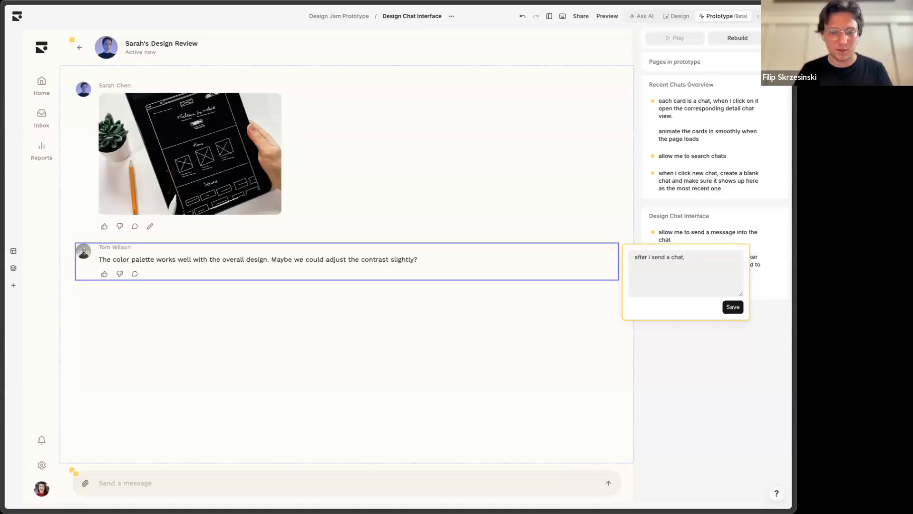
pyautogui.write(' show a typing ani')
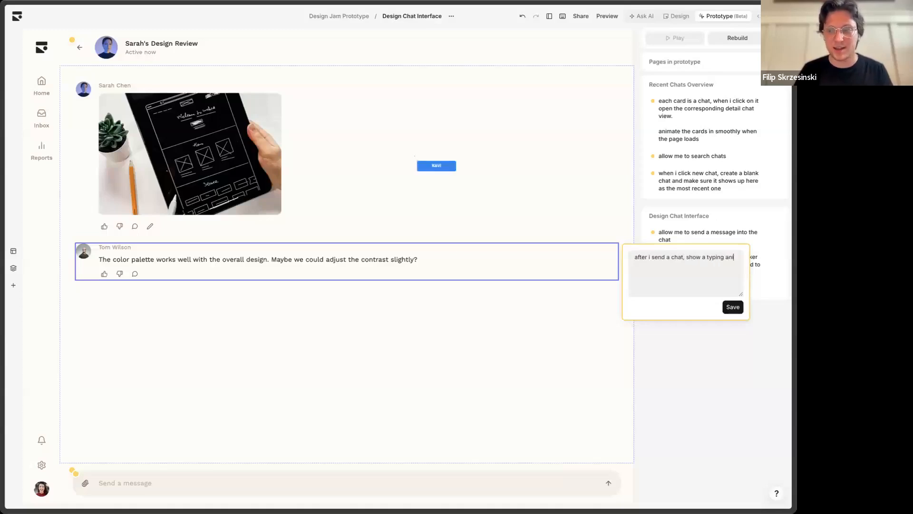
pyautogui.write('mation and respo')
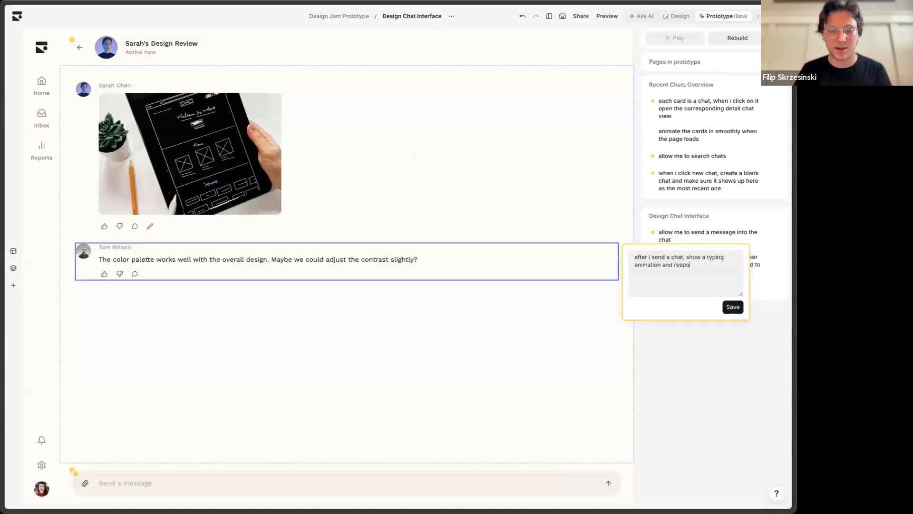
pyautogui.write('nd with a samle')
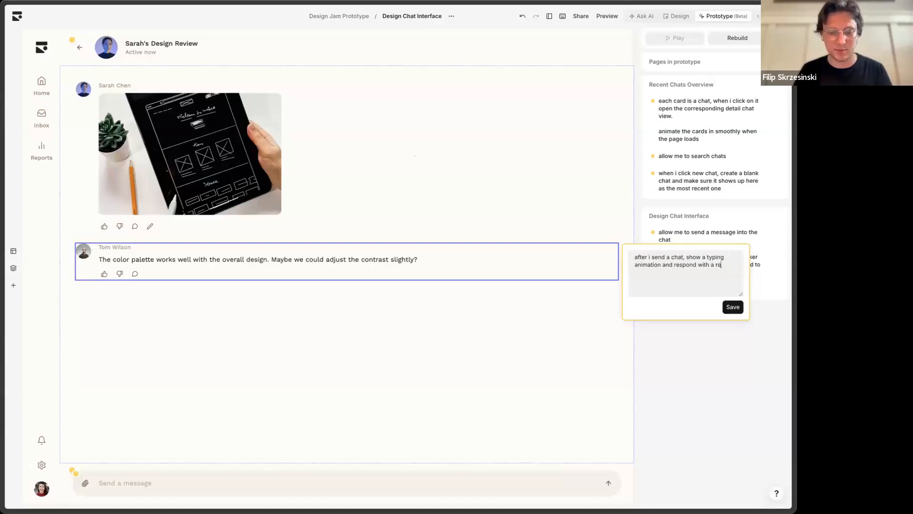
pyautogui.write('sponse to my design')
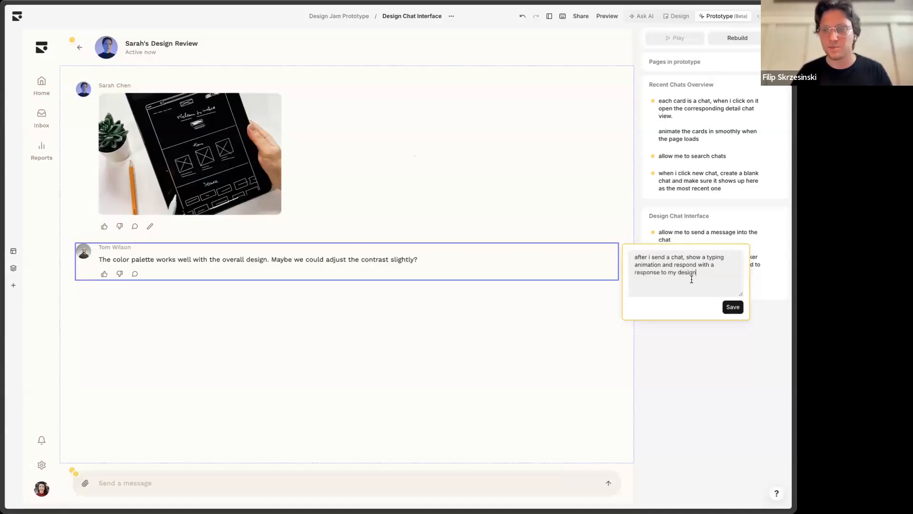
pyautogui.click(733, 307)
# Change the second message's sender name to "AI designer" in the page design.
pyautogui.click(677, 15)
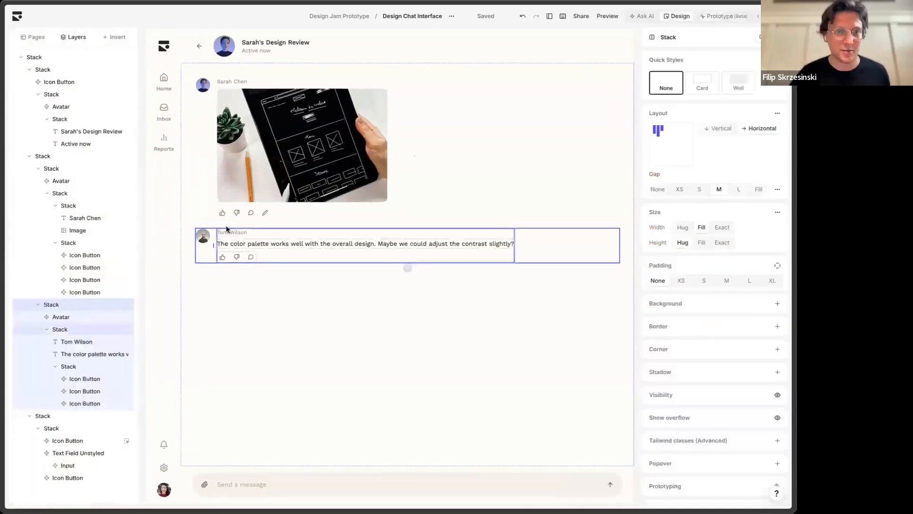
pyautogui.doubleClick(226, 232)
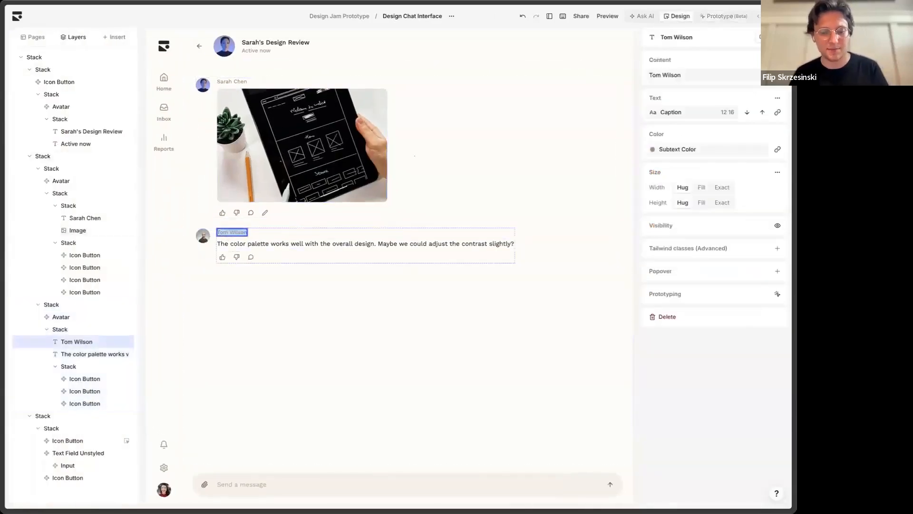
pyautogui.write('AI designer')
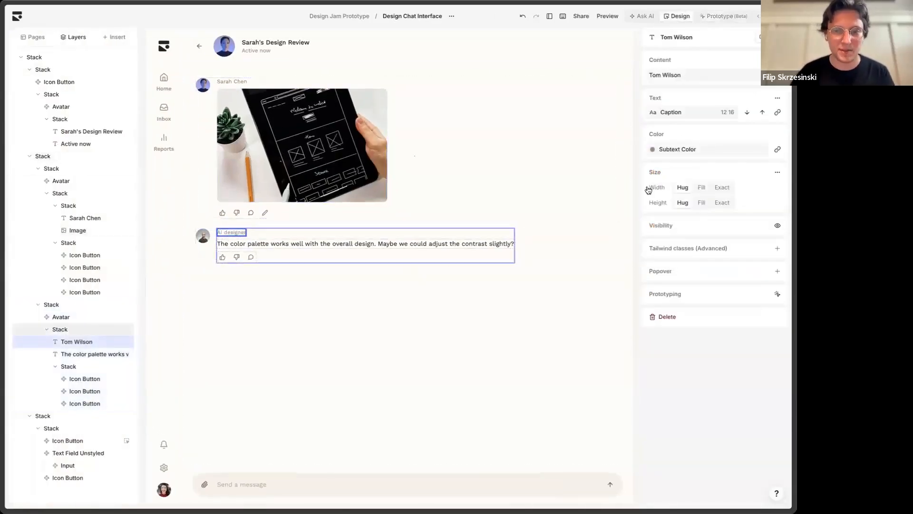
pyautogui.click(636, 182)
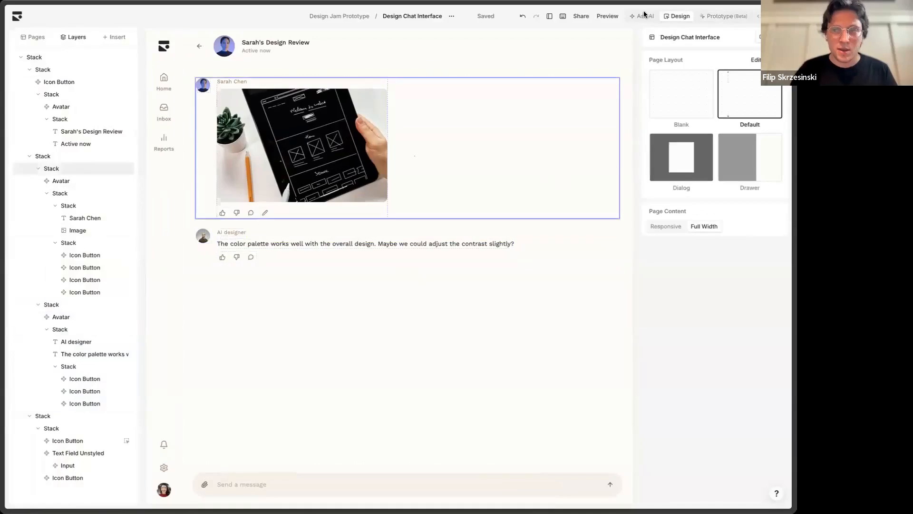
# Review the Design Chat Interface annotations in prototype mode and build the prototype from the Recent Chats Overview page.
pyautogui.click(733, 17)
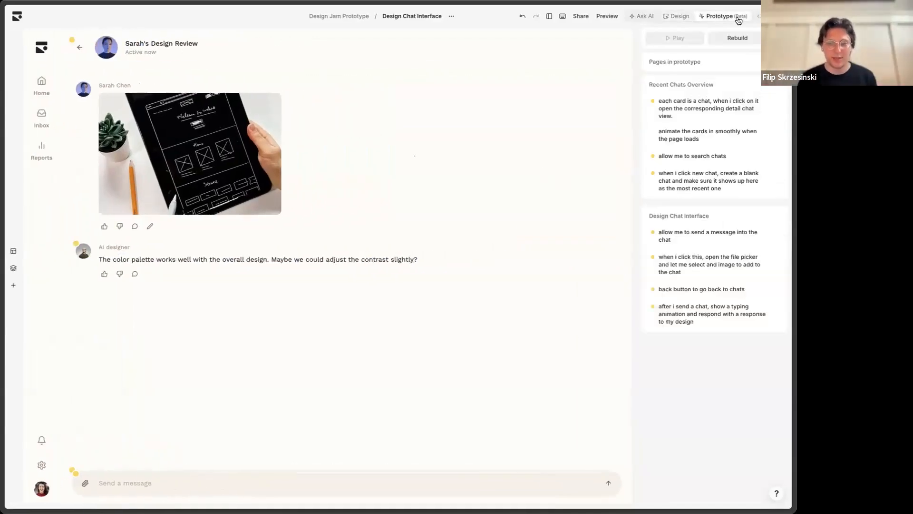
pyautogui.click(684, 238)
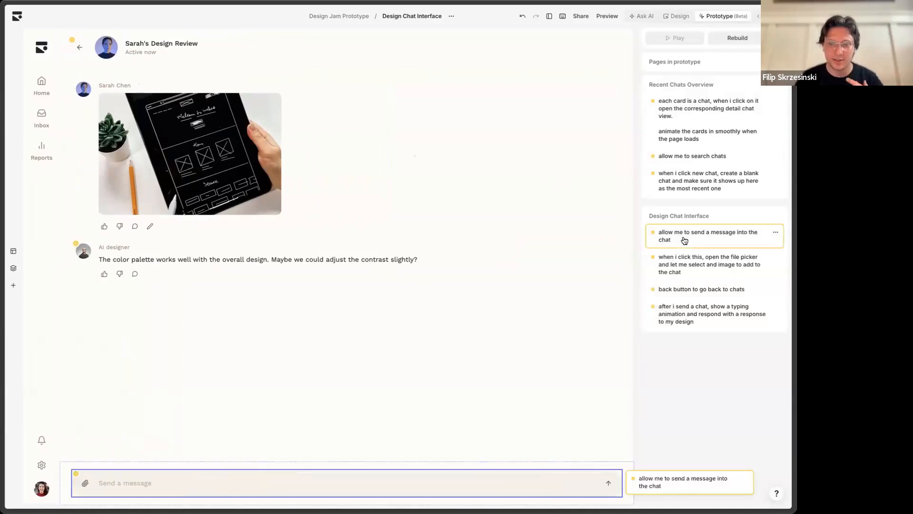
pyautogui.click(684, 257)
pyautogui.click(696, 350)
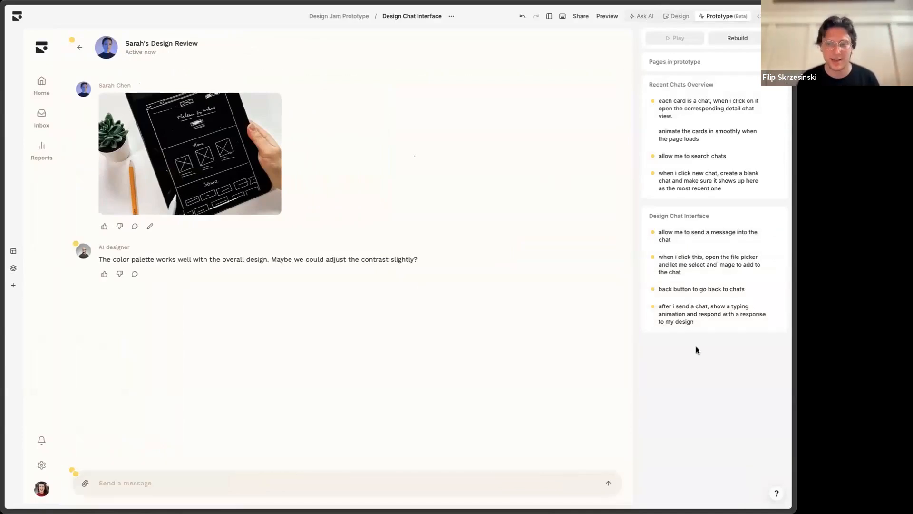
pyautogui.click(685, 85)
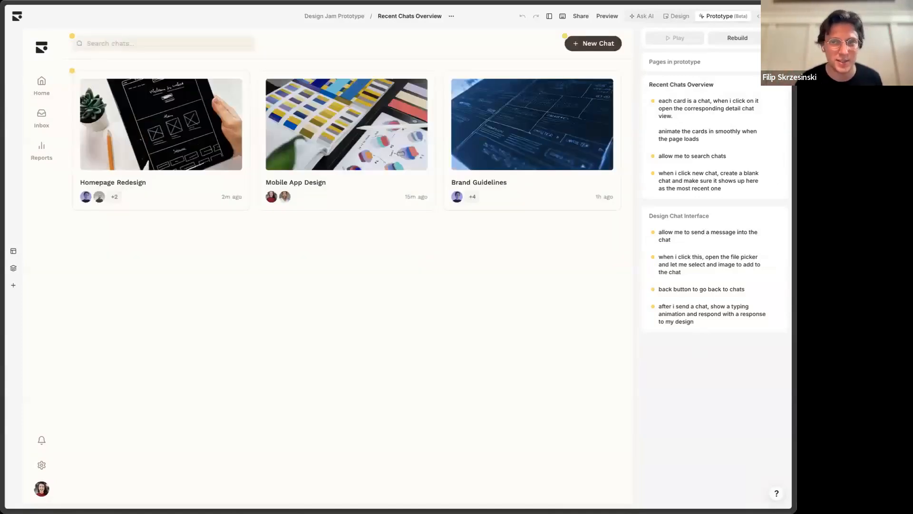
pyautogui.click(738, 38)
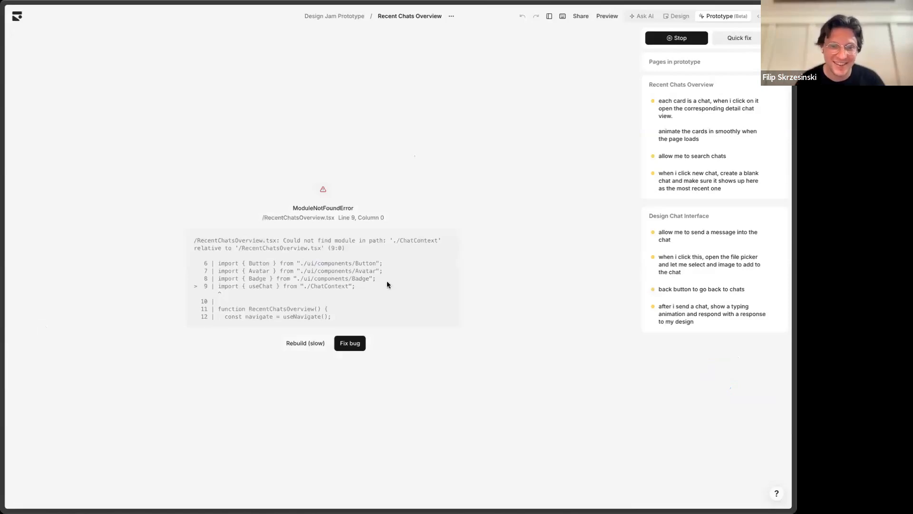
# Try the automatic fix for the missing ChatContext module, stop the running prototype and rebuild it.
pyautogui.click(358, 348)
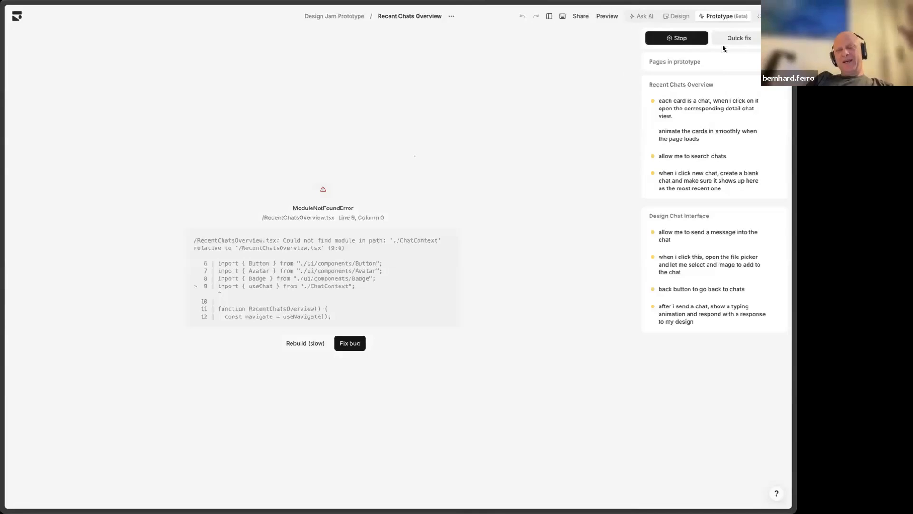
pyautogui.click(688, 38)
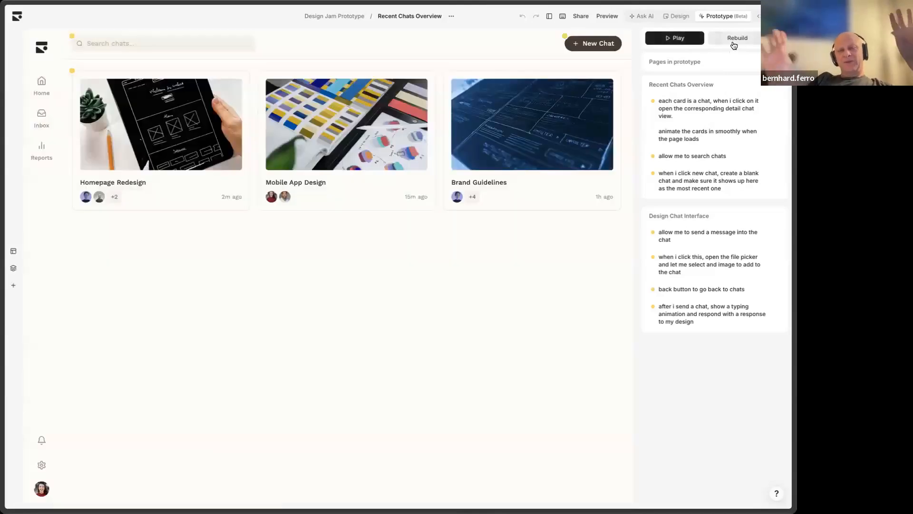
pyautogui.click(733, 42)
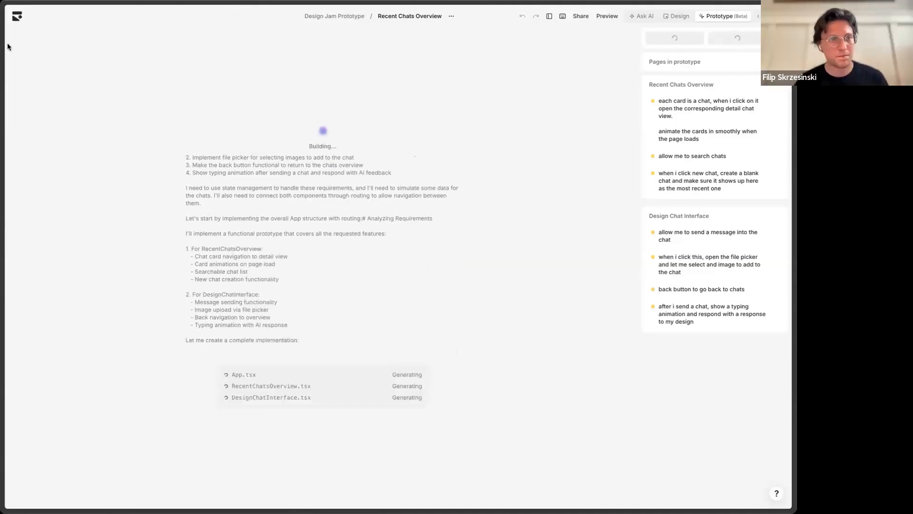
# Look through the Your pages gallery of the Subframe Demo project and return to the Recent Chats Overview prototype.
pyautogui.moveTo(8, 47)
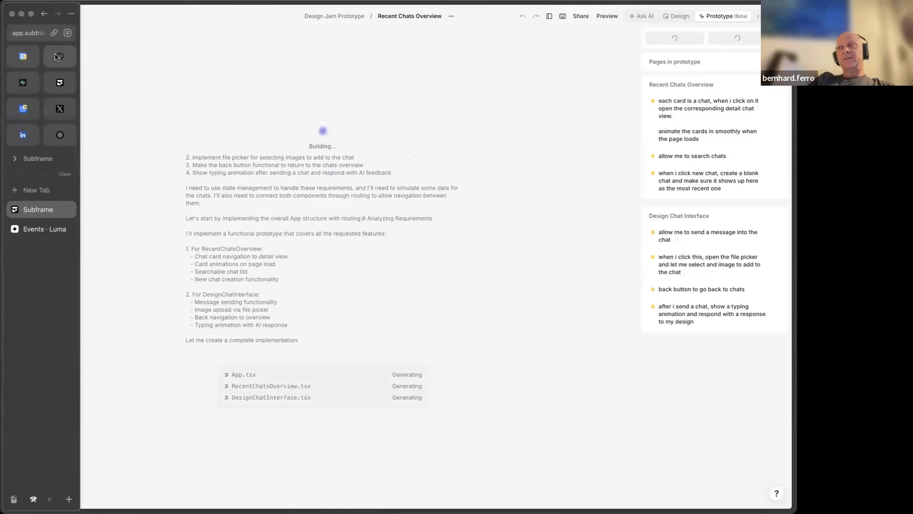
pyautogui.click(57, 57)
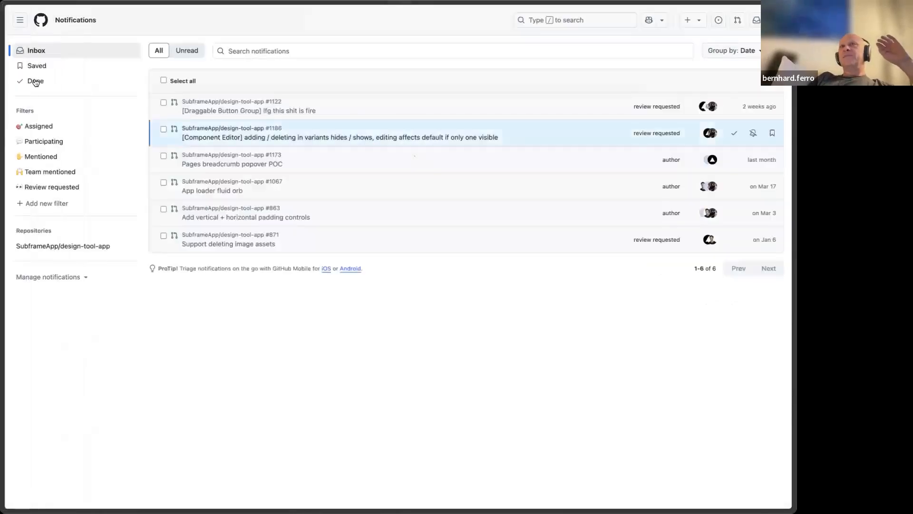
pyautogui.moveTo(3, 59)
pyautogui.click(62, 72)
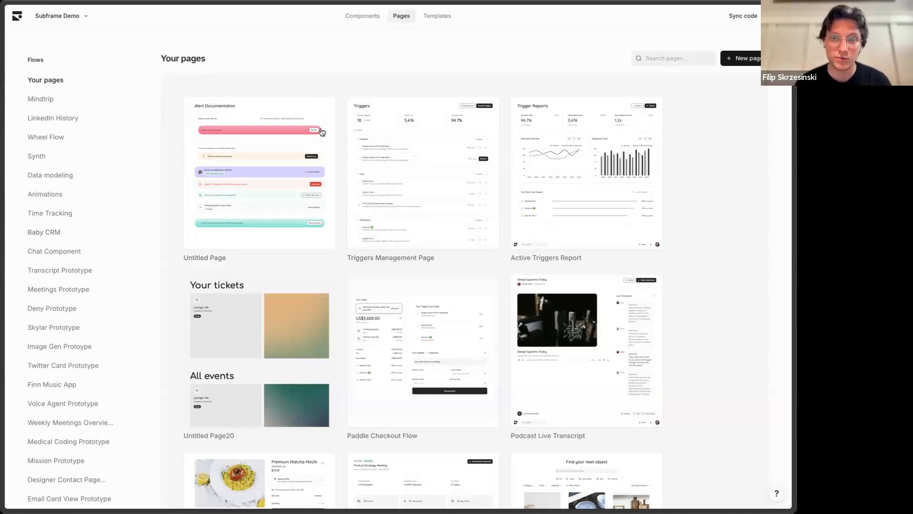
pyautogui.scroll(-5, 322, 132)
pyautogui.scroll(5, 322, 132)
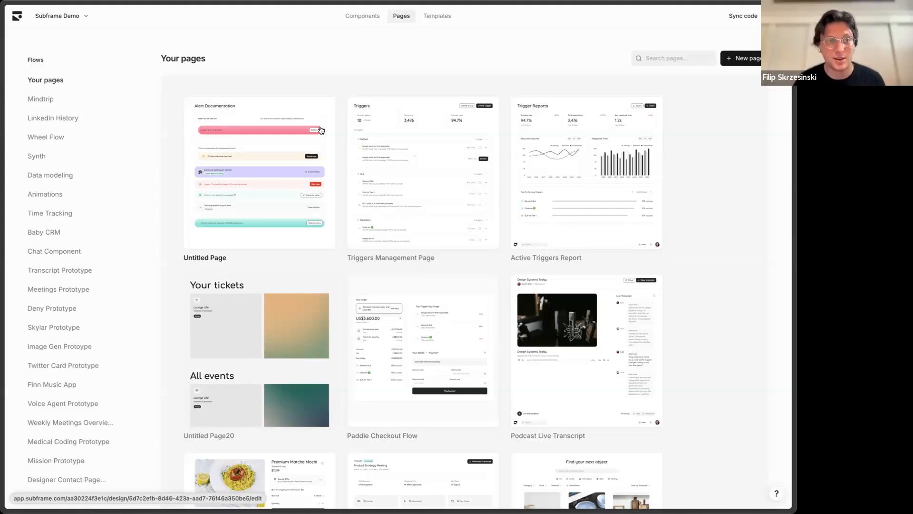
pyautogui.moveTo(2, 85)
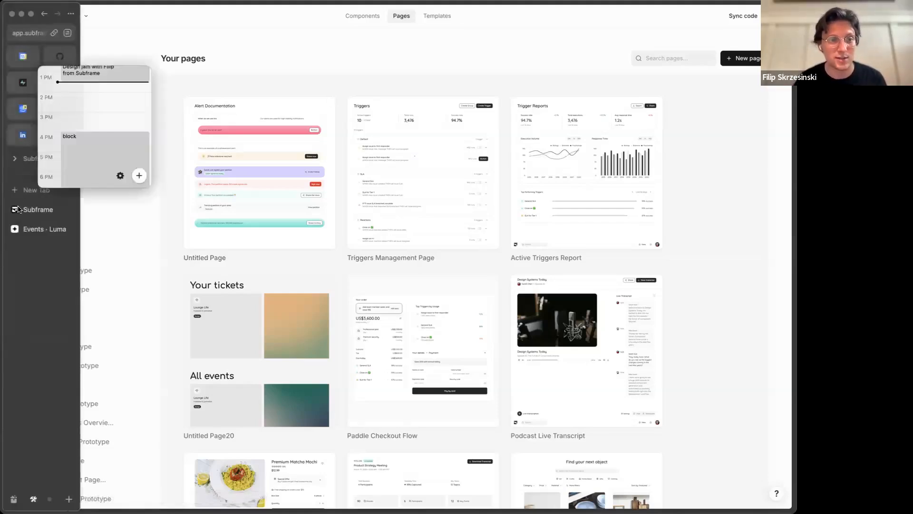
pyautogui.scroll(-10, 305, 219)
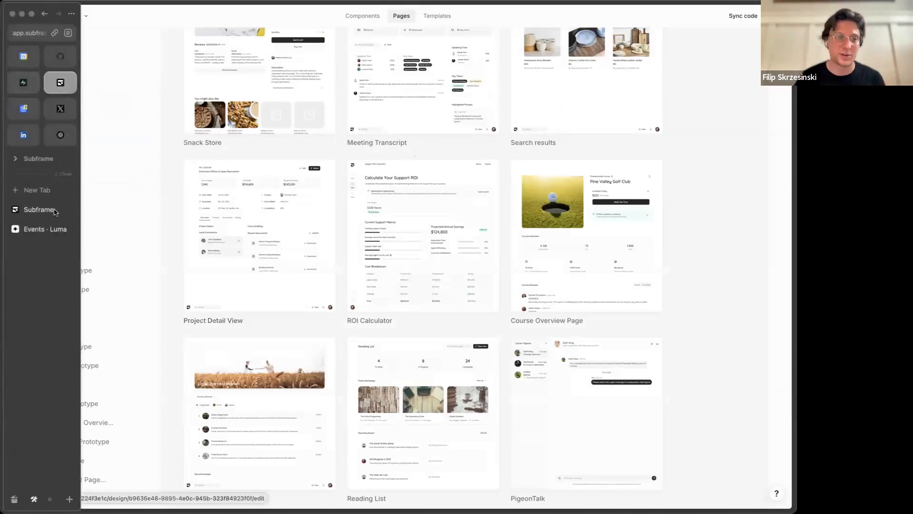
pyautogui.click(33, 208)
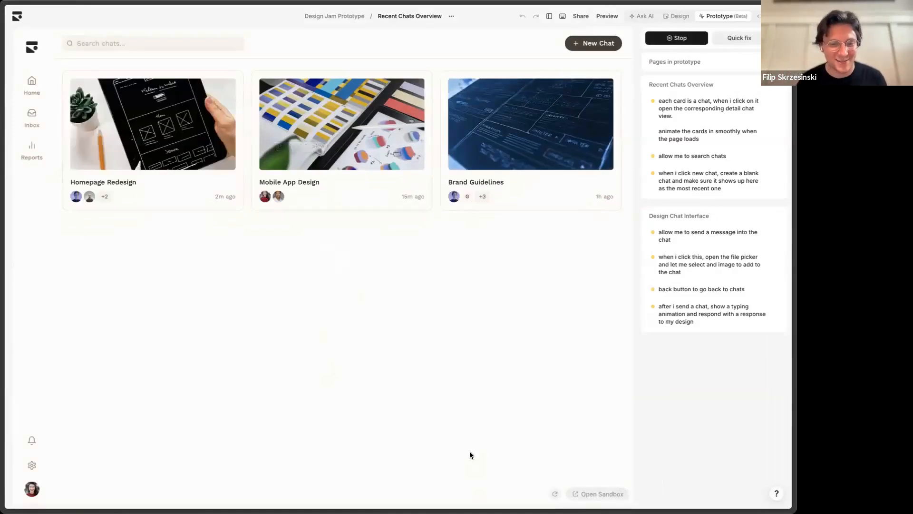
# Test the Homepage Redesign chat in the prototype by uploading an image and sending it with the message "sklgjdh sdk;ljgh sdlkj gsd".
pyautogui.click(141, 145)
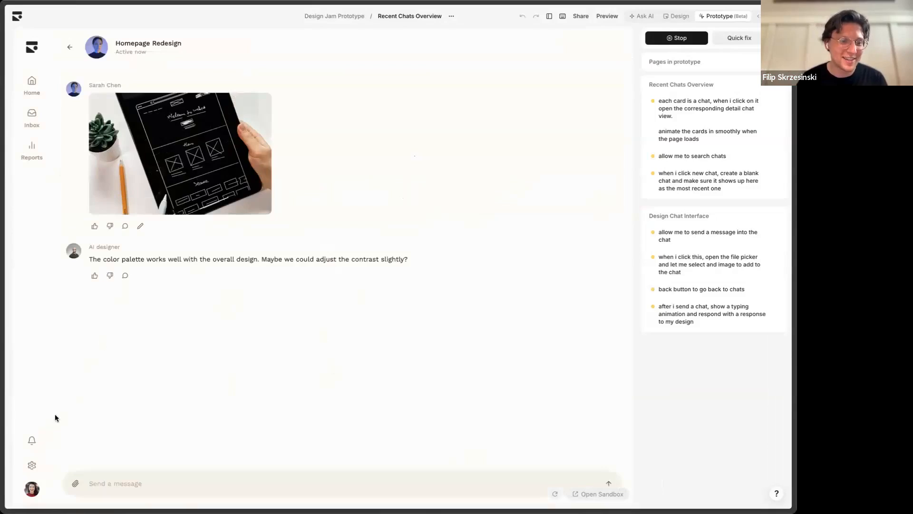
pyautogui.click(78, 483)
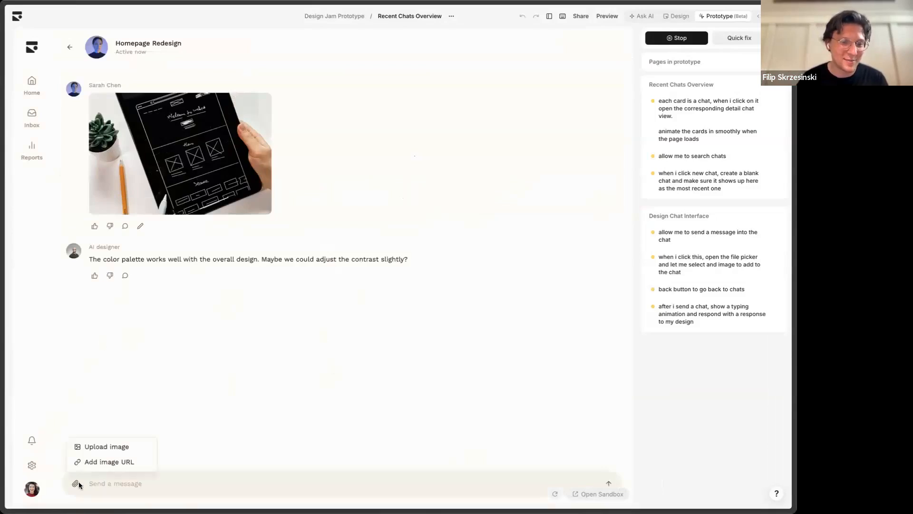
pyautogui.click(110, 444)
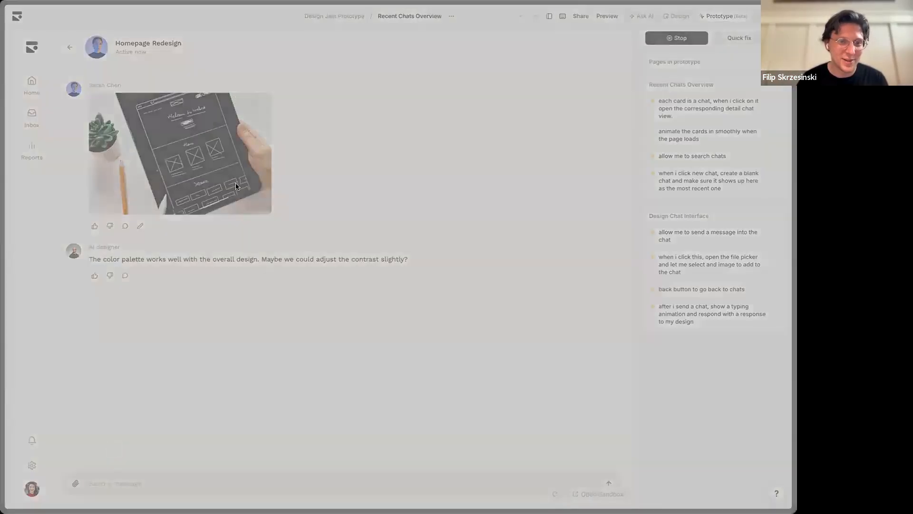
pyautogui.doubleClick(244, 255)
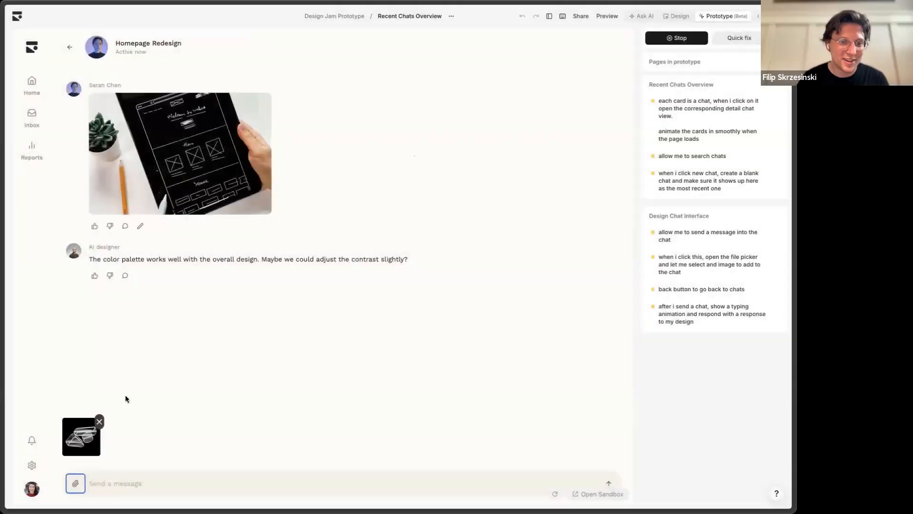
pyautogui.click(125, 483)
pyautogui.write('sklgjdh sdk;ljgh sdlkj gsd')
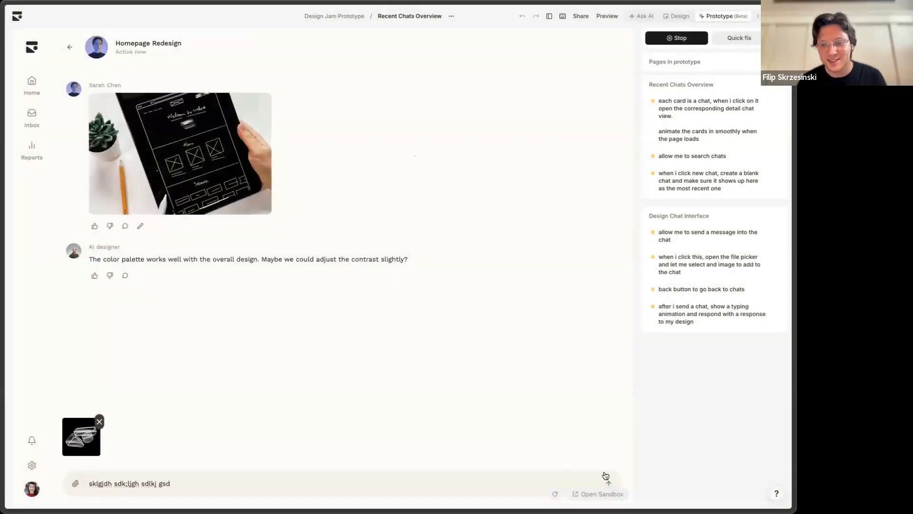
pyautogui.click(605, 477)
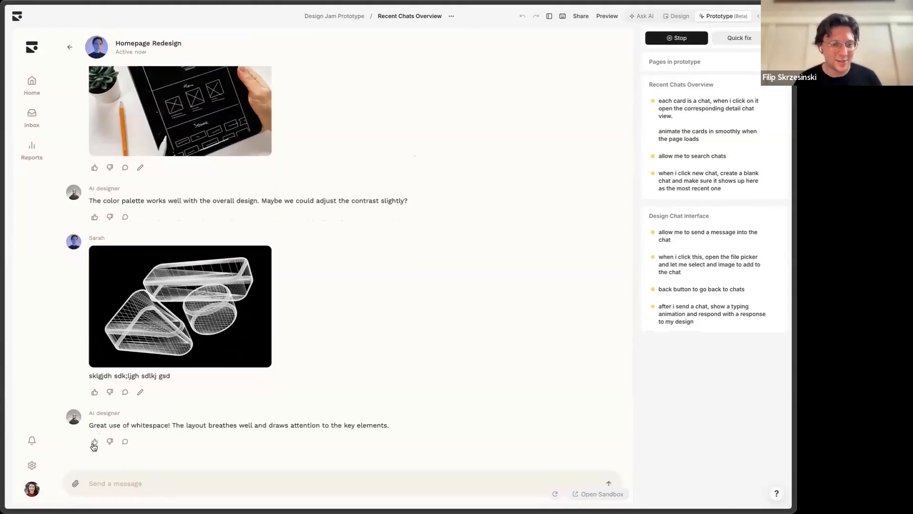
# Check the prototype's chat navigation by reopening Homepage Redesign, viewing Mobile App Design and returning to the chats overview.
pyautogui.click(70, 47)
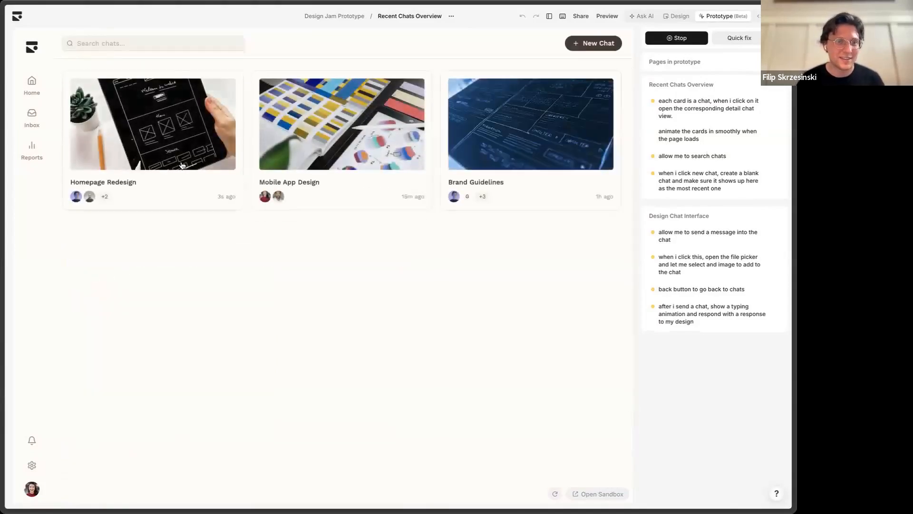
pyautogui.click(181, 164)
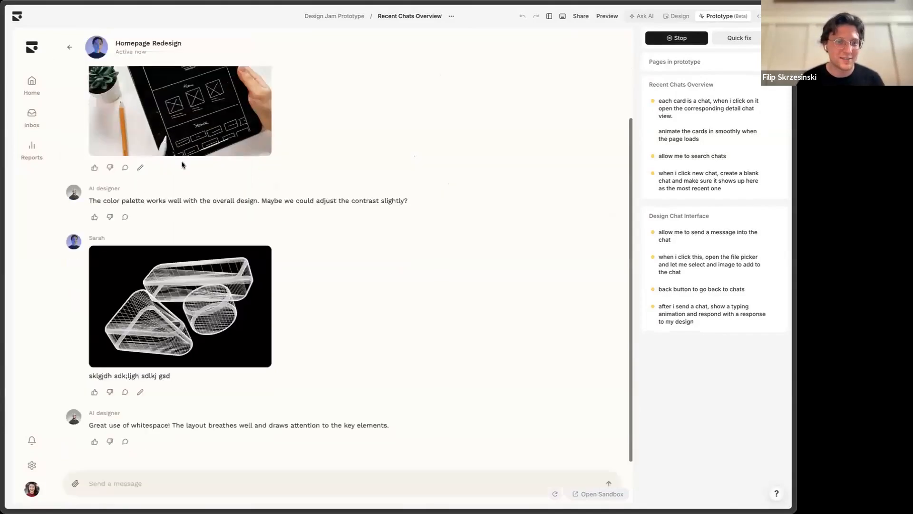
pyautogui.click(69, 48)
pyautogui.click(405, 126)
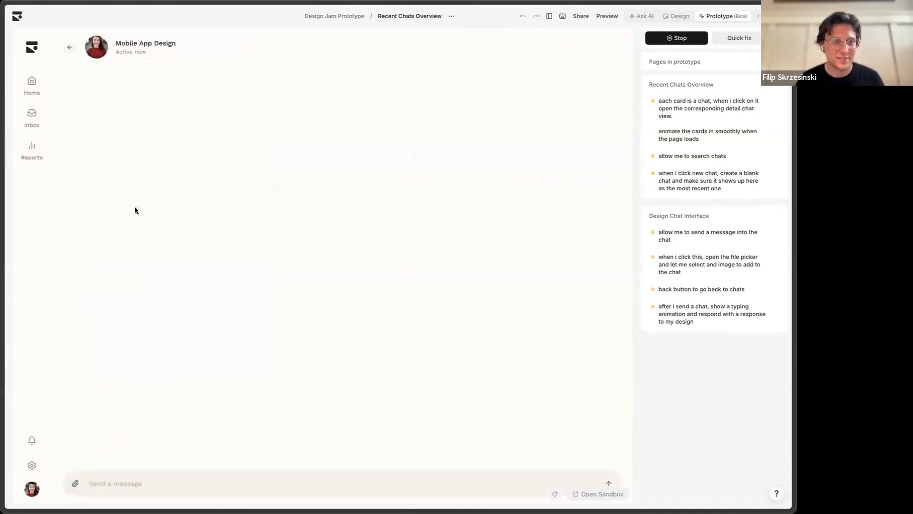
pyautogui.click(70, 49)
# Create a new chat in the prototype, send the message "adsvfgasfgsa" in it and return to the chats overview.
pyautogui.click(604, 44)
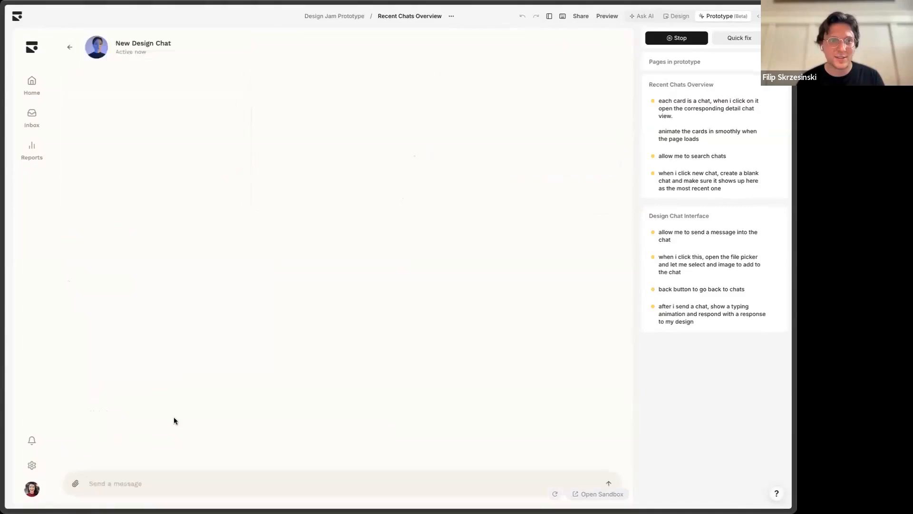
pyautogui.click(136, 482)
pyautogui.write('adsvfgasfgsa')
pyautogui.click(609, 483)
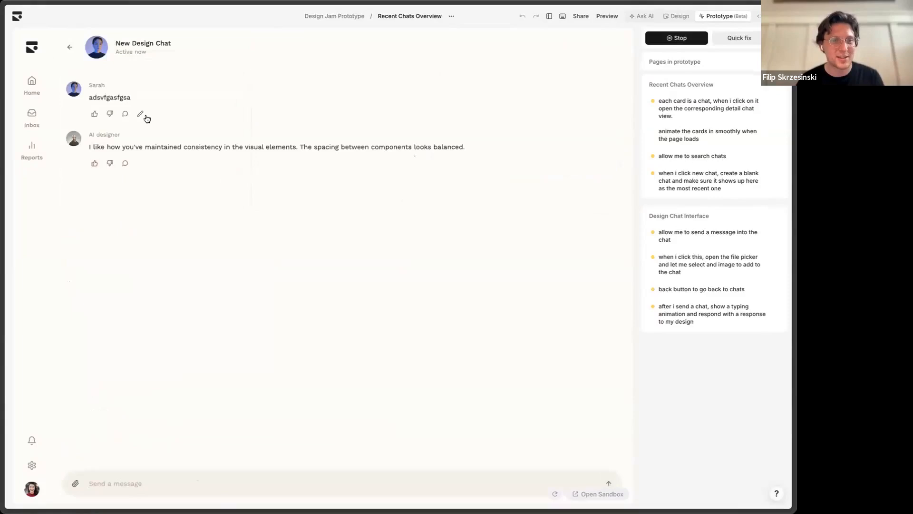
pyautogui.click(71, 48)
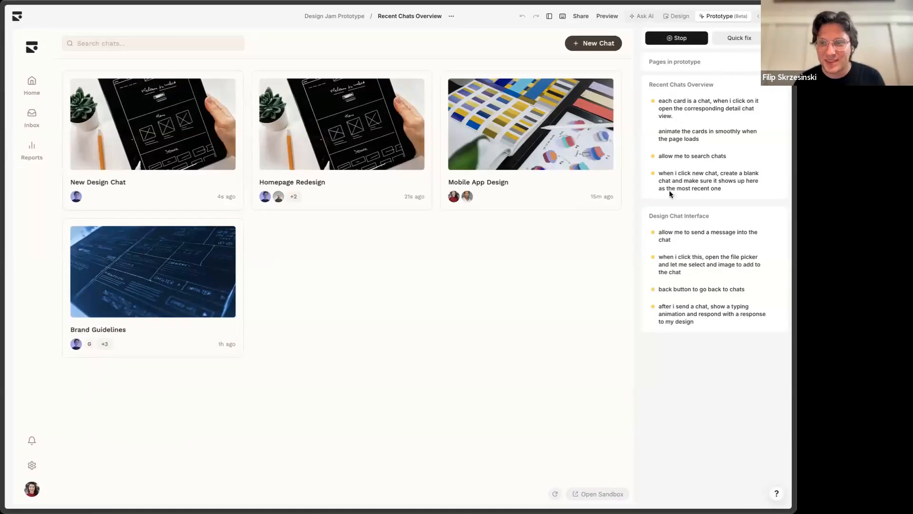
# Switch the Recent Chats Overview page to design mode and select the stack holding the three chat cards.
pyautogui.click(675, 16)
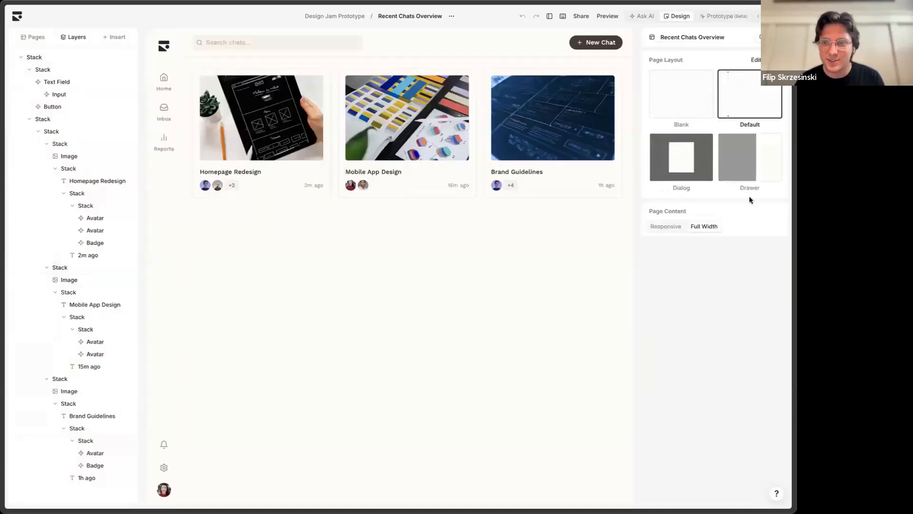
pyautogui.click(335, 195)
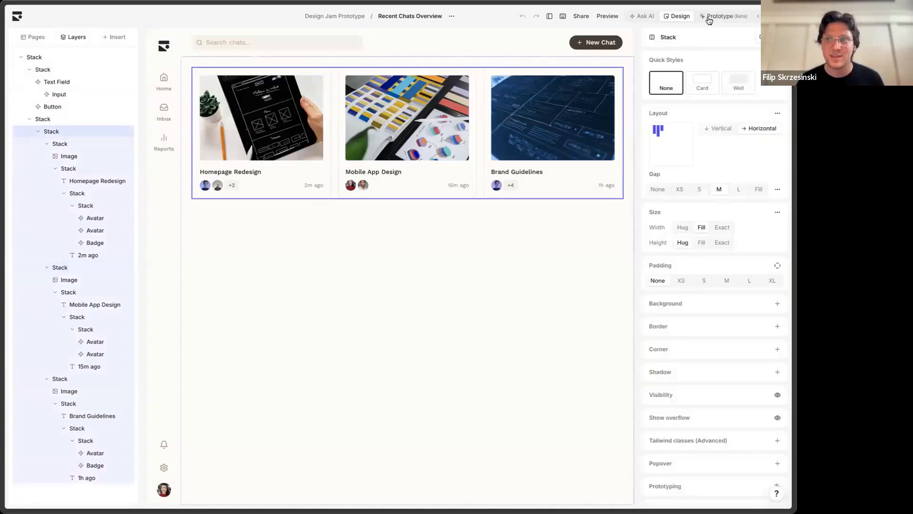